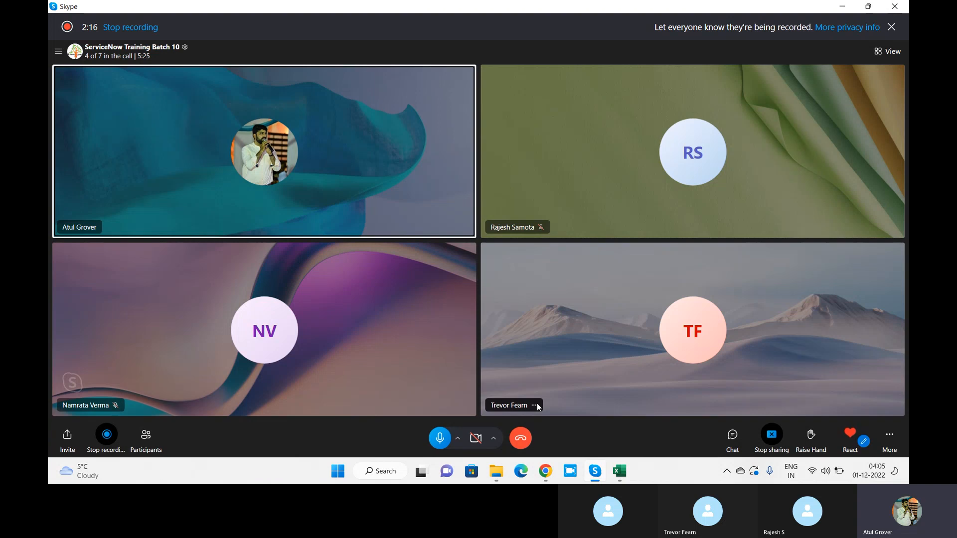
Switch to the ServiceNow instance in Chrome, search the navigator for "inbound a" and open the email Inbound Actions list.
click(545, 471)
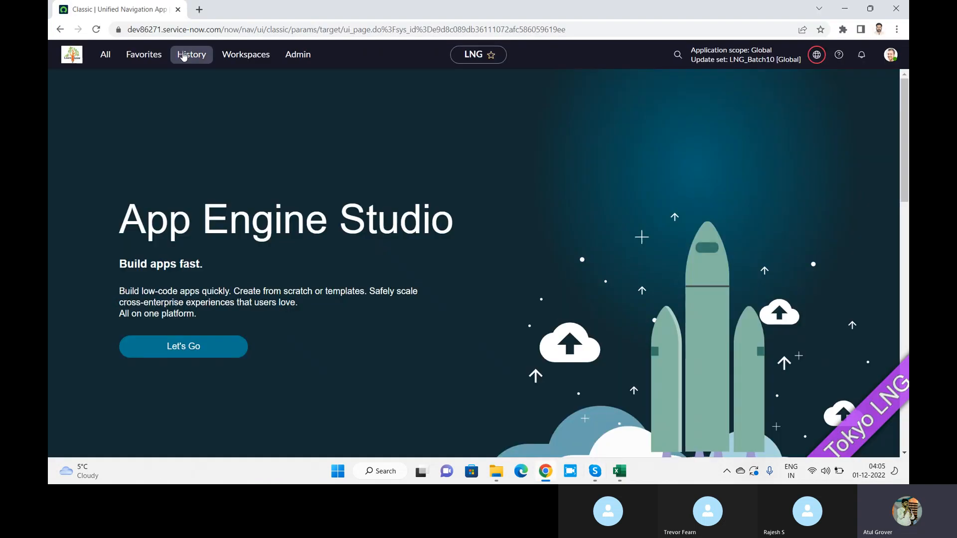
click(104, 54)
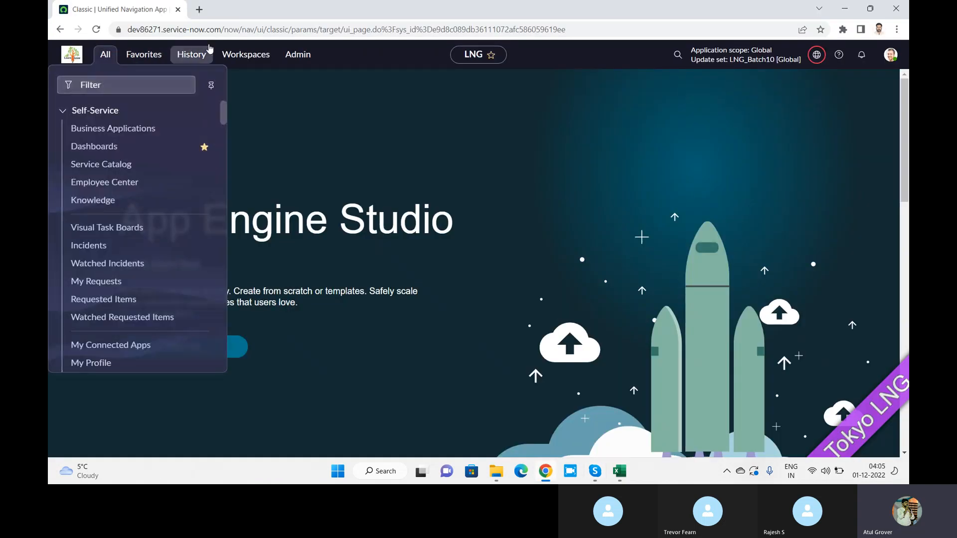
click(128, 87)
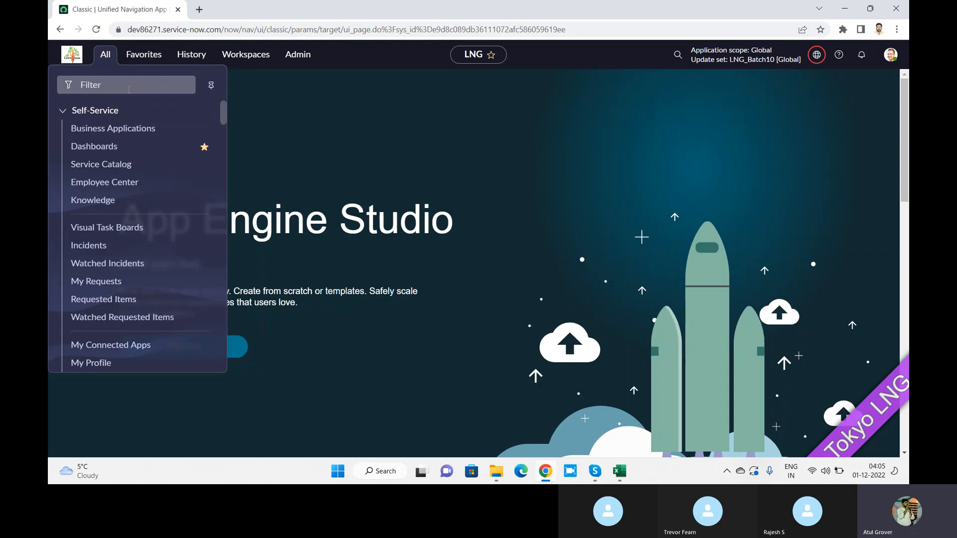
text(ino)
key(BackSpace)
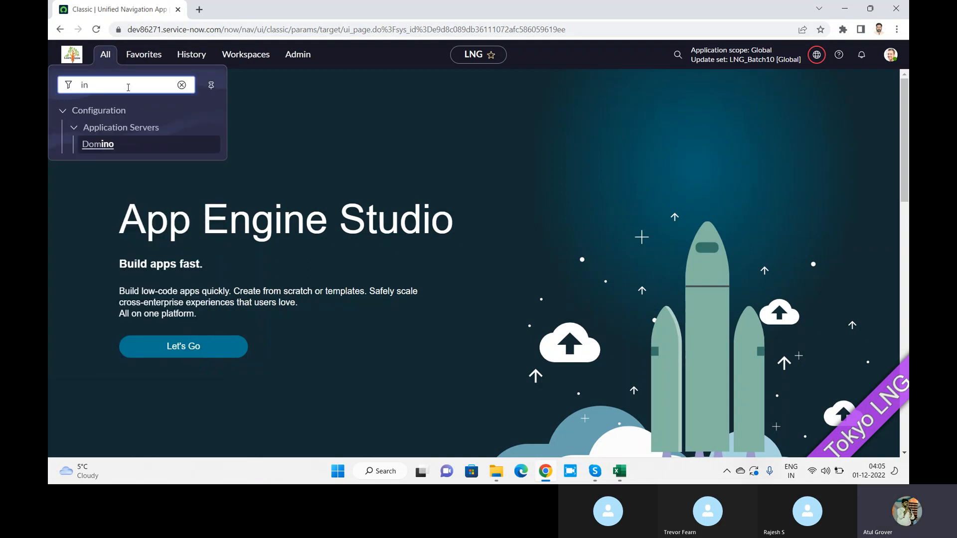
text(bound a)
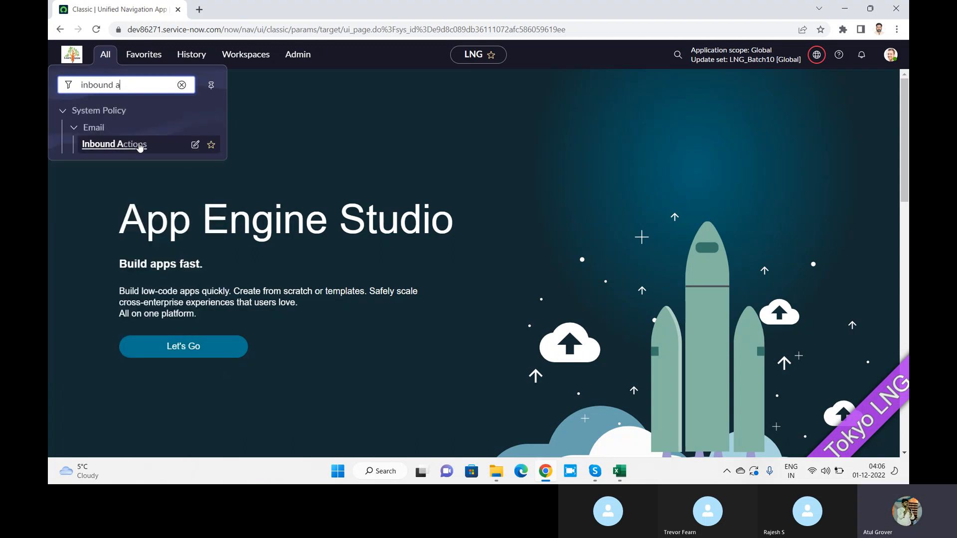
click(110, 149)
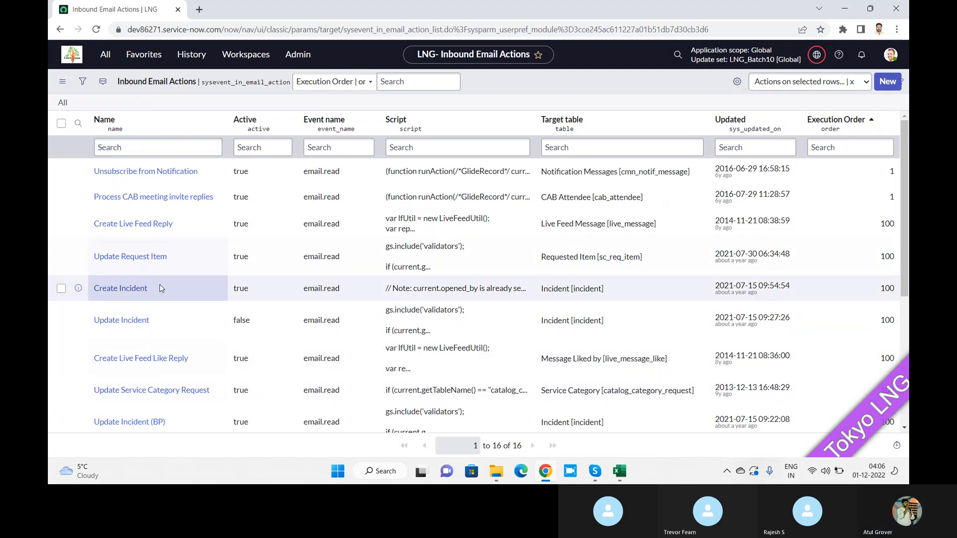
Filter the inbound email actions to those with the Incident target table and open the Create Incident action.
drag(152, 296, 120, 298)
triple_click(584, 289)
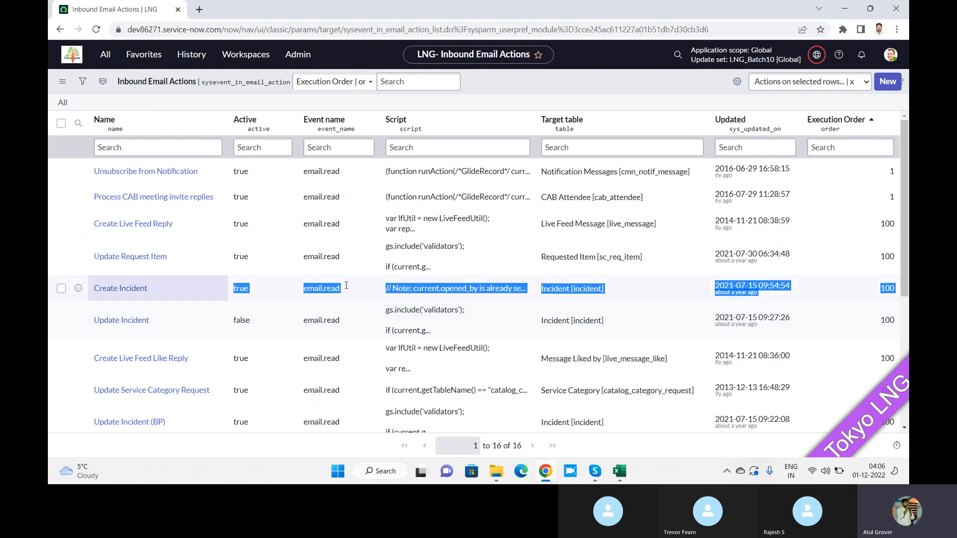
right_click(584, 289)
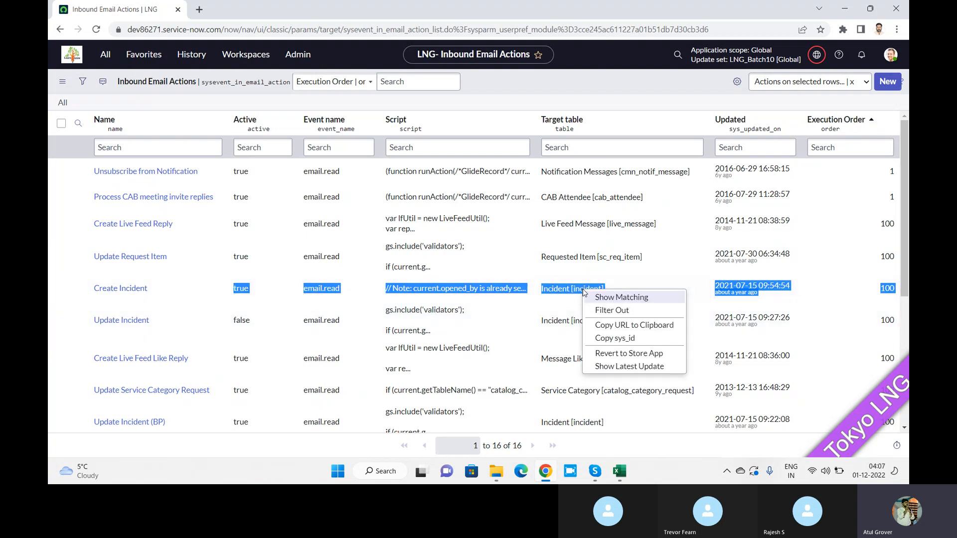
click(614, 302)
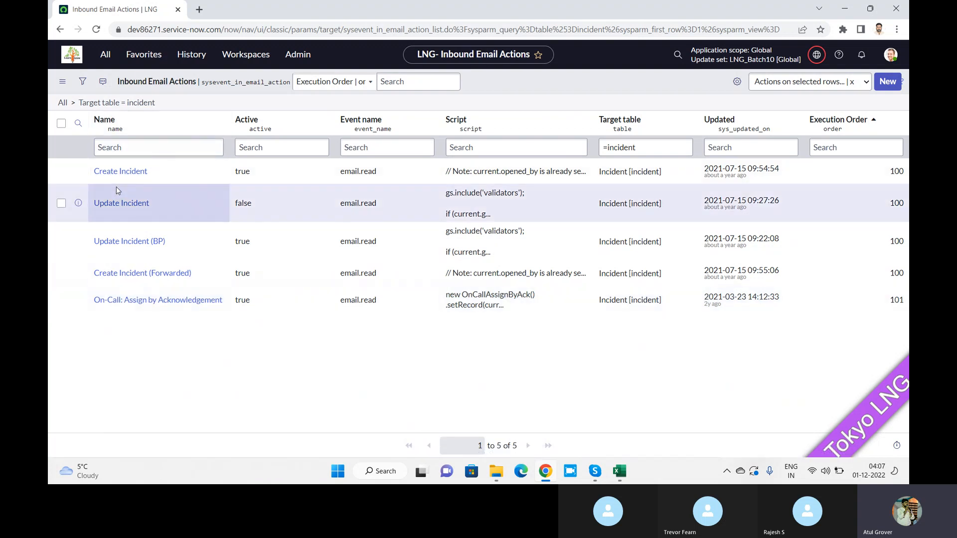
click(114, 174)
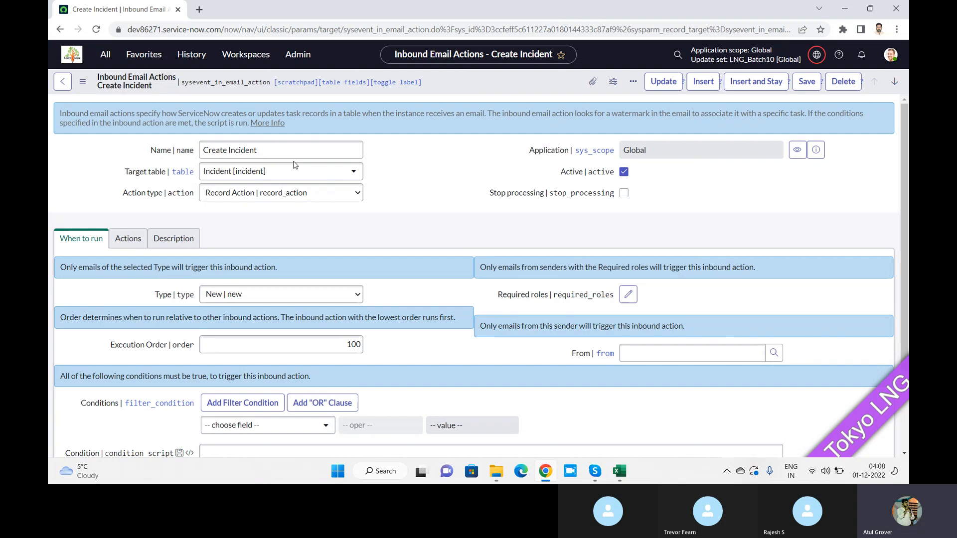
Open a blank incident form (incident.do) in a new browser tab and examine its Number field.
click(200, 10)
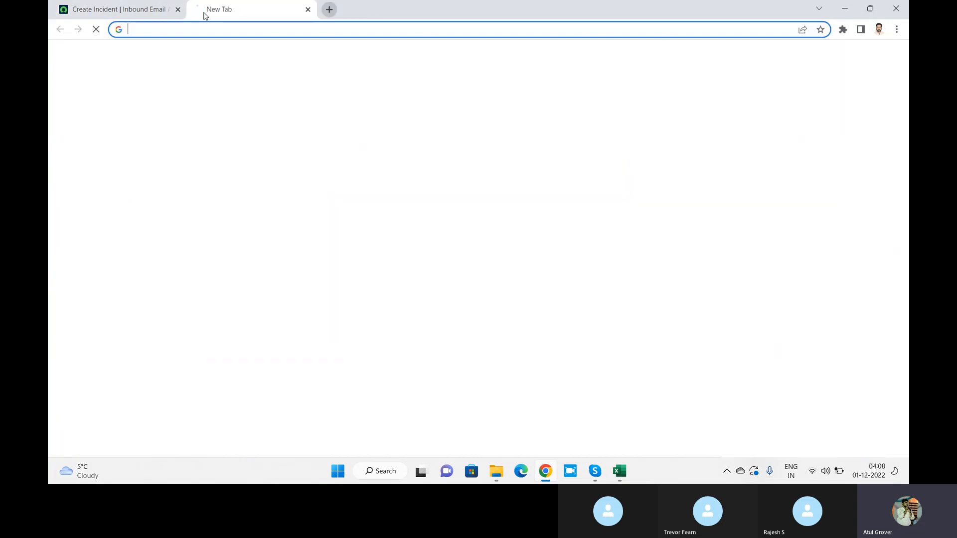
key(ctrl+v)
key(Return)
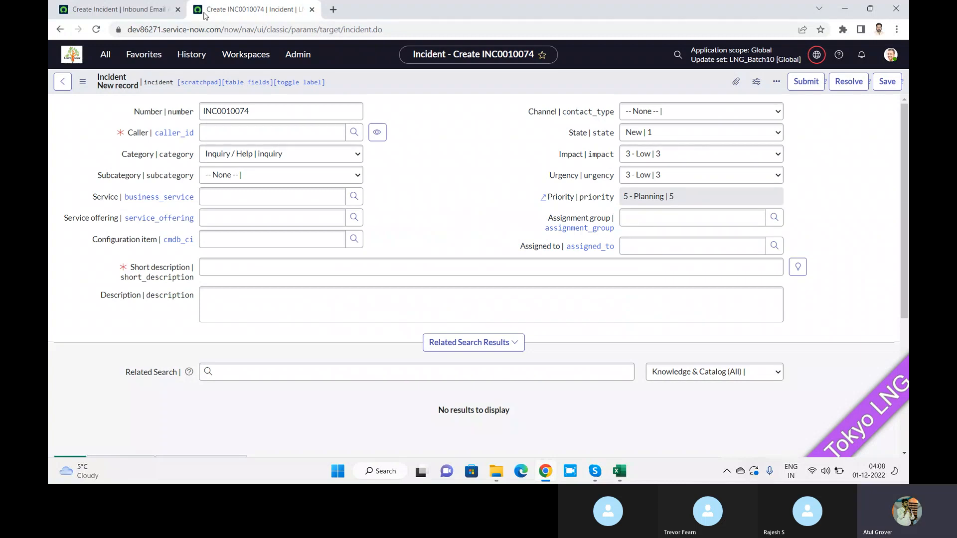
mouse_move(159, 139)
click(223, 110)
Open dev86271.service-now.com/change_request.do in another browser tab and save the new change request with its default values.
click(330, 12)
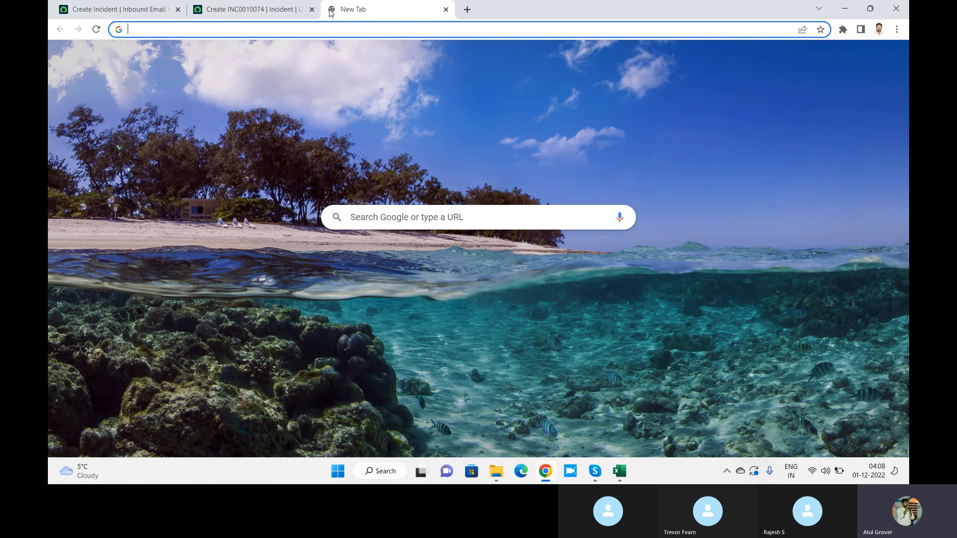
text(dev86271.service-now.com/change_)
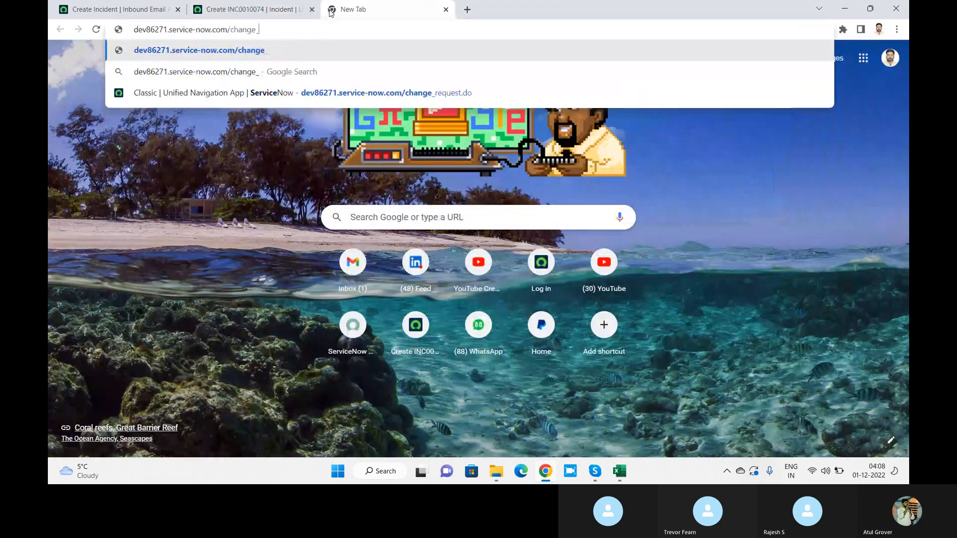
text(reqyes)
key(BackSpace)
key(BackSpace)
key(BackSpace)
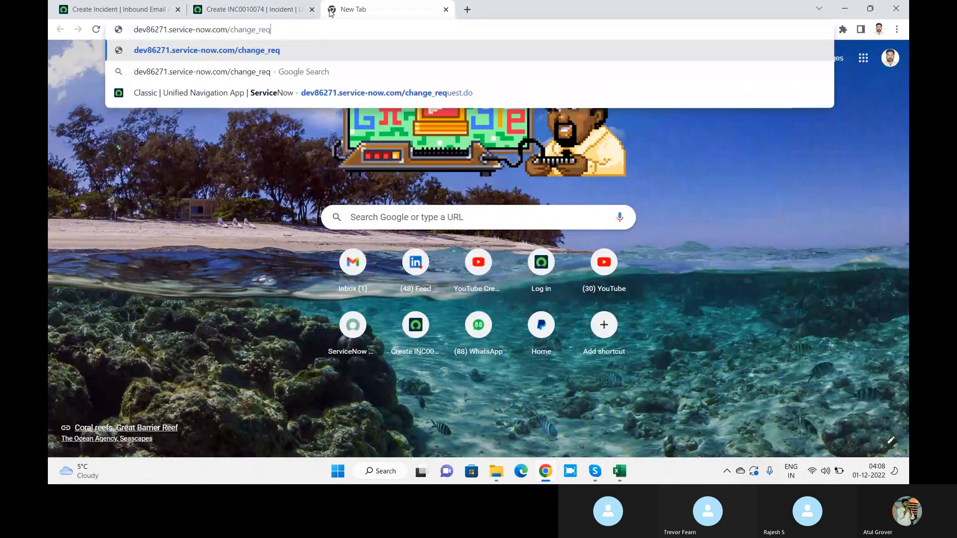
text(uest.do)
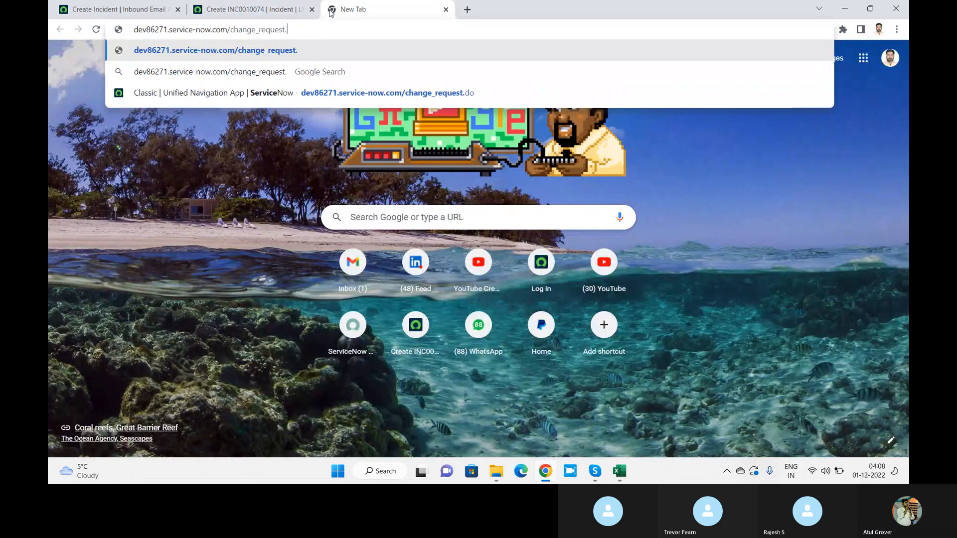
key(Return)
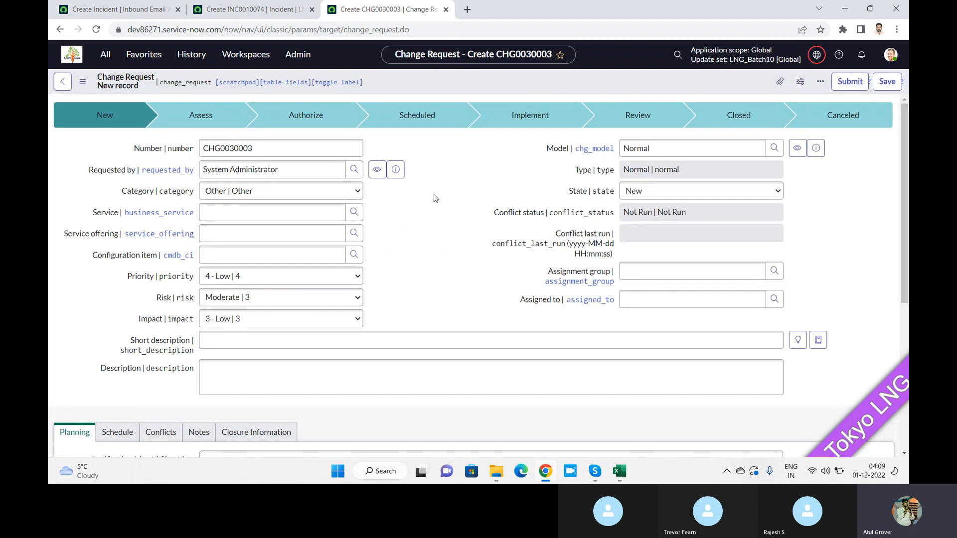
click(878, 86)
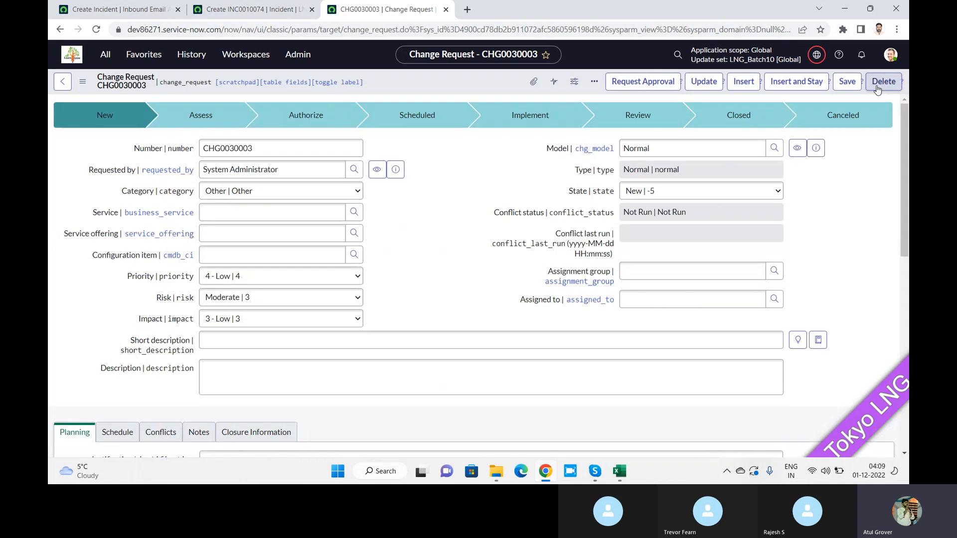
Return to the Create Incident inbound action and review its Action type options, keeping Record Action selected.
click(110, 11)
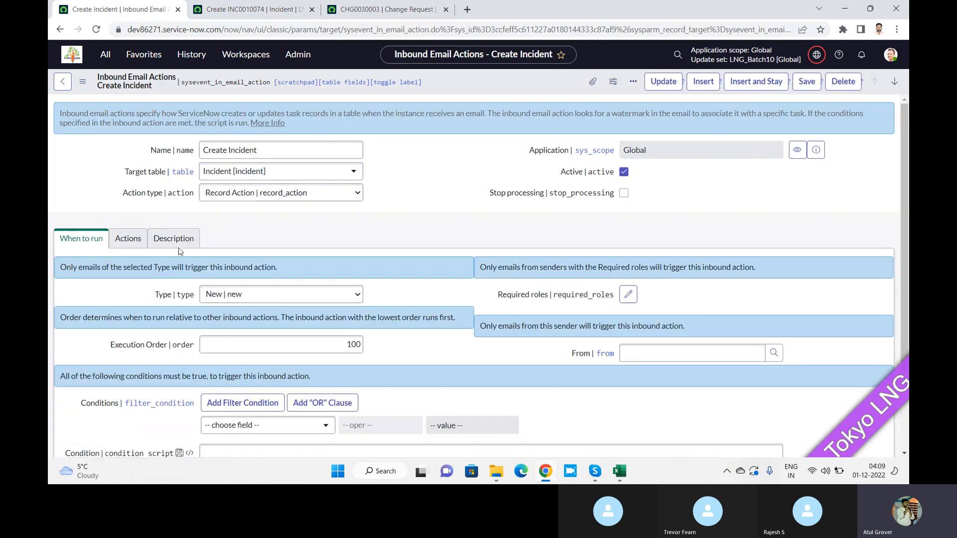
click(265, 197)
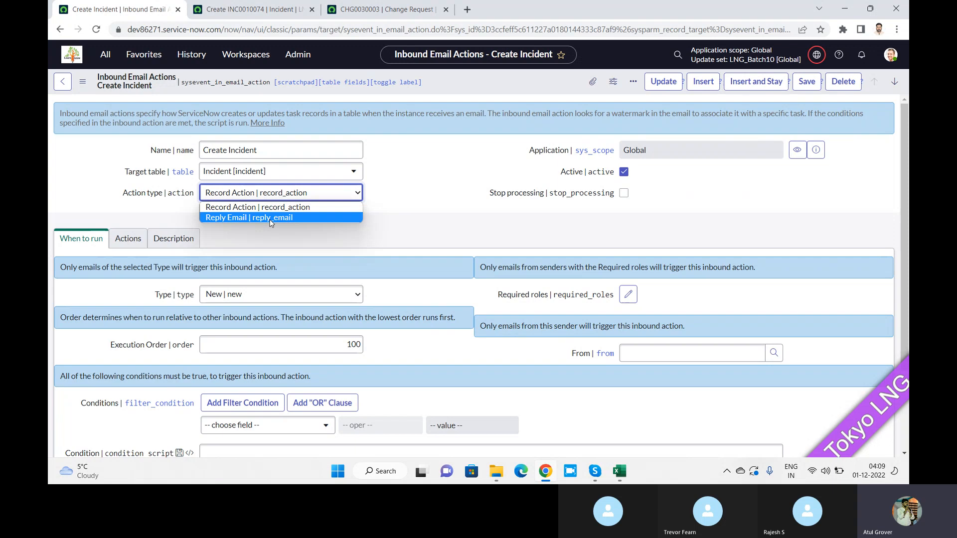
click(295, 211)
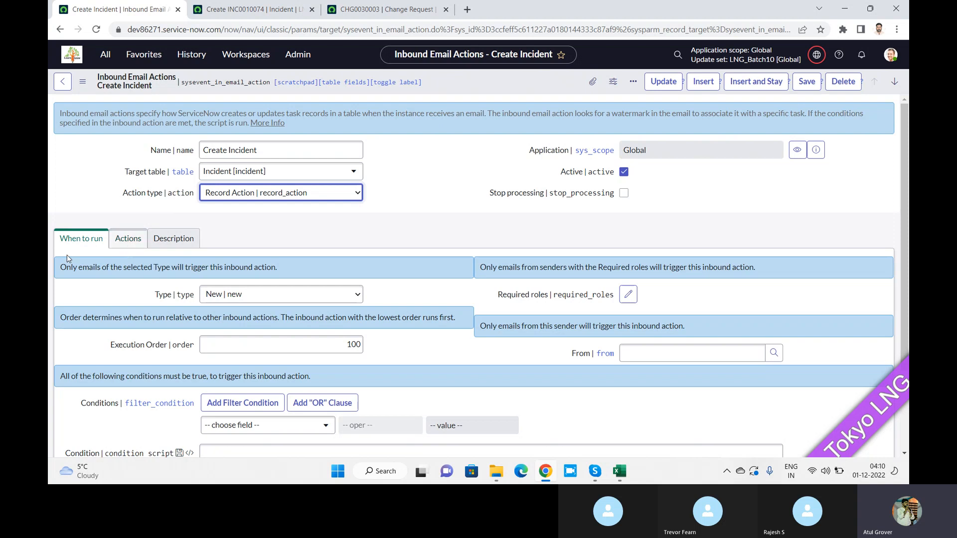
Try Reply as the email Type in the action's run conditions, and set the Type back to New.
click(83, 247)
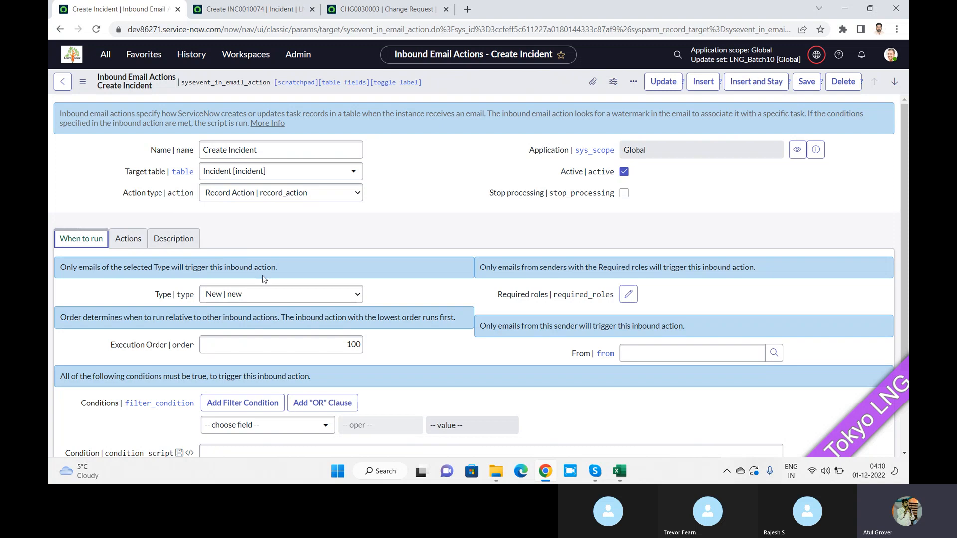
click(268, 296)
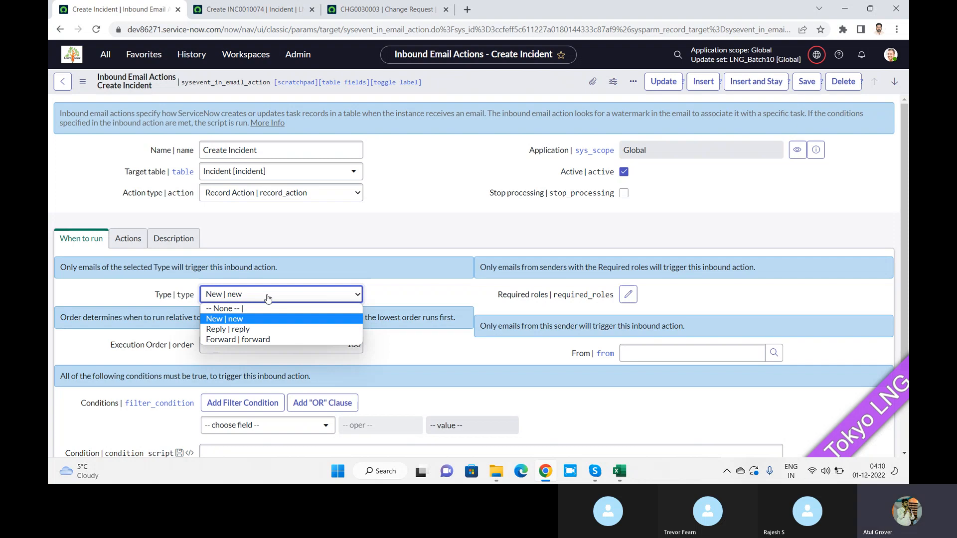
click(262, 329)
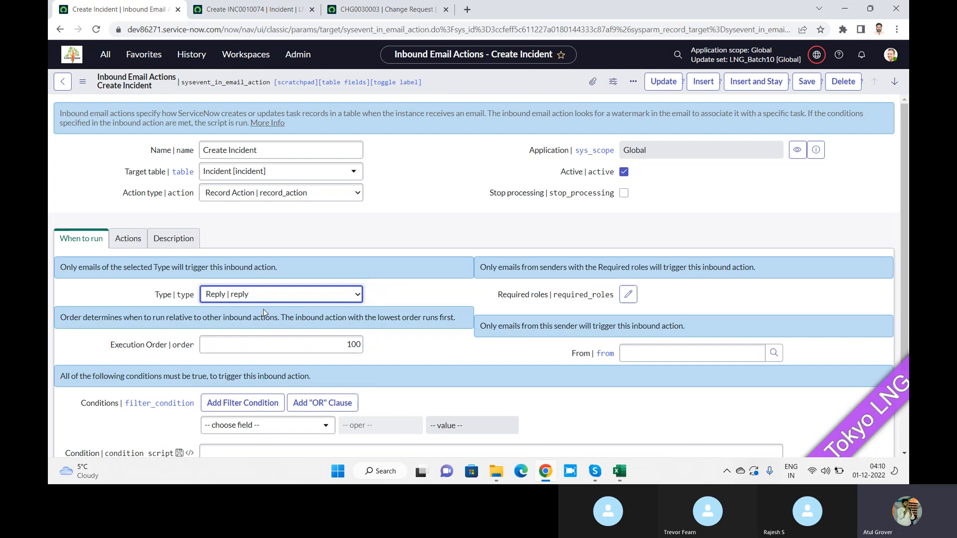
click(289, 295)
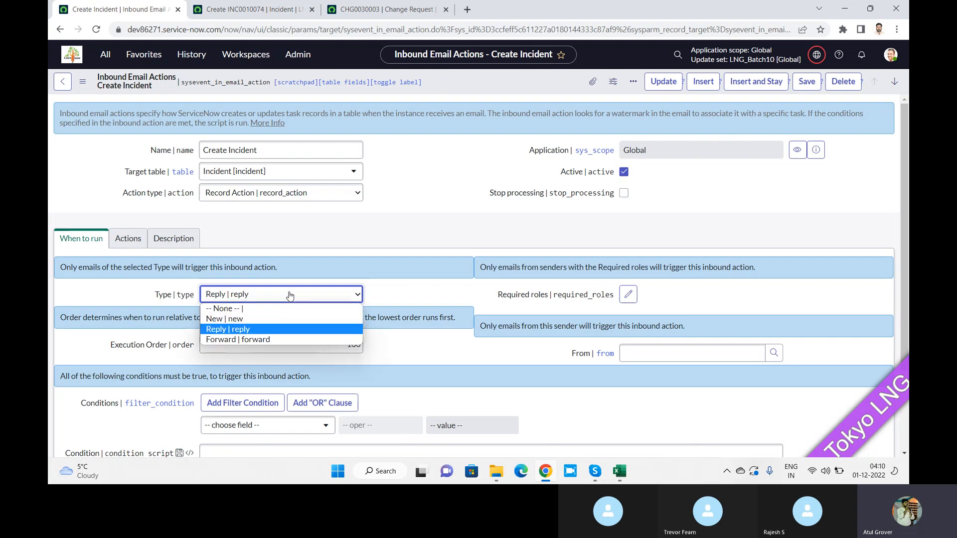
click(258, 319)
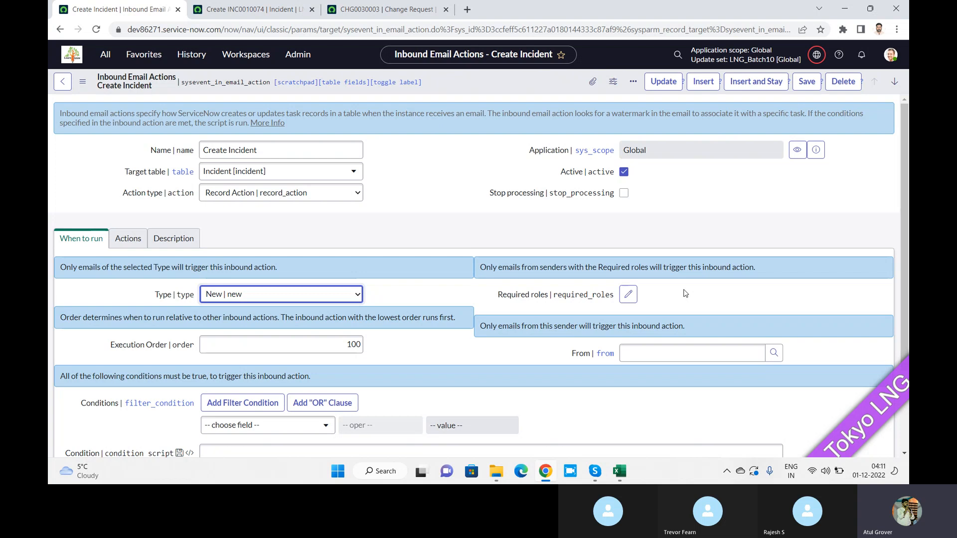
Review the roles available for the action's Required roles and close the selection without adding any.
click(629, 298)
click(629, 297)
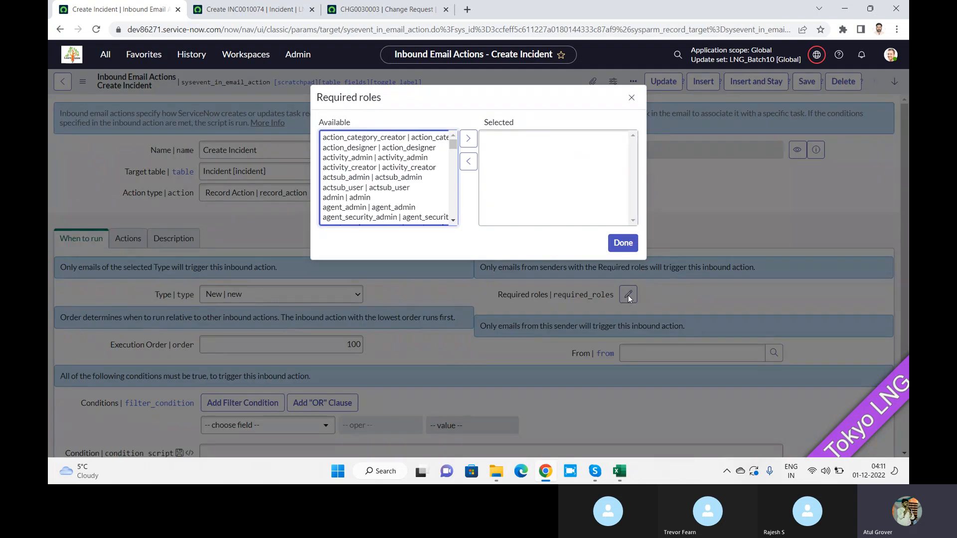
click(631, 243)
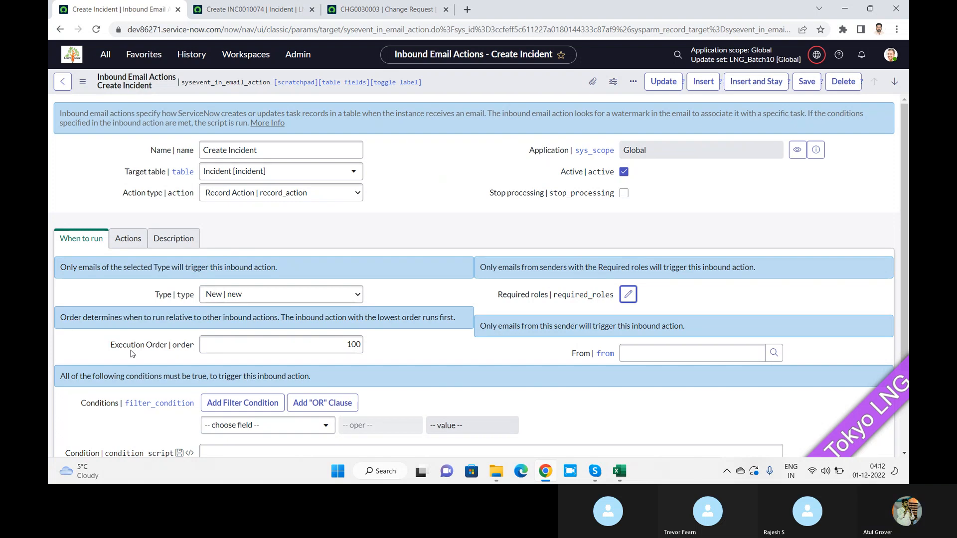
key(alt+Tab)
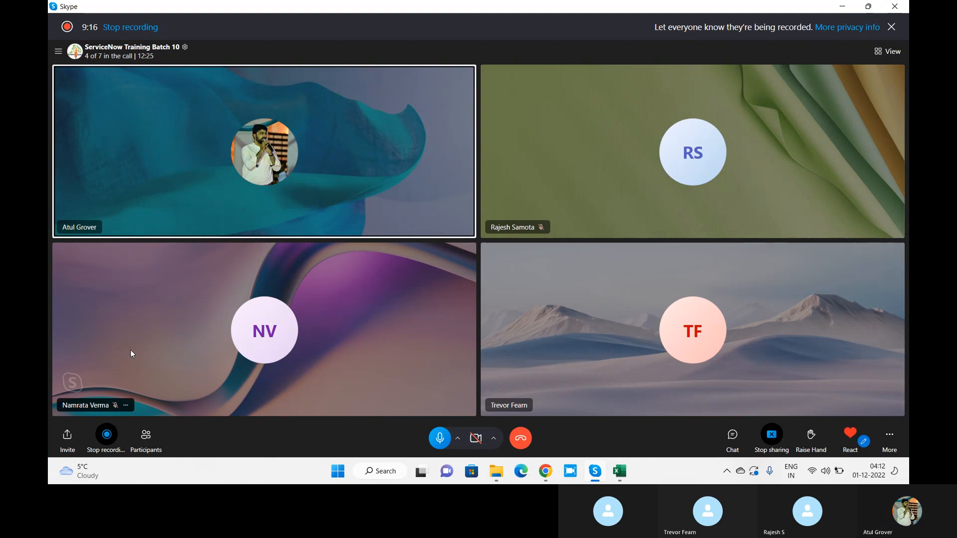
key(alt+Tab)
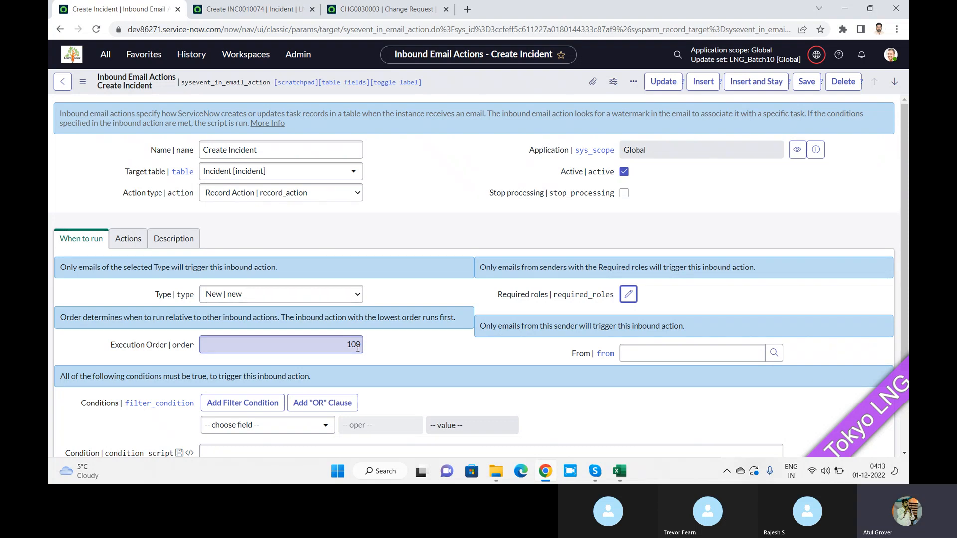
key(alt+Tab)
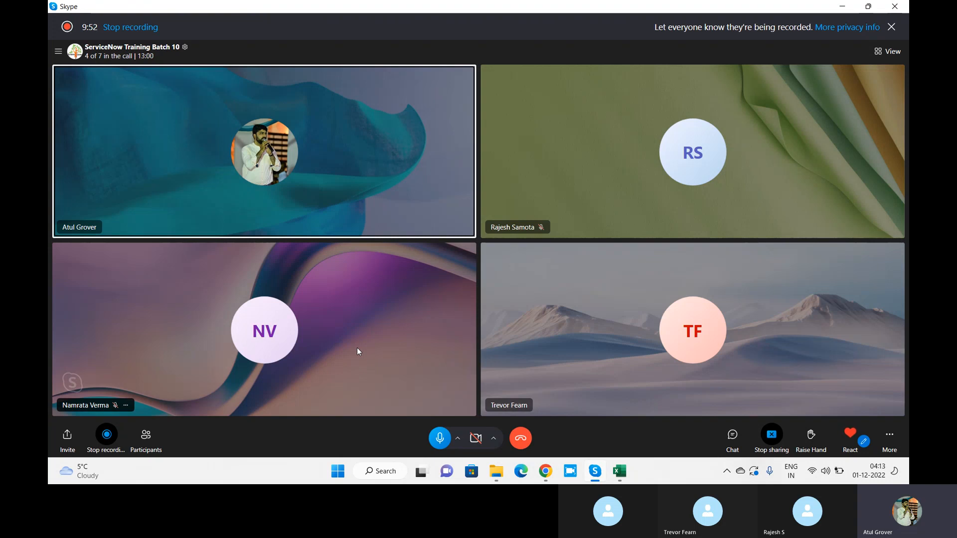
key(alt+Tab)
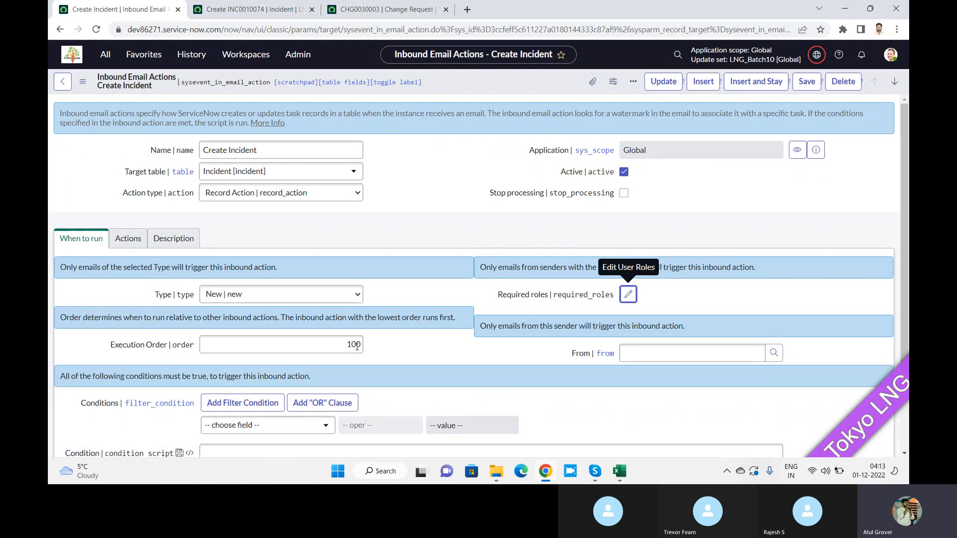
Examine the action's Execution Order, From, Conditions and condition script fields without changing them.
click(358, 348)
double_click(354, 345)
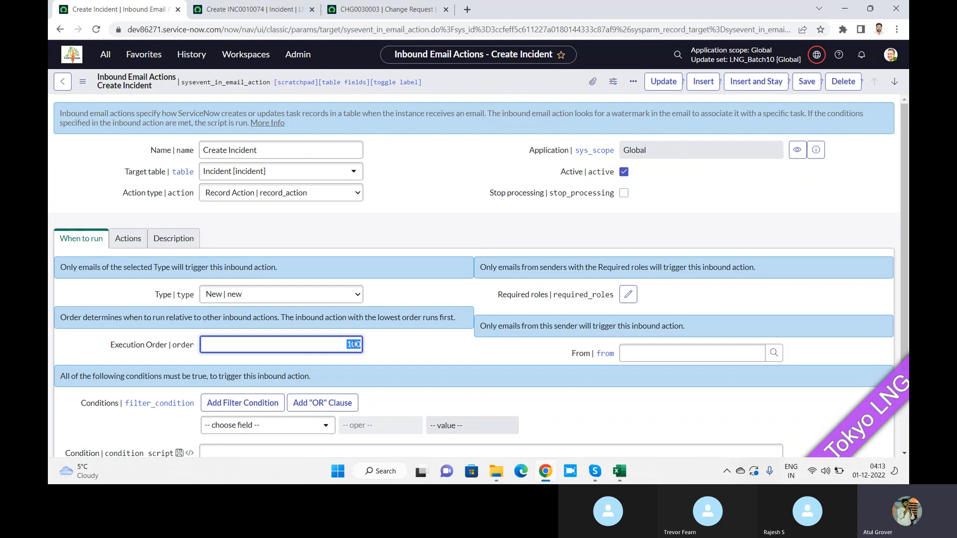
click(686, 353)
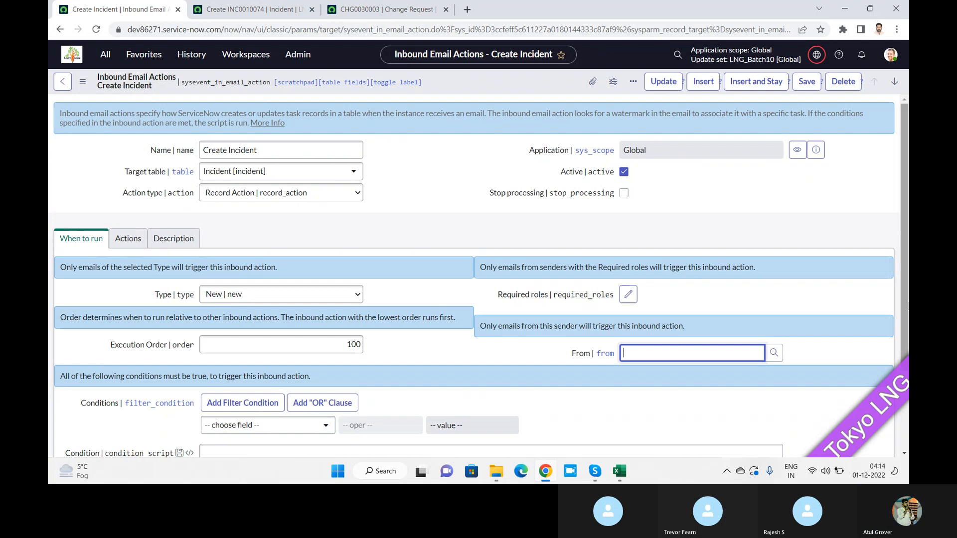
drag(906, 305, 907, 383)
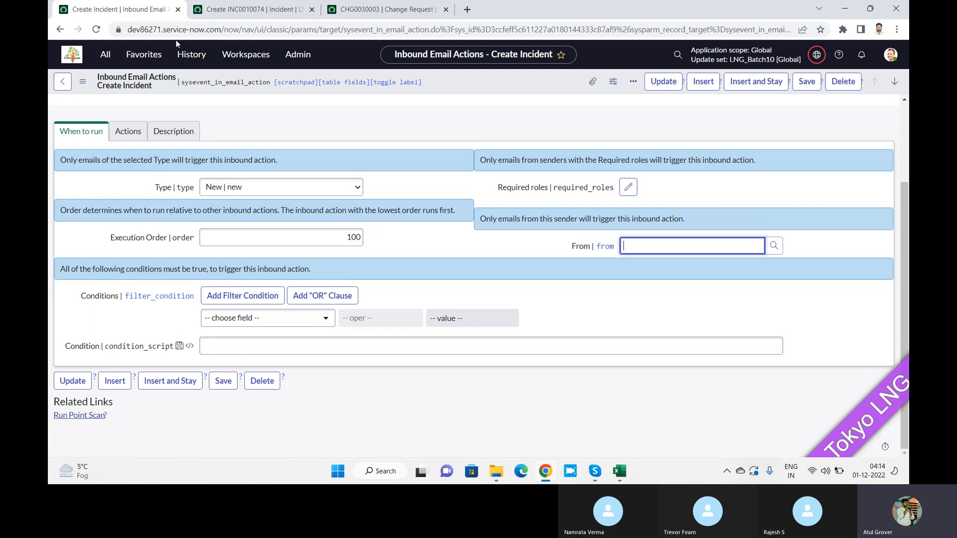
Open the Create Incident action's Actions settings, which hold its field actions and script.
click(131, 132)
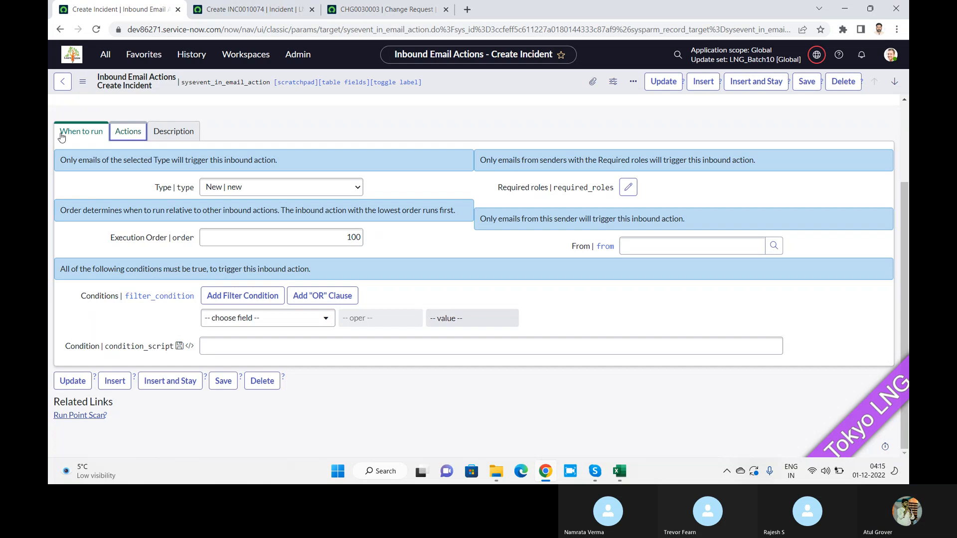
click(184, 132)
click(139, 132)
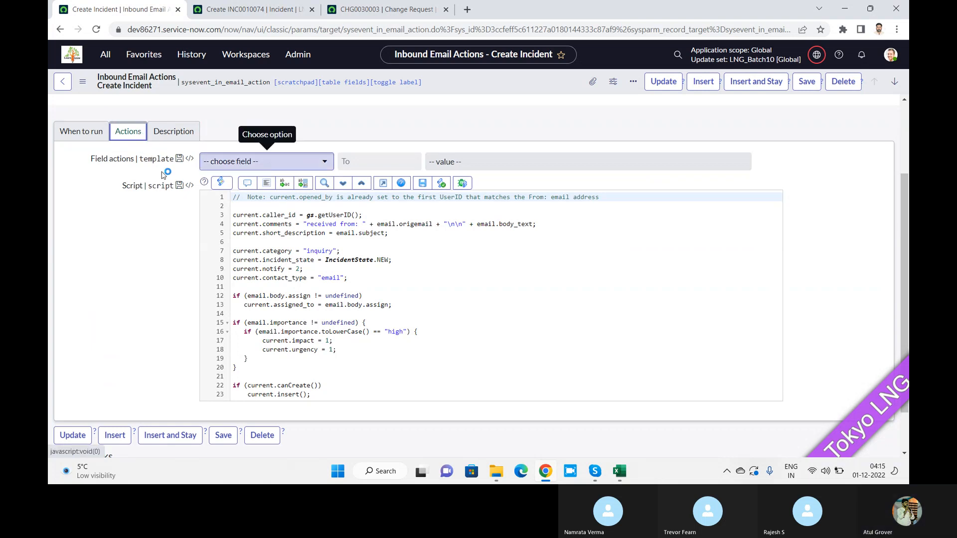
Add a field action that fills Short description from the email's Subject.
click(278, 162)
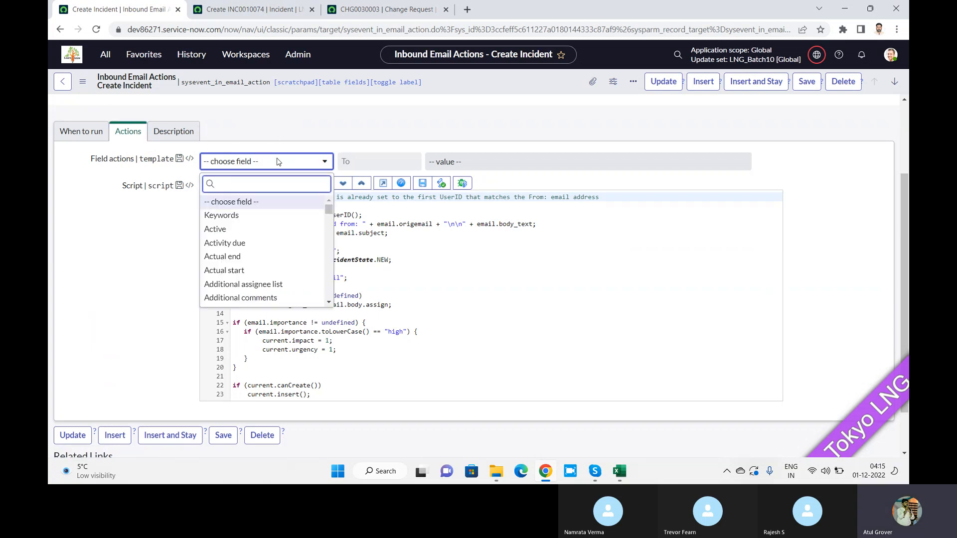
text(shor)
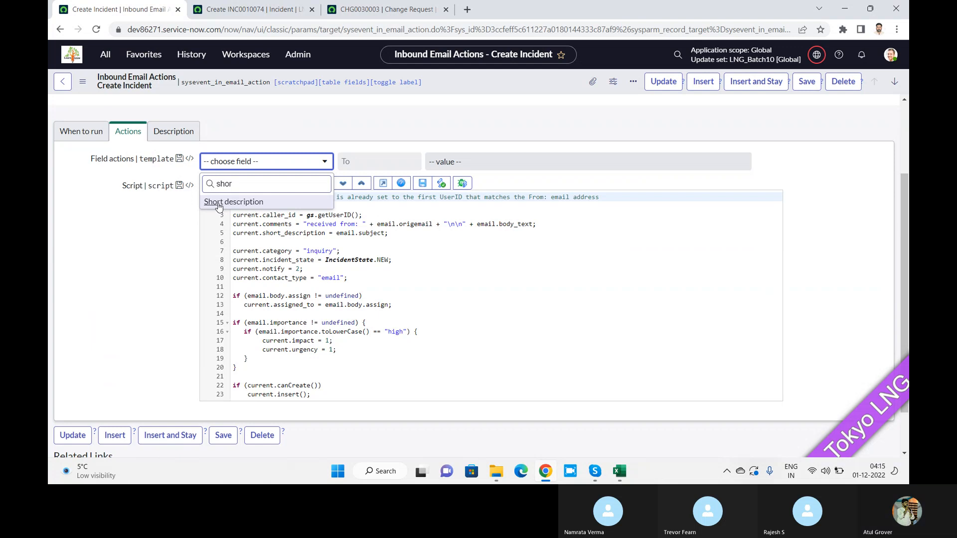
click(284, 202)
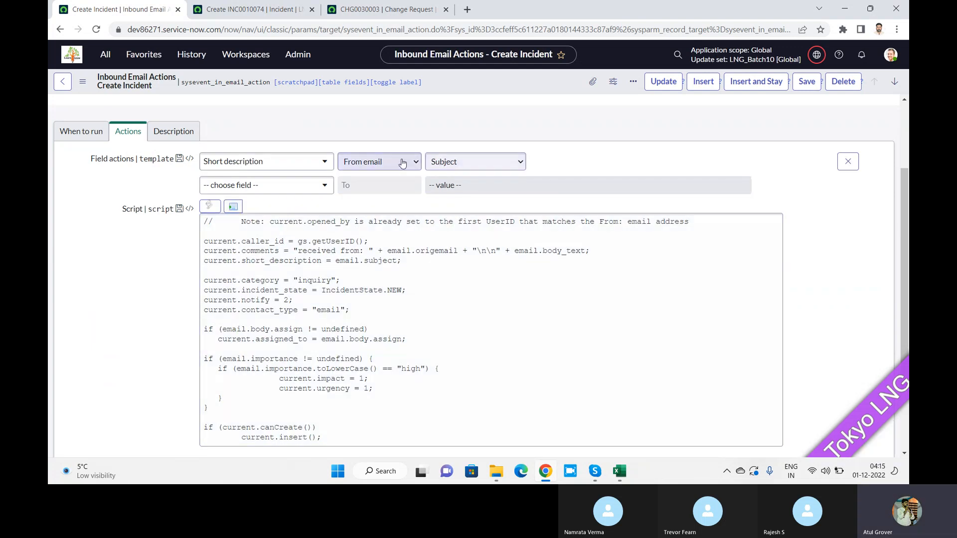
click(469, 165)
click(464, 177)
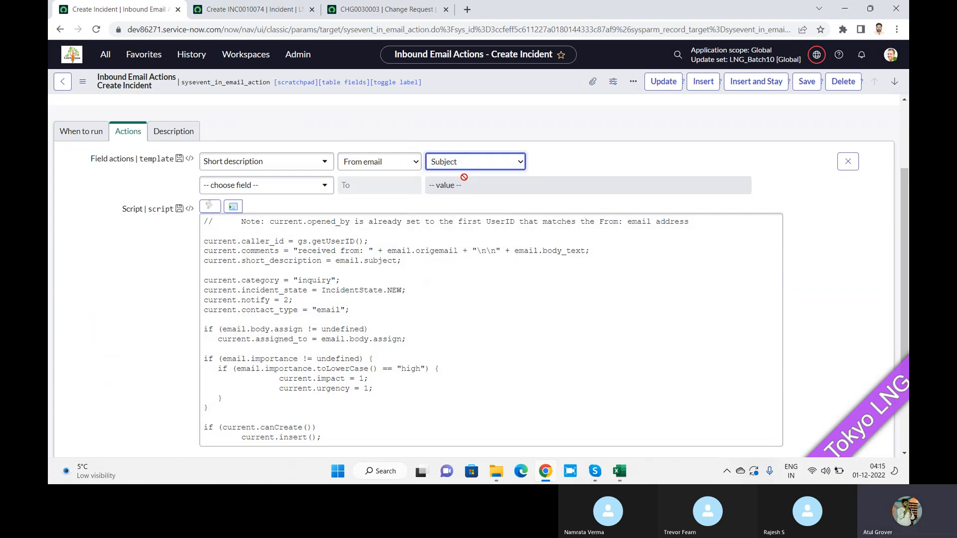
Add a second field action that fills Caller from the email's Sender.
click(313, 194)
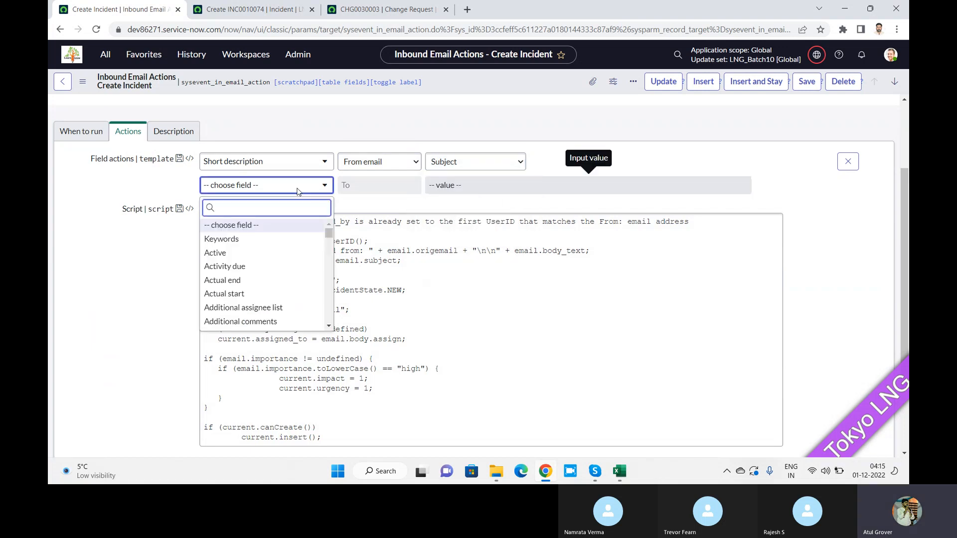
text(calle)
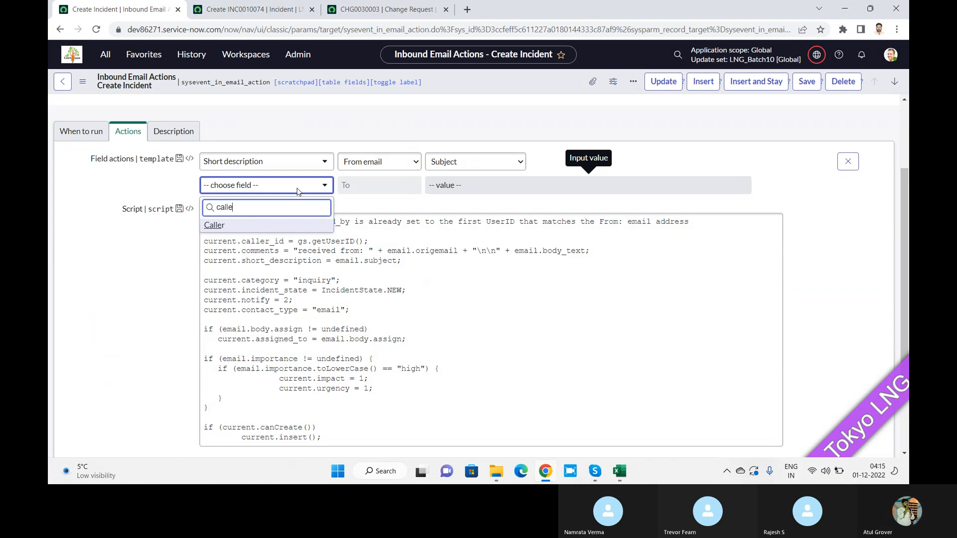
click(214, 227)
click(407, 191)
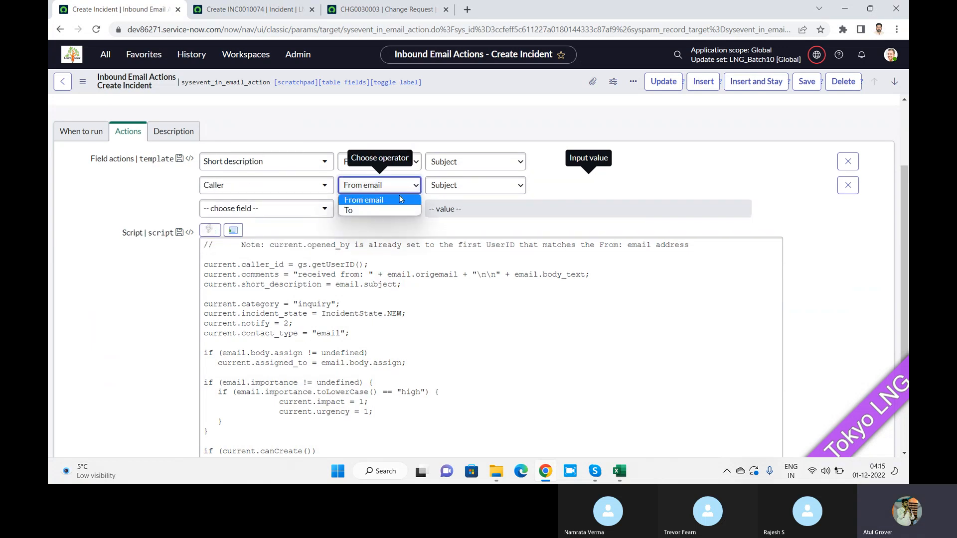
click(392, 199)
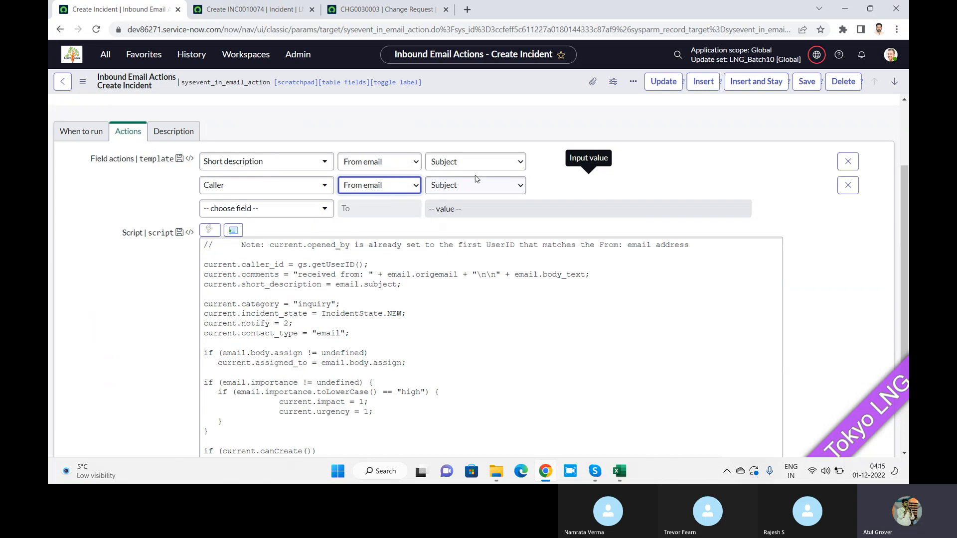
click(476, 187)
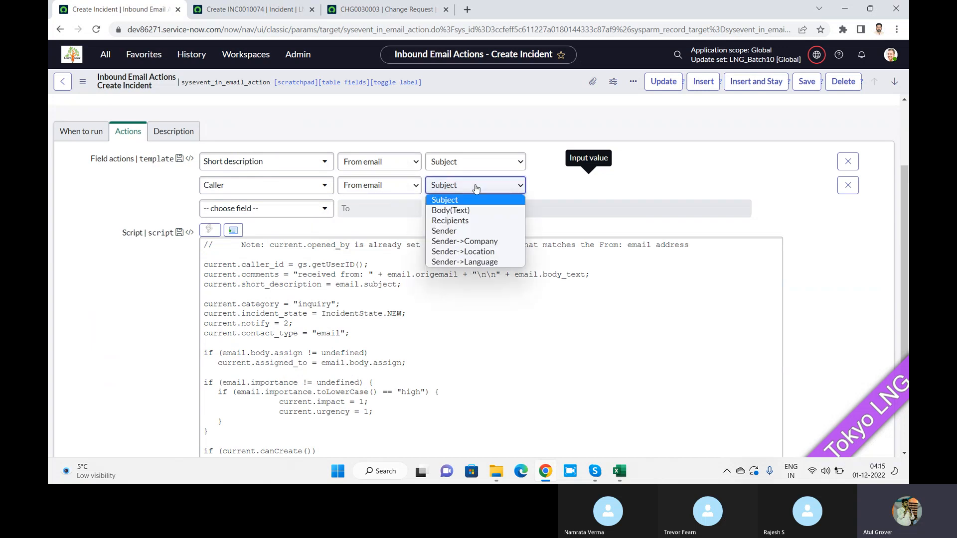
click(464, 231)
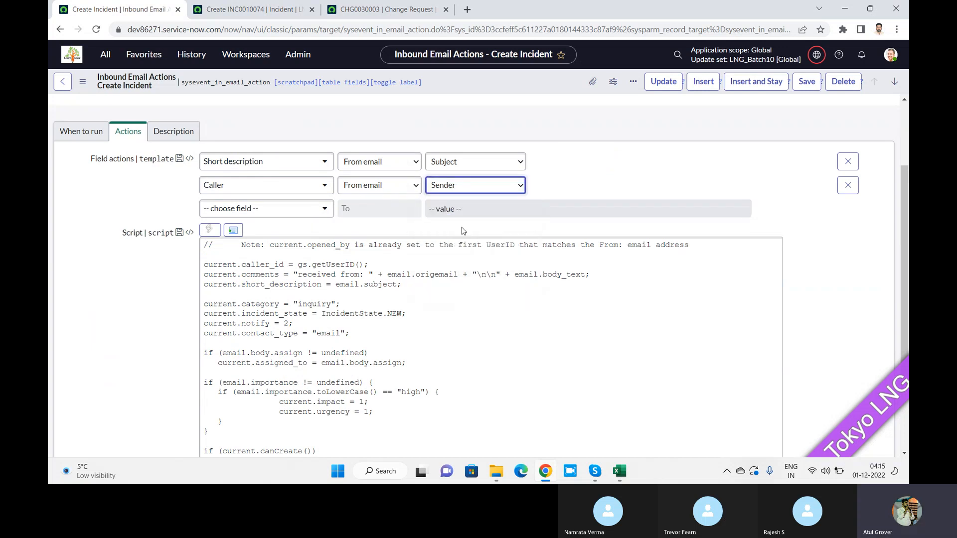
Add a third field action that fills Description from the email's Body(Text).
click(305, 209)
text(desc)
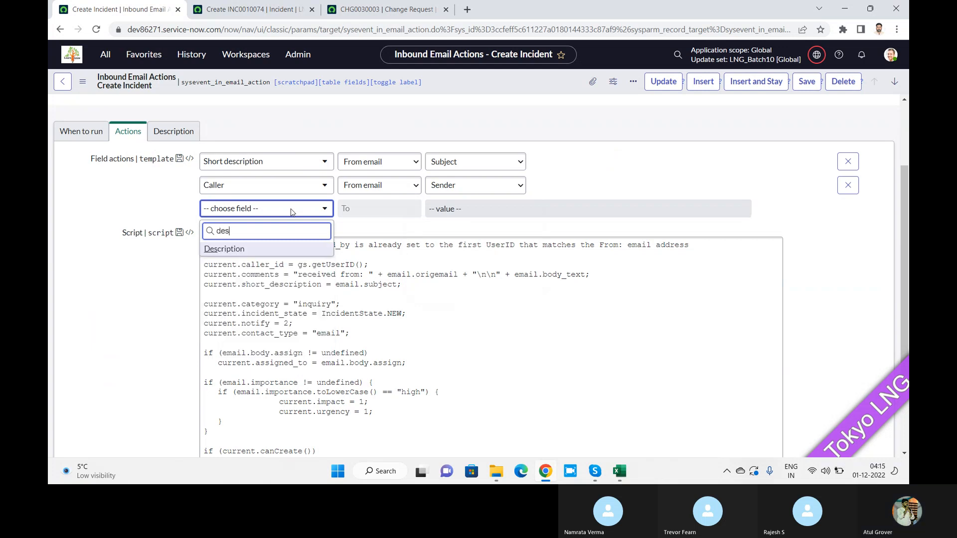
click(232, 252)
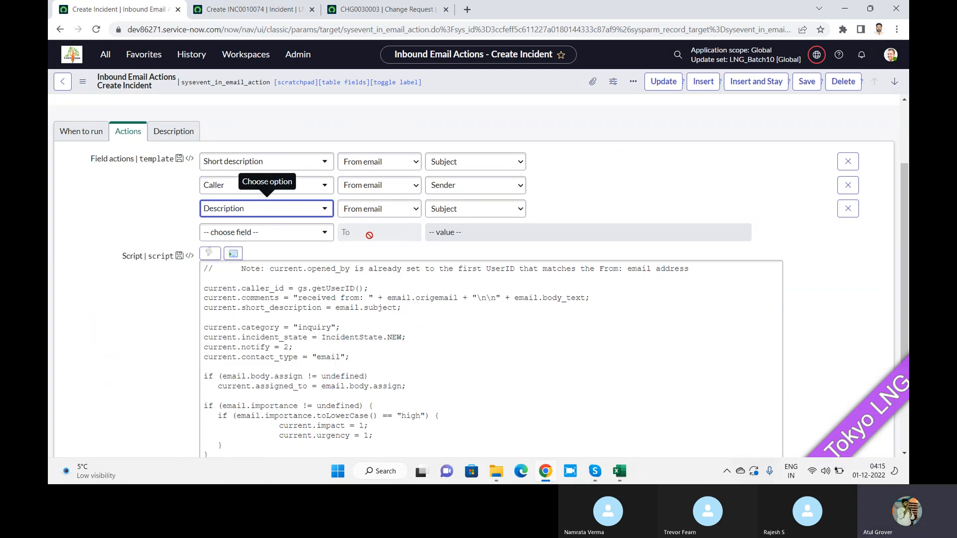
click(460, 211)
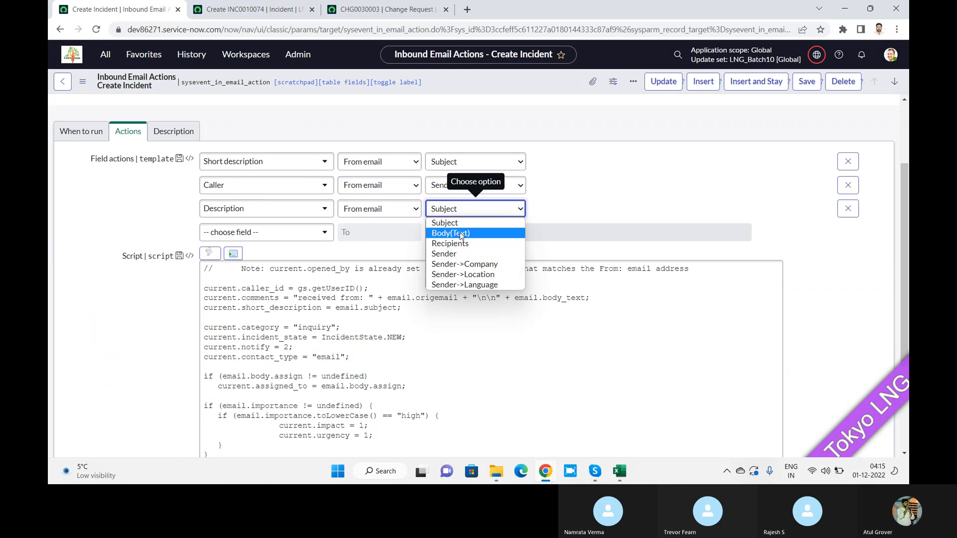
click(451, 232)
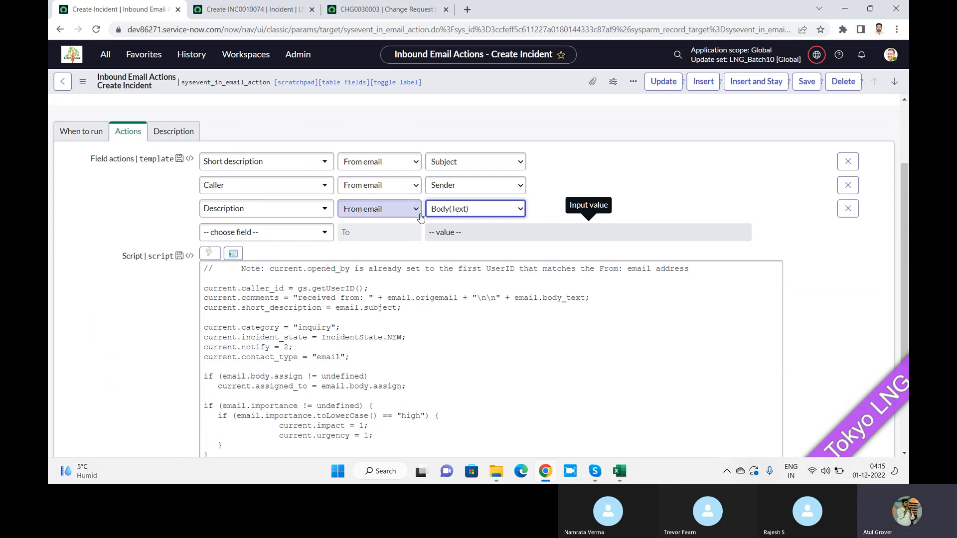
click(380, 209)
click(381, 233)
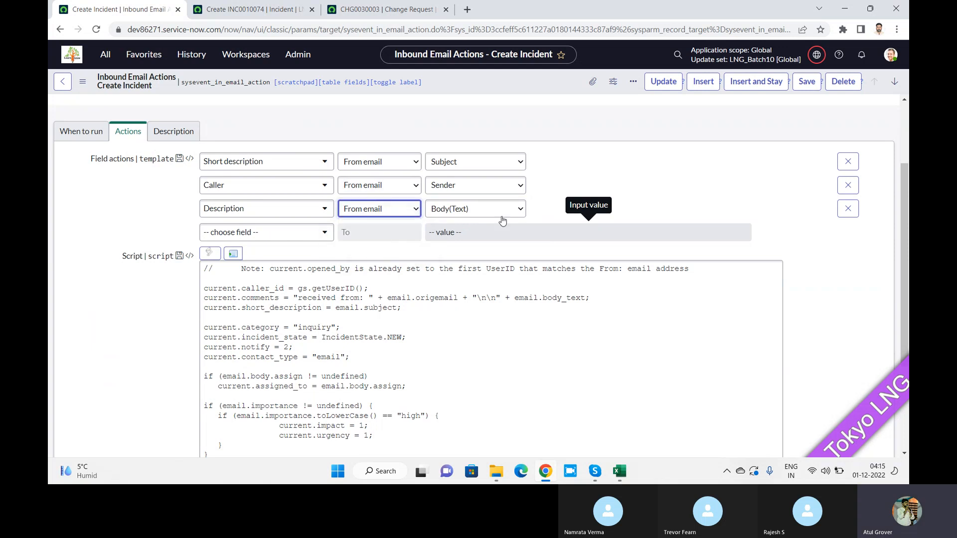
click(505, 208)
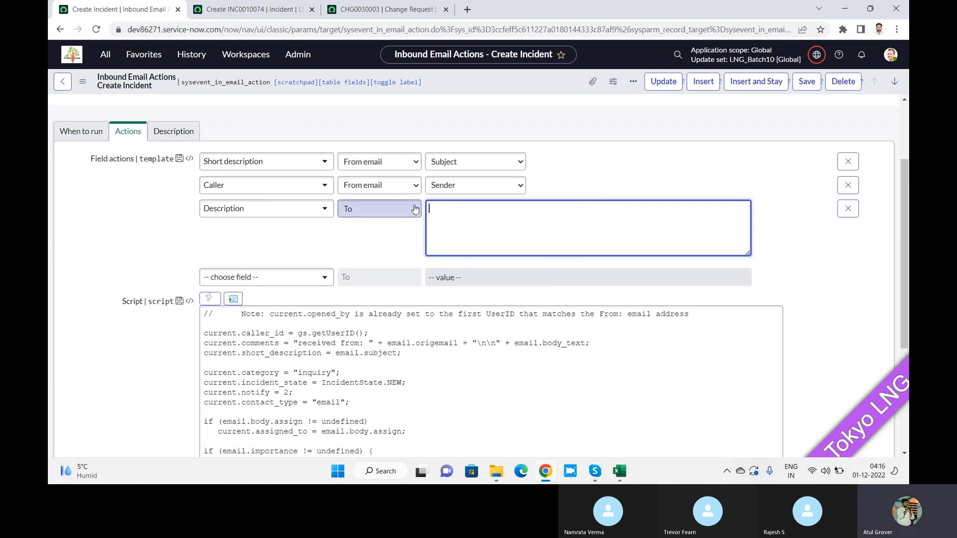
click(462, 189)
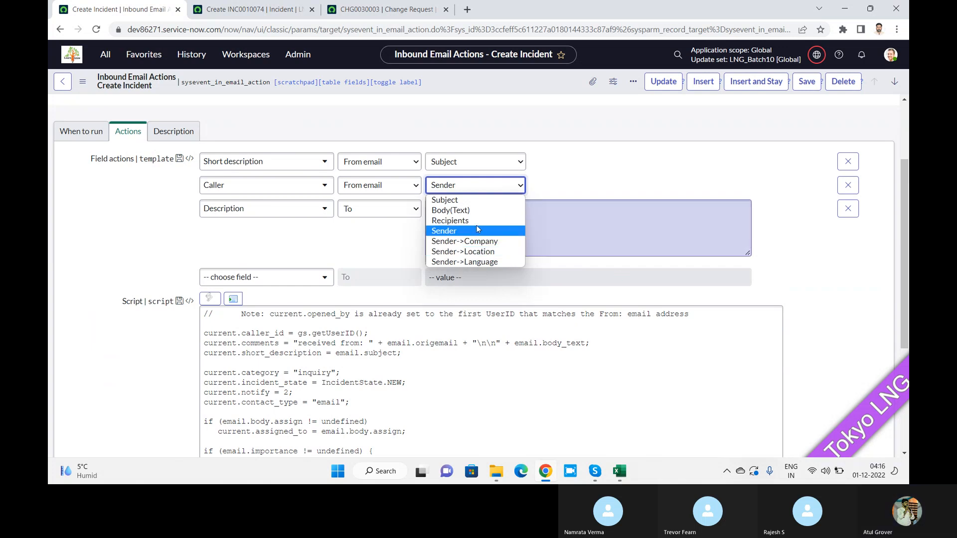
click(450, 221)
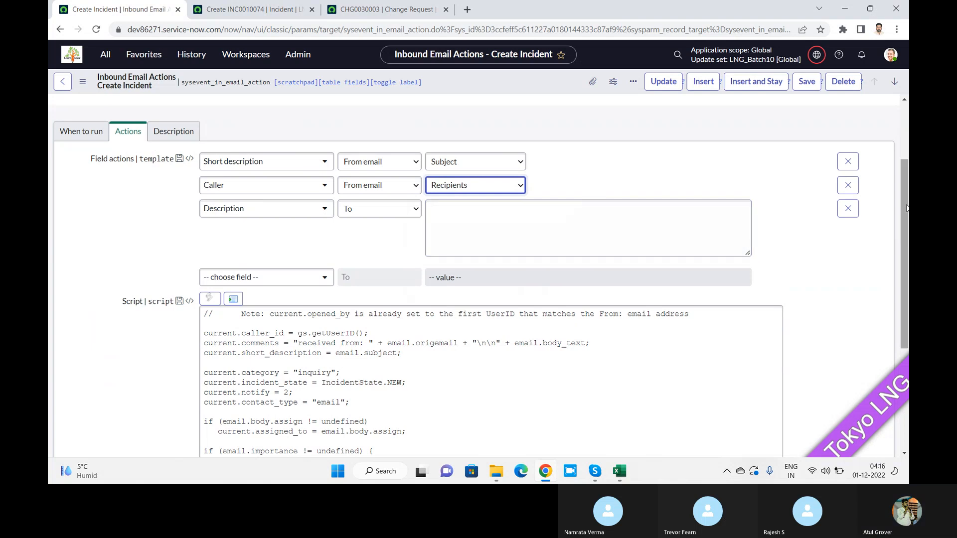
Review the action's script, and add a Probable cause field action filled from the email, checking its source options.
scroll(907, 208, down, 4)
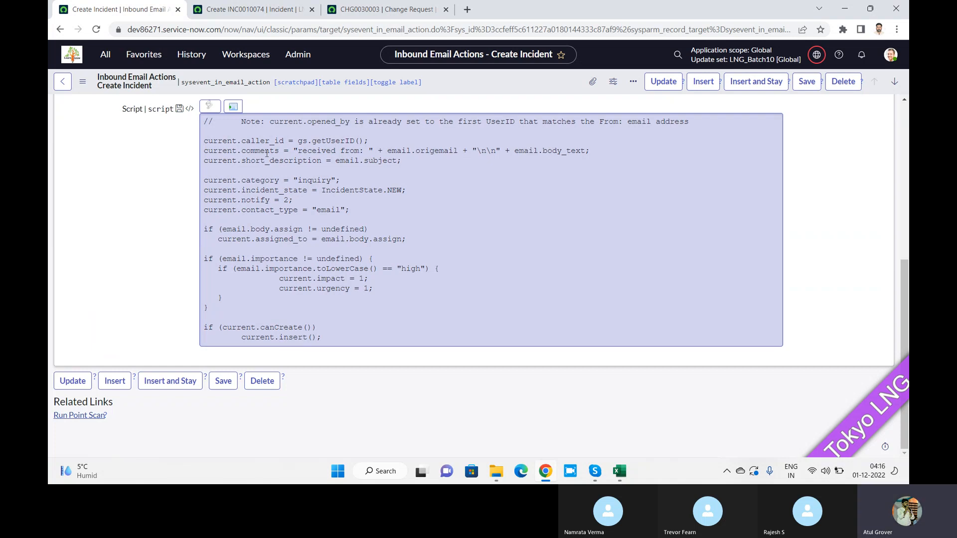
click(276, 115)
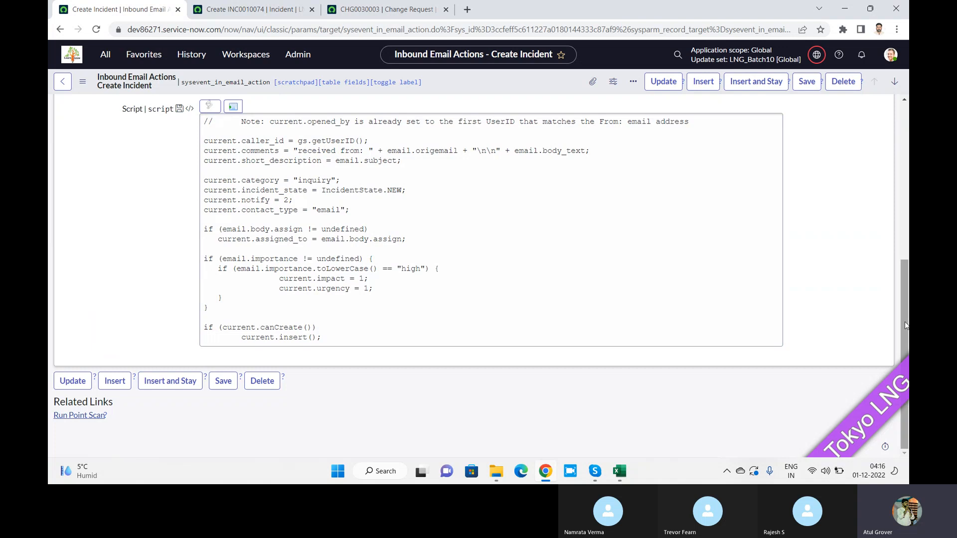
drag(906, 325, 906, 236)
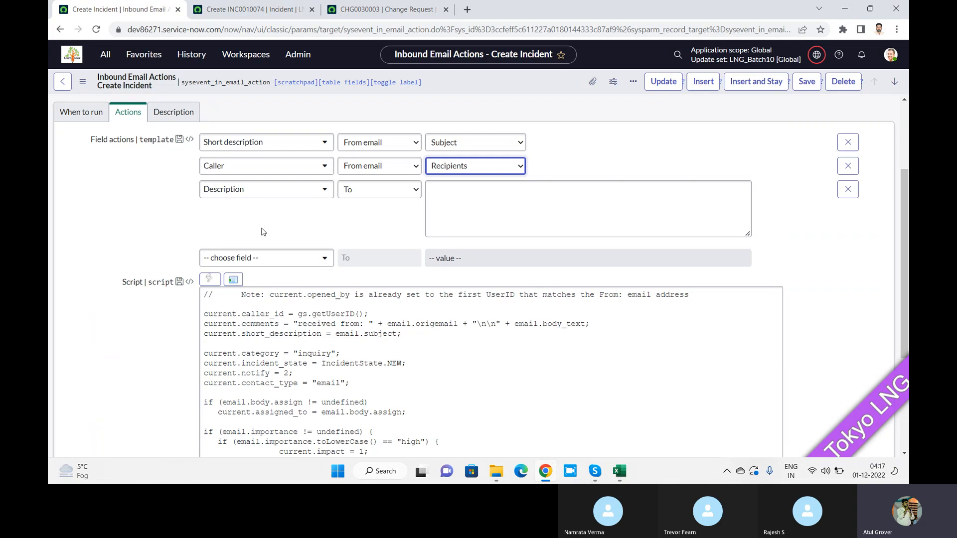
click(263, 258)
text(pri)
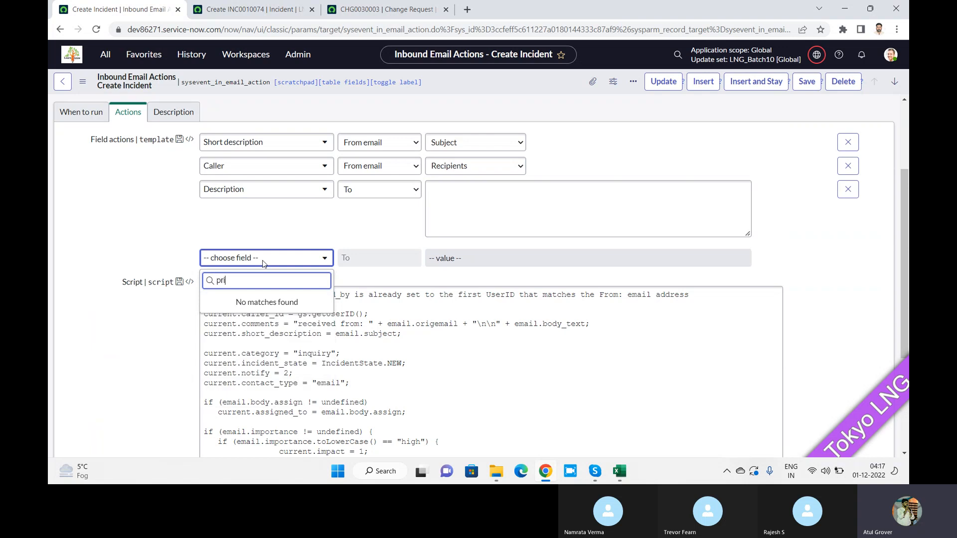
key(BackSpace)
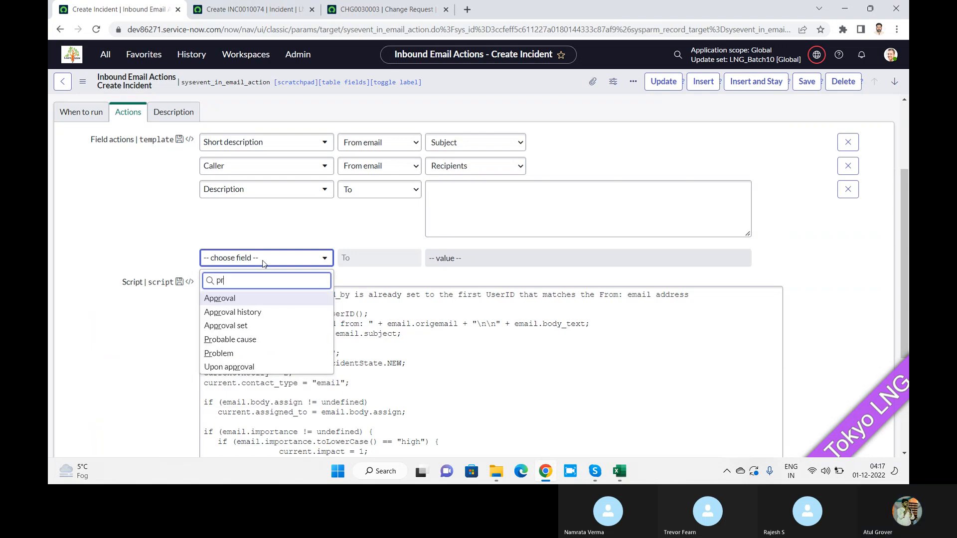
key(BackSpace)
key(BackSpace)
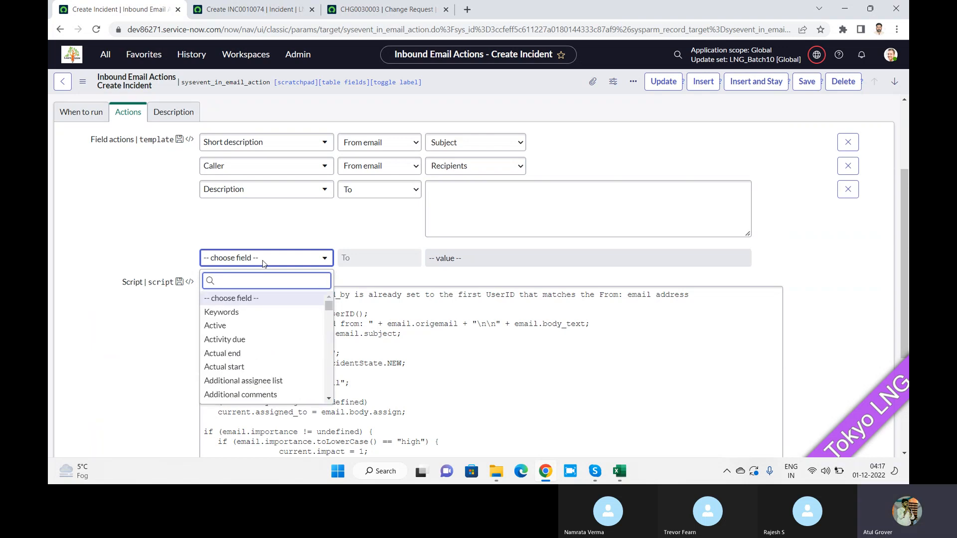
text(pr)
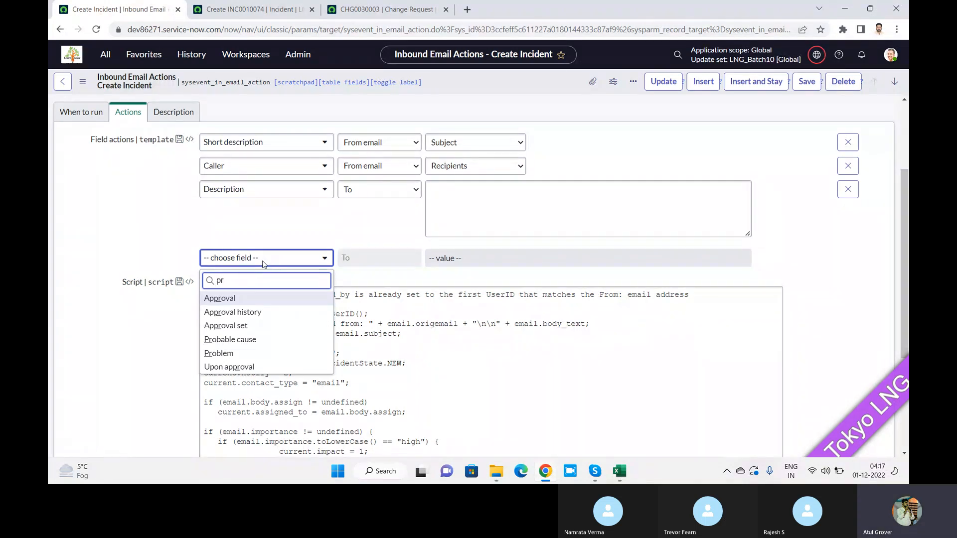
click(266, 339)
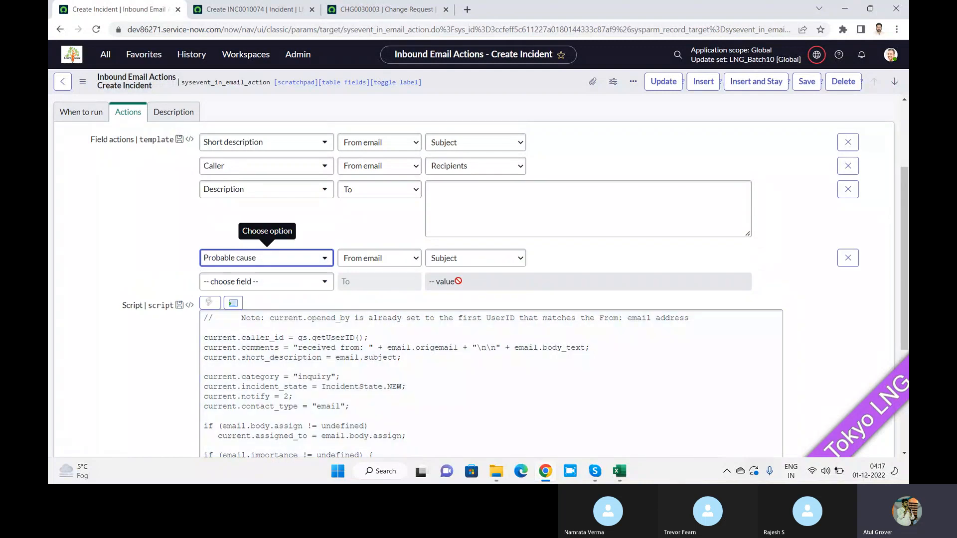
click(474, 261)
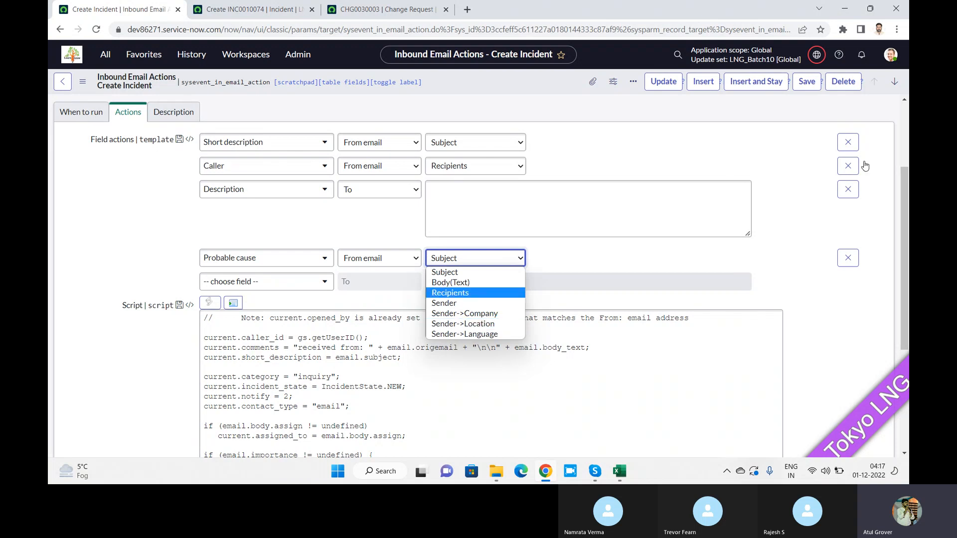
Remove the Short description, Caller, Description and Probable cause field actions and reload the inbound action form.
click(856, 147)
click(854, 144)
click(854, 145)
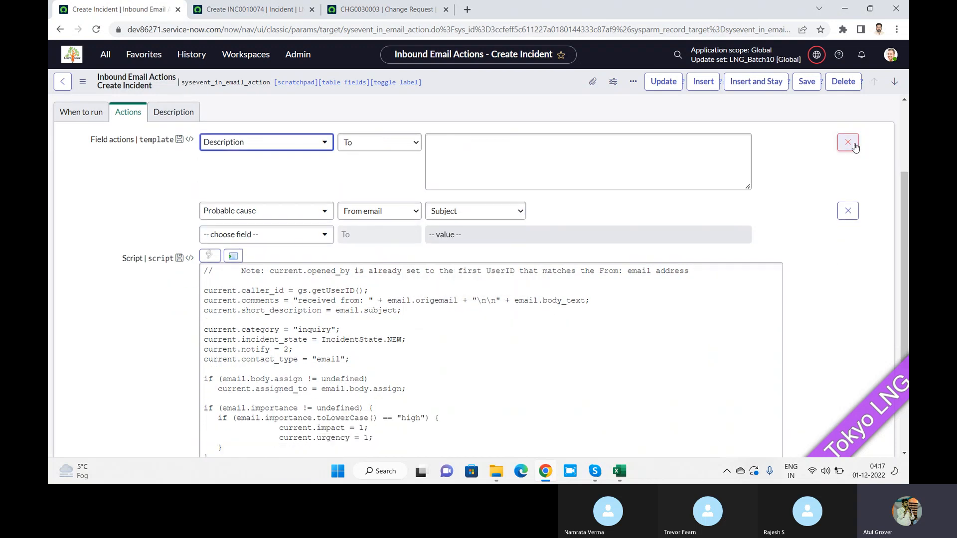
click(854, 145)
click(855, 145)
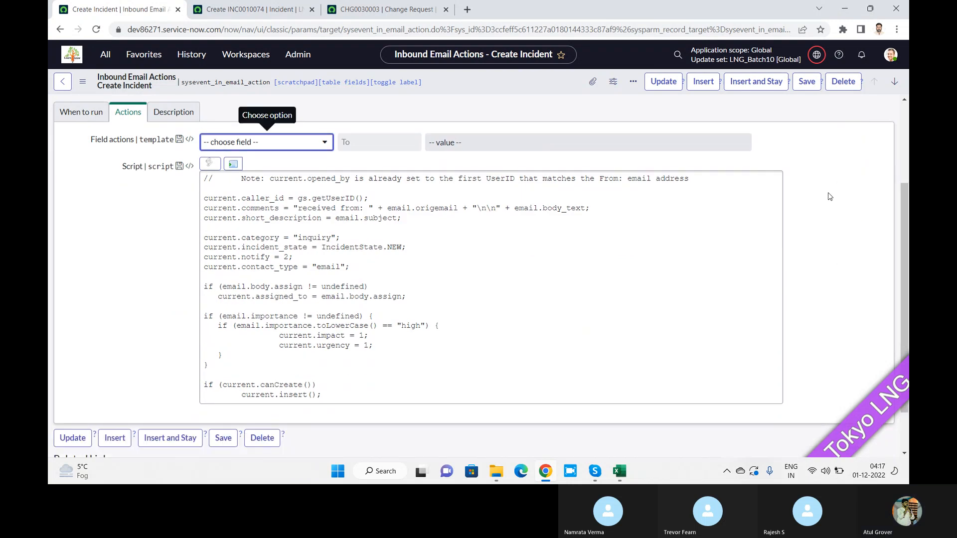
right_click(514, 79)
click(558, 262)
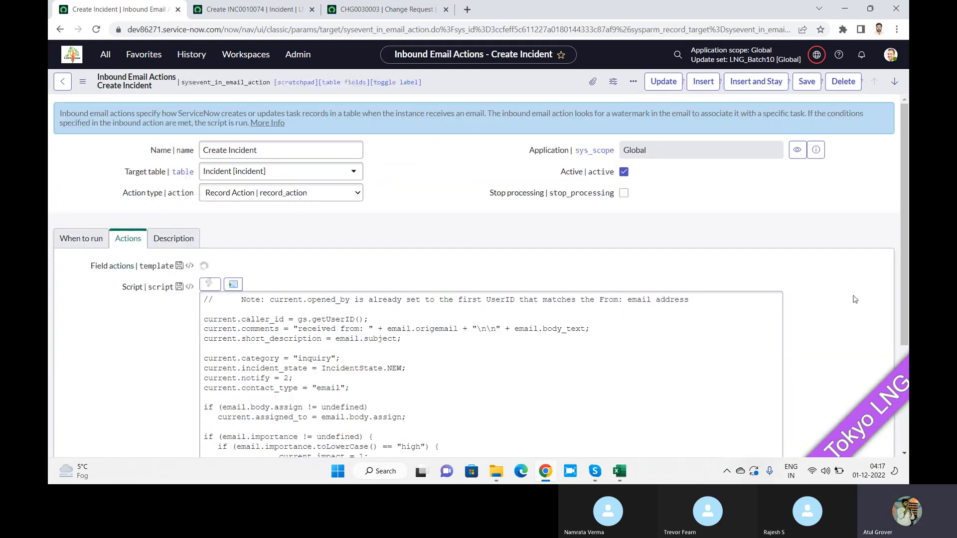
Examine the caller_id and short_description assignments in the action's script, highlighting gs.getUserID() and email.subject.
drag(901, 217, 908, 338)
click(289, 193)
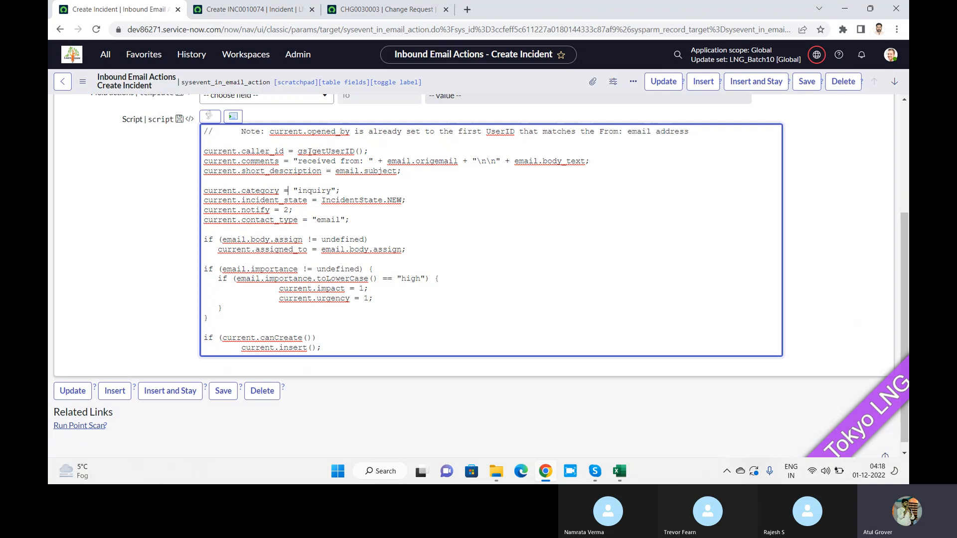
drag(368, 151, 294, 148)
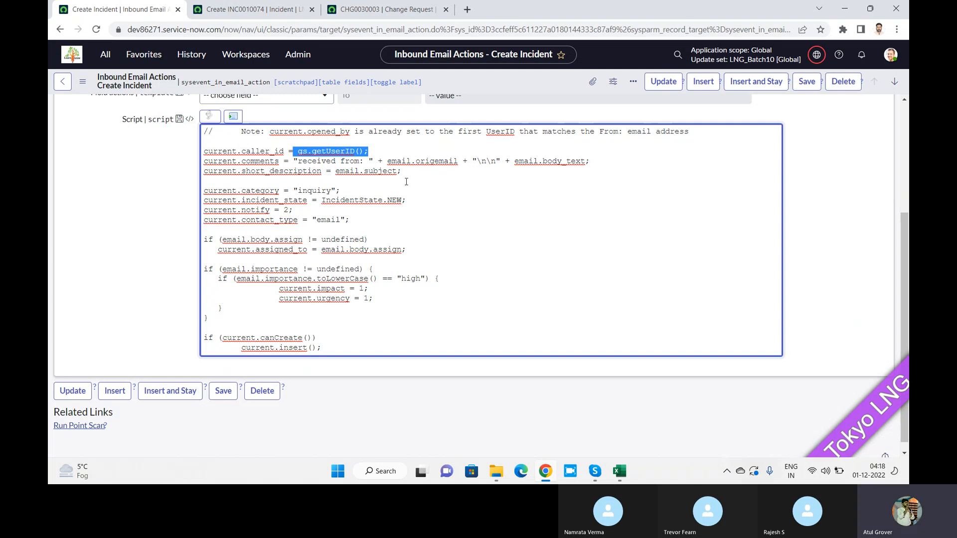
drag(404, 169, 336, 171)
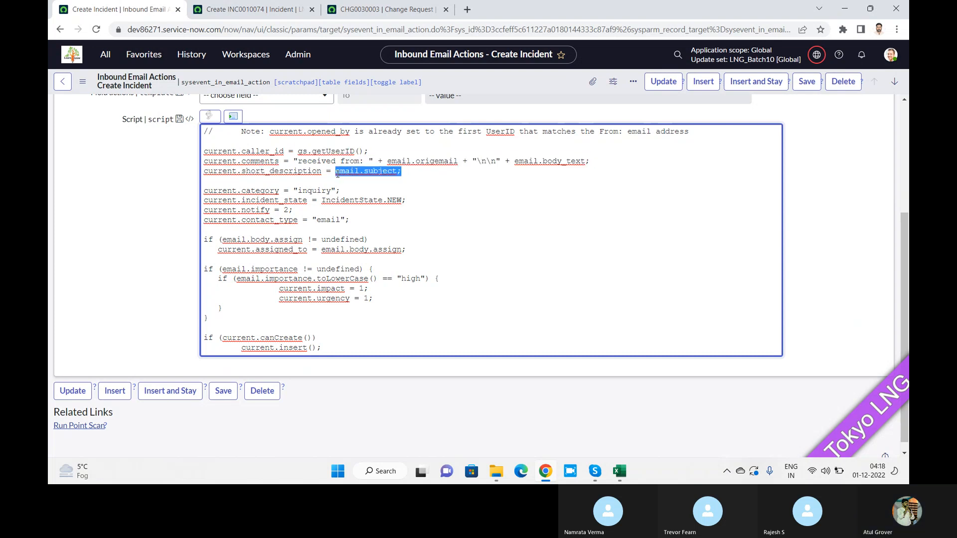
Review the rest of the Create Incident script, highlighting current.insert(), and update the record to return to the list.
scroll(906, 285, up, 2)
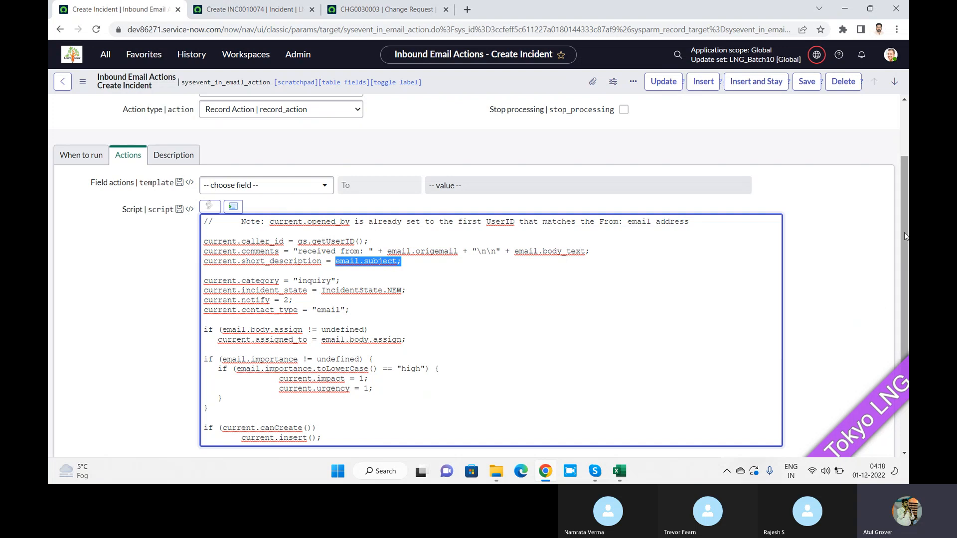
scroll(905, 233, down, 2)
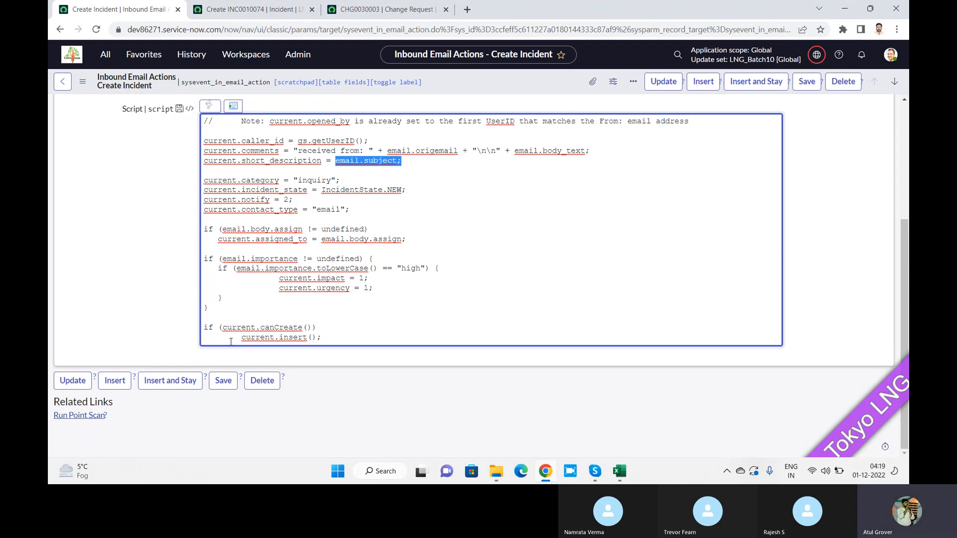
drag(242, 339, 312, 344)
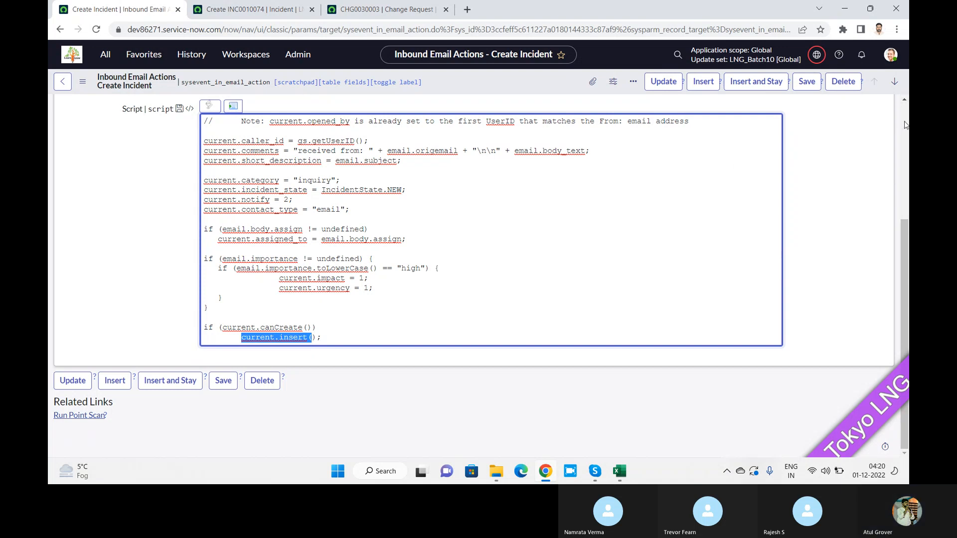
scroll(718, 140, up, 4)
click(655, 80)
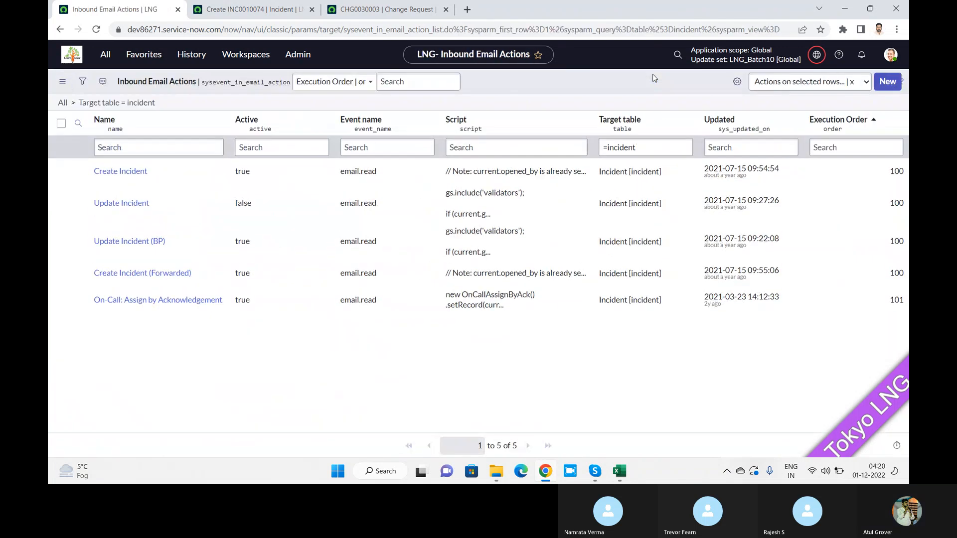
Open the Update Incident inbound action and check its run conditions, including the email type.
click(99, 204)
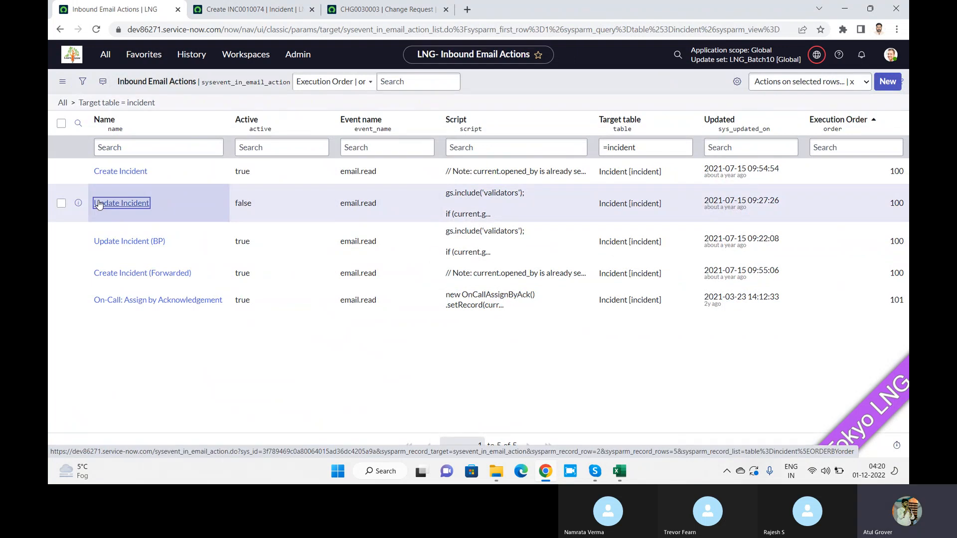
click(99, 204)
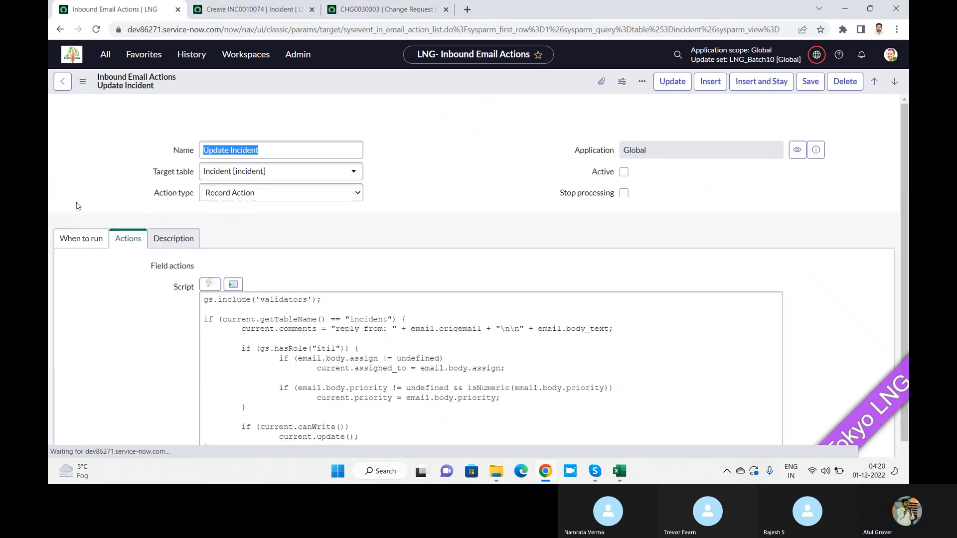
click(72, 245)
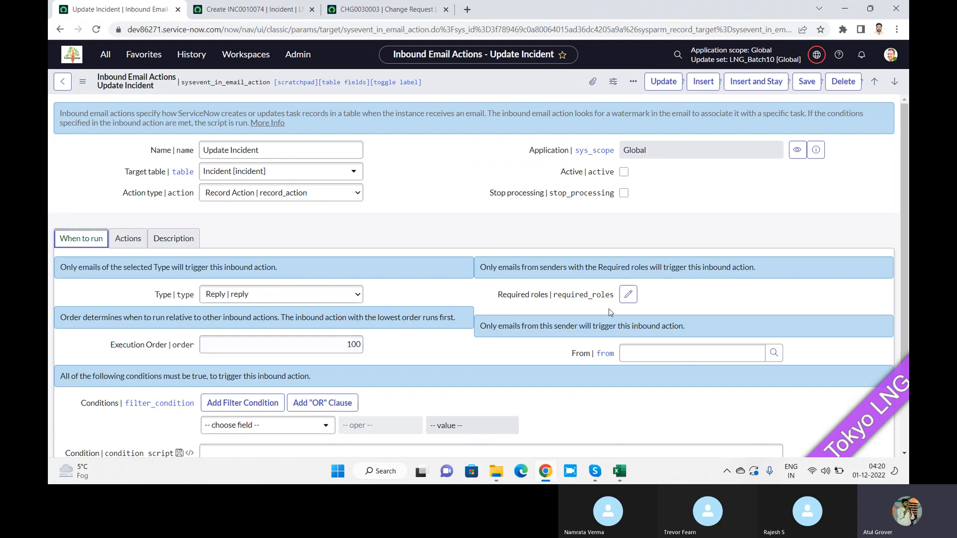
Examine the Update Incident script, highlighting the email priority block and the update call, and return to the list.
click(128, 239)
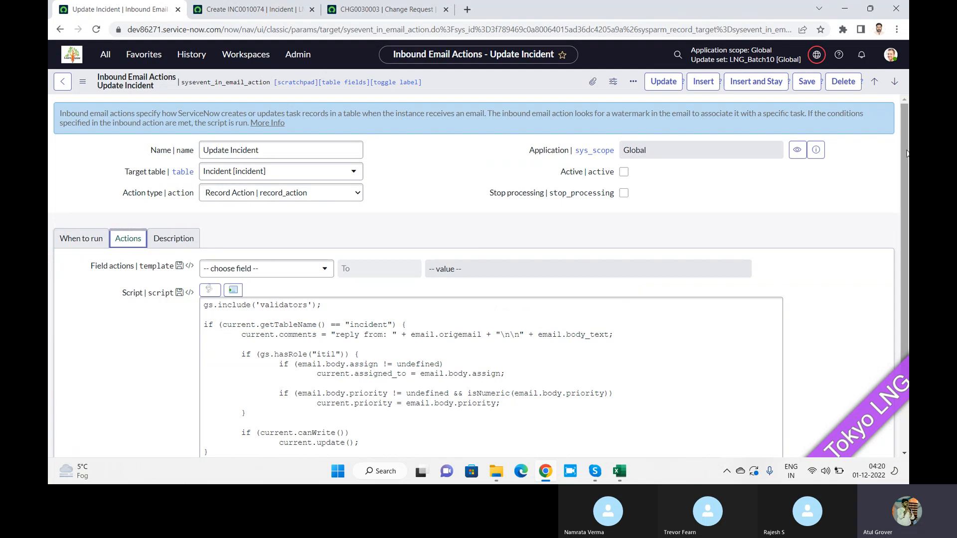
drag(907, 155, 908, 228)
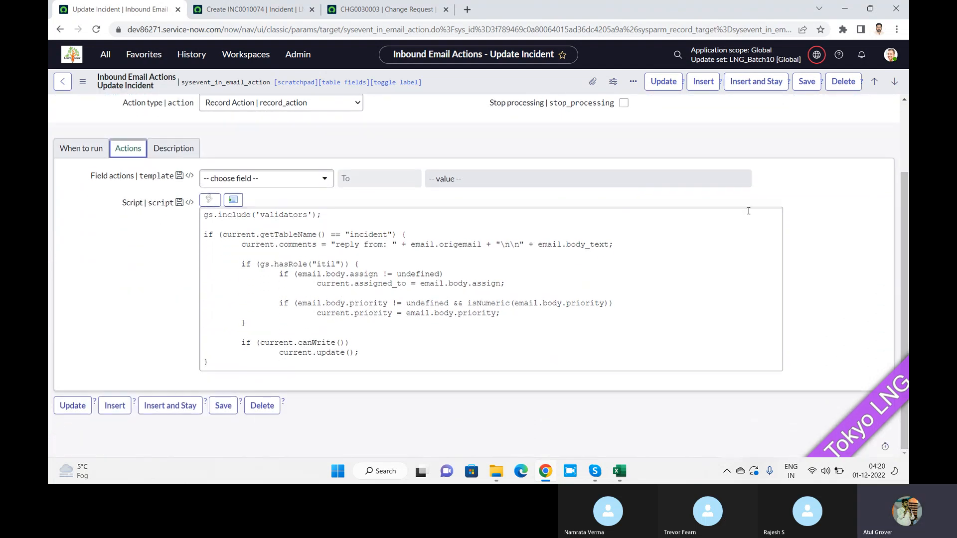
click(747, 271)
key(ctrl+a)
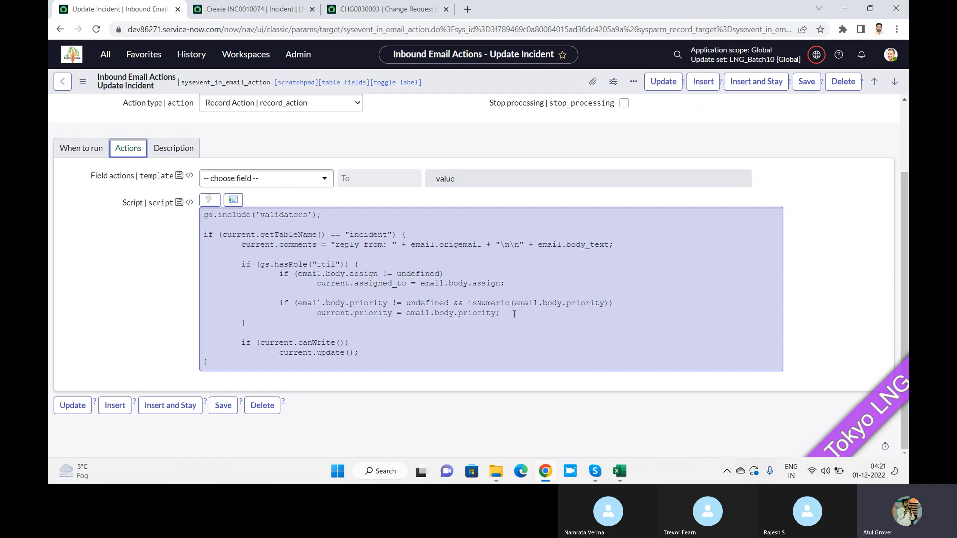
drag(515, 314, 237, 304)
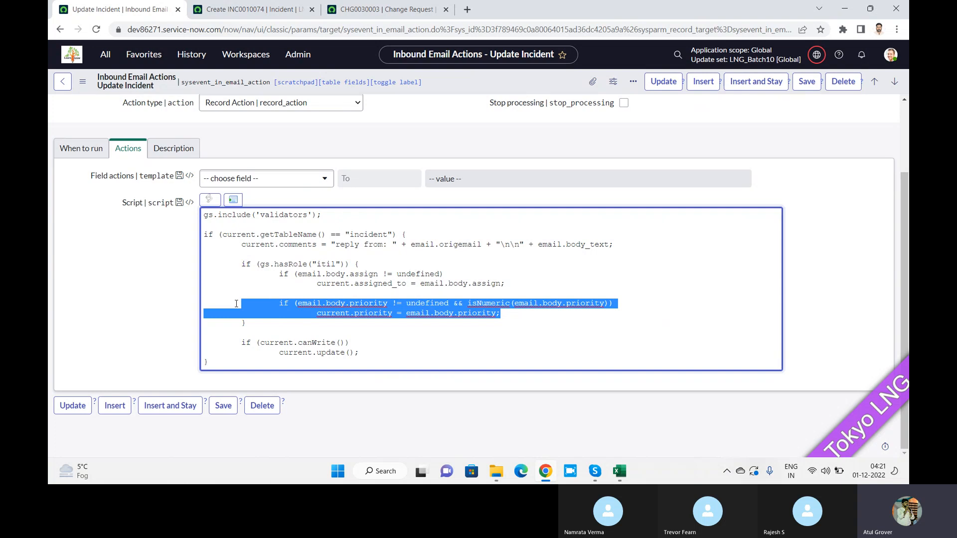
double_click(323, 353)
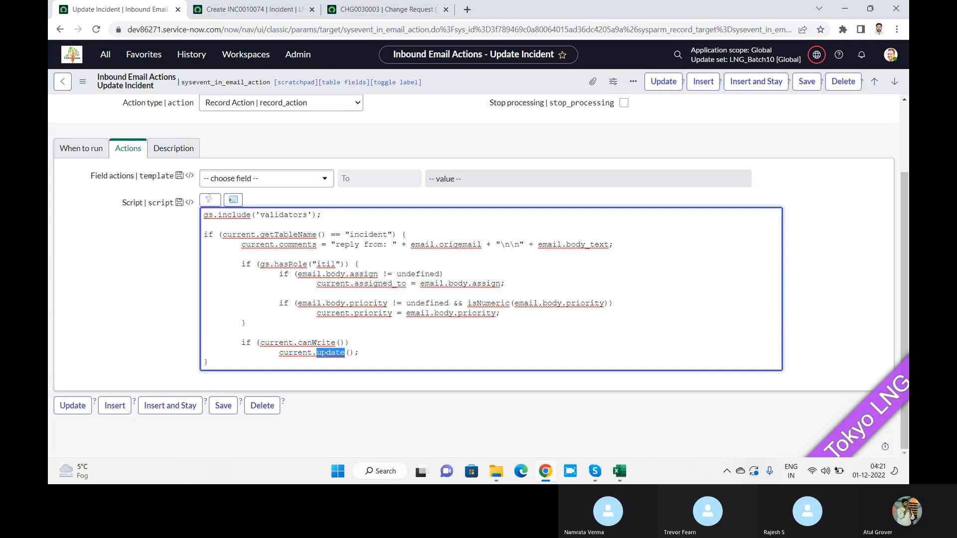
click(59, 87)
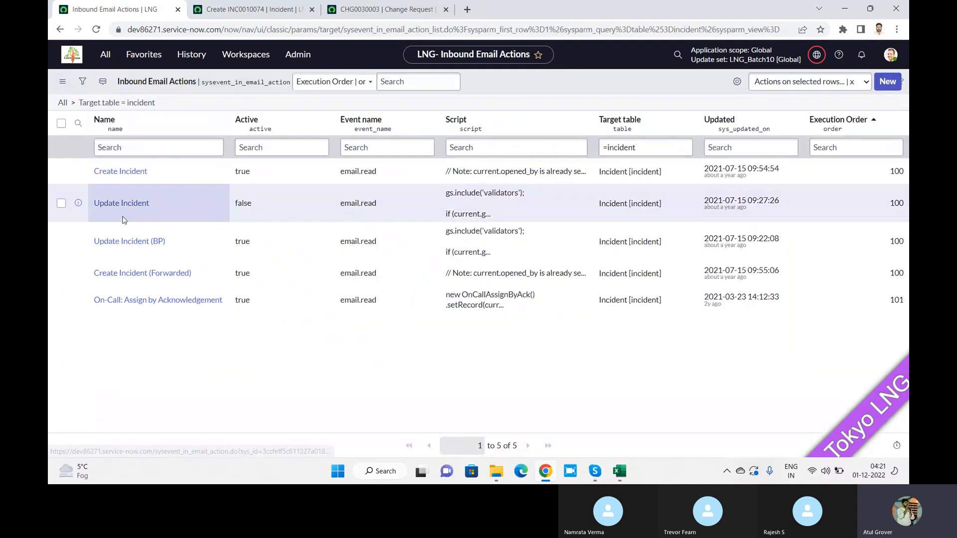
Open the Update Incident (BP) action and review its run conditions and description, highlighting "please reopen".
click(143, 247)
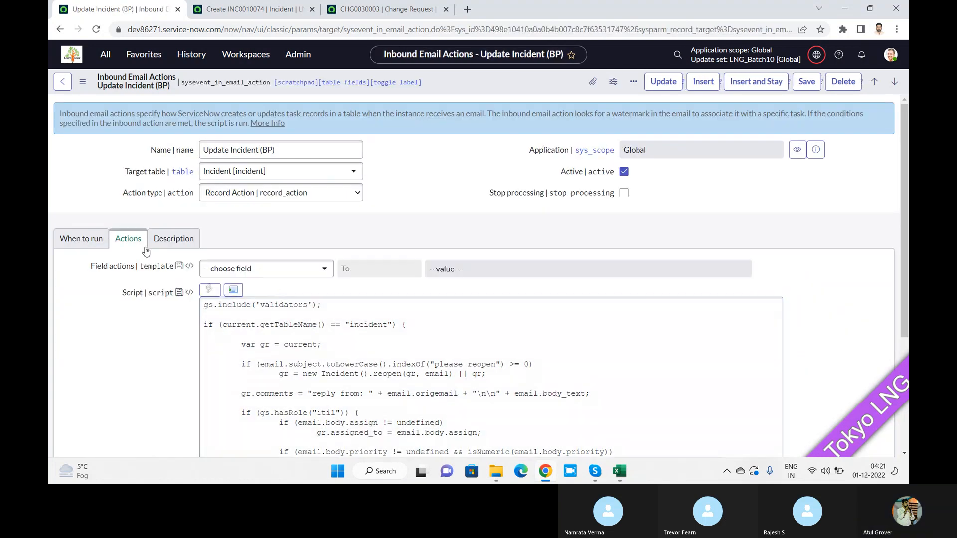
click(168, 249)
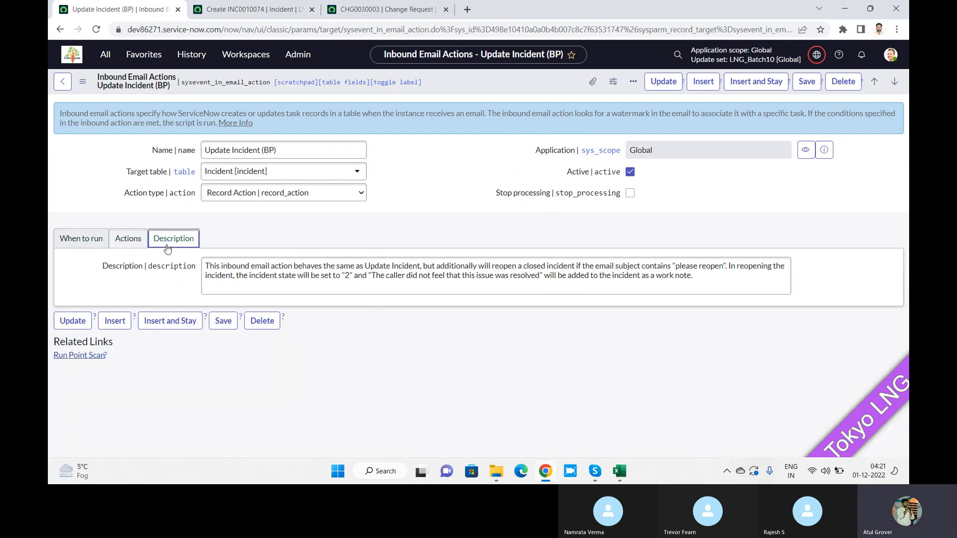
click(326, 266)
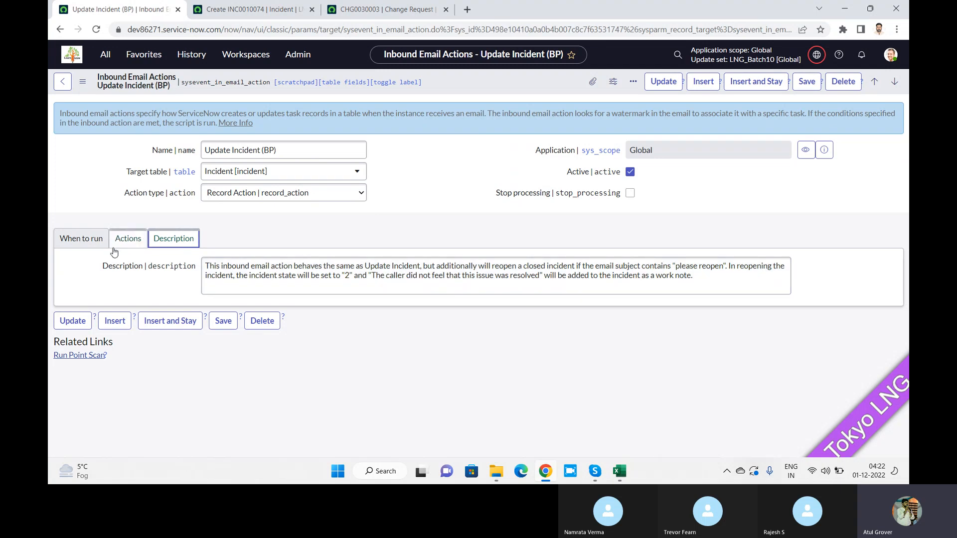
click(75, 238)
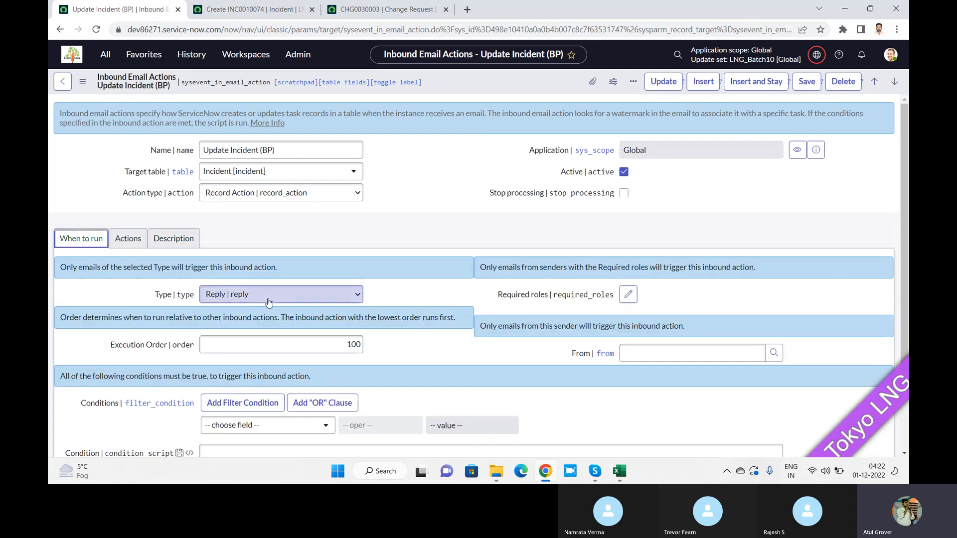
click(128, 239)
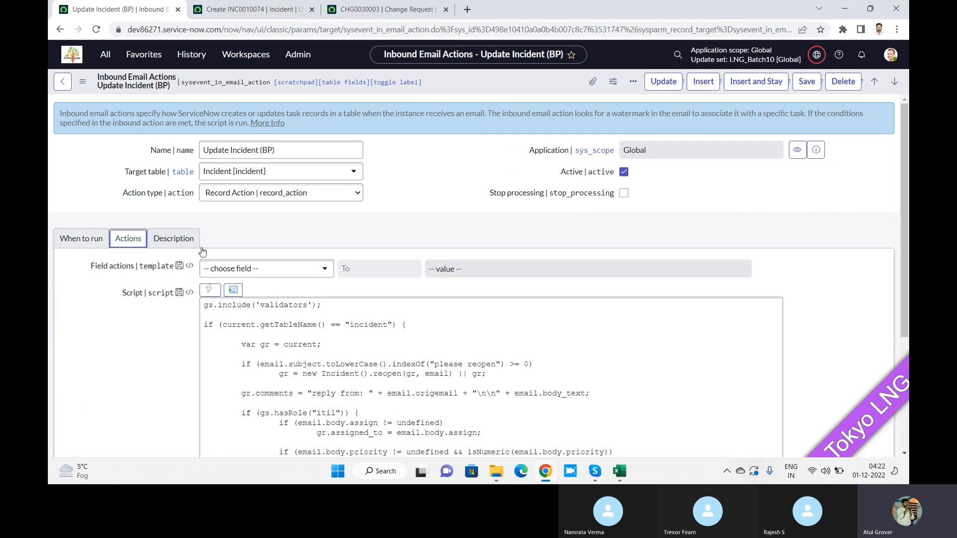
click(180, 239)
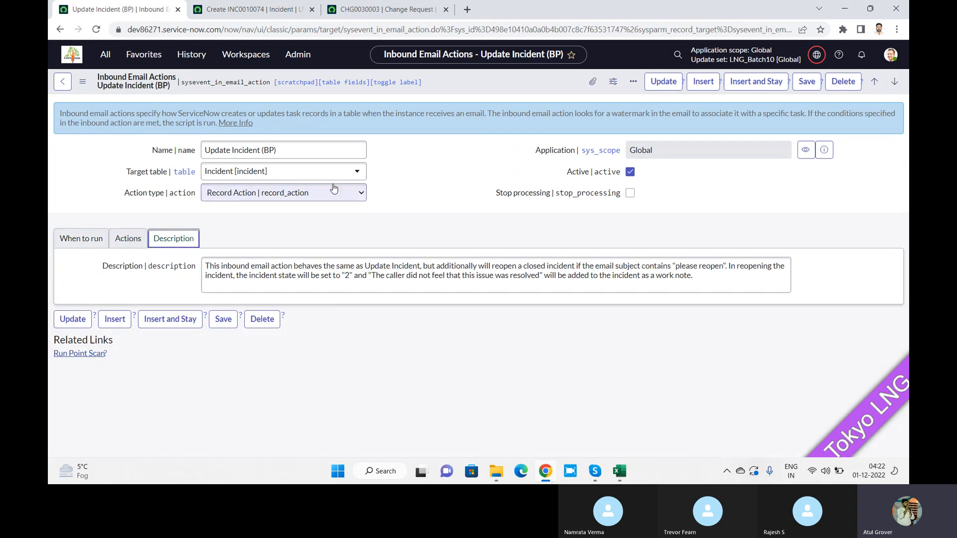
click(786, 286)
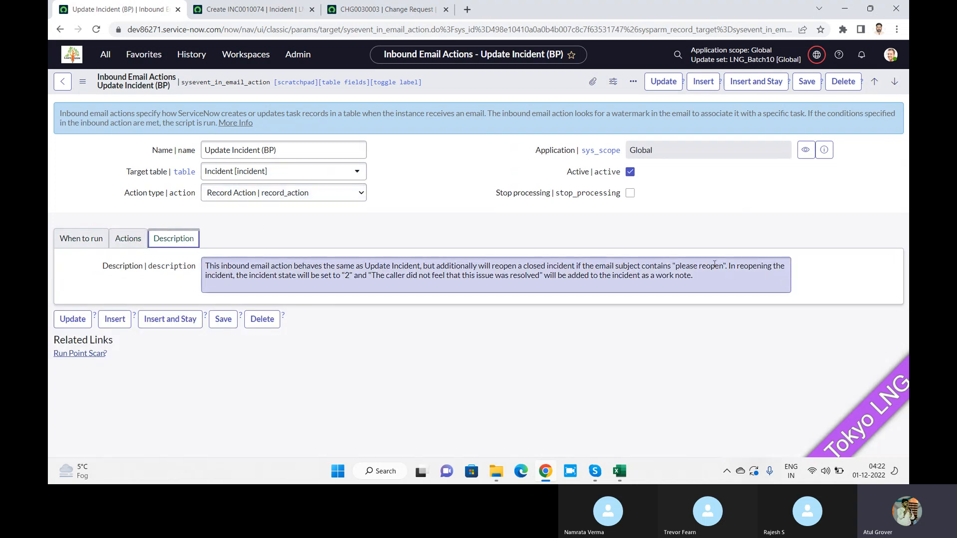
drag(676, 267, 726, 268)
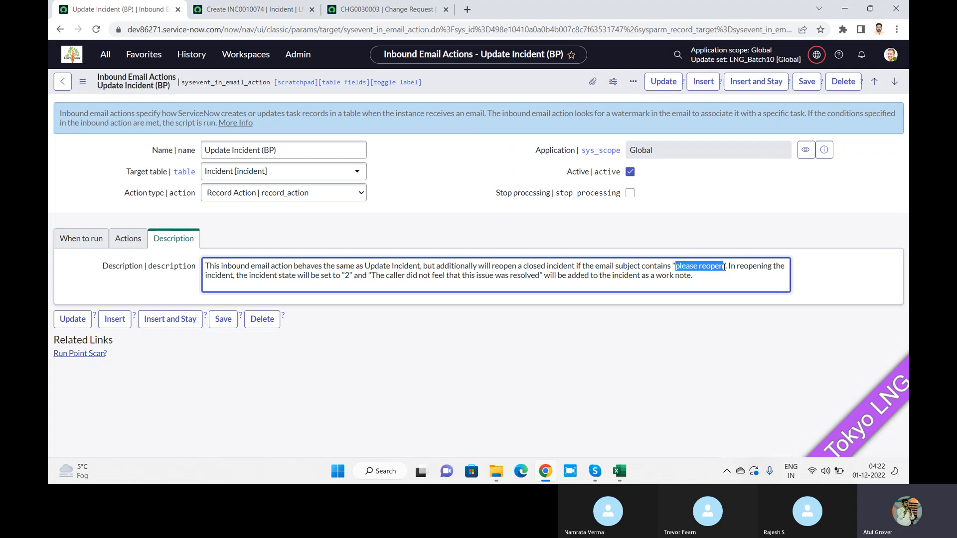
Review the Update Incident (BP) script and update the record to return to the inbound actions list.
click(127, 244)
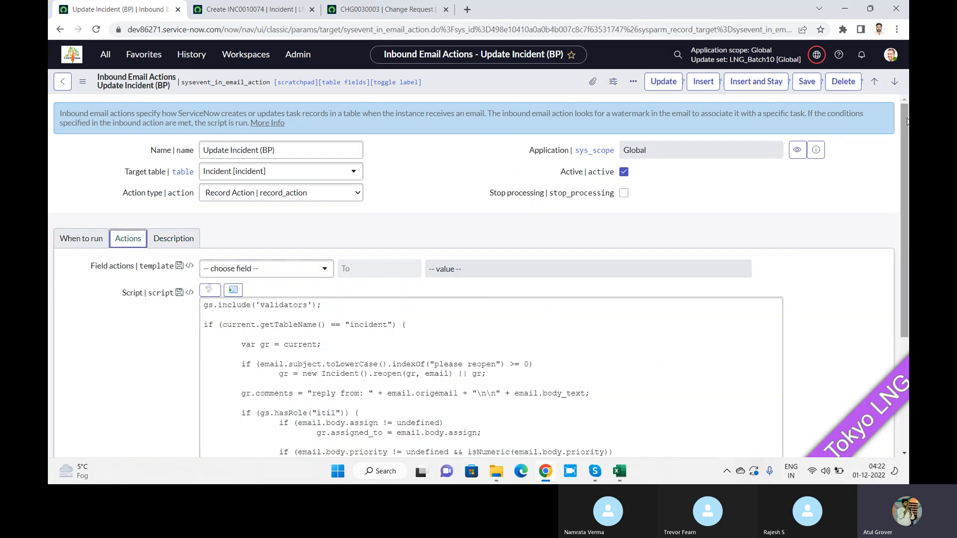
drag(908, 122, 908, 241)
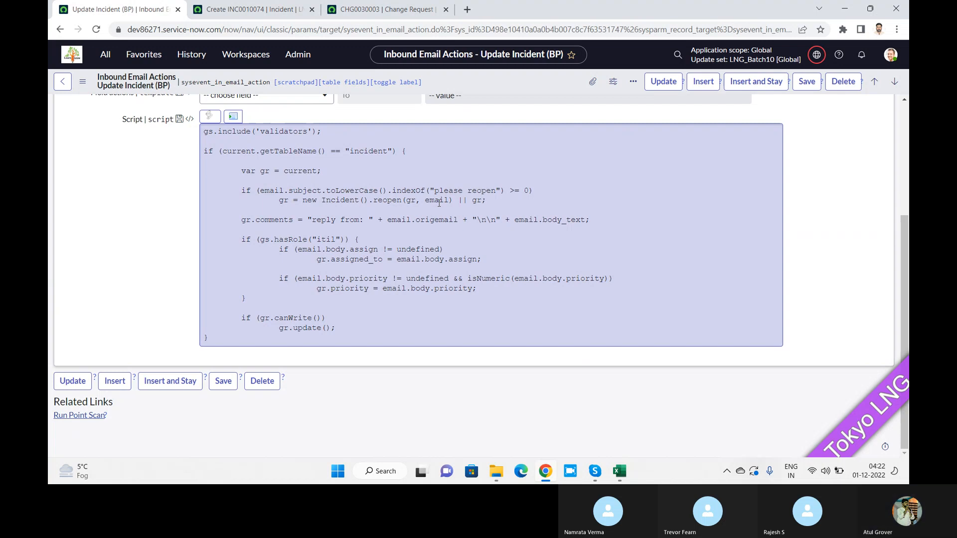
key(alt+Tab)
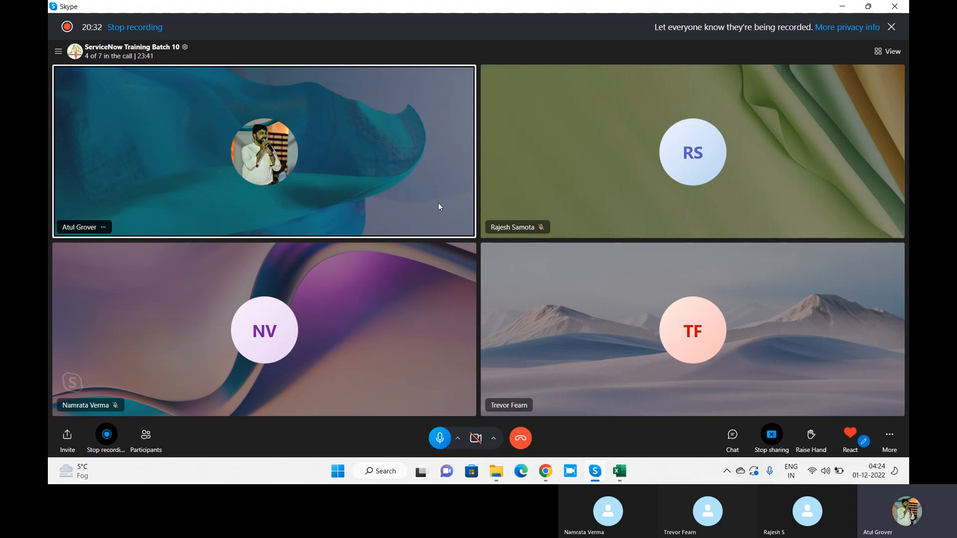
key(alt+Tab)
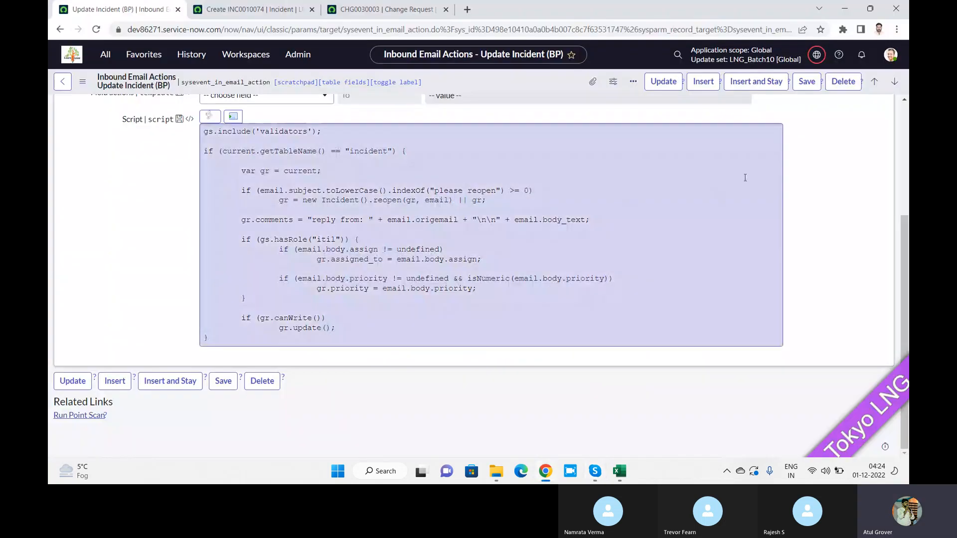
click(667, 90)
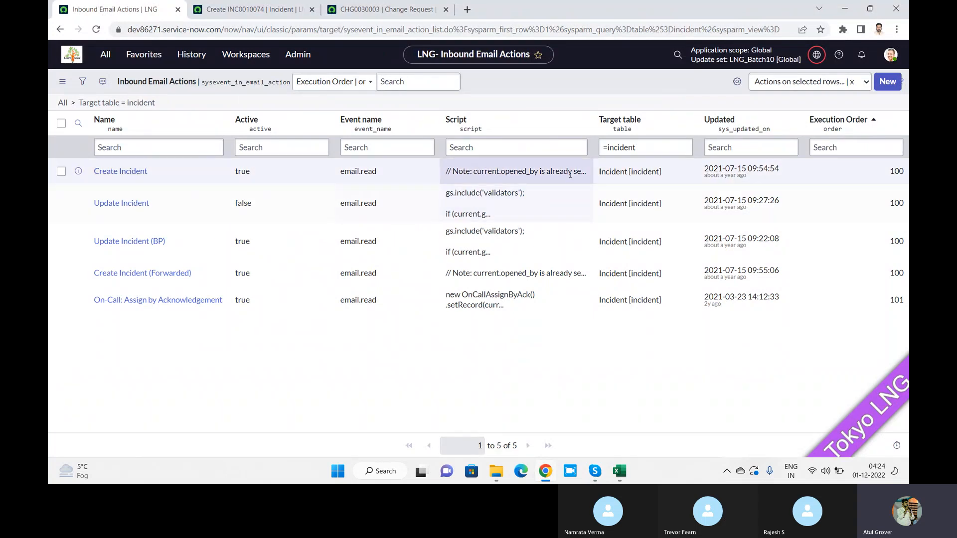
Filter the inbound email actions list by target table with =change.
click(622, 150)
double_click(622, 150)
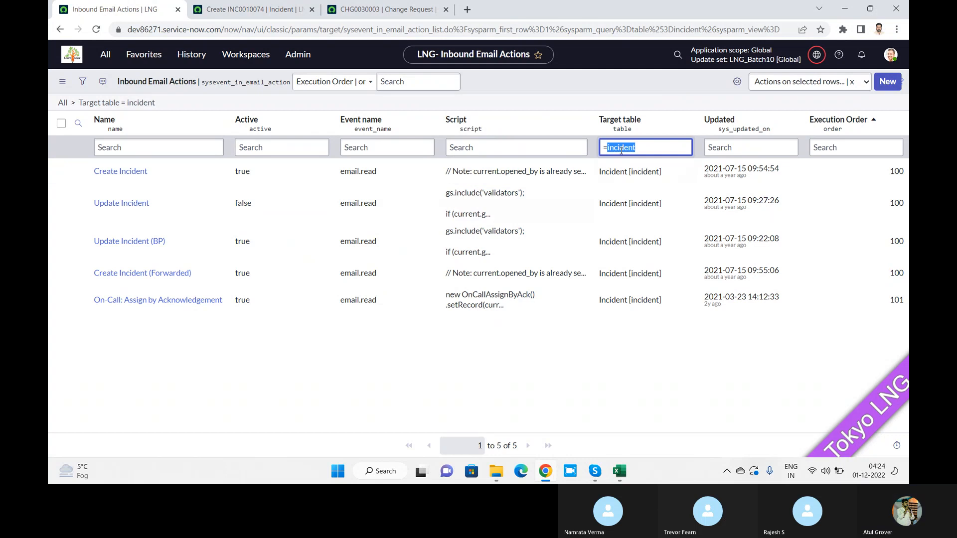
text(change)
key(Return)
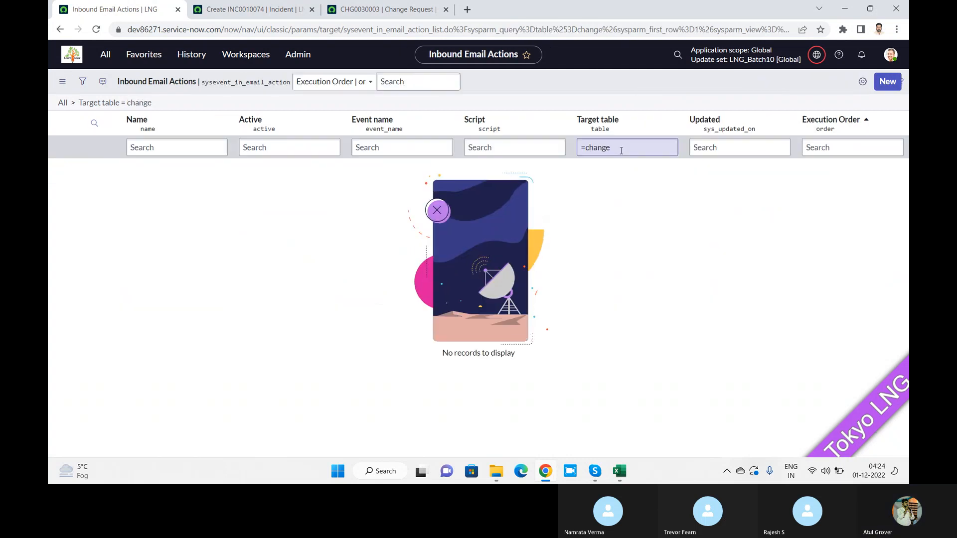
Switch the target table filter to *change, and open the Update Change action for a look before returning to the list.
click(587, 151)
text(*)
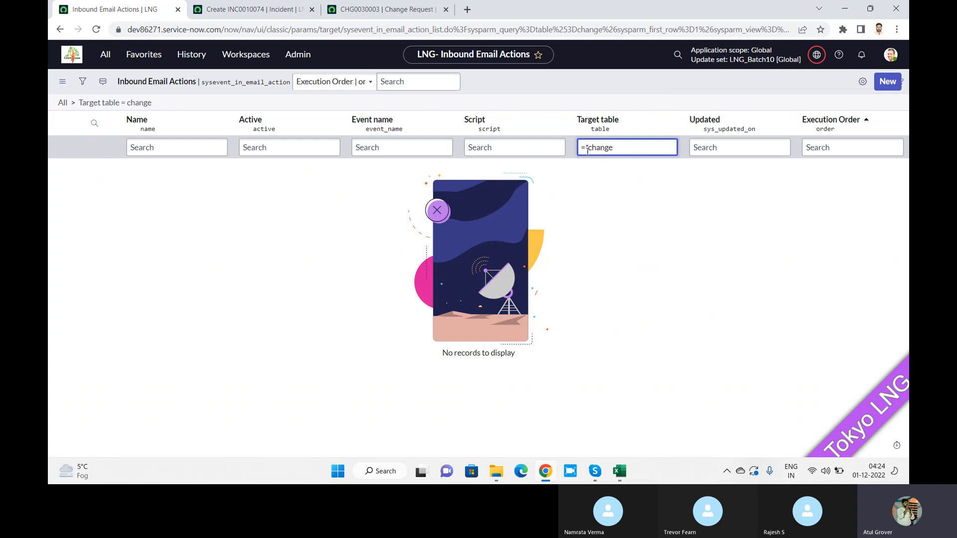
key(BackSpace)
key(BackSpace)
text(*)
key(Return)
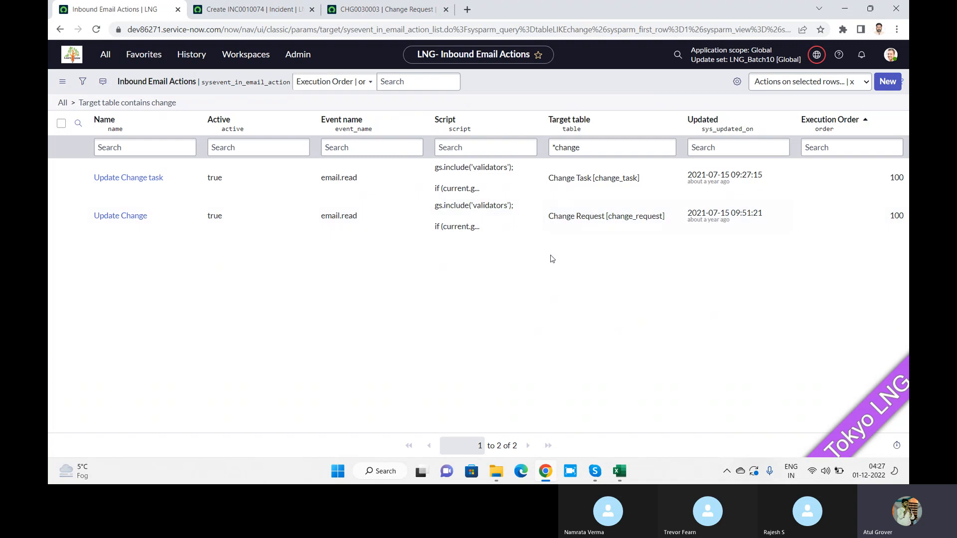
click(121, 219)
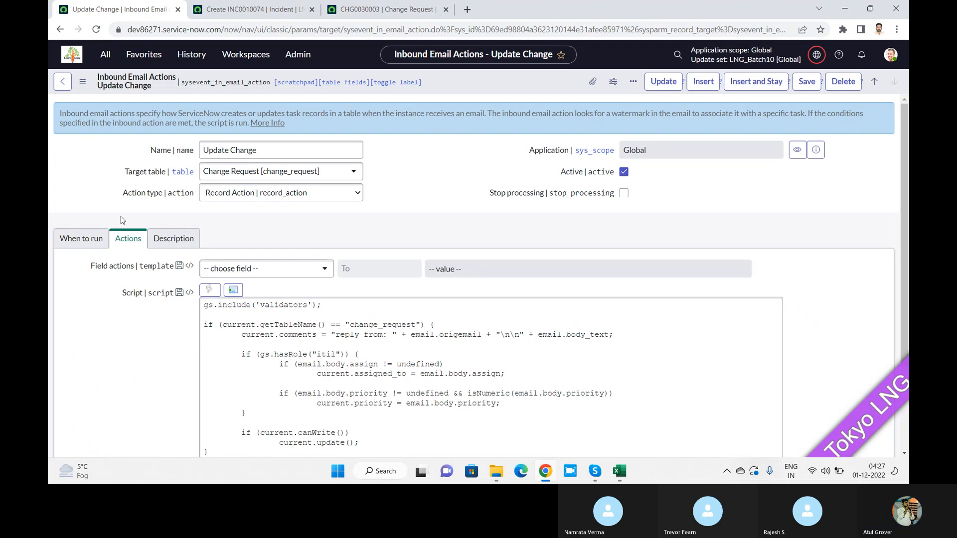
click(60, 82)
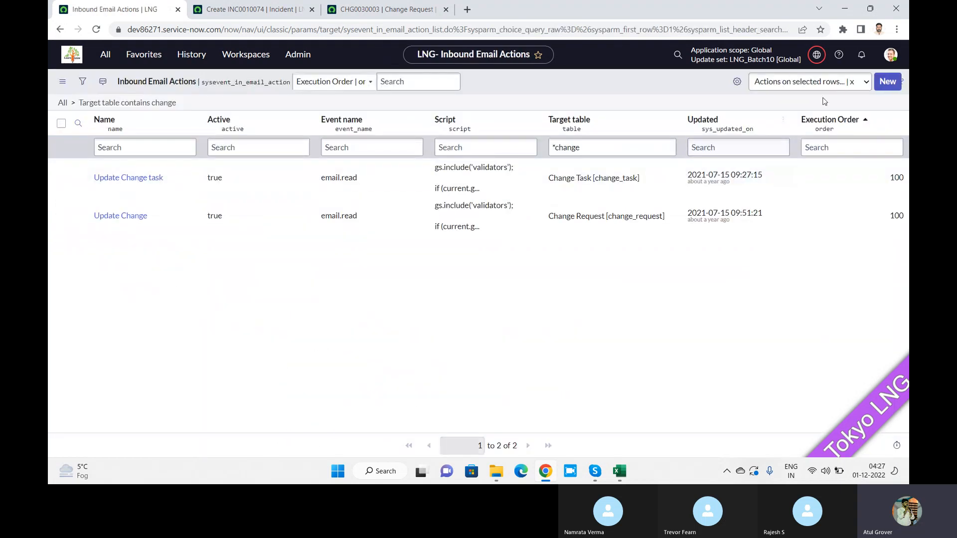
Filter the inbound email actions list by target table with *incident.
double_click(557, 151)
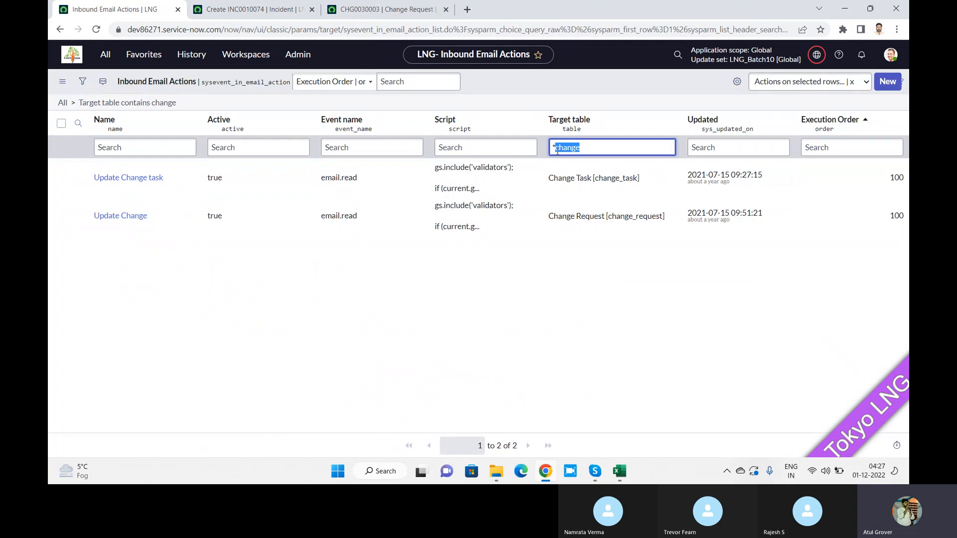
text(incidnet)
key(BackSpace)
key(BackSpace)
key(BackSpace)
text(ent)
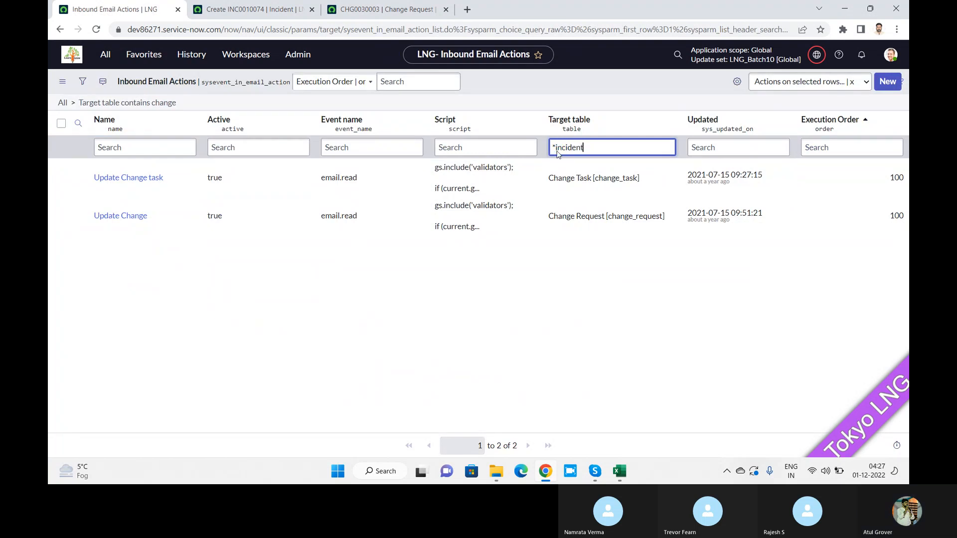
key(Return)
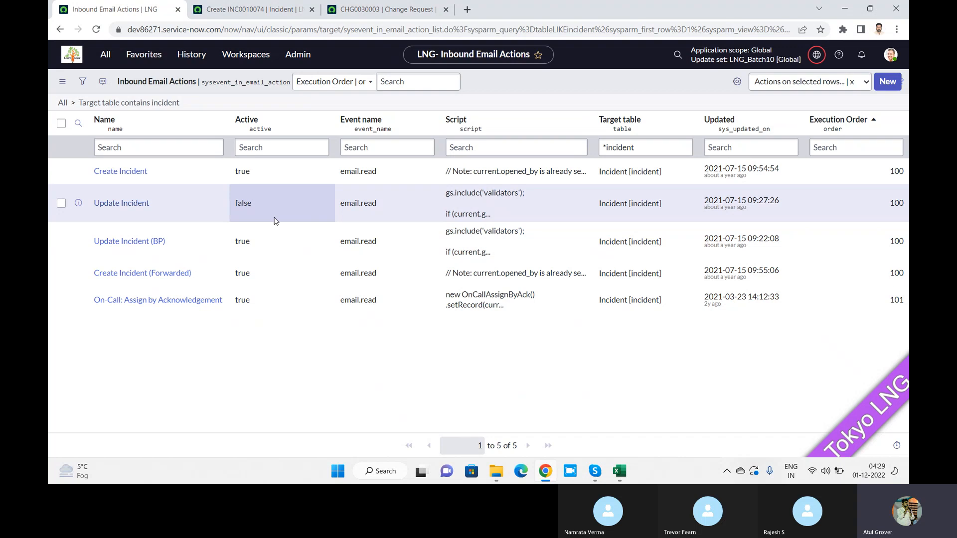
key(alt+Tab)
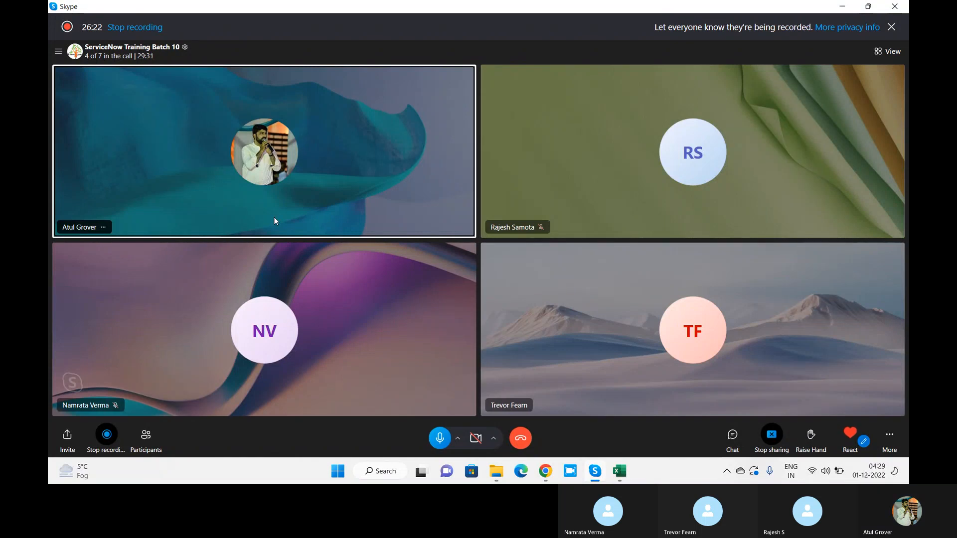
key(alt+Tab)
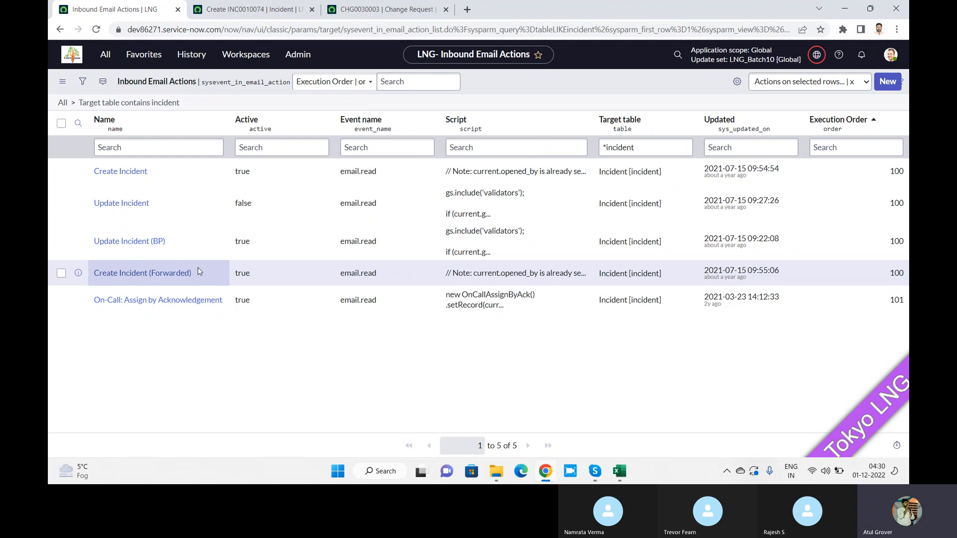
Switch to the Training_Master workbook in Excel, look at the Attendance sheet and return to the Agenda_SN TF sheet.
click(618, 471)
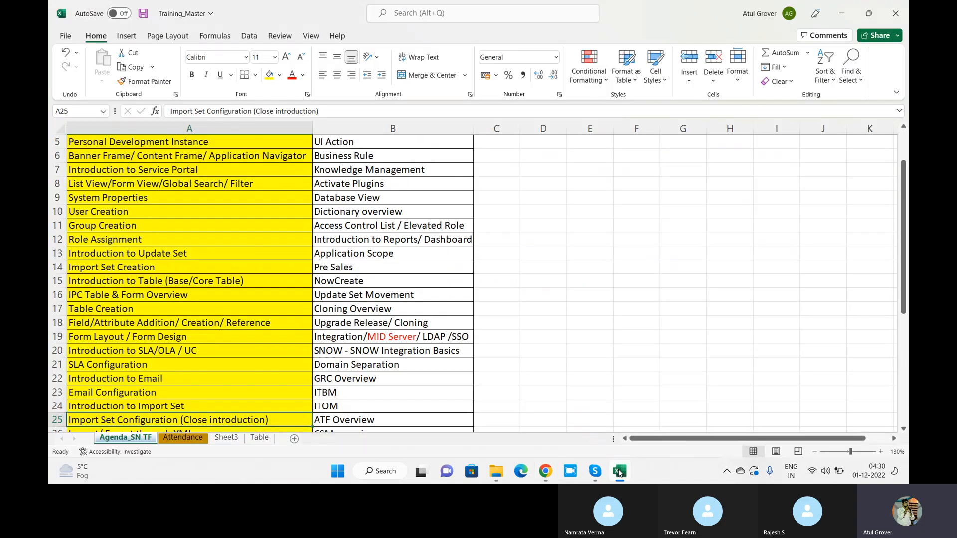
click(181, 438)
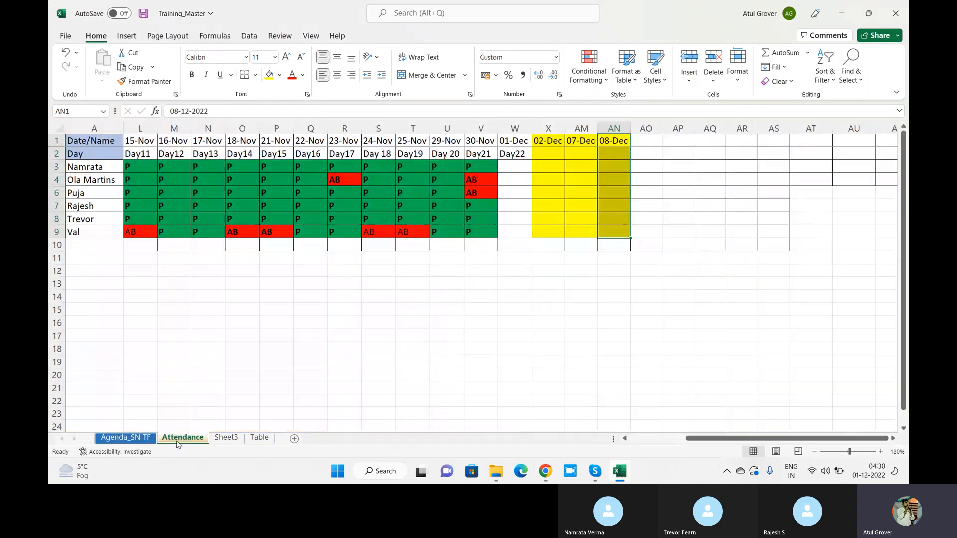
click(139, 439)
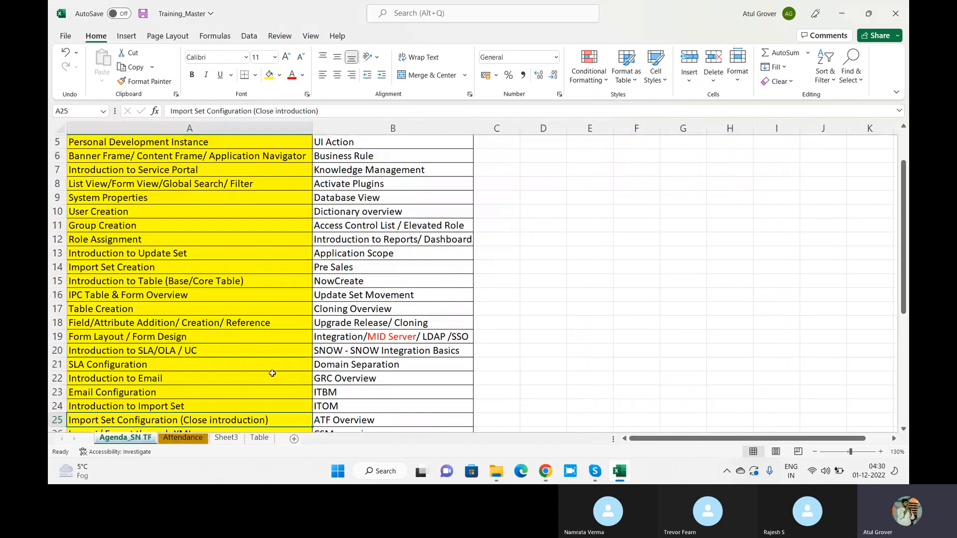
Examine the training topics in column B of the agenda sheet down past Workspace and back up to Inbound Action overview.
click(361, 351)
key(Down)
key(Down)
key(Down)
key(Down)
key(Down)
key(Down)
key(Down)
key(Down)
key(Down)
key(Down)
key(Down)
key(Down)
key(Down)
key(Down)
key(Down)
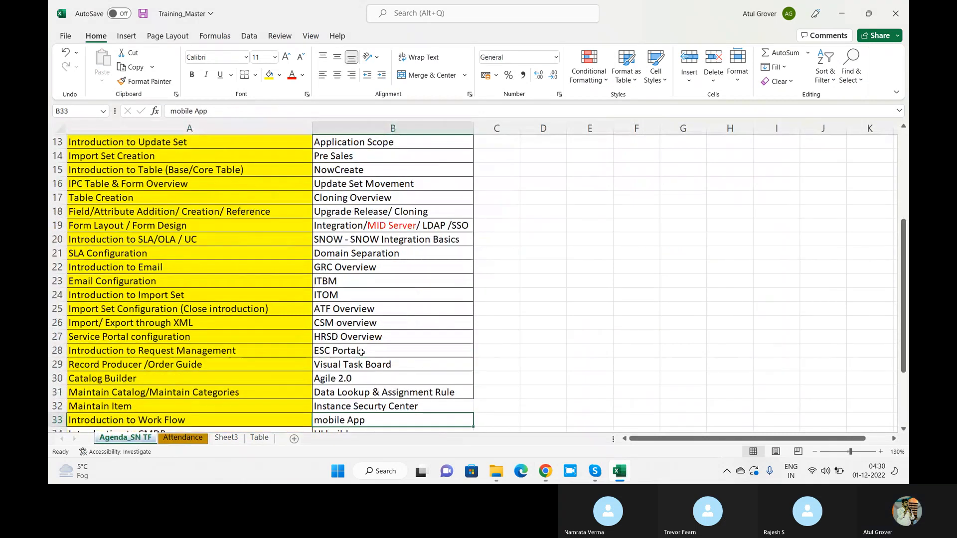
key(Down)
key(Down)
key(Down)
key(Down)
key(Up)
key(Up)
key(Up)
key(Up)
key(Up)
key(Up)
key(Up)
key(Up)
key(Up)
key(Up)
key(Up)
key(Up)
key(Up)
key(Up)
key(Up)
key(Up)
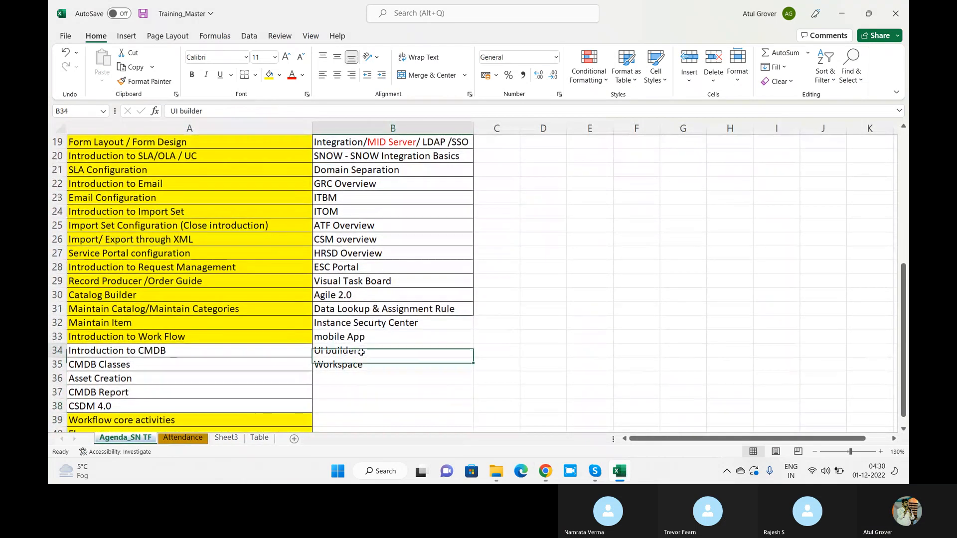
key(Up)
key(Up)
key(Up)
key(Up)
key(Up)
key(Up)
key(Up)
key(Up)
key(Up)
key(Up)
key(Up)
key(Up)
key(Up)
key(Up)
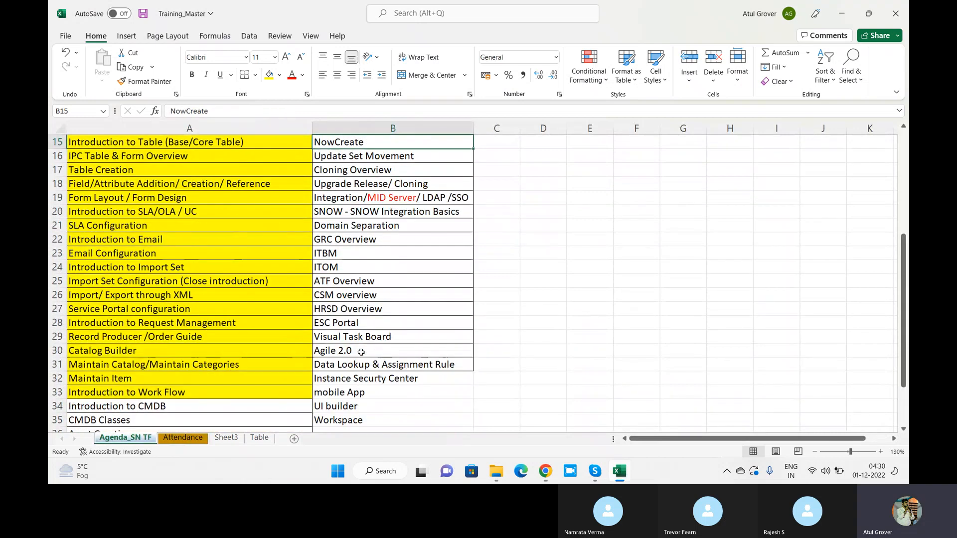
key(Up)
key(Up)
key(Up)
key(Up)
key(Up)
key(Up)
key(Up)
key(Up)
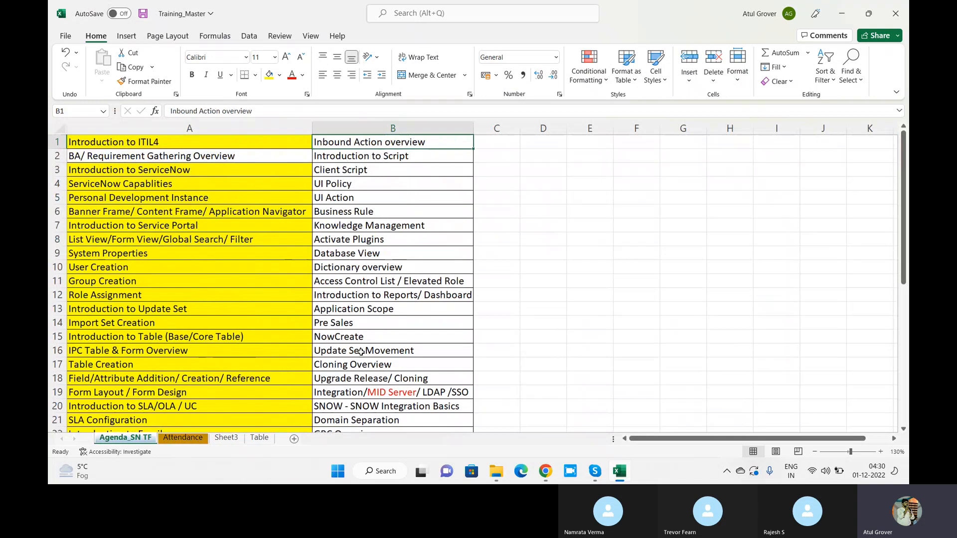
Switch back to Chrome, close the change request page and bring up the new incident form.
key(alt+Tab)
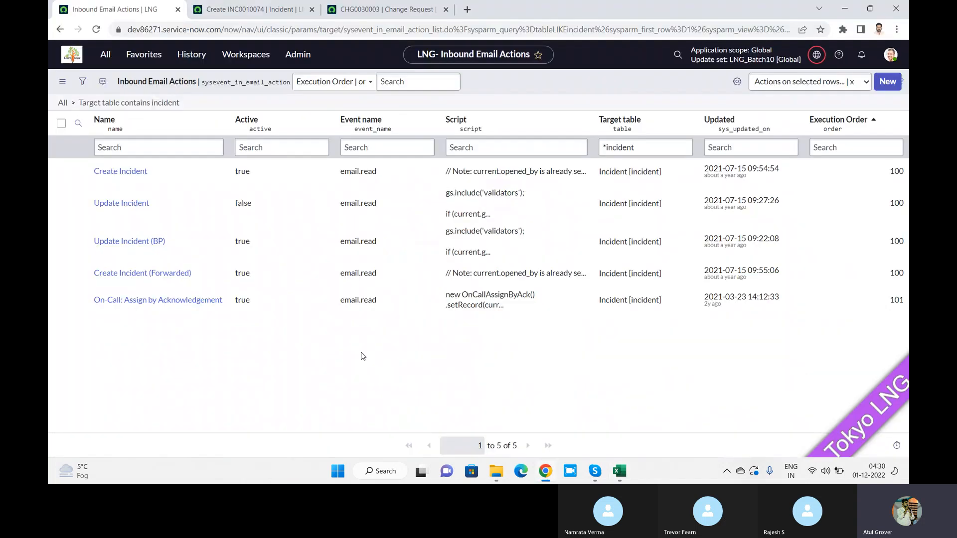
click(280, 11)
click(446, 10)
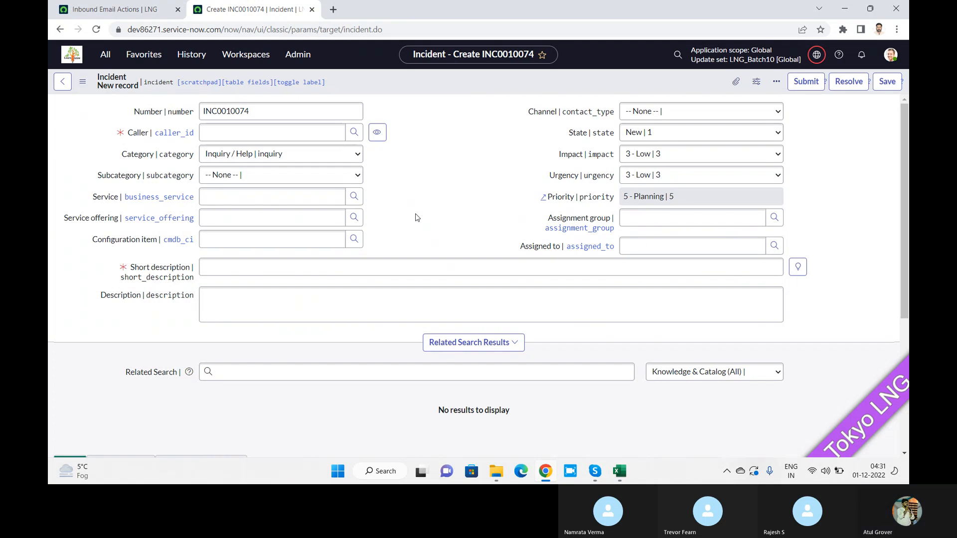
Switch to the Excel agenda and look through the column B topics to find Data Lookup & Assignment Rule.
key(alt+Tab)
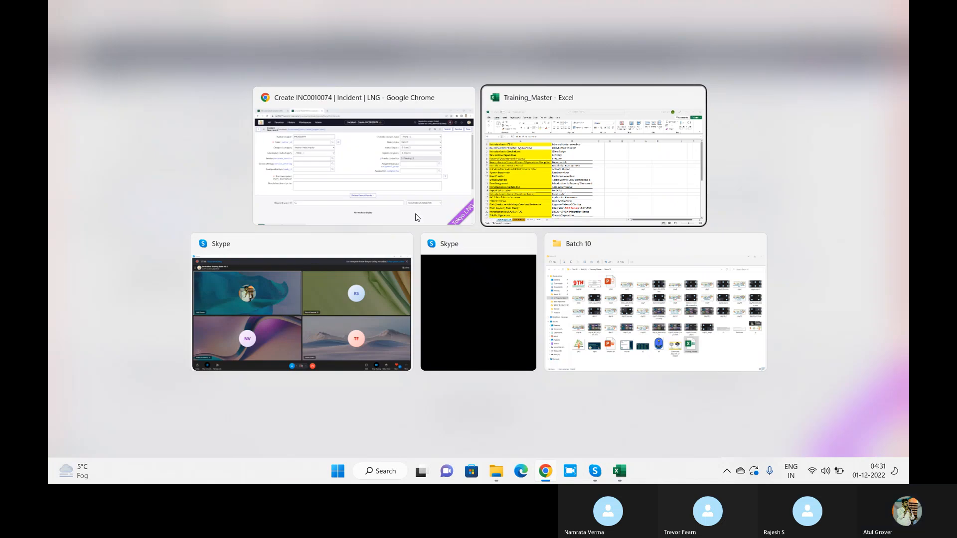
click(420, 224)
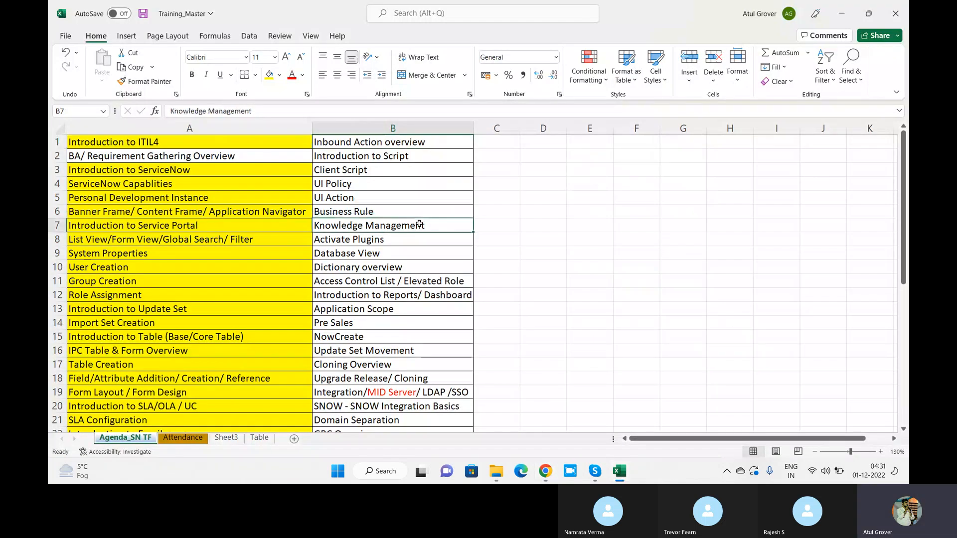
key(Down)
key(Down)
key(Down)
key(Down)
key(Down)
key(Down)
key(Down)
key(Down)
key(Down)
key(Down)
key(Down)
key(Down)
key(Down)
key(Down)
key(Down)
key(Down)
key(Down)
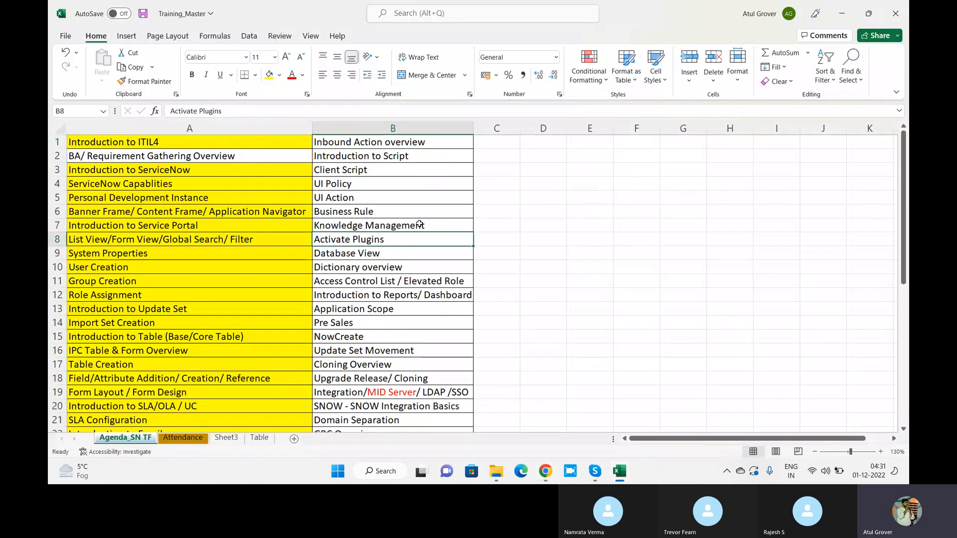
key(Down)
key(Down)
key(Down)
key(Down)
key(Down)
key(Down)
key(Down)
key(Down)
key(Down)
key(Down)
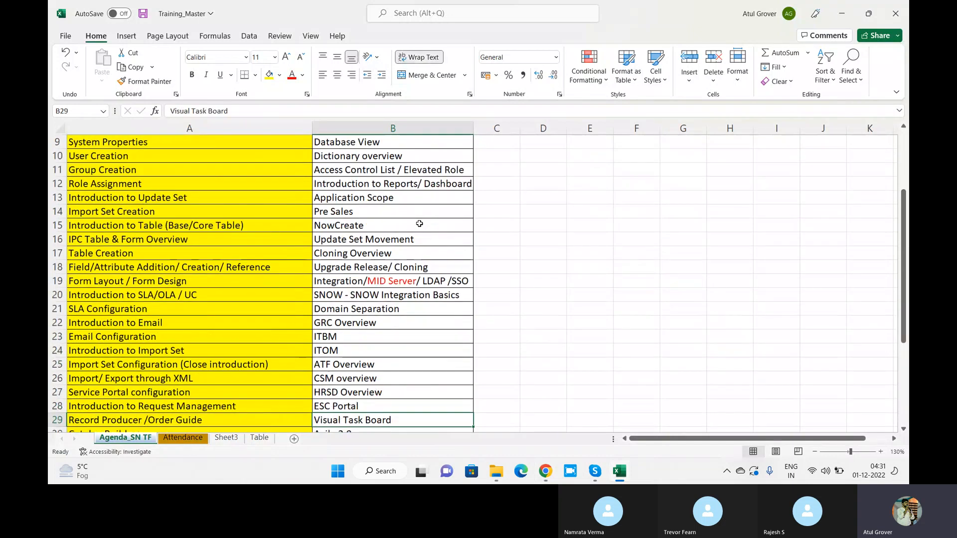
key(Down)
key(Down)
key(Down)
key(Down)
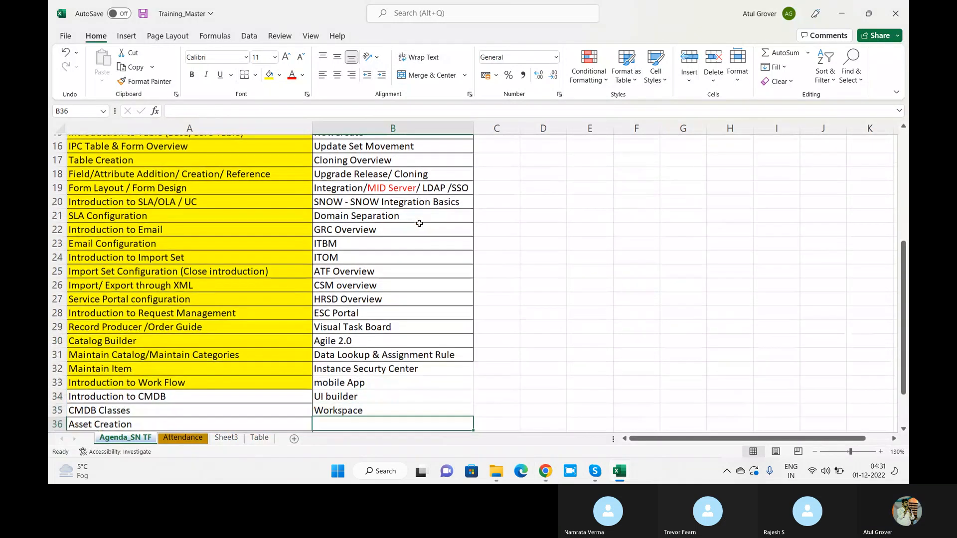
key(Up)
key(Up)
key(Up)
key(Up)
key(Up)
key(Up)
key(Up)
key(Up)
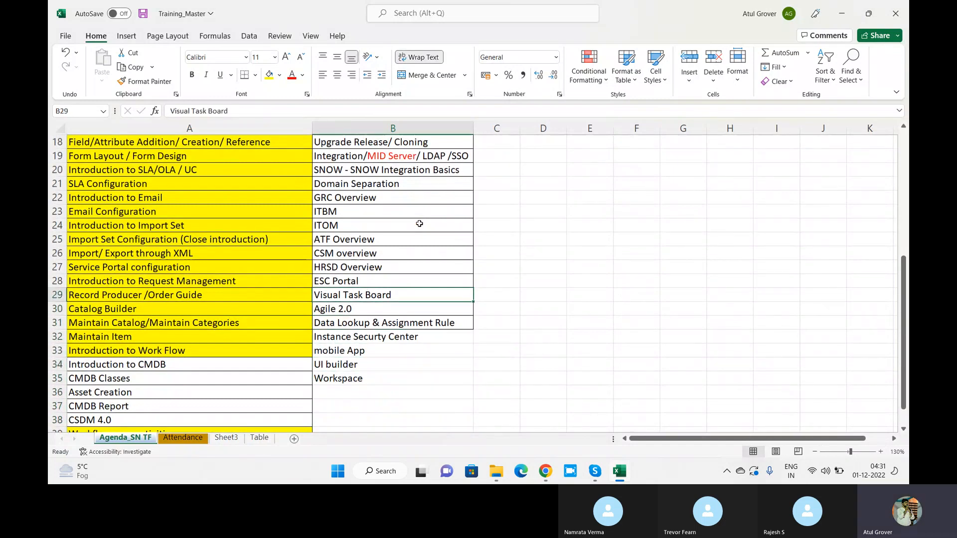
key(Down)
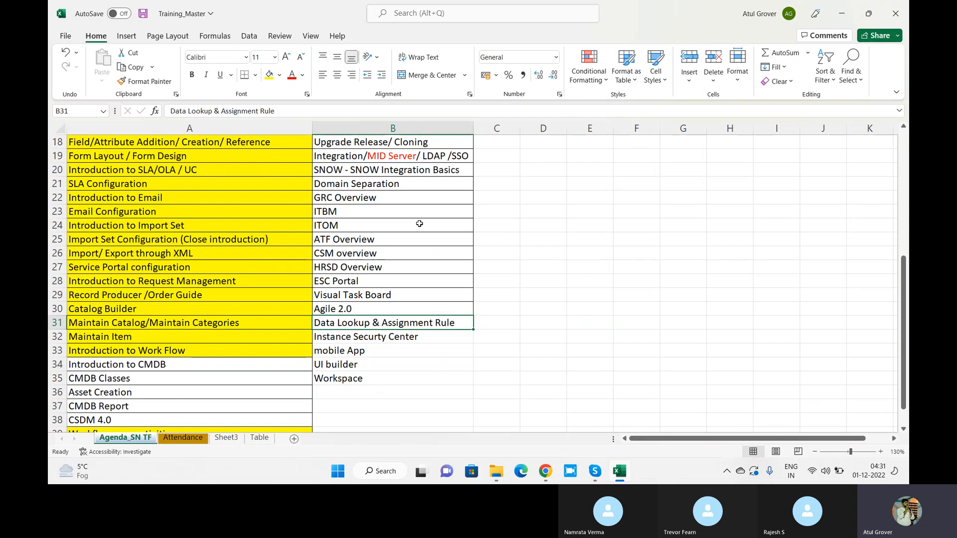
Return to the new incident form in Chrome and set Impact to 1 - High and Urgency to 2 - Medium.
key(alt+Tab)
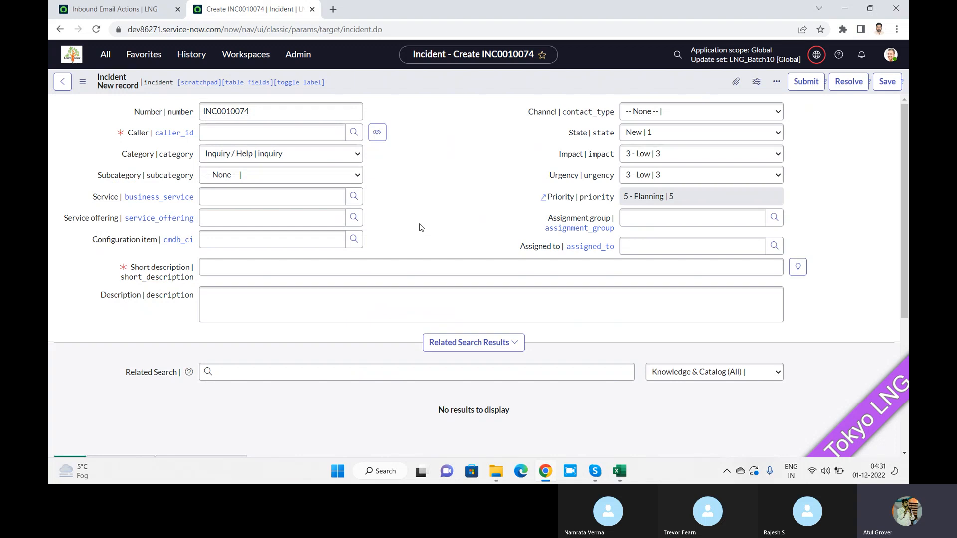
click(680, 159)
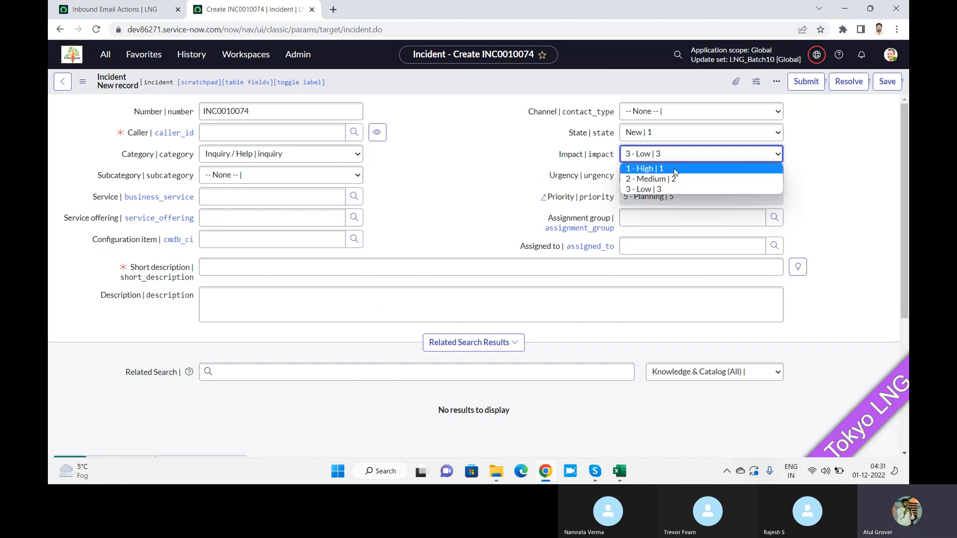
click(675, 170)
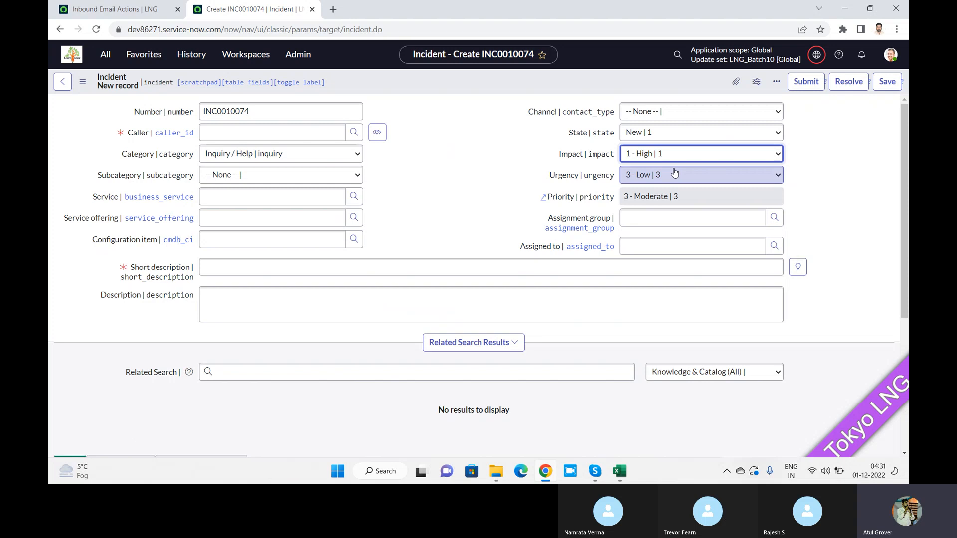
click(672, 155)
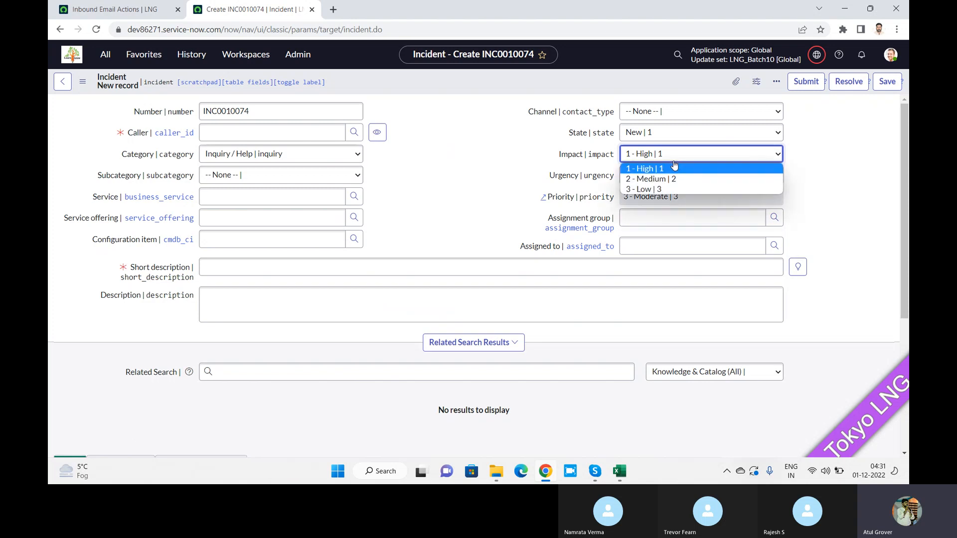
click(848, 172)
click(724, 178)
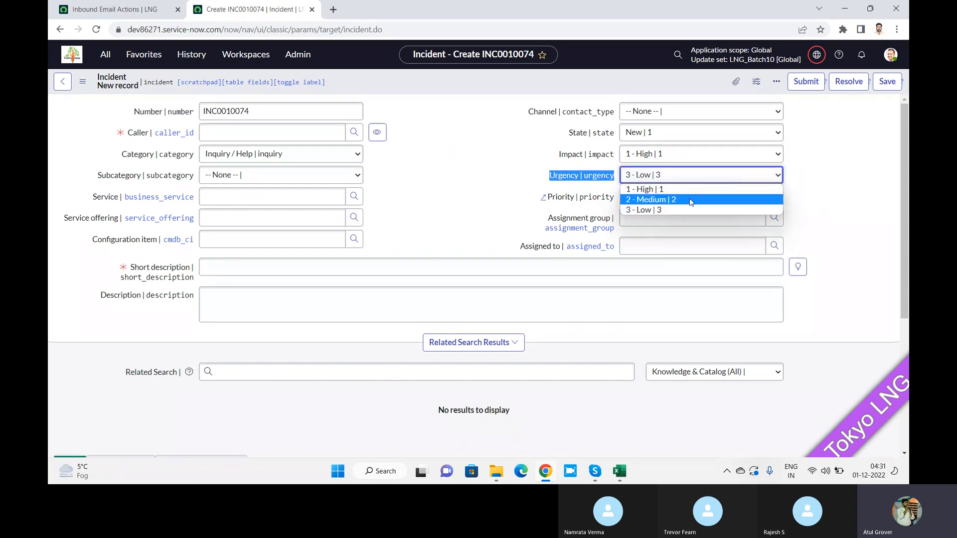
click(690, 201)
click(861, 218)
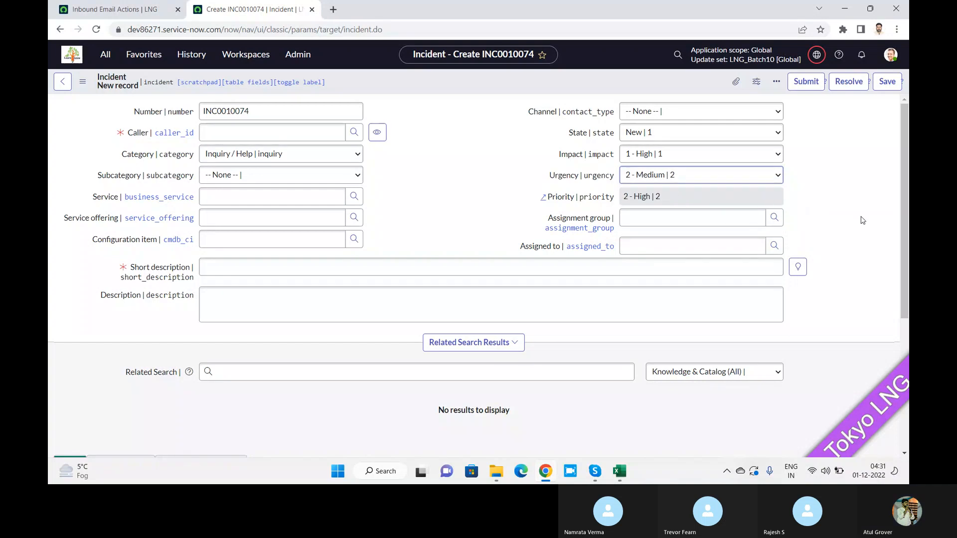
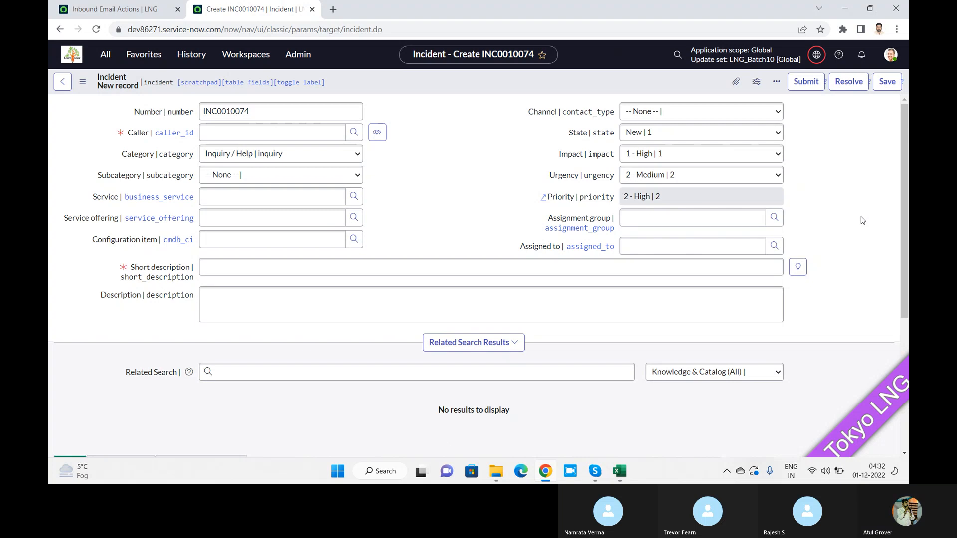
Open Notepad and write the heading "Data Lookup" followed by a blank line.
key(super)
text(no)
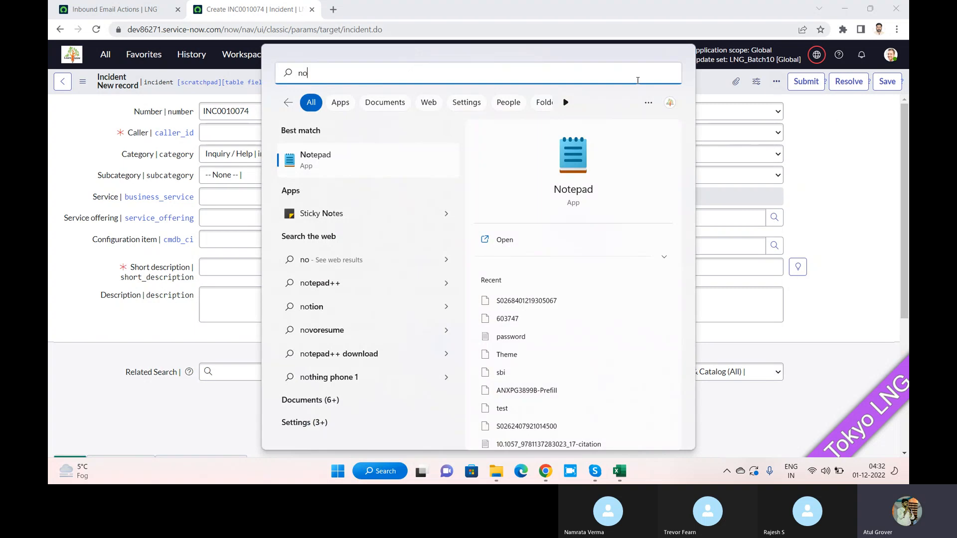
click(573, 155)
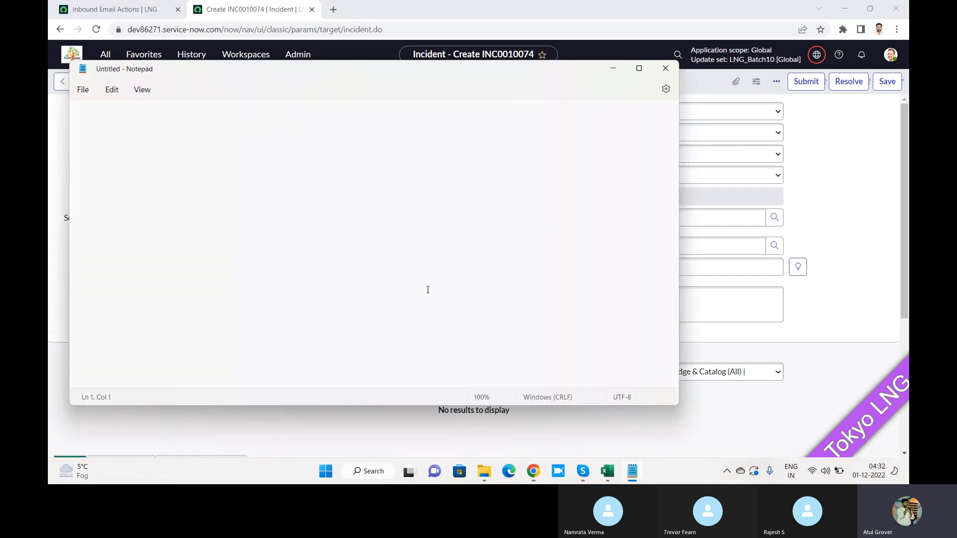
text(Data Look)
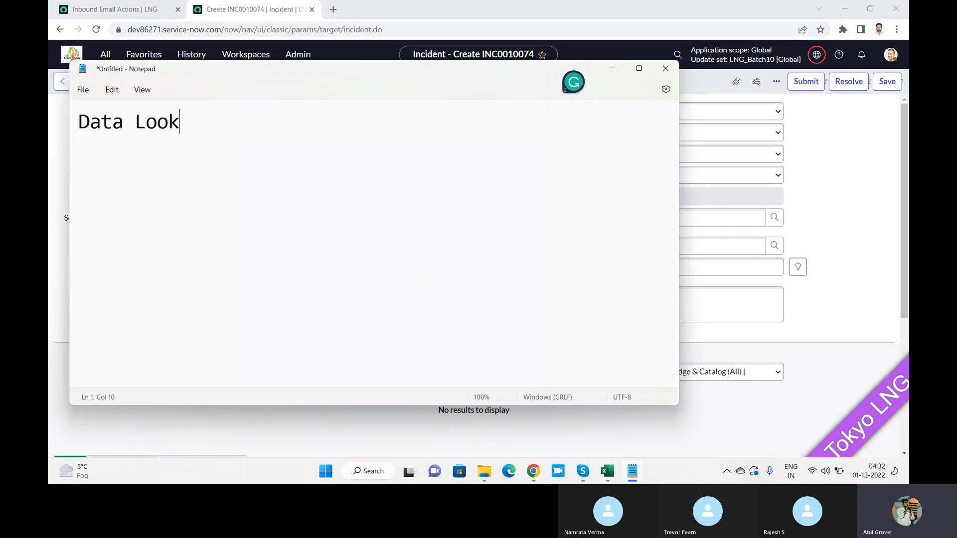
text(up)
key(Return)
key(Return)
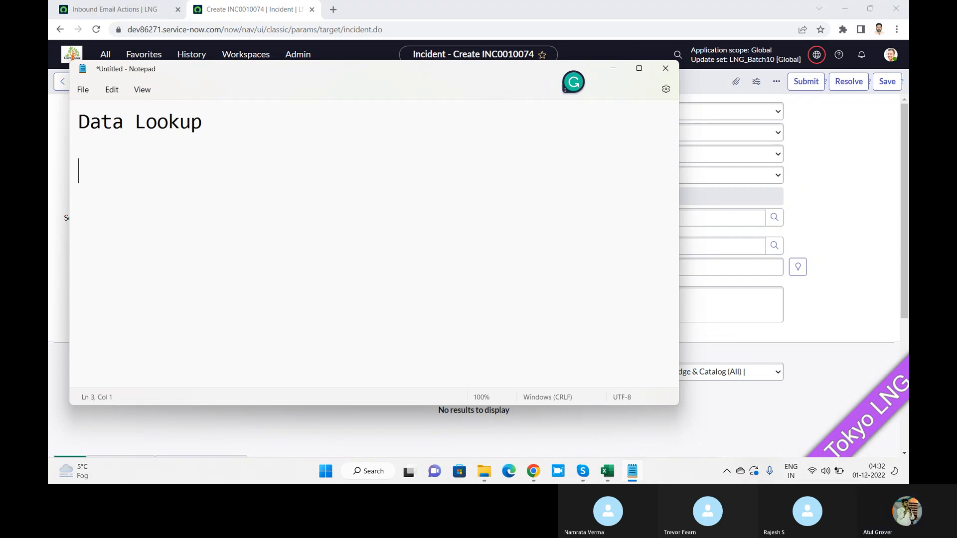
Write the line "Matcher -- Setter" beneath the Data Lookup heading.
text(S)
key(BackSpace)
text(atch)
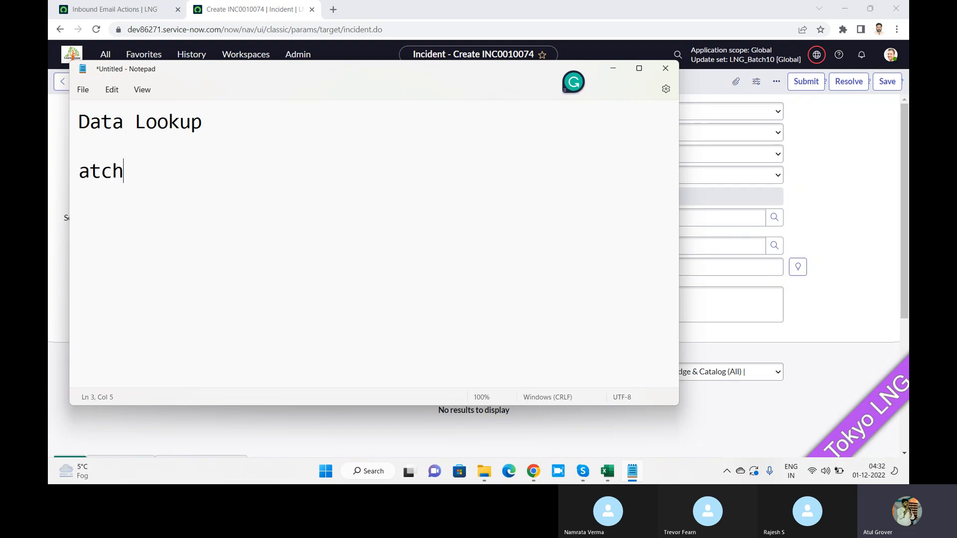
key(BackSpace)
key(BackSpace)
key(BackSpace)
key(BackSpace)
text(Matcher -- )
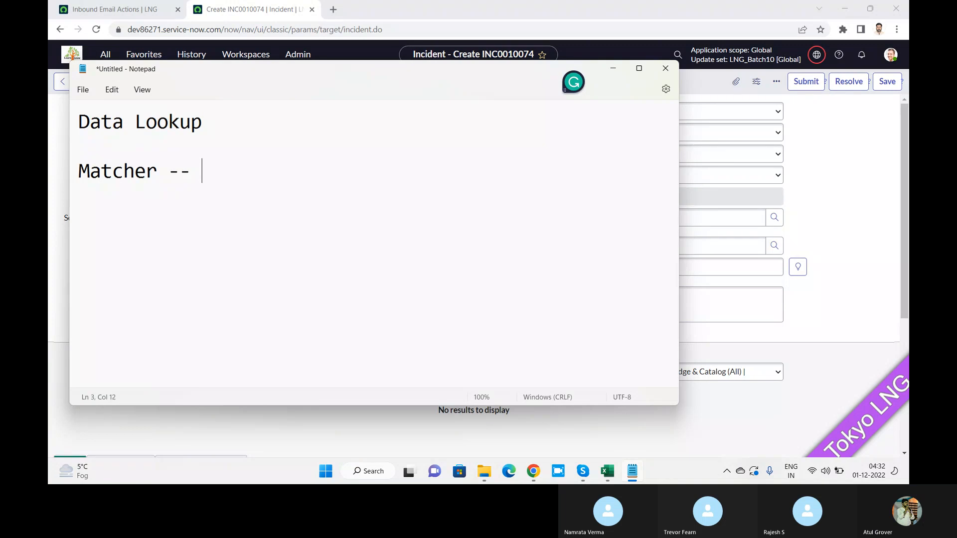
text(Setter)
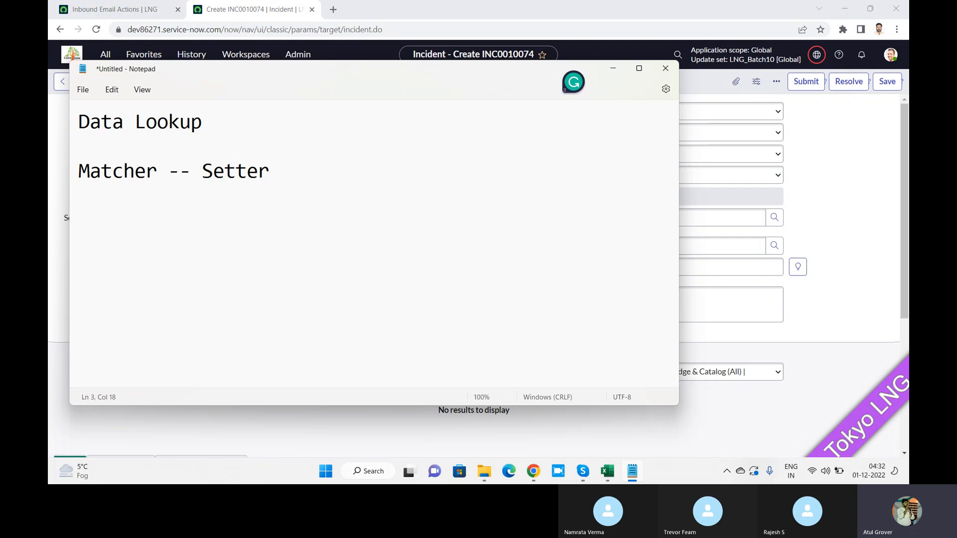
Add the numbered lines "1. Create table", "2. Lookup" and "3. M-S" beneath the Matcher -- Setter line.
key(Return)
text(1. Create te)
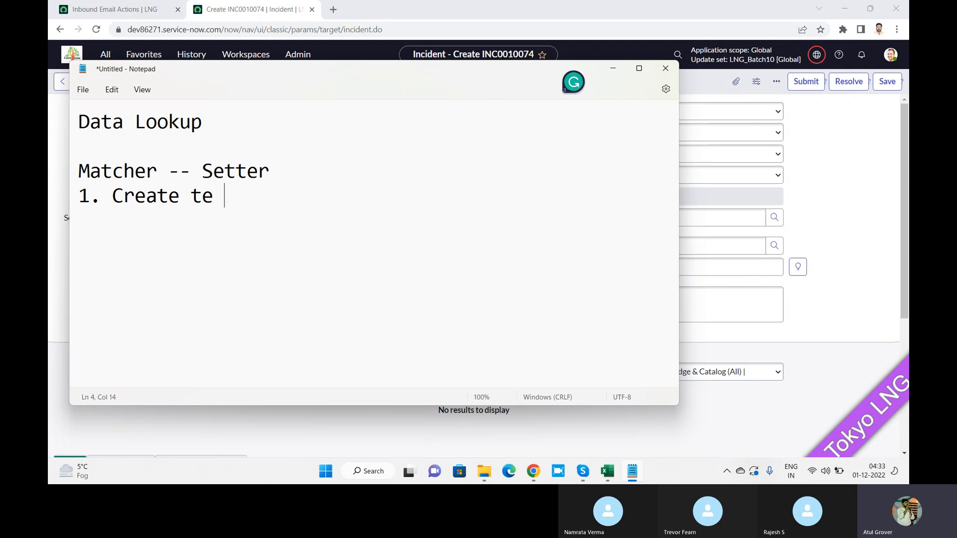
key(BackSpace)
key(BackSpace)
text(table)
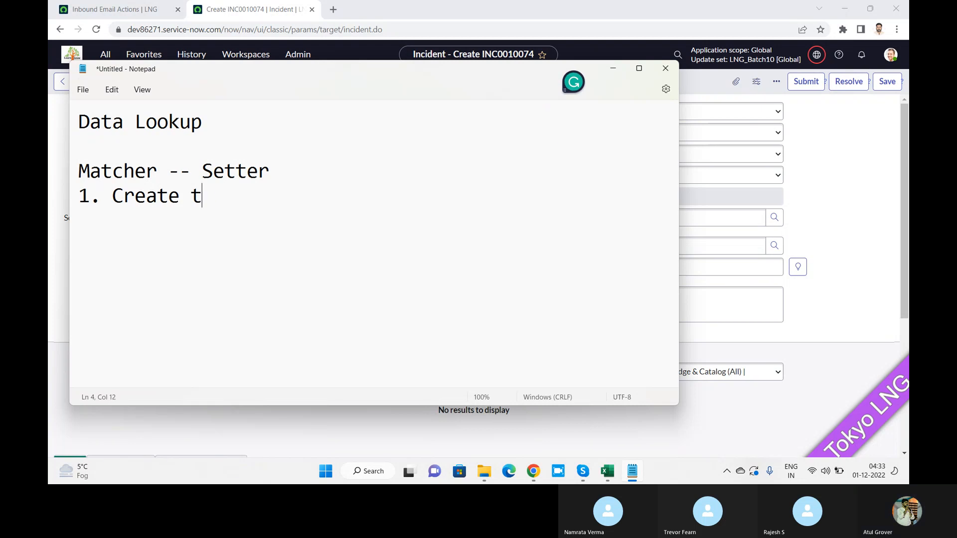
key(Return)
text(2. )
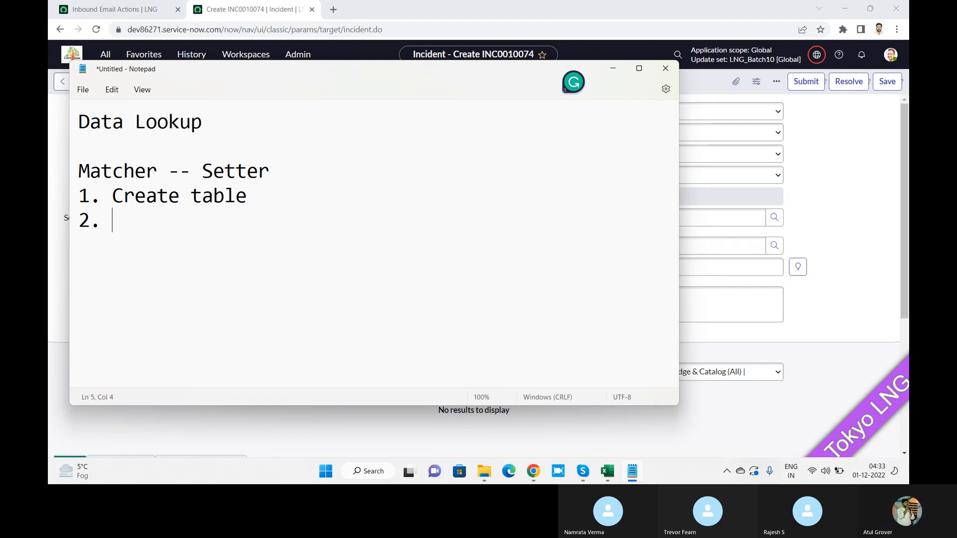
text(Lookup)
key(Return)
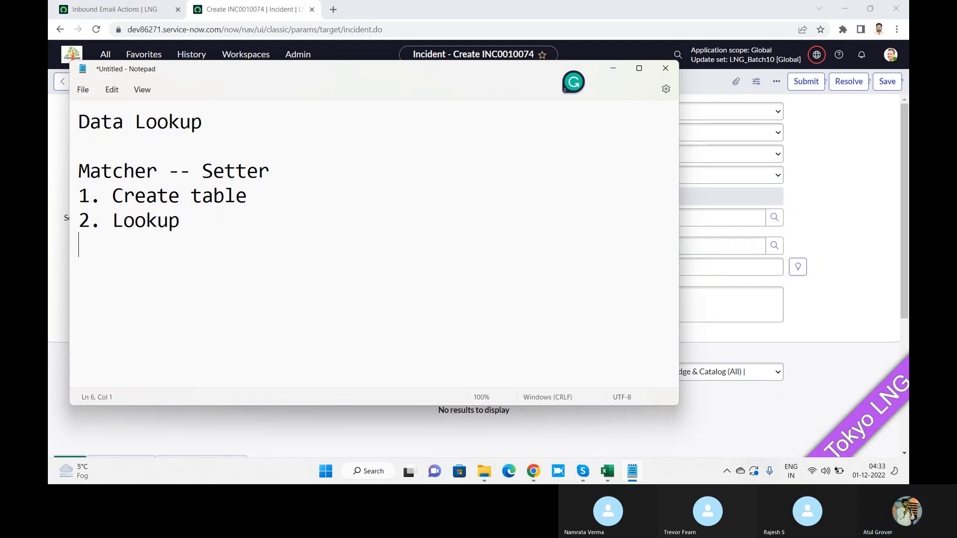
text(3. M)
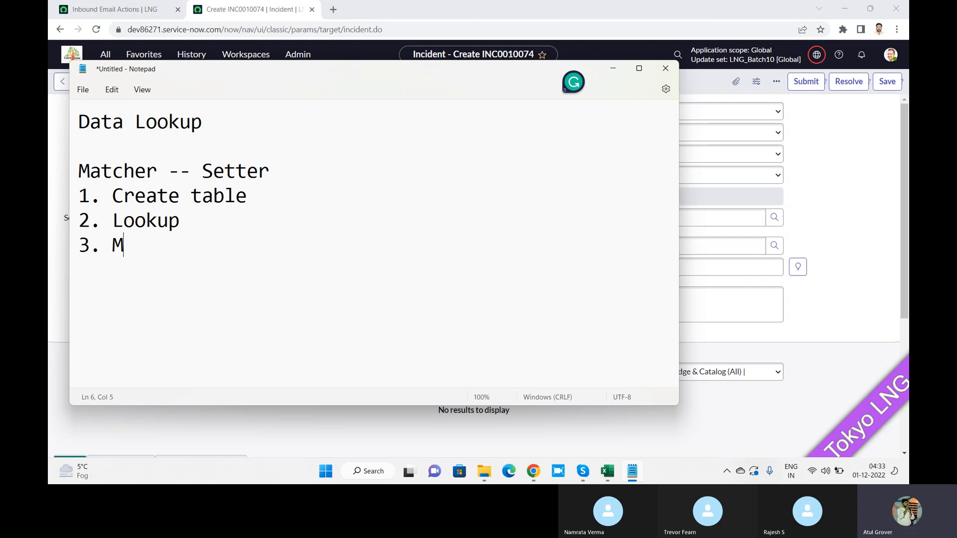
text(-S)
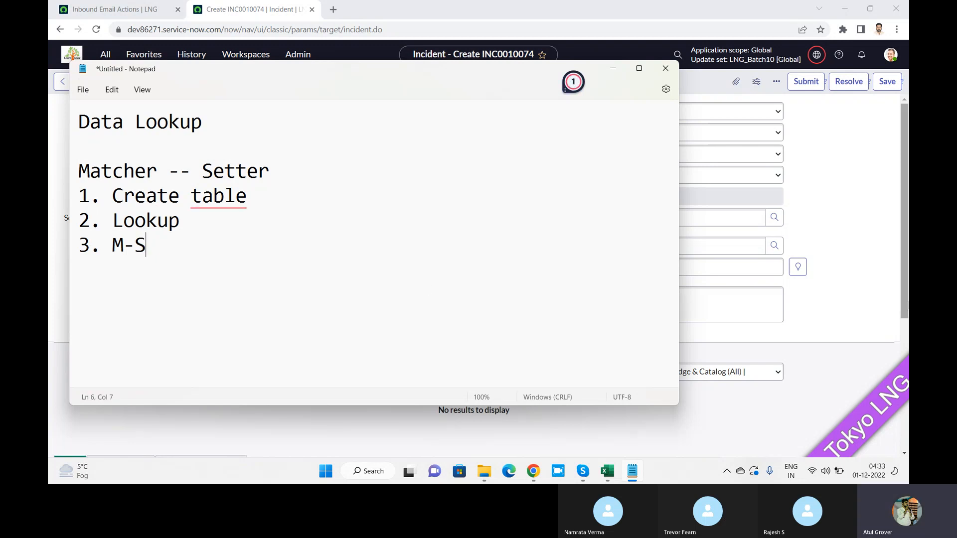
Switch to Chrome, filter the ServiceNow navigator for "data lo" and open Data Lookup Definitions.
click(837, 221)
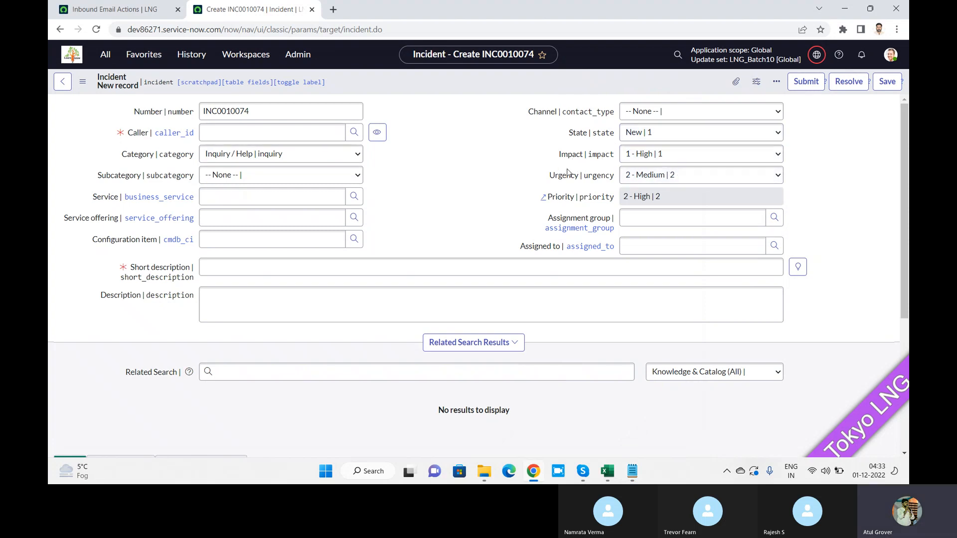
click(109, 13)
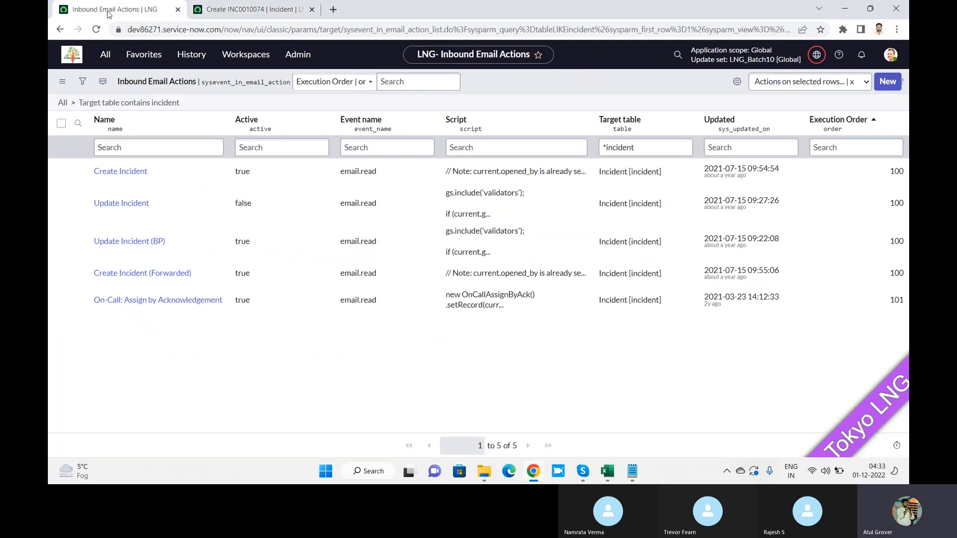
click(105, 55)
key(ctrl+a)
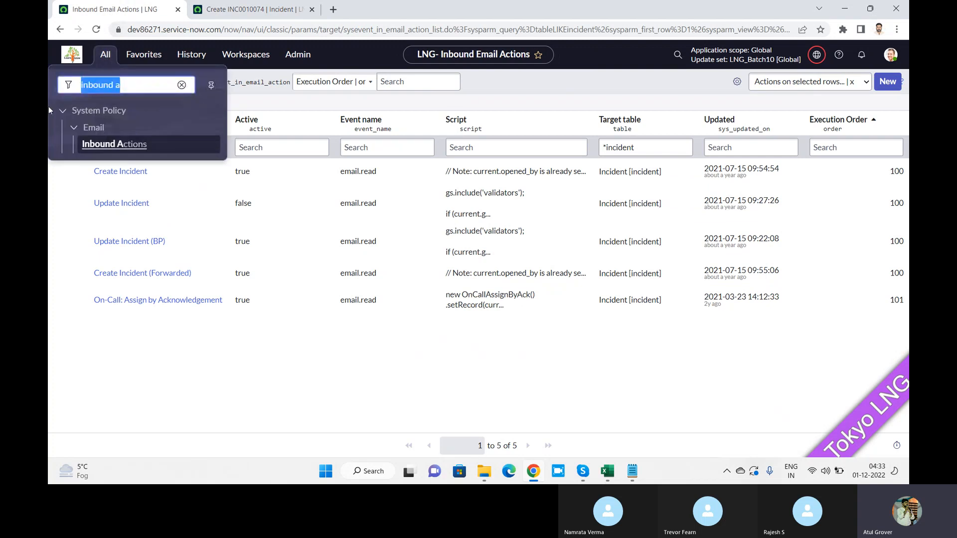
text(data)
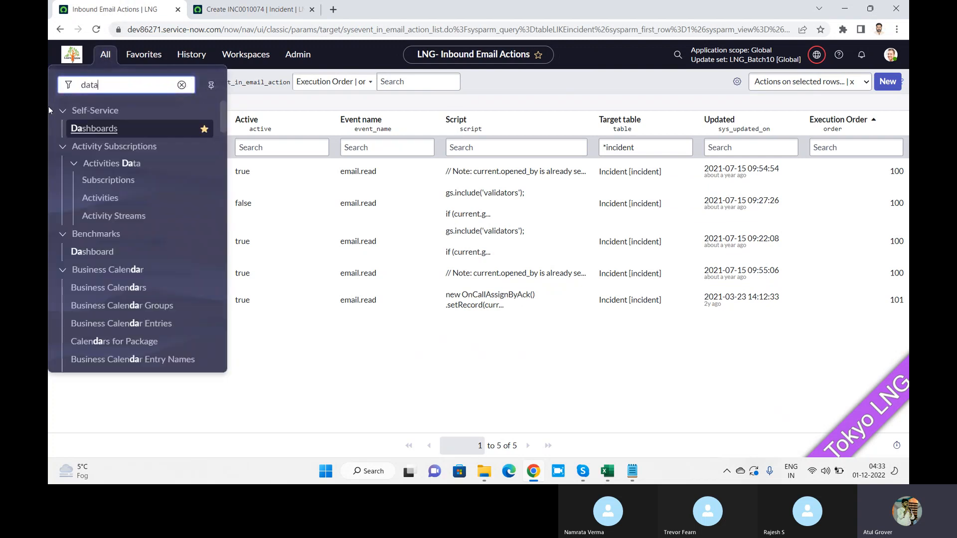
text( lo)
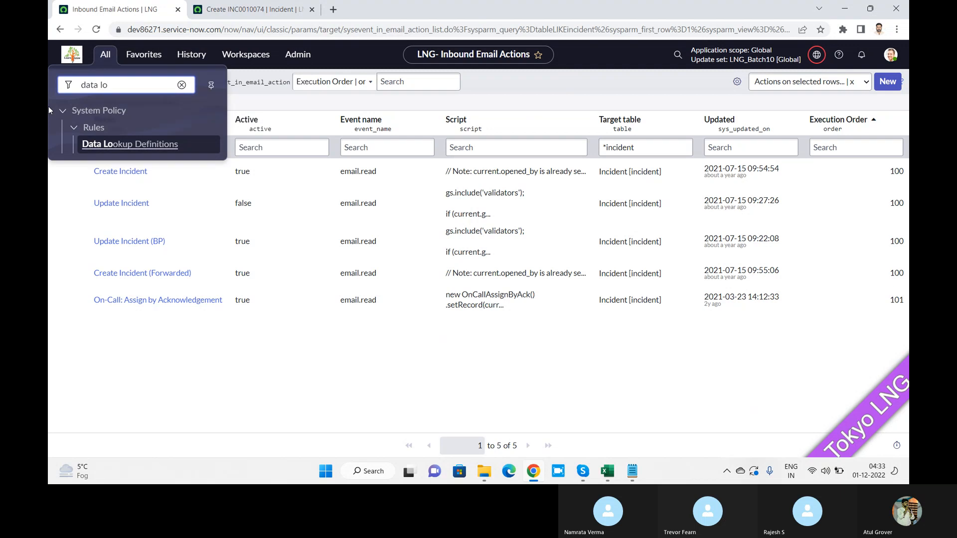
click(121, 150)
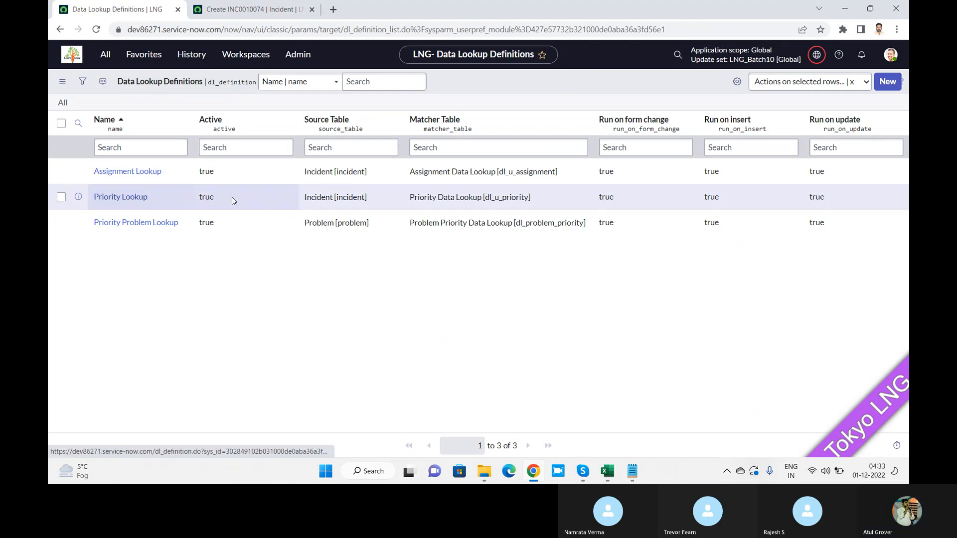
Open the Priority Lookup definition and compare its matcher and setter field definitions with the fields on the new incident form.
drag(380, 199, 293, 203)
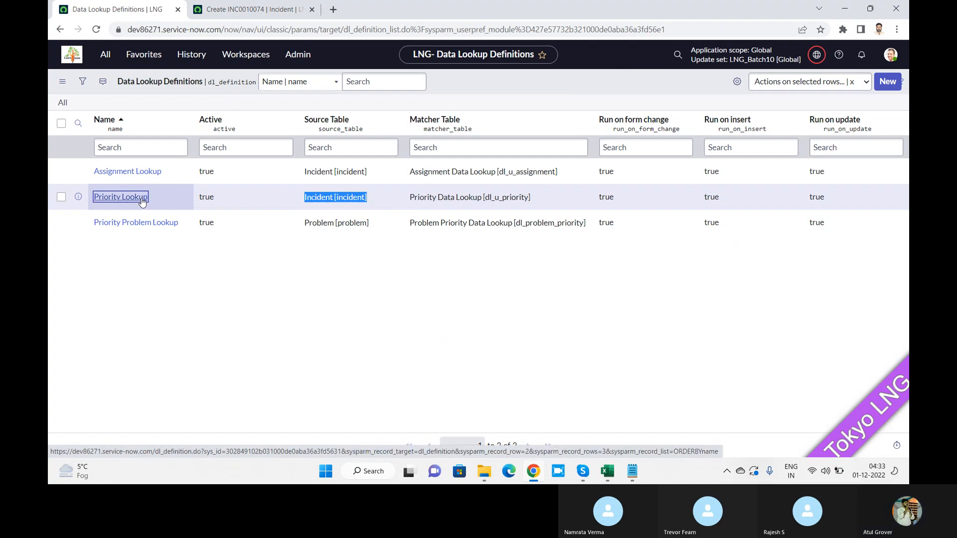
click(121, 197)
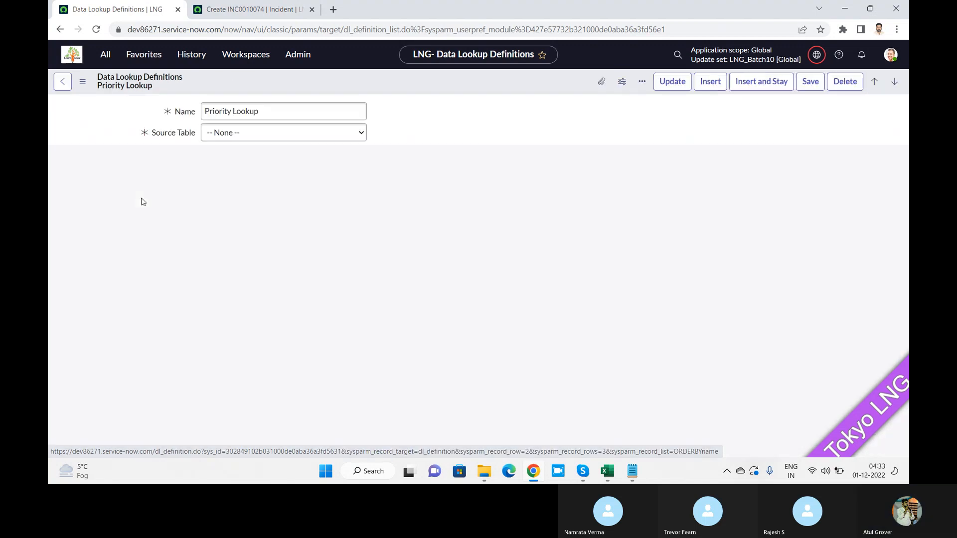
double_click(143, 202)
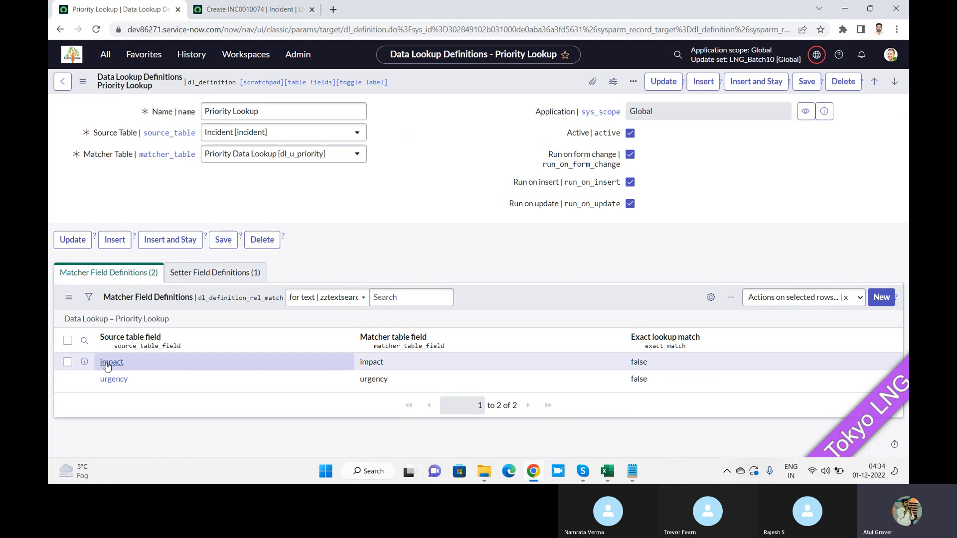
click(220, 275)
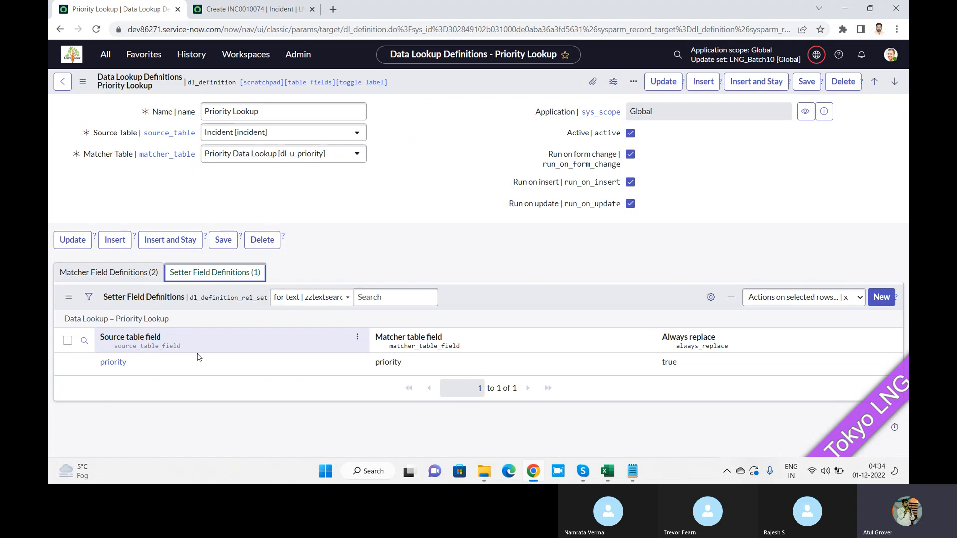
click(116, 278)
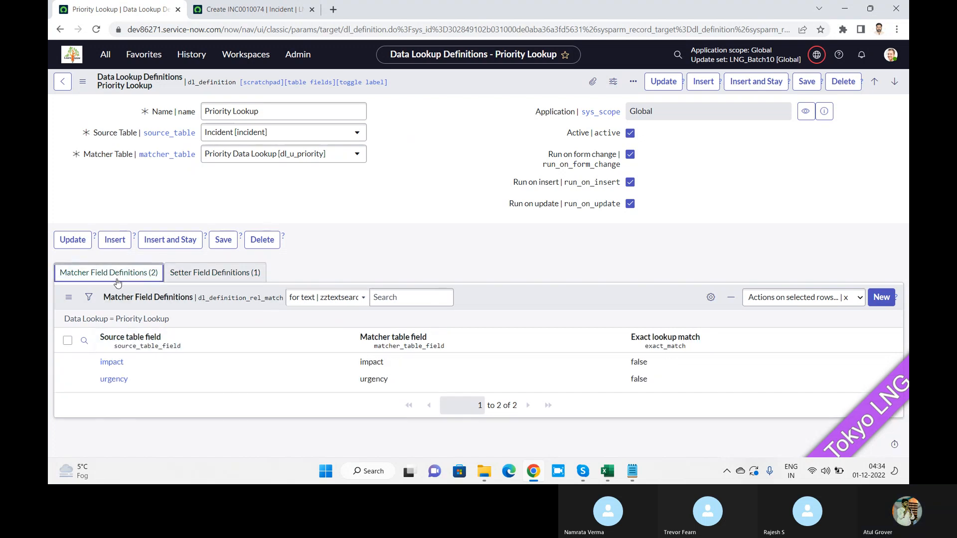
click(243, 12)
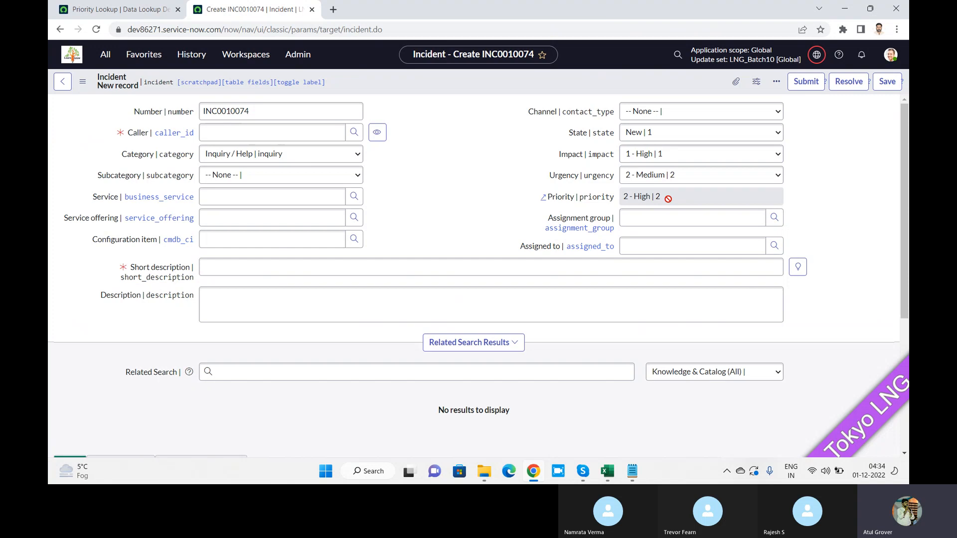
click(107, 12)
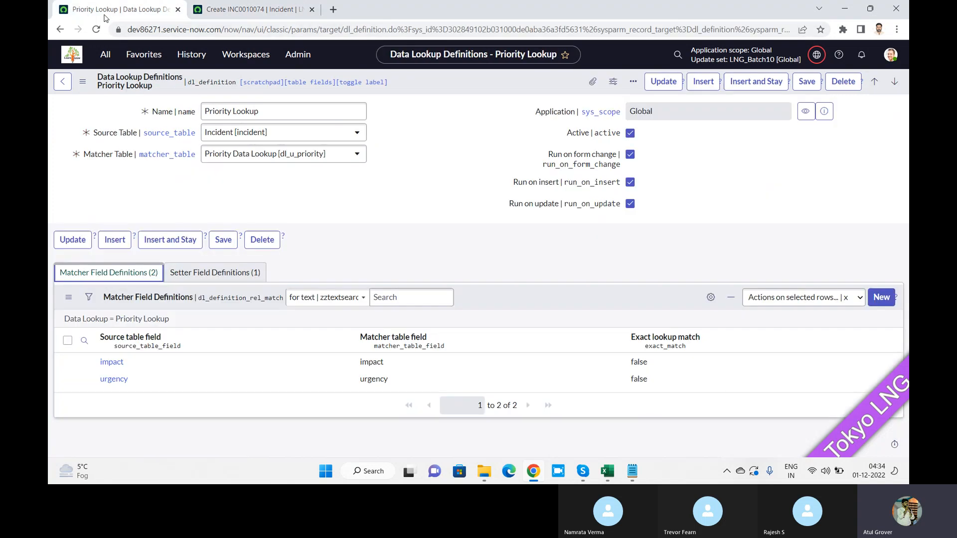
Copy the Priority Lookup's matcher table name from the definitions list and open that table's records with dl_u_priority.list.
click(64, 87)
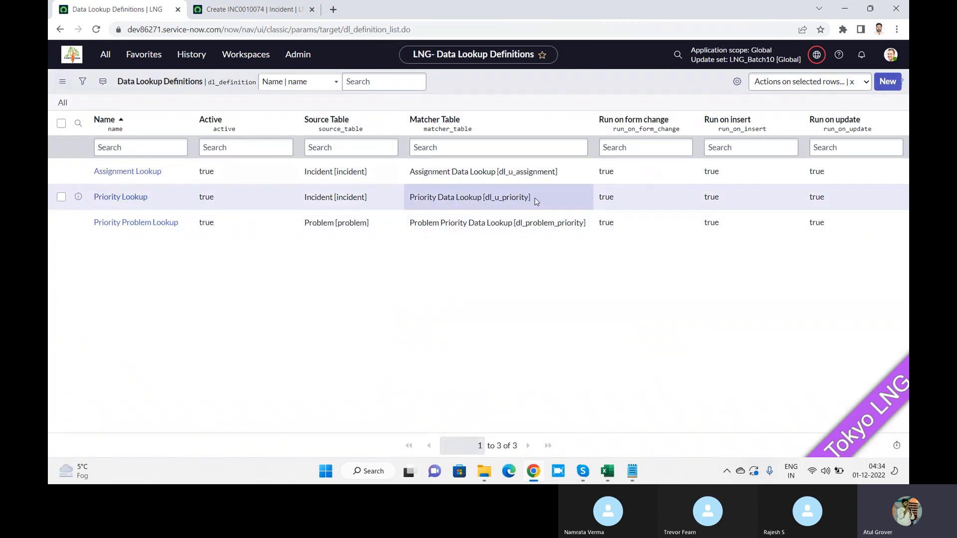
drag(533, 200, 487, 206)
key(ctrl+c)
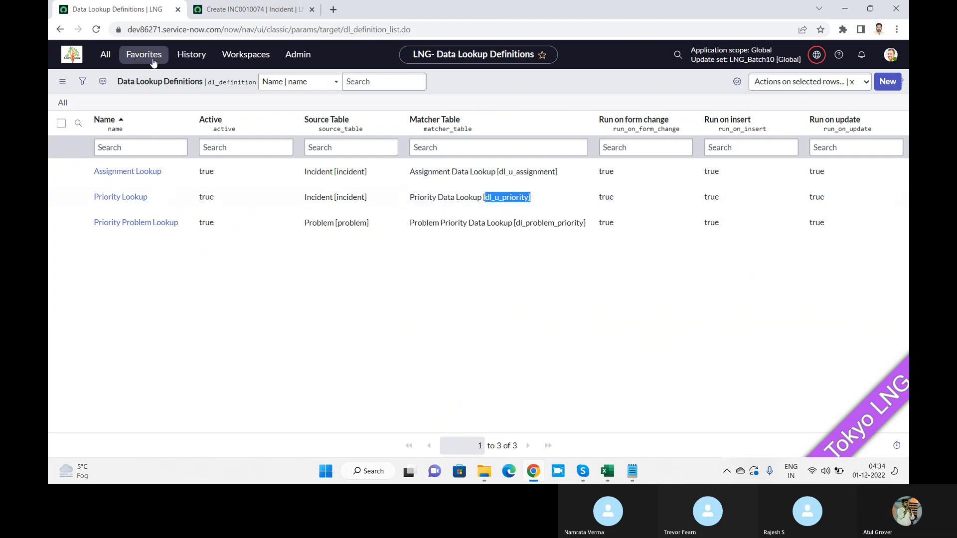
click(105, 54)
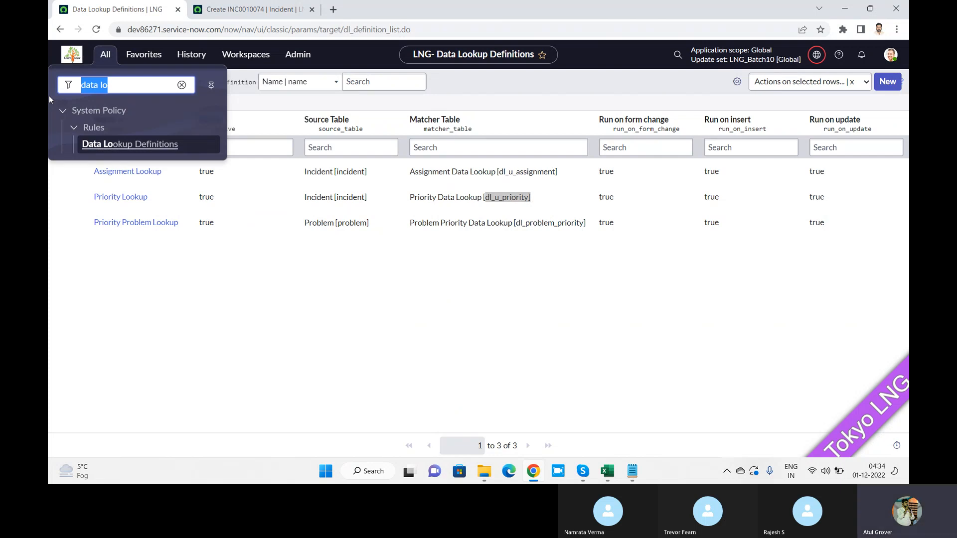
key(ctrl+v)
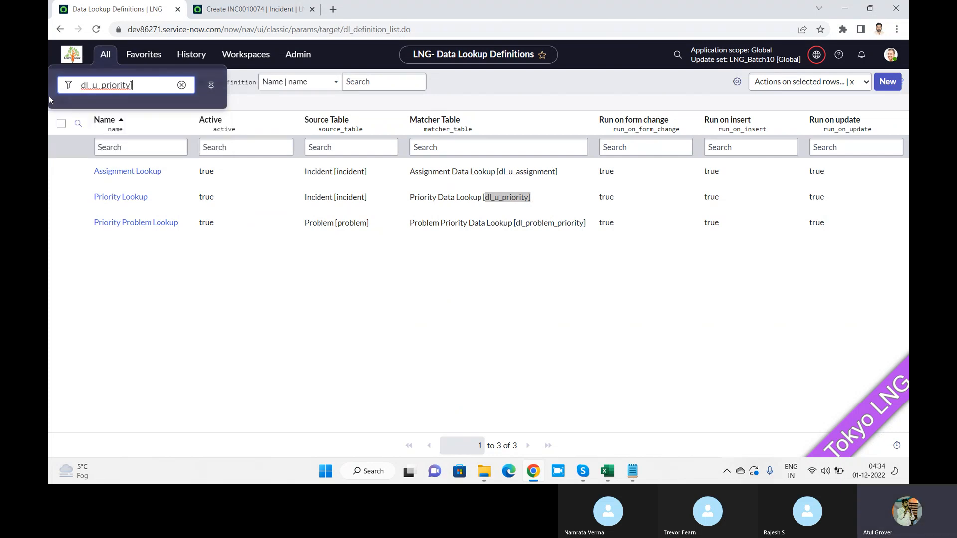
key(BackSpace)
text(.list)
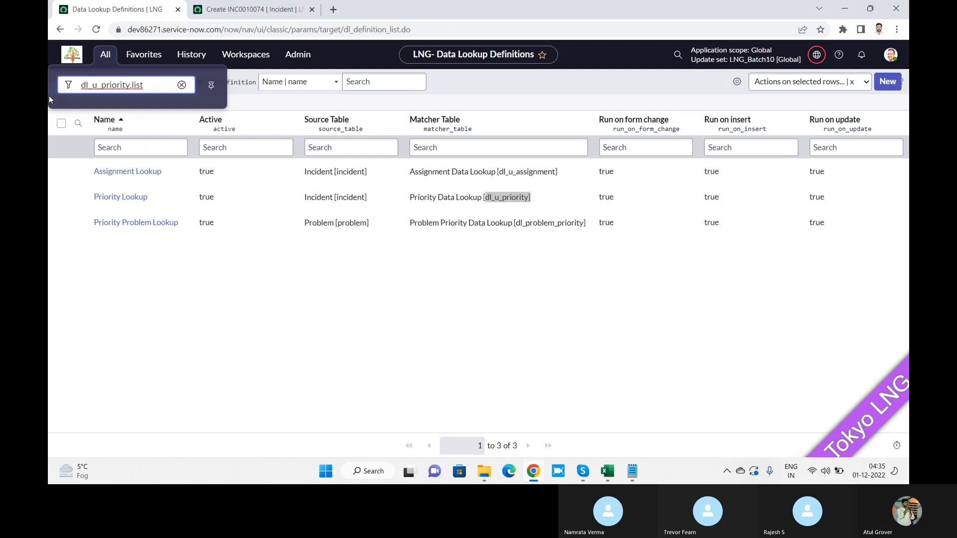
key(Return)
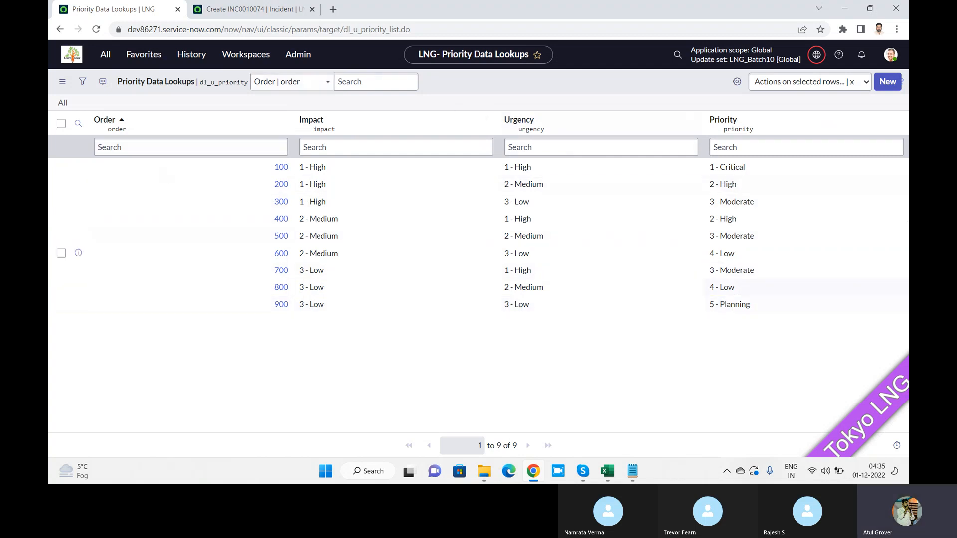
click(431, 147)
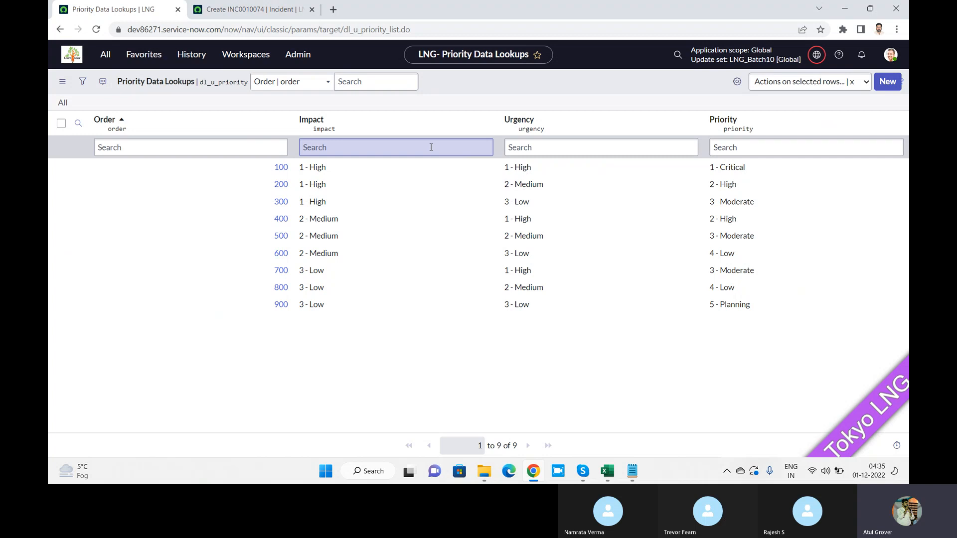
On the new incident form, fill in the caller's name and set the assignment group to Incident Management.
click(255, 10)
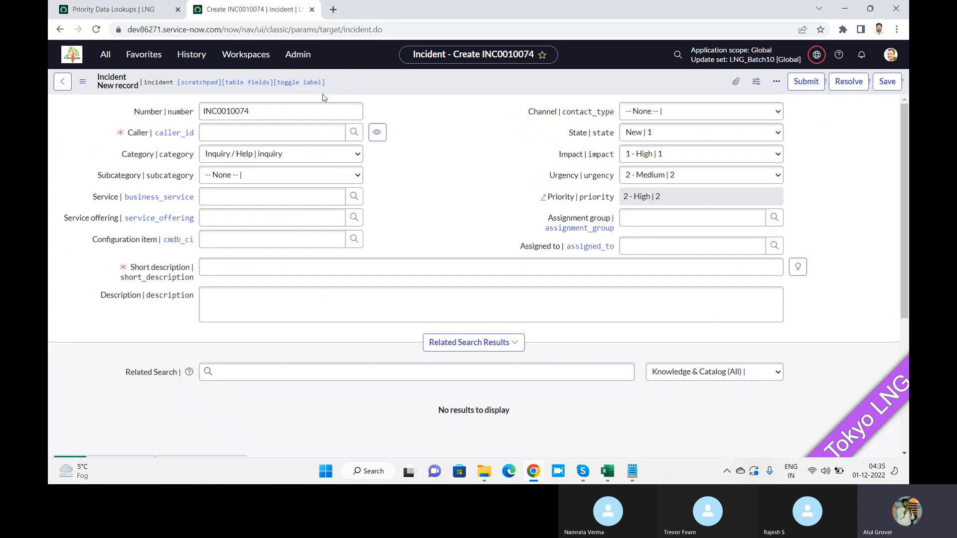
click(239, 135)
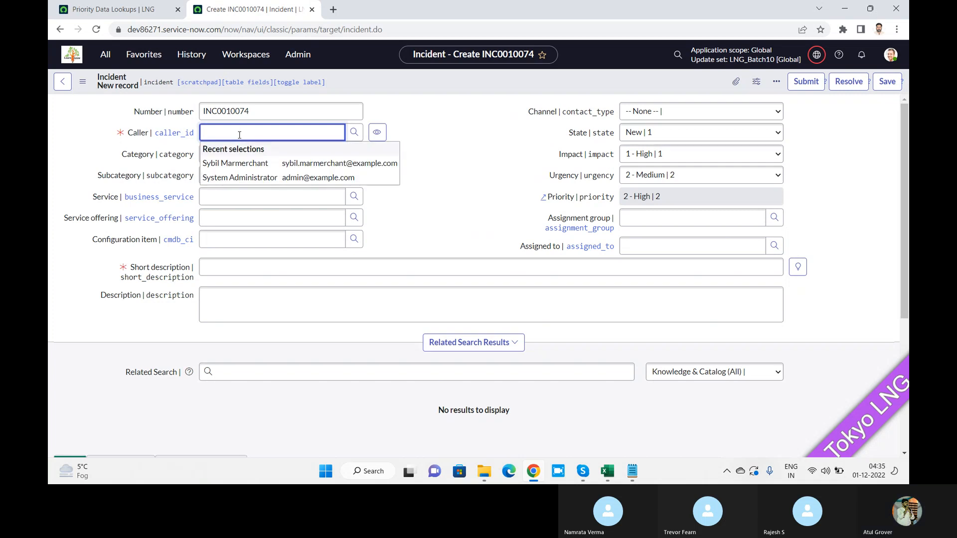
text(fred)
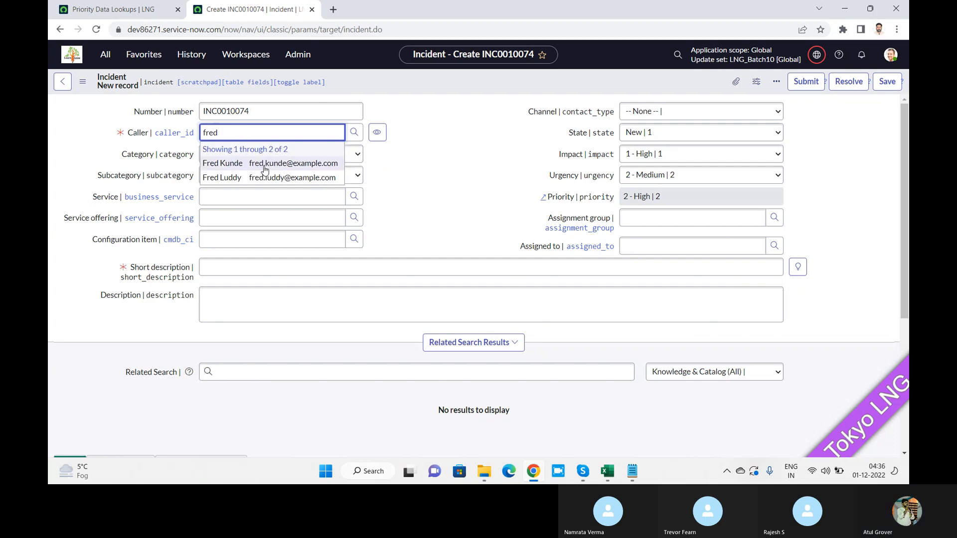
click(260, 164)
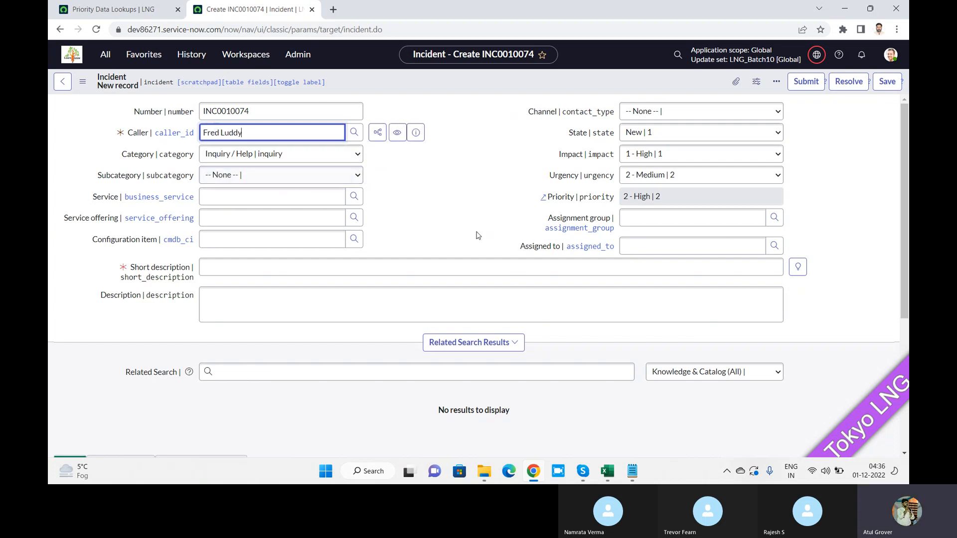
click(651, 215)
text(inc)
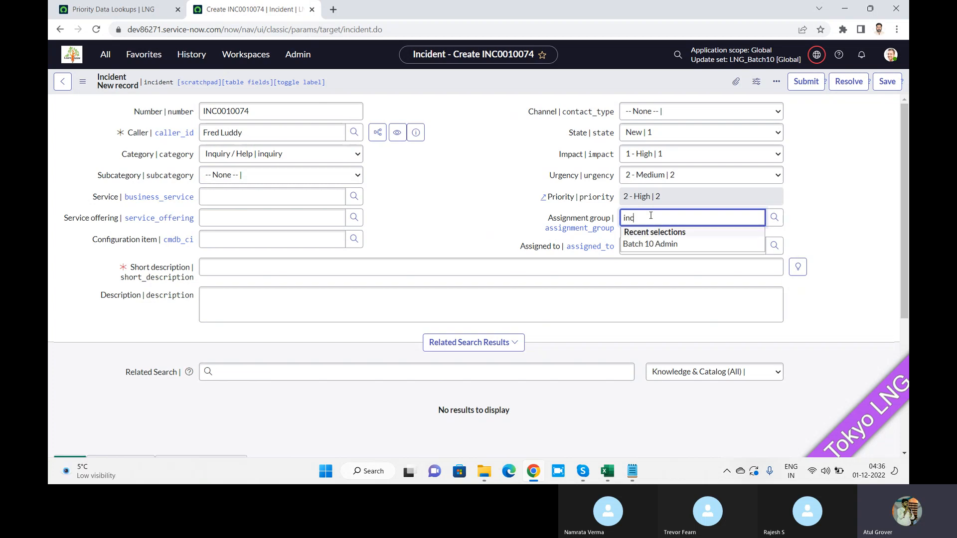
click(658, 232)
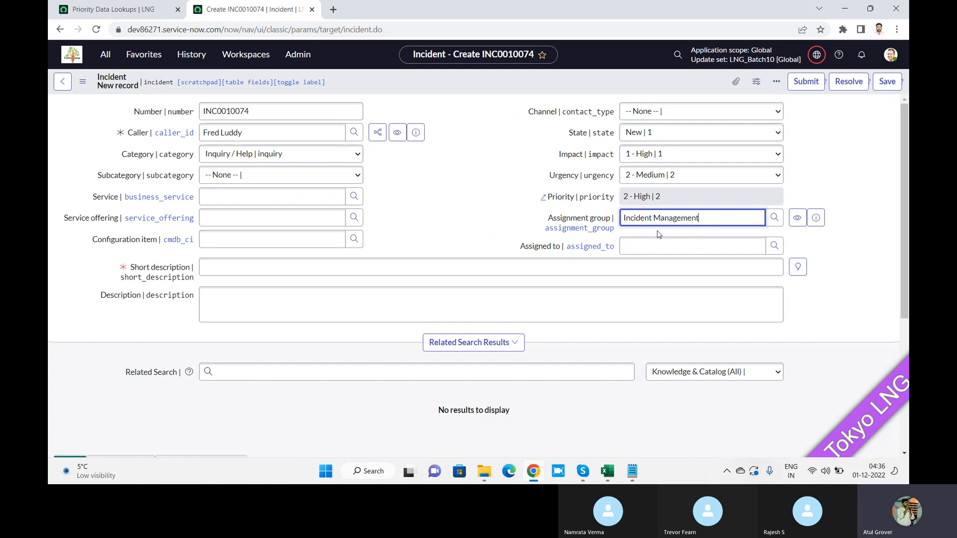
Open the dl_u_priority table's definition from a new Priority Data Lookup record and copy the name of the table it extends.
click(117, 10)
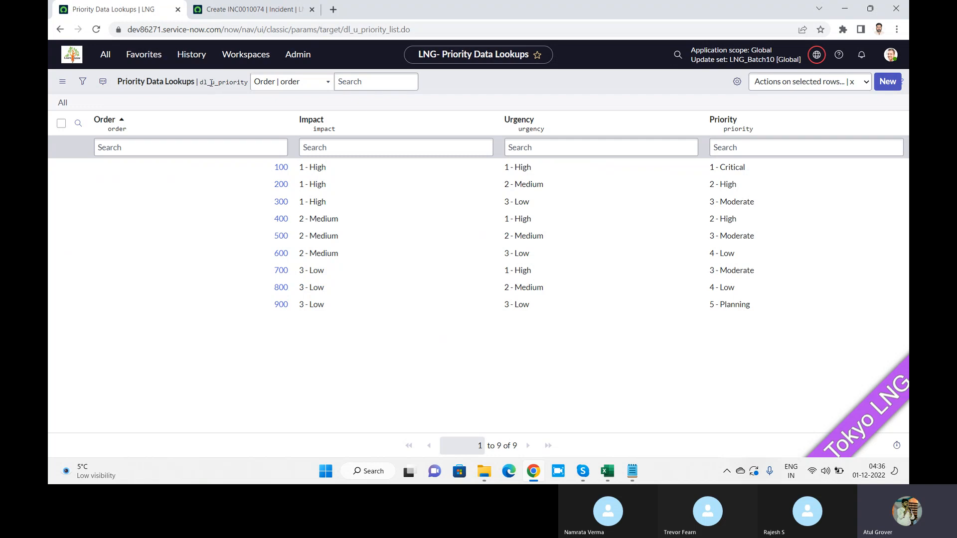
drag(210, 83, 214, 83)
click(888, 87)
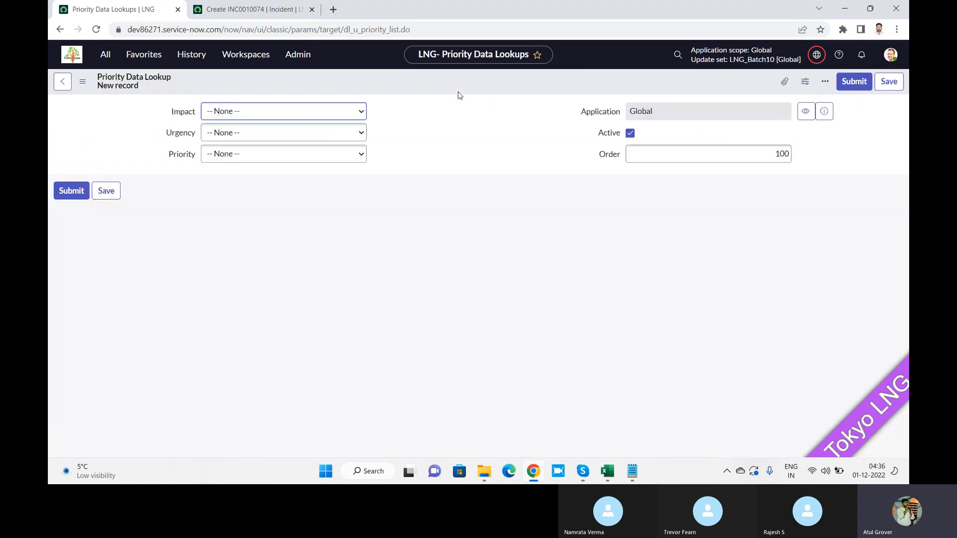
right_click(428, 87)
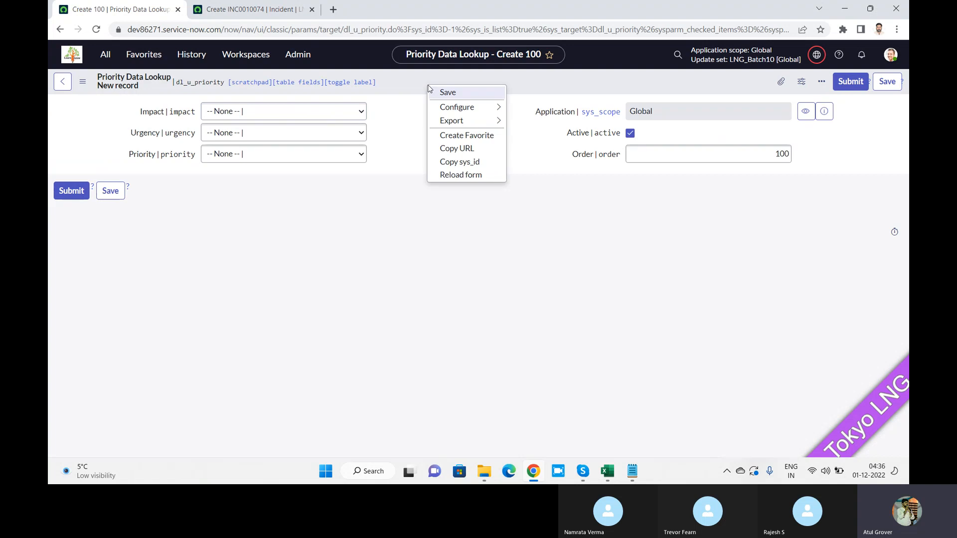
mouse_move(496, 108)
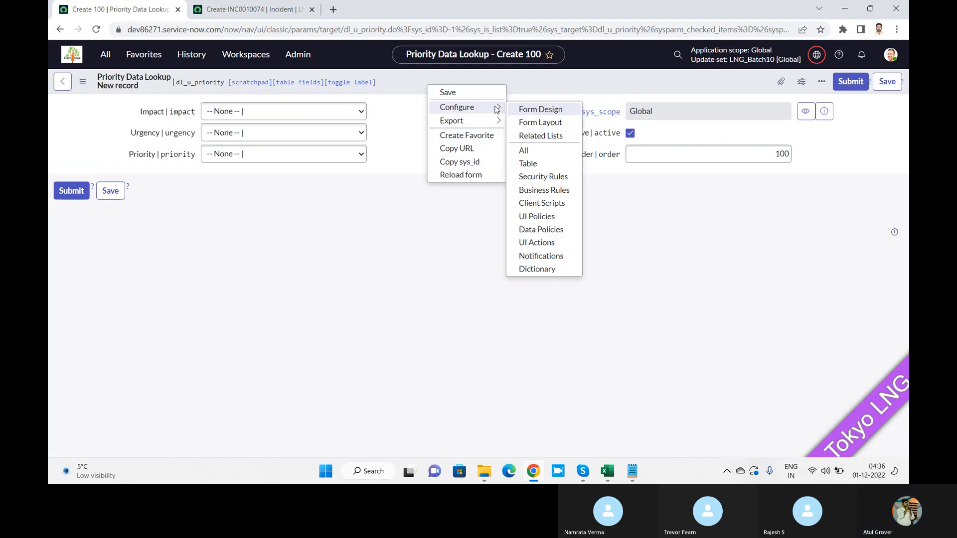
click(526, 164)
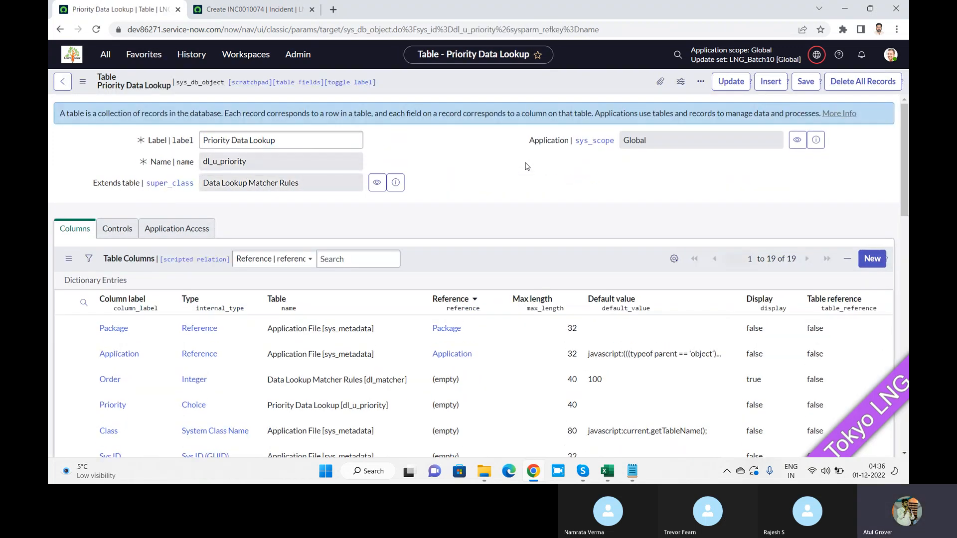
drag(311, 183, 200, 184)
key(ctrl+c)
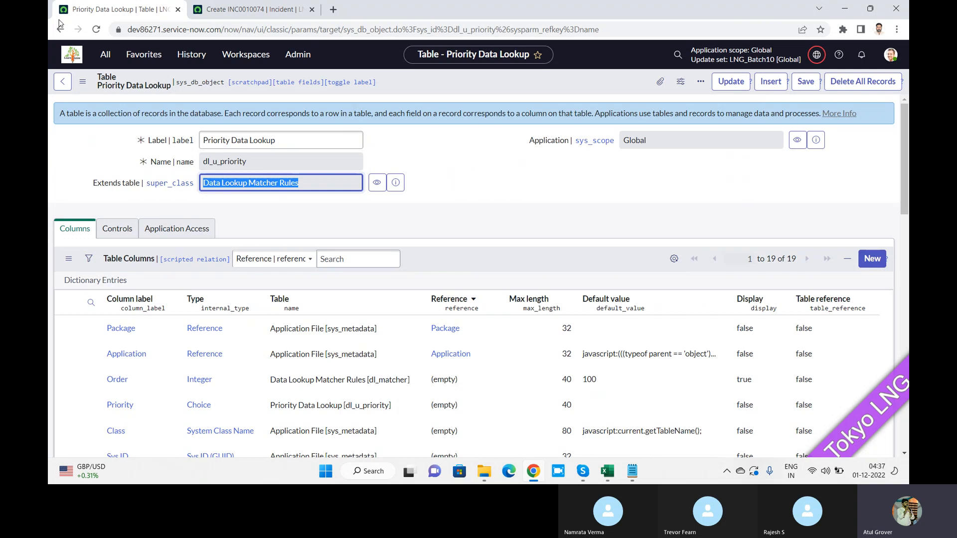
Filter the navigator for "tables", open the System Definition Tables list and start a new table record.
click(82, 81)
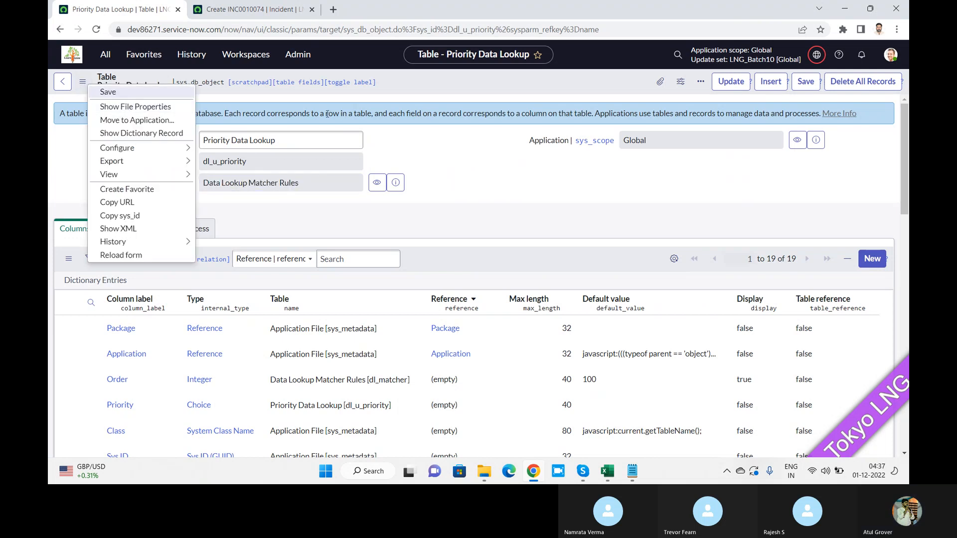
click(441, 179)
click(105, 55)
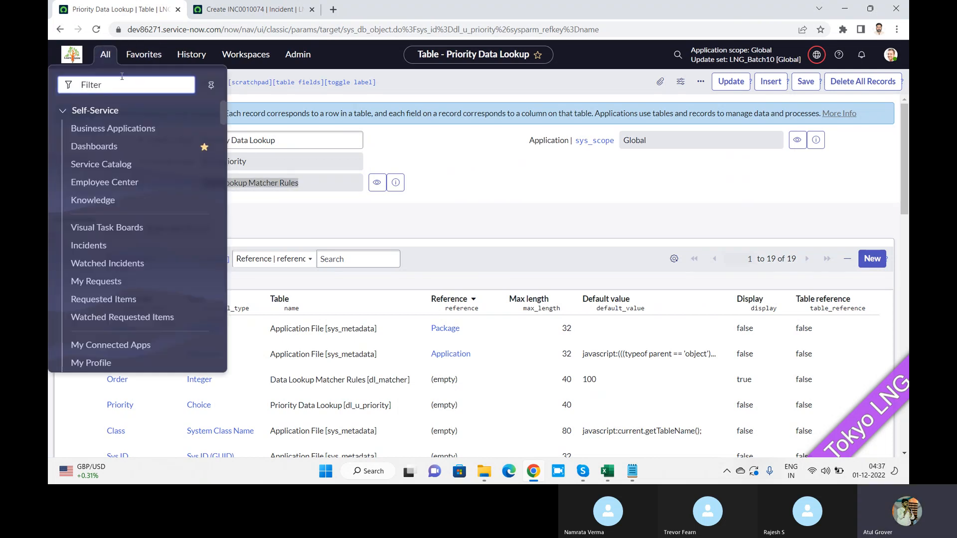
text(tables)
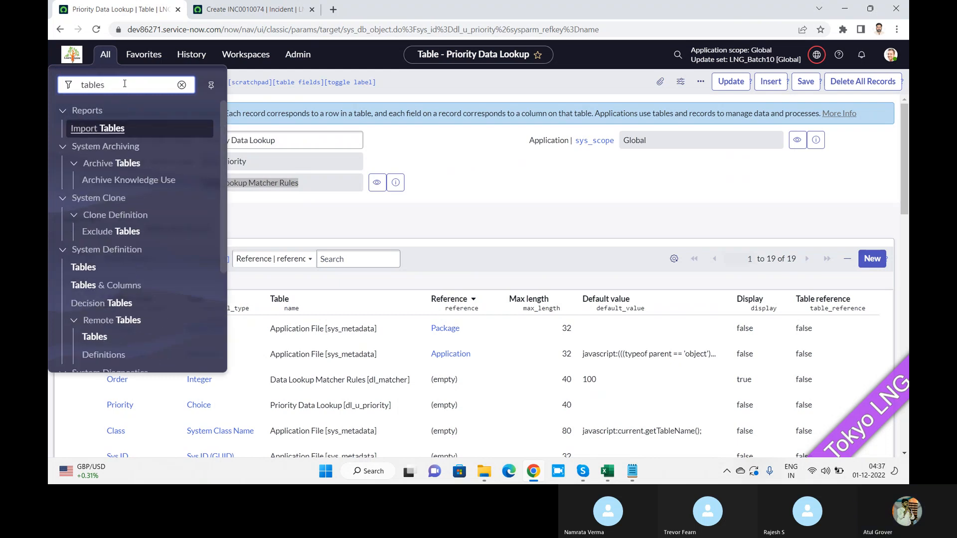
click(91, 272)
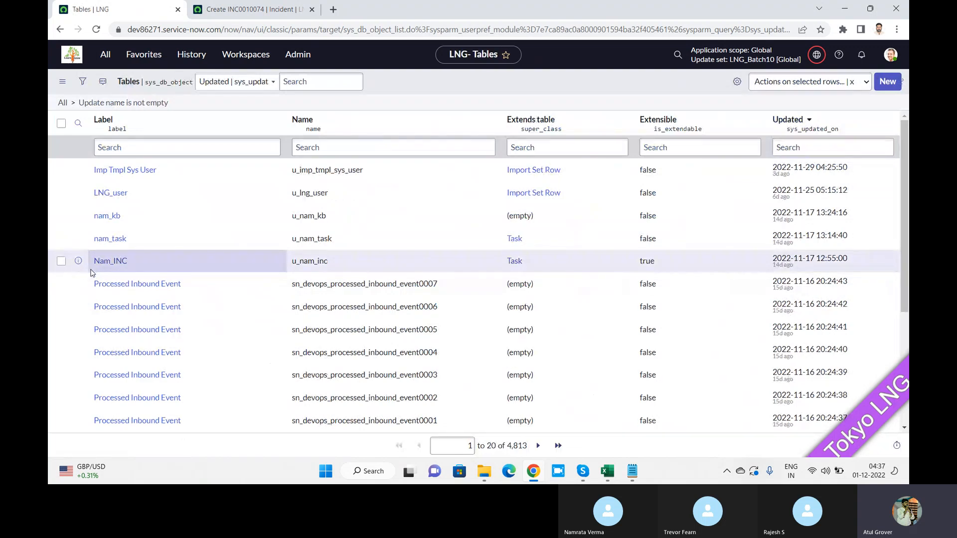
click(891, 86)
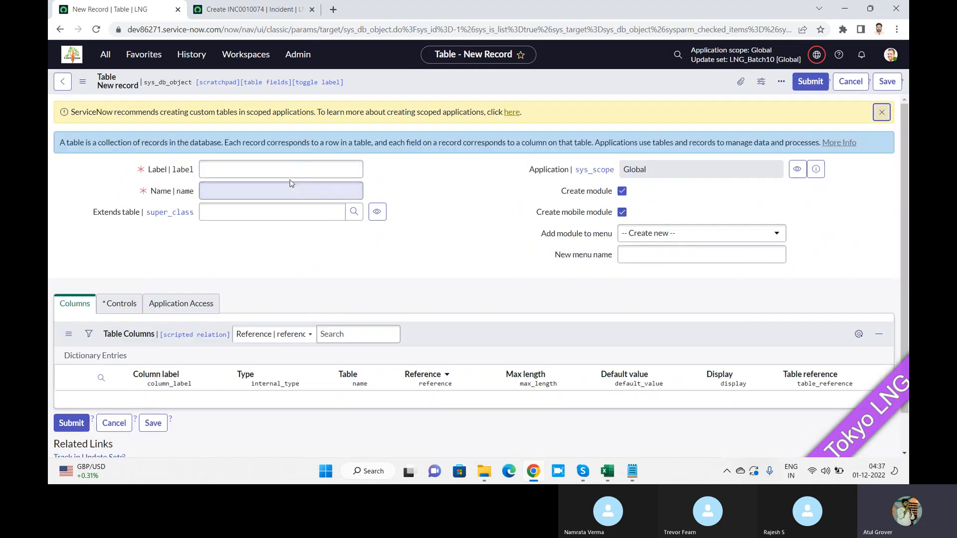
Label the new table LNG_Caller_Assignment with the name u_lng_caller_assignment, and make it extend Data Lookup Matcher Rules.
click(292, 170)
text(LNG)
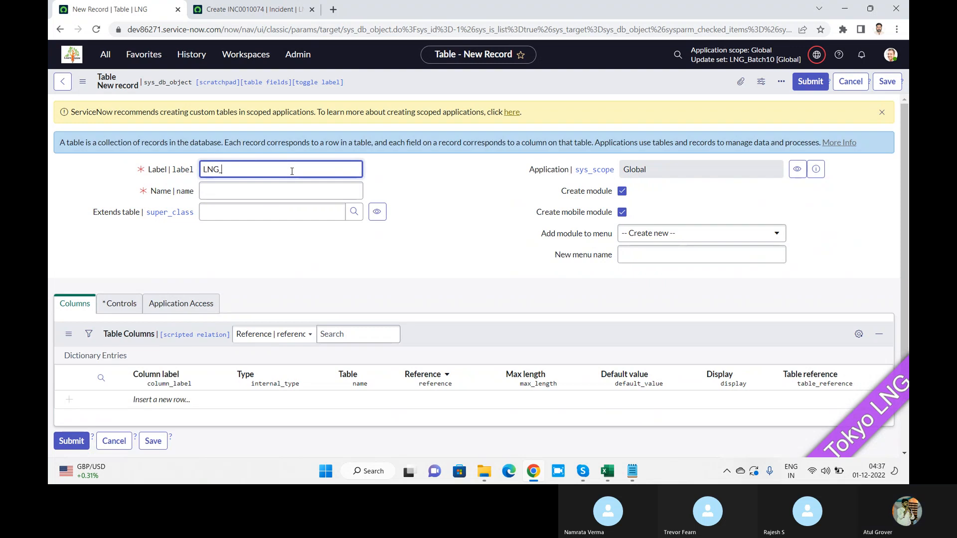
text(_Caller)
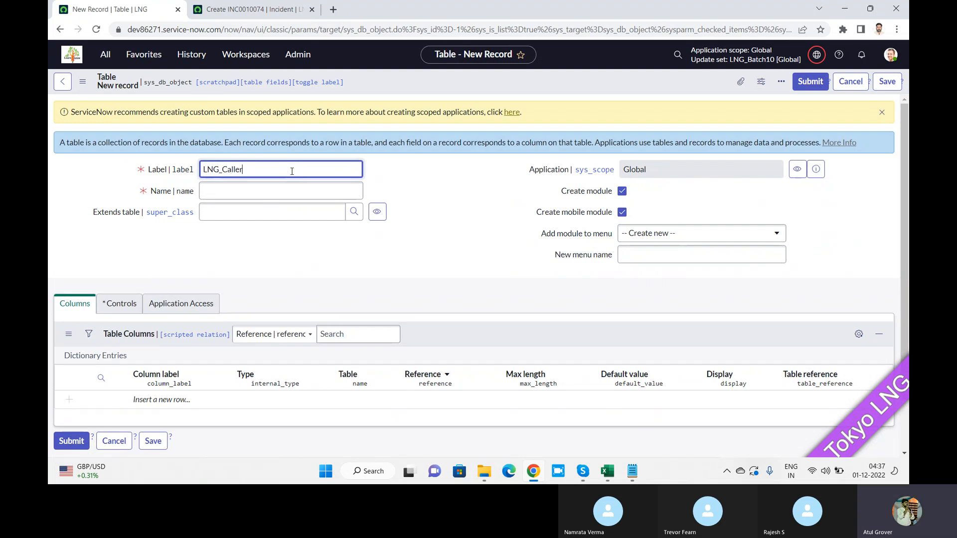
text(_Assignment)
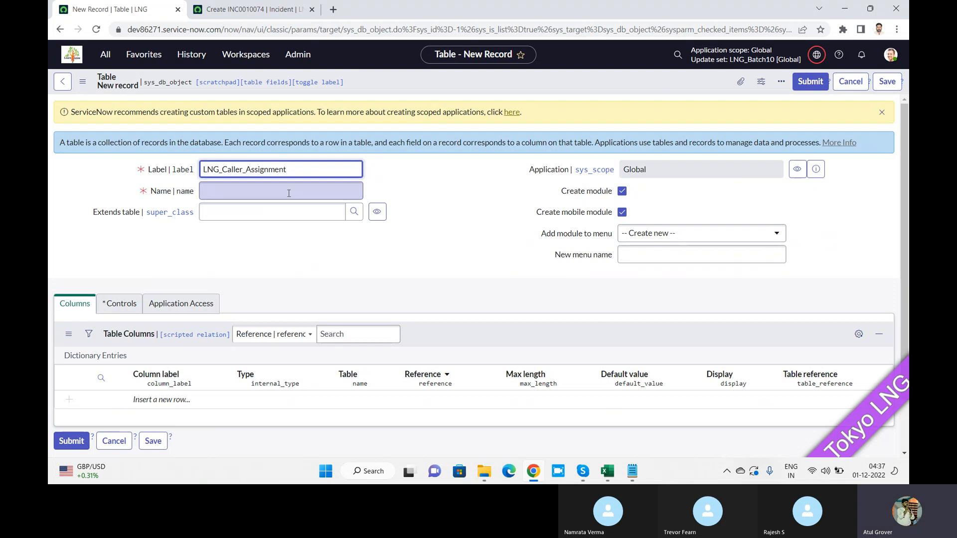
click(289, 194)
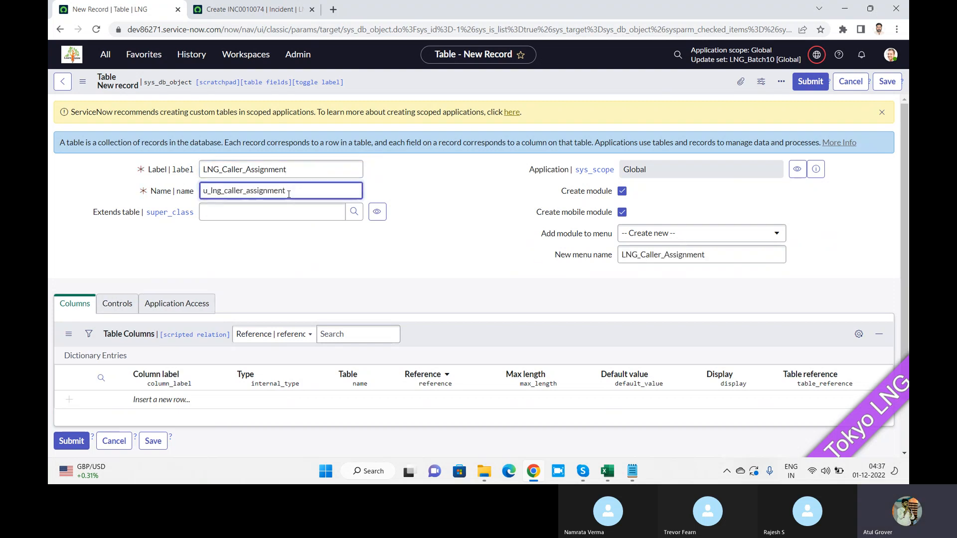
click(279, 214)
key(ctrl+v)
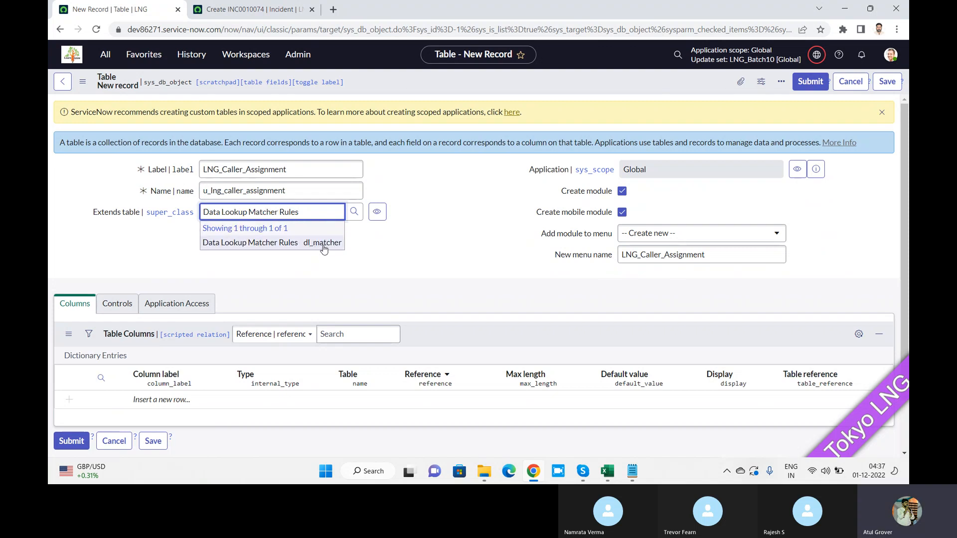
click(310, 244)
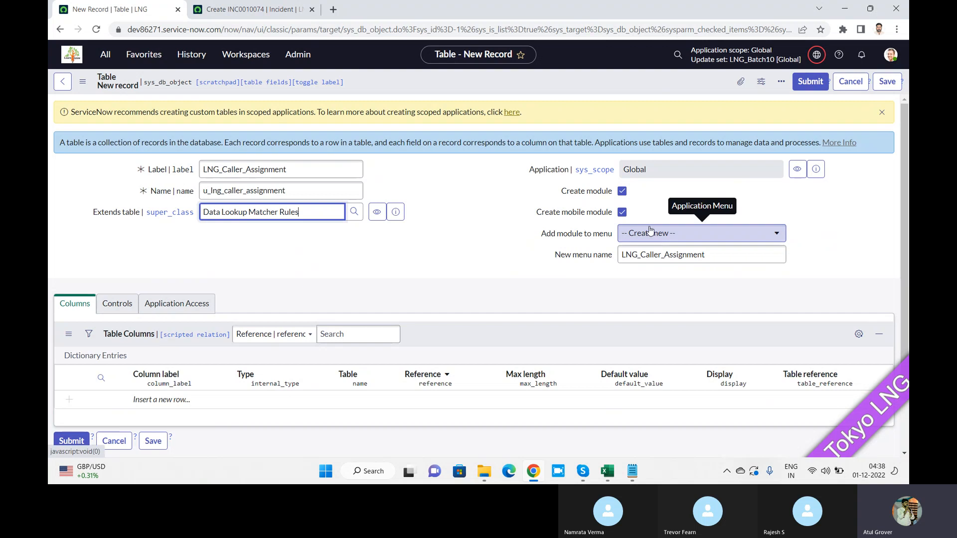
Turn off mobile module and module creation for the new table and save it.
click(622, 213)
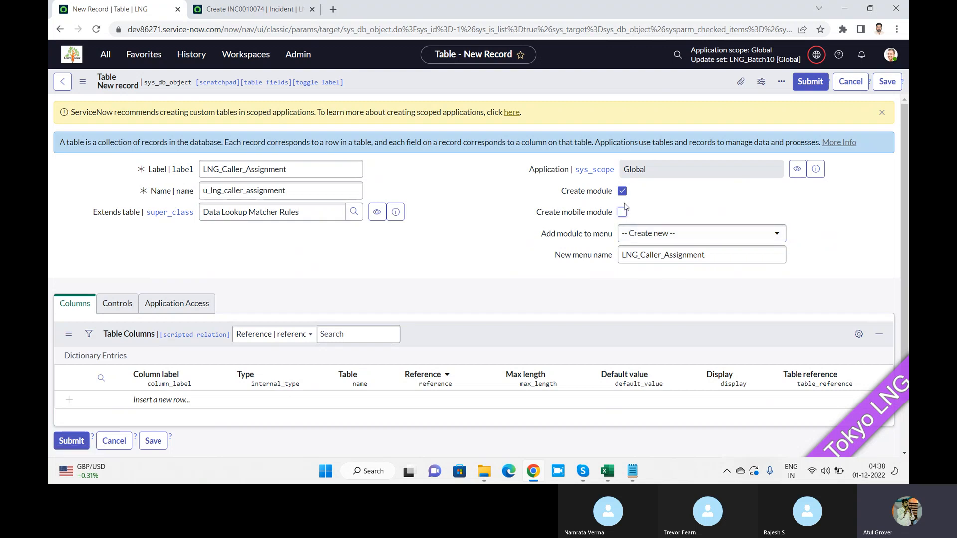
click(622, 191)
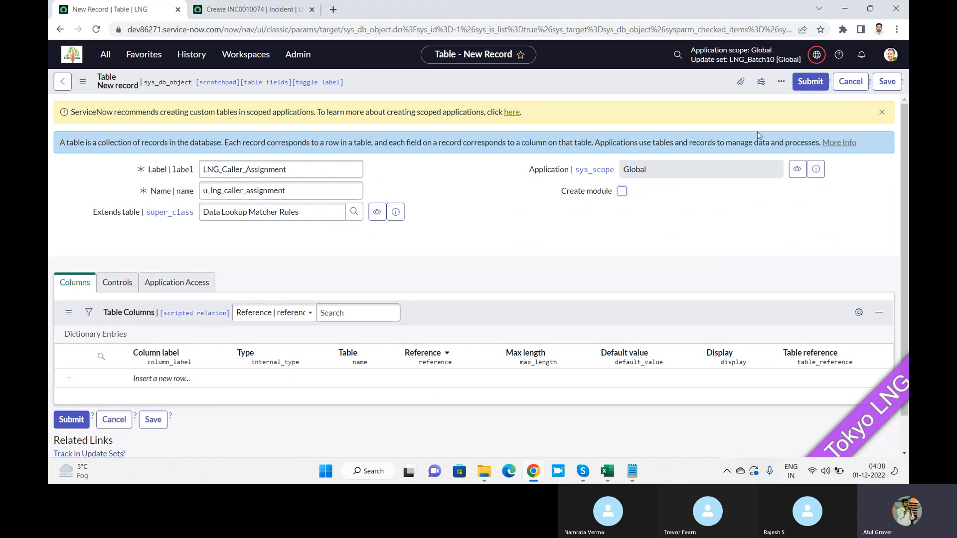
click(887, 83)
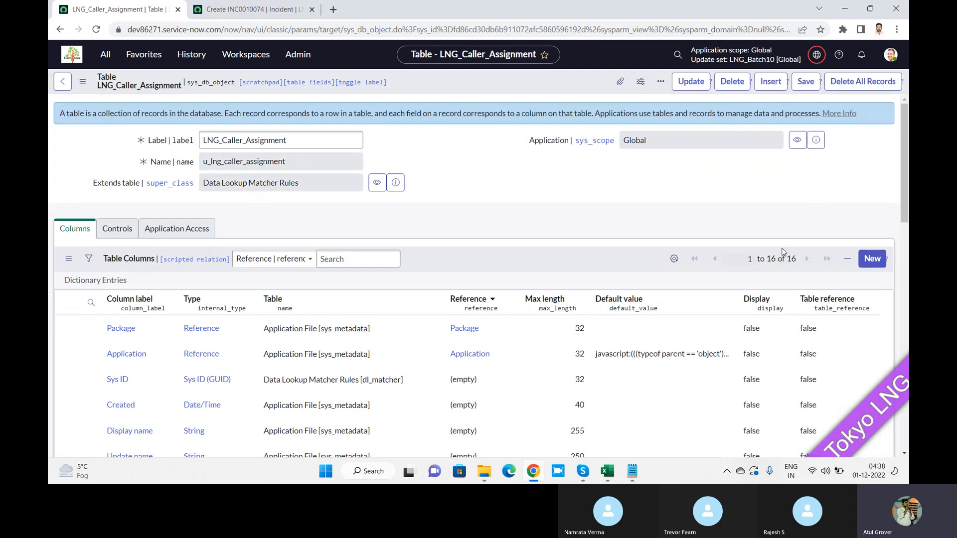
Review the saved table's parent table and check the caller and assignment group fields on the new incident form.
drag(302, 180, 144, 166)
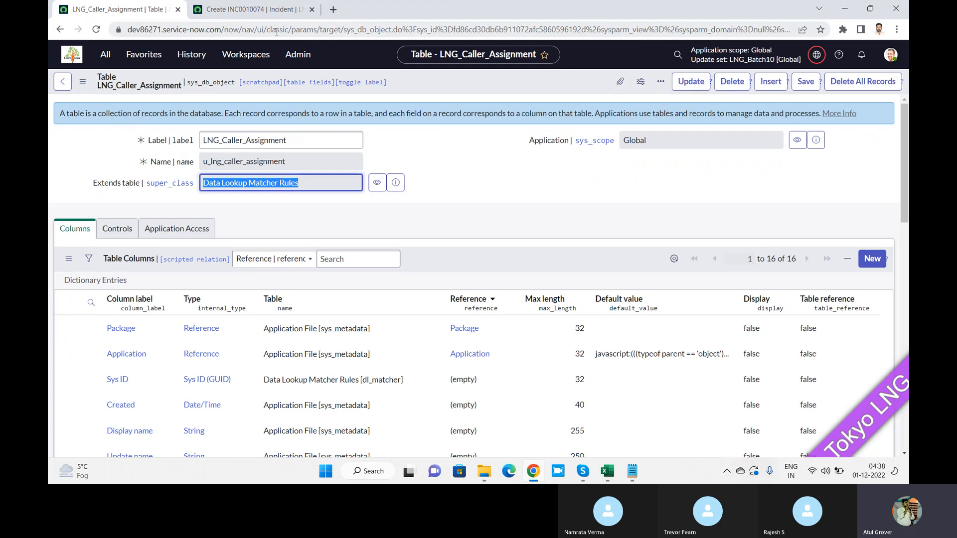
click(260, 10)
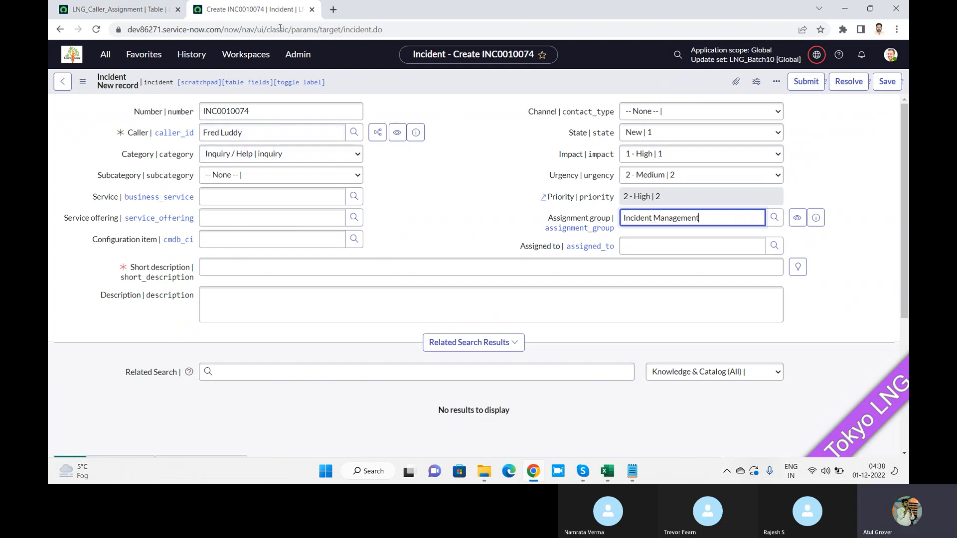
click(119, 9)
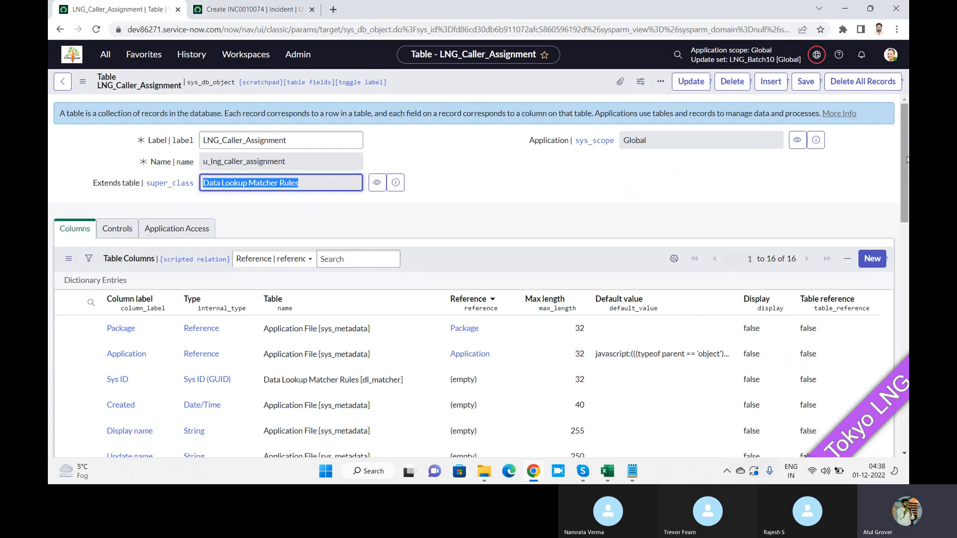
Add a Requestor column of type Reference to the LNG_Caller_Assignment table's columns.
drag(907, 159, 907, 326)
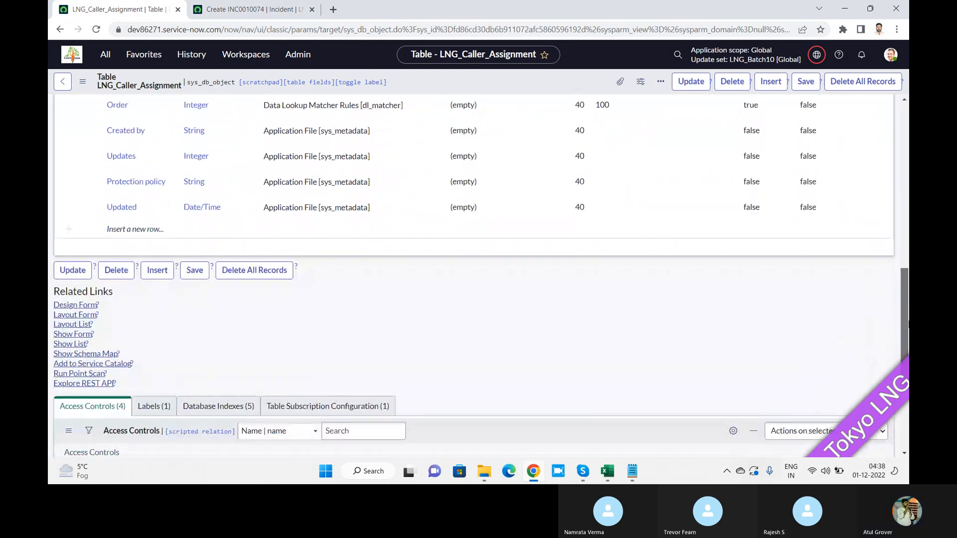
double_click(147, 228)
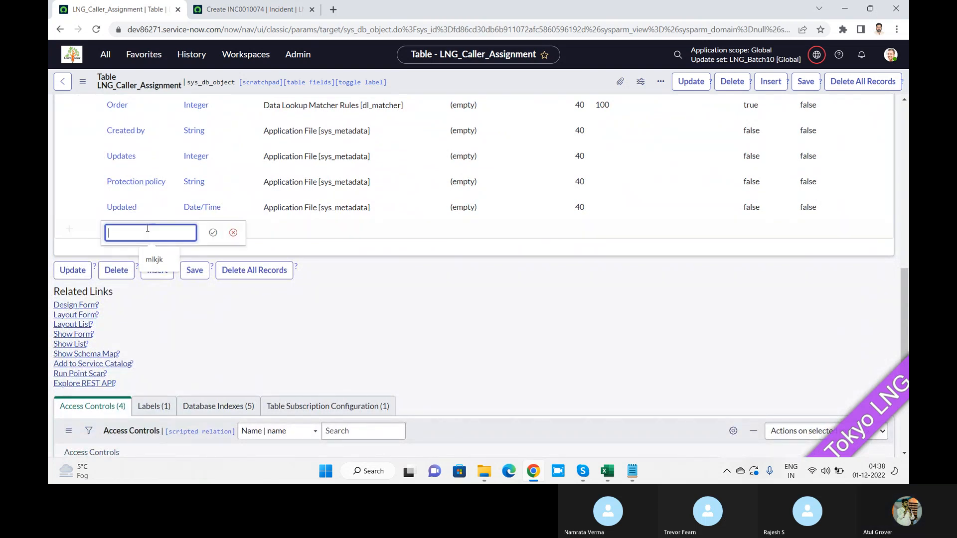
text(Requestor)
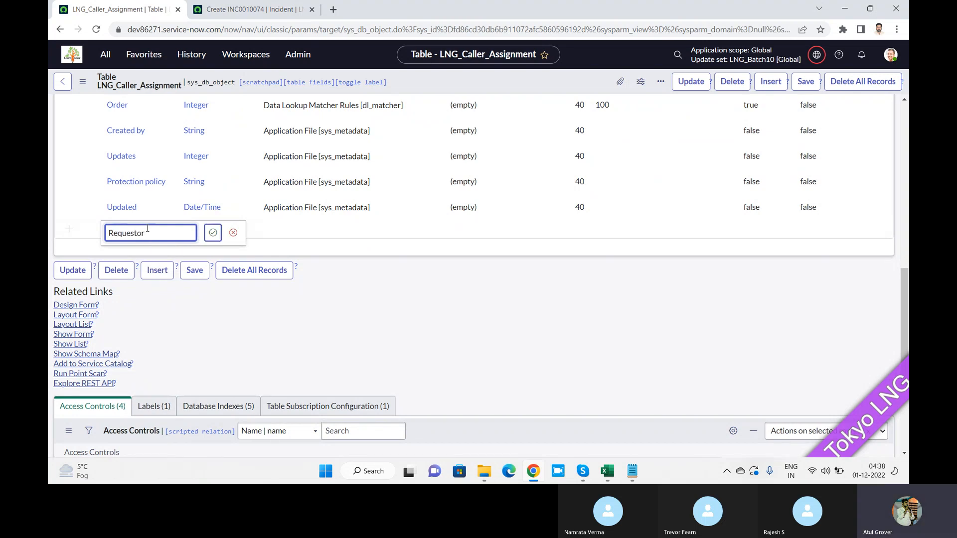
click(212, 235)
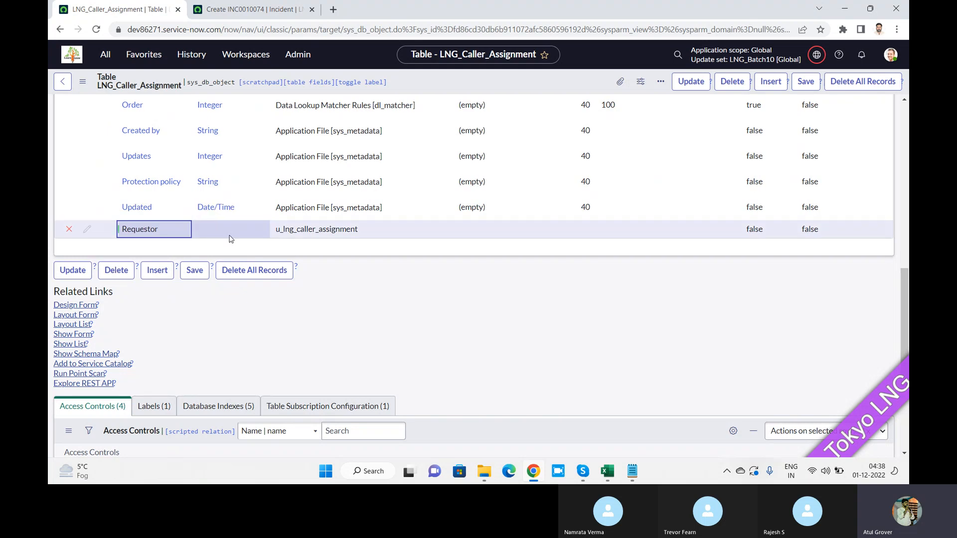
click(230, 237)
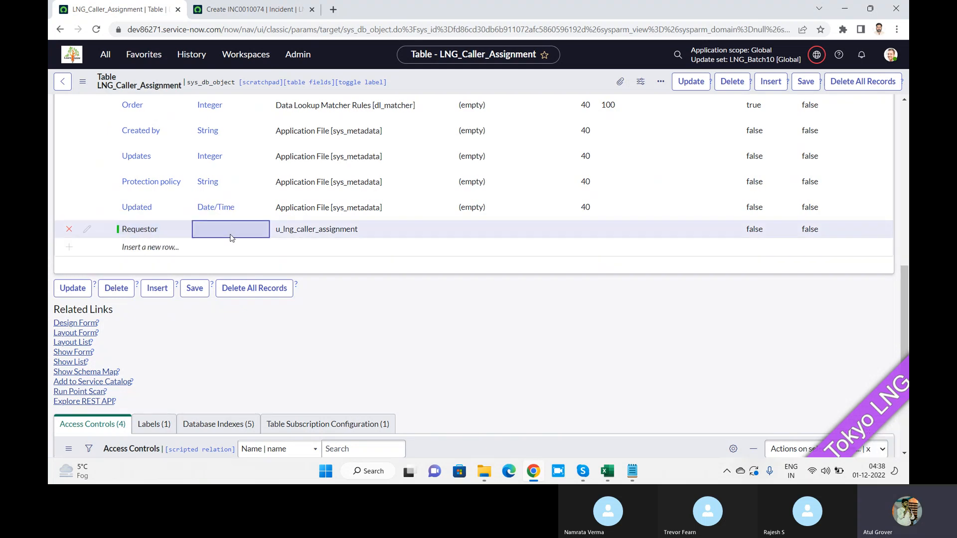
double_click(231, 237)
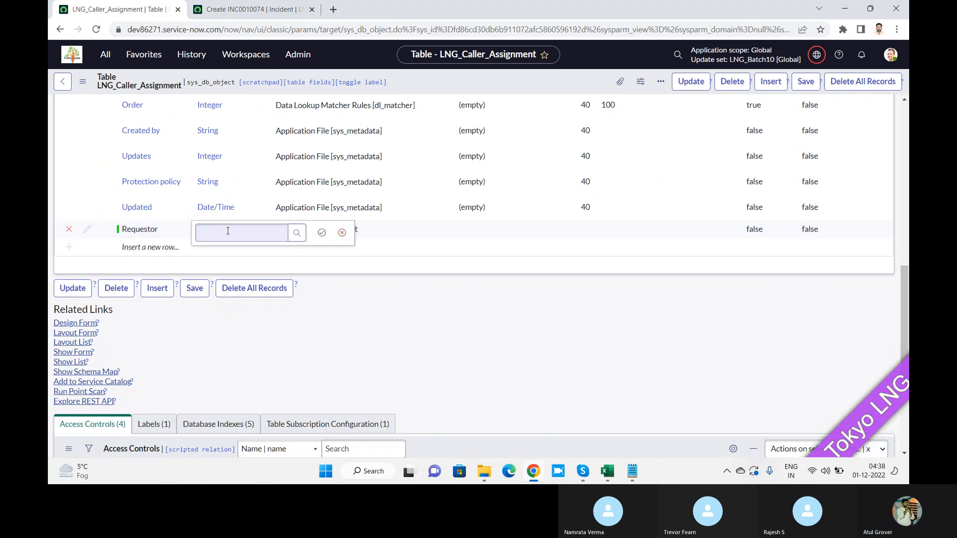
text(refe)
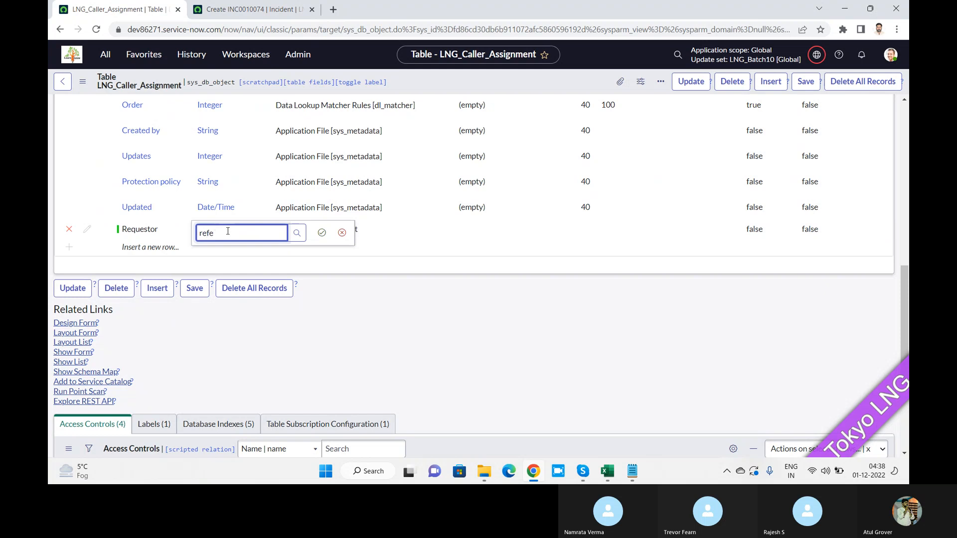
click(229, 264)
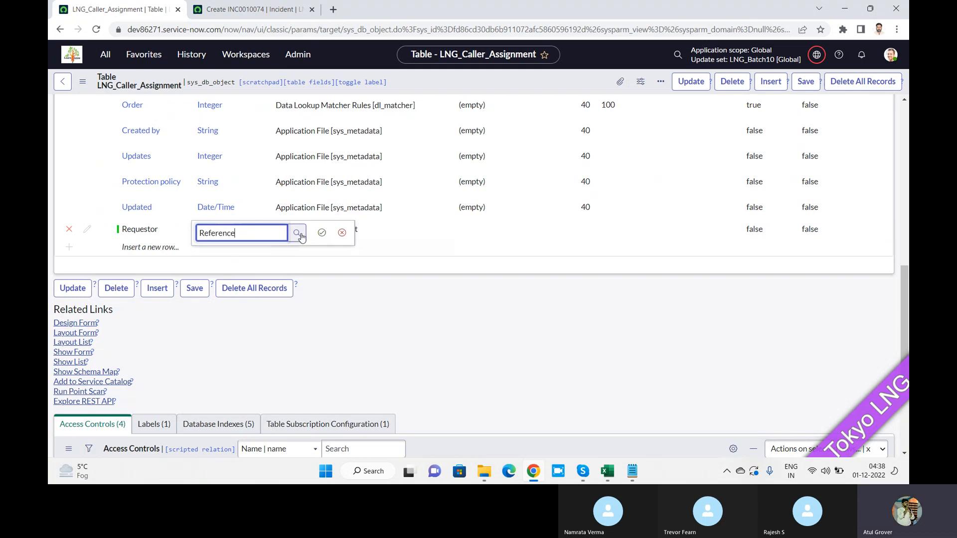
click(322, 233)
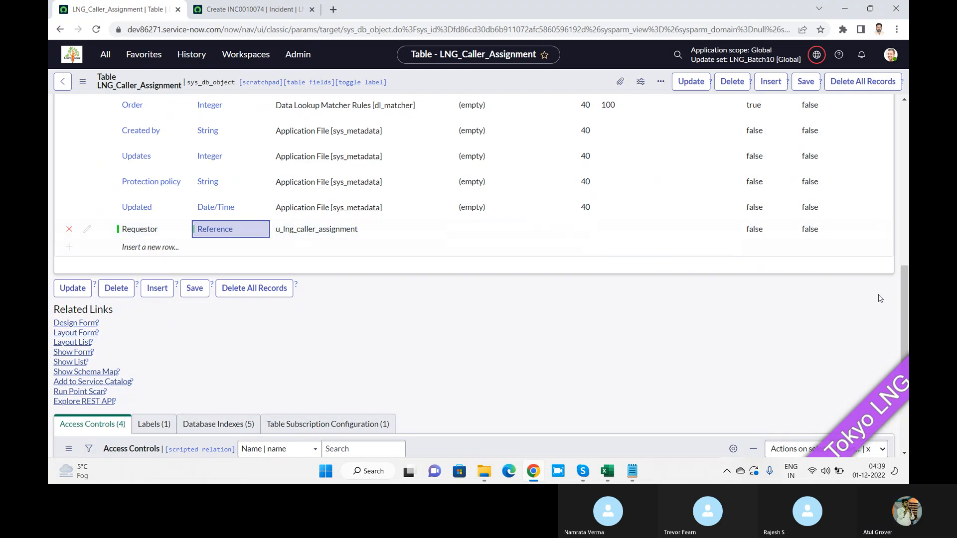
Set the Requestor column's reference to the User table (sys_user).
drag(907, 323, 907, 304)
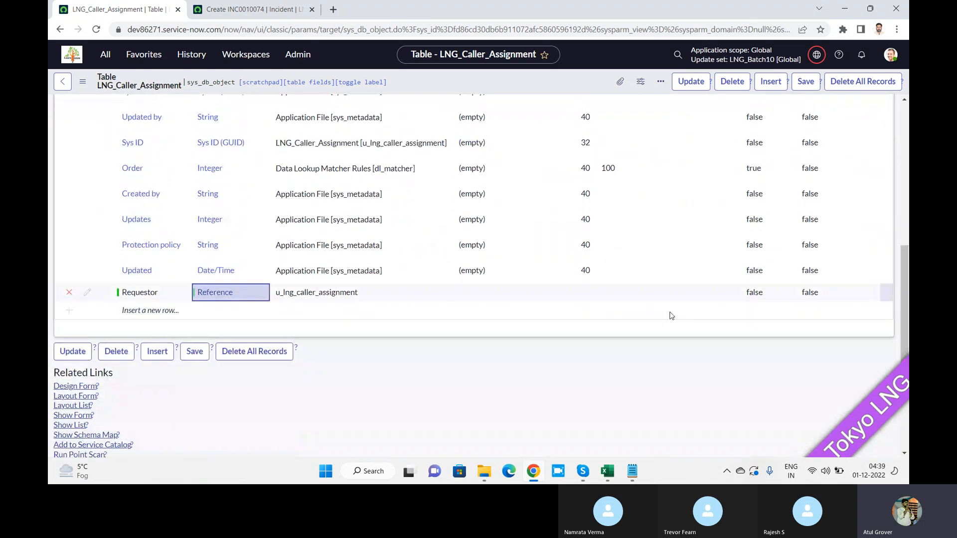
click(483, 300)
click(484, 300)
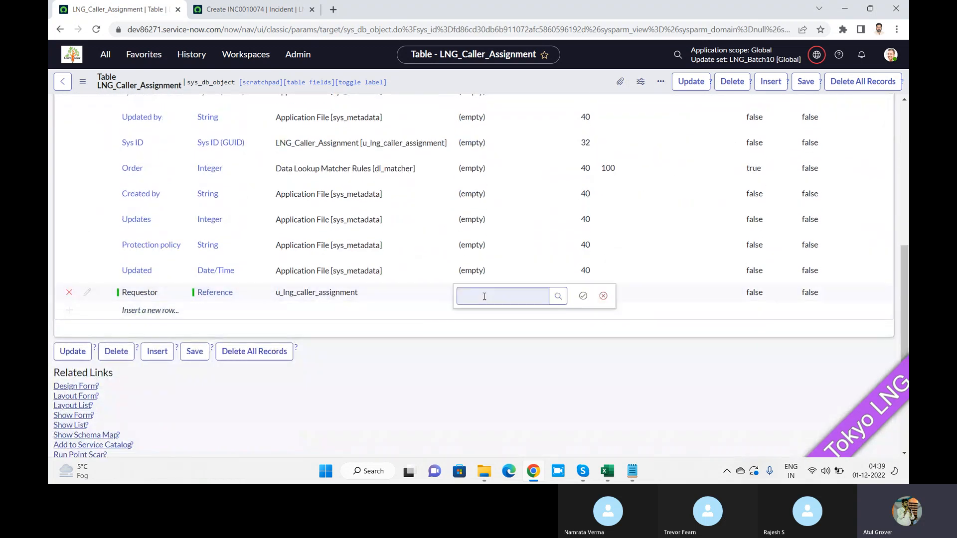
text(sys_user)
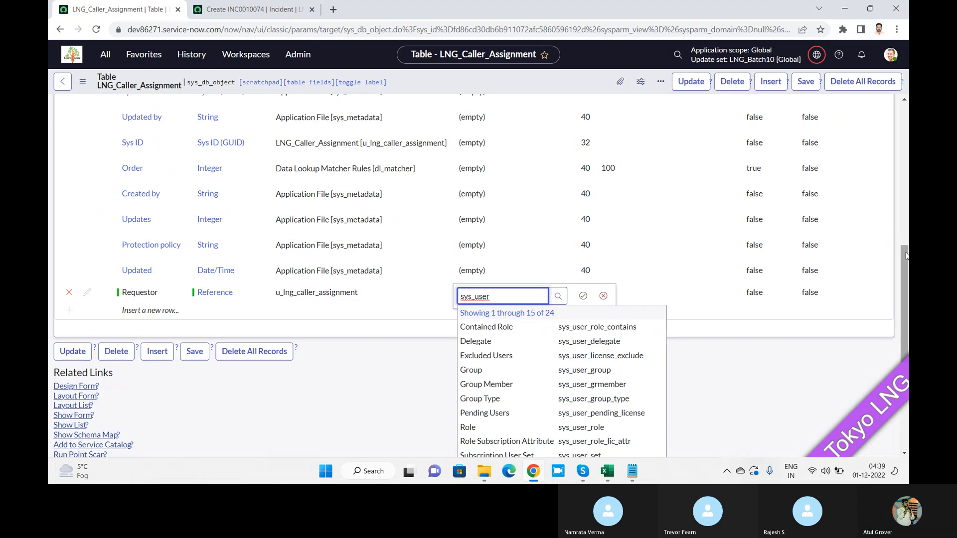
drag(905, 250, 907, 310)
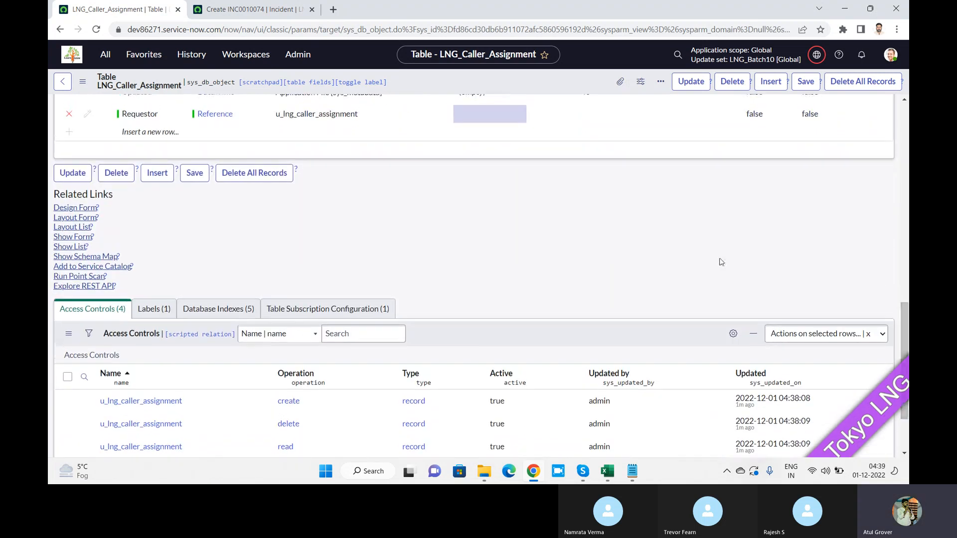
click(490, 115)
click(490, 114)
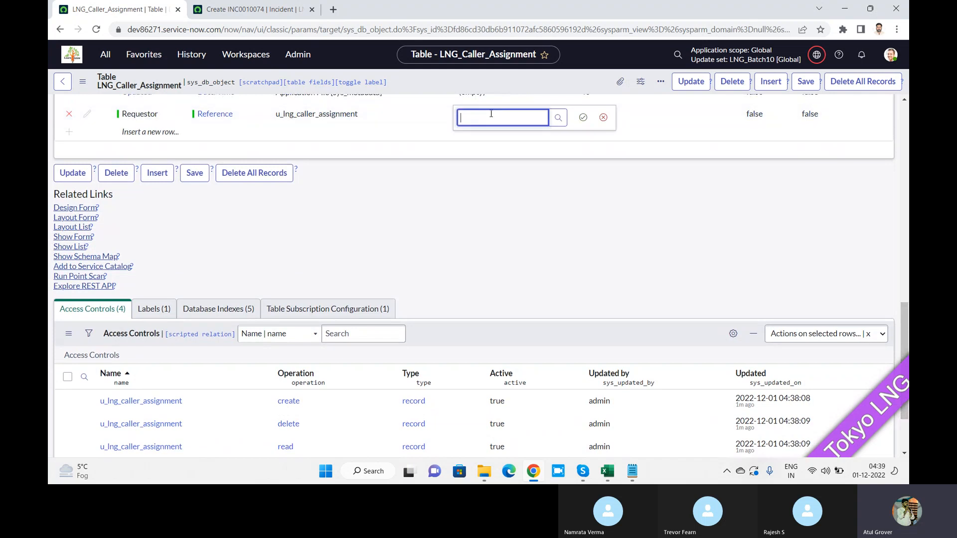
text(sys_user)
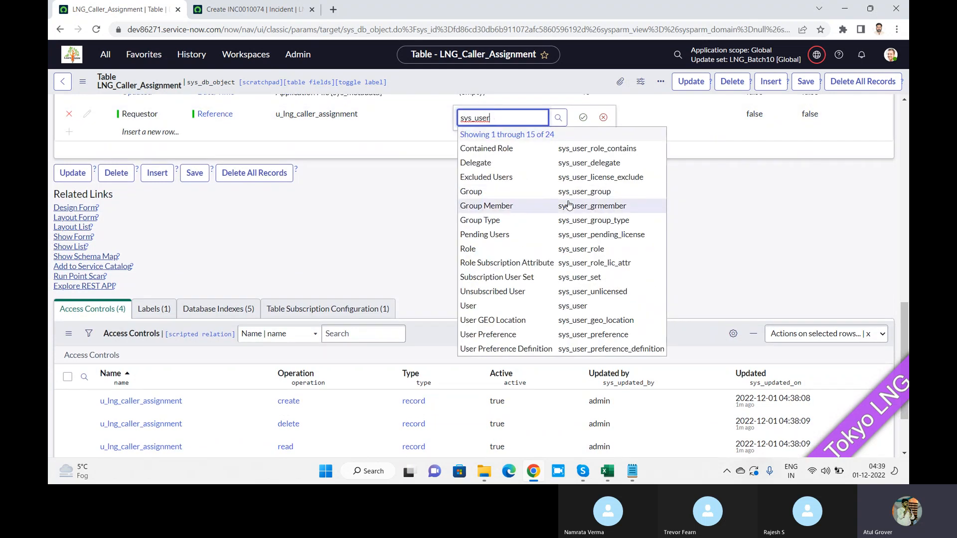
click(572, 306)
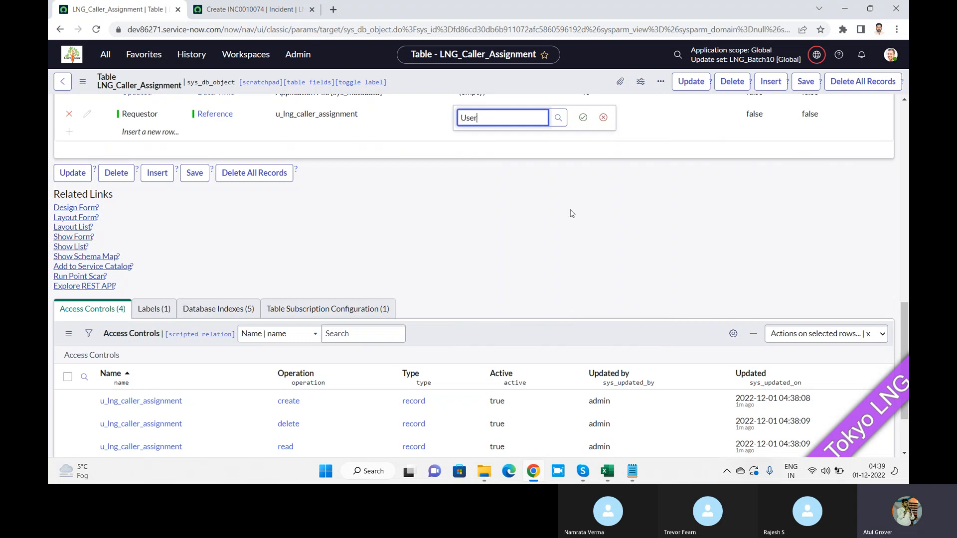
click(582, 117)
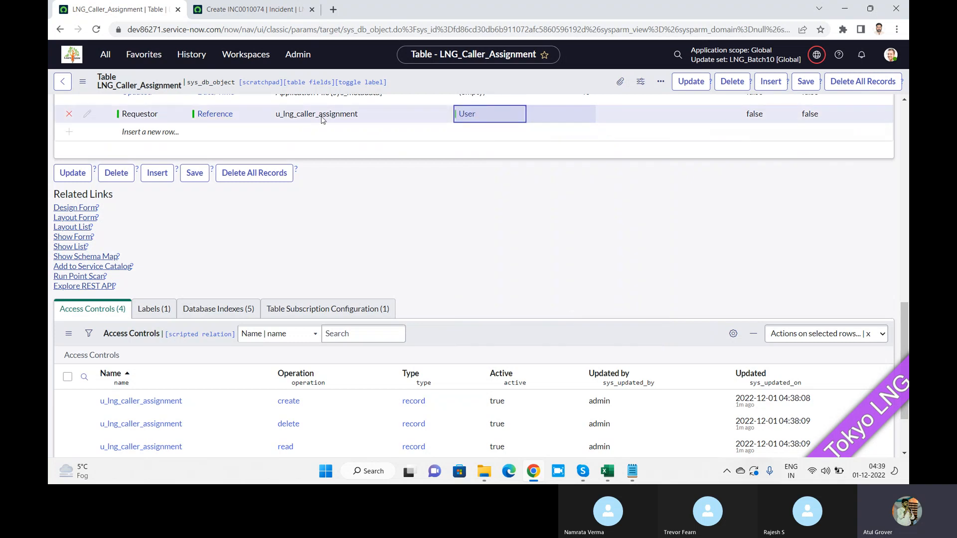
Add a Group column of type Reference to the LNG_Caller_Assignment table's columns.
click(166, 133)
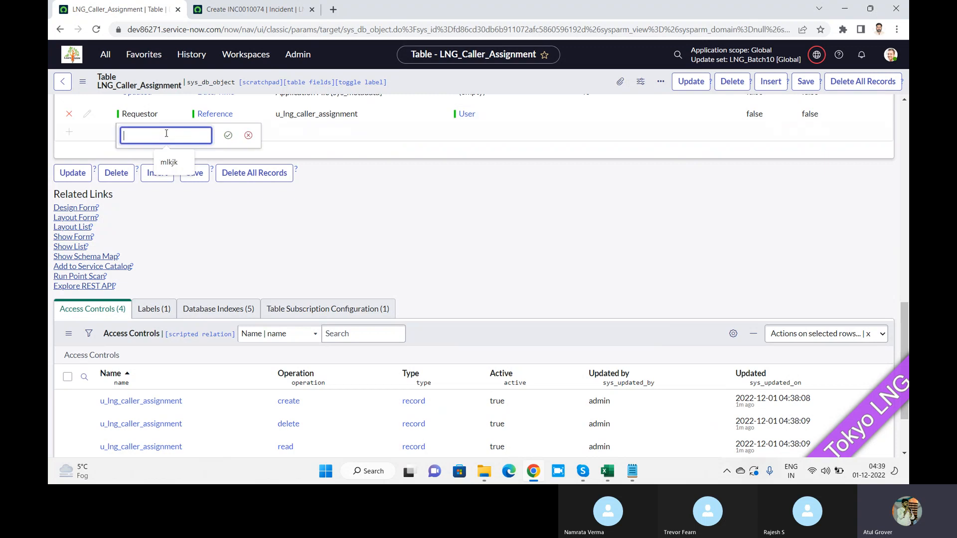
text(Group)
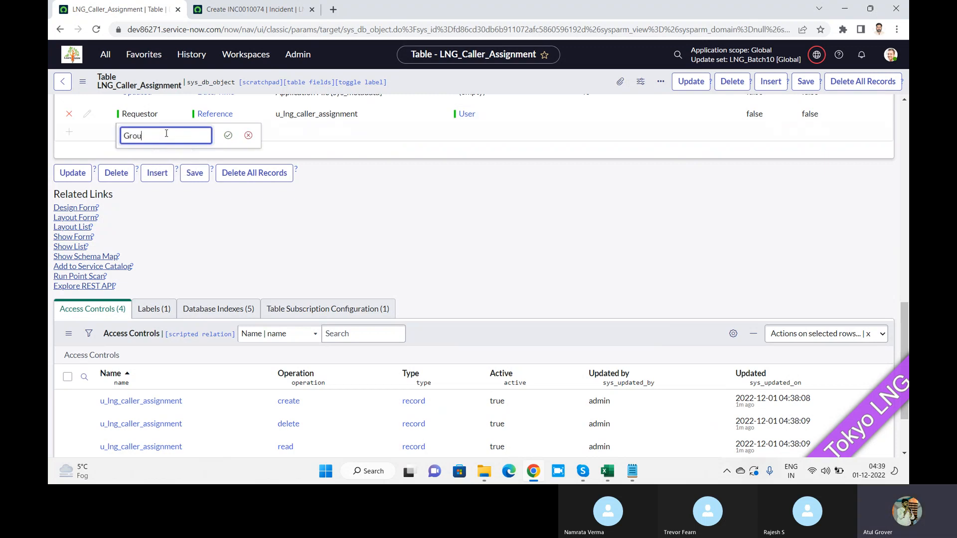
click(228, 136)
right_click(232, 140)
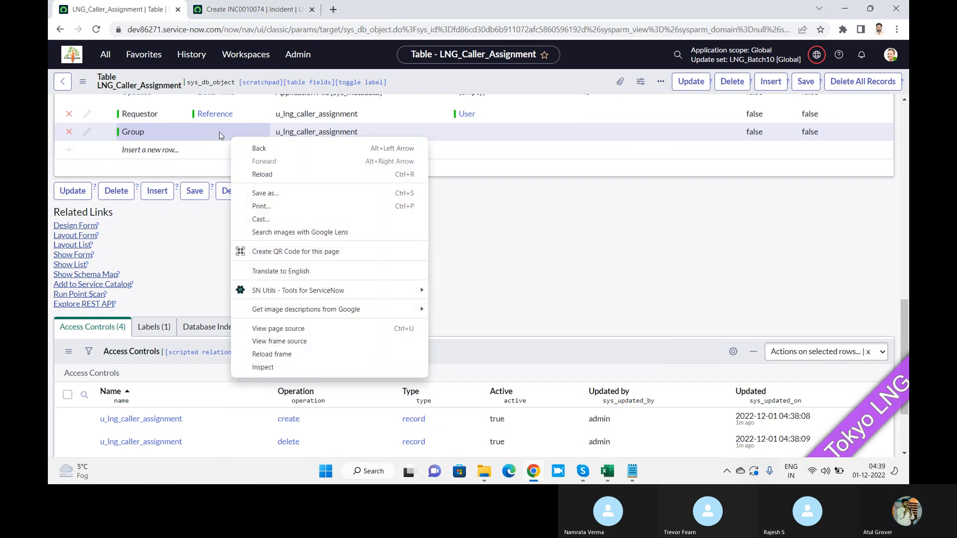
click(218, 132)
click(217, 132)
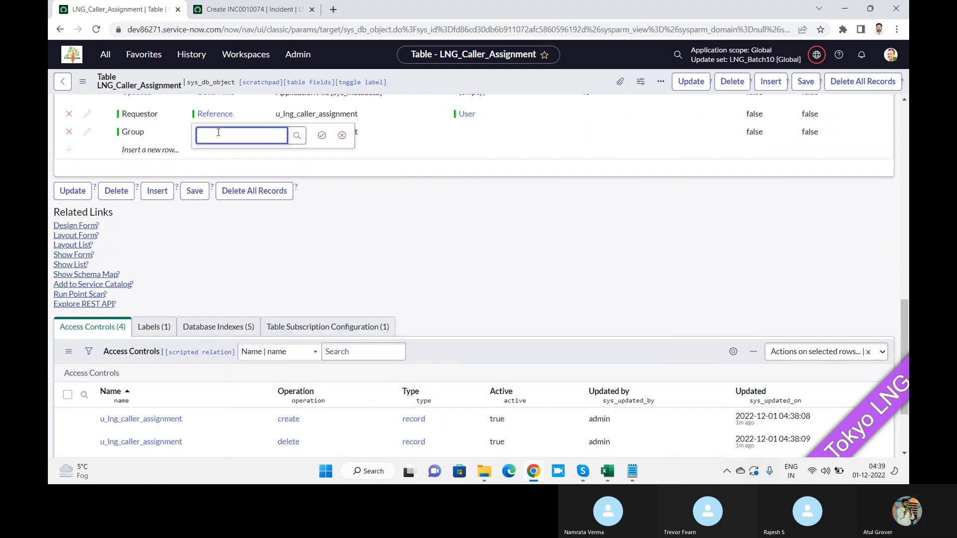
text(refe)
click(220, 165)
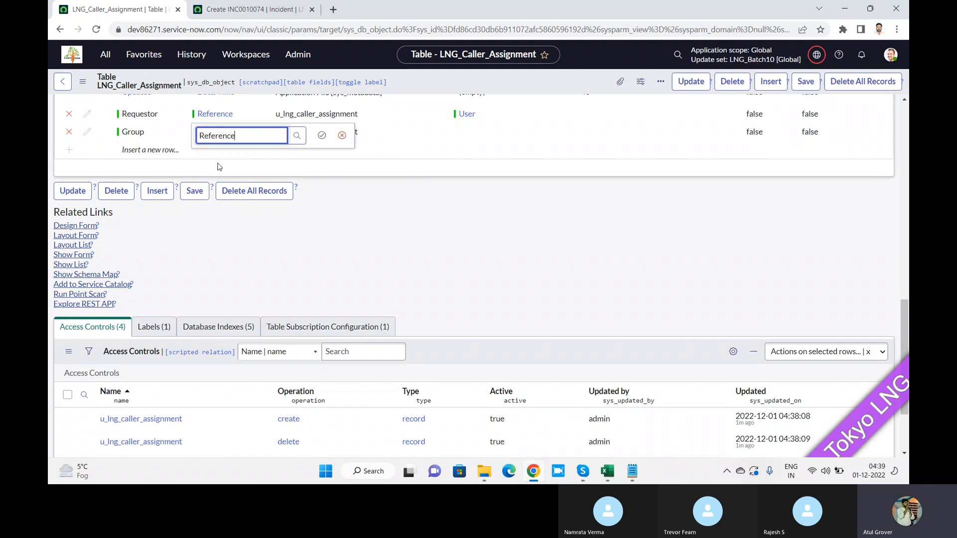
click(321, 135)
Set the Group column's reference to the Group table (sys_user_group) and save the LNG_Caller_Assignment table.
click(497, 135)
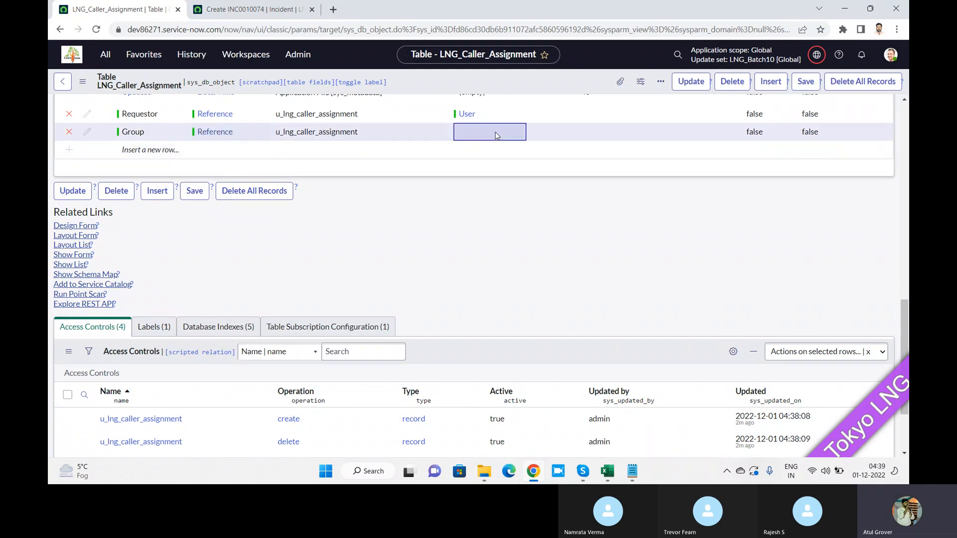
click(496, 134)
text(s)
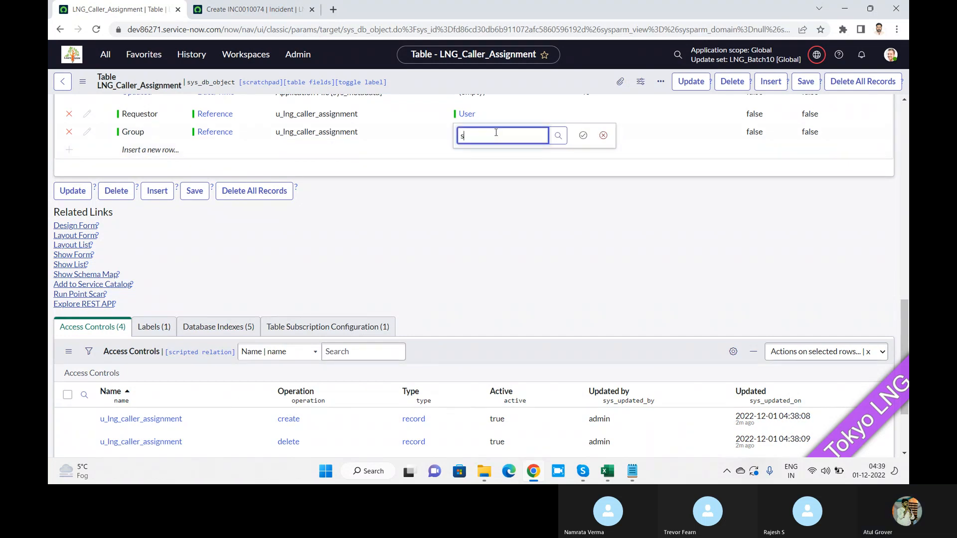
text(ys_gfroup)
key(BackSpace)
key(BackSpace)
key(BackSpace)
key(BackSpace)
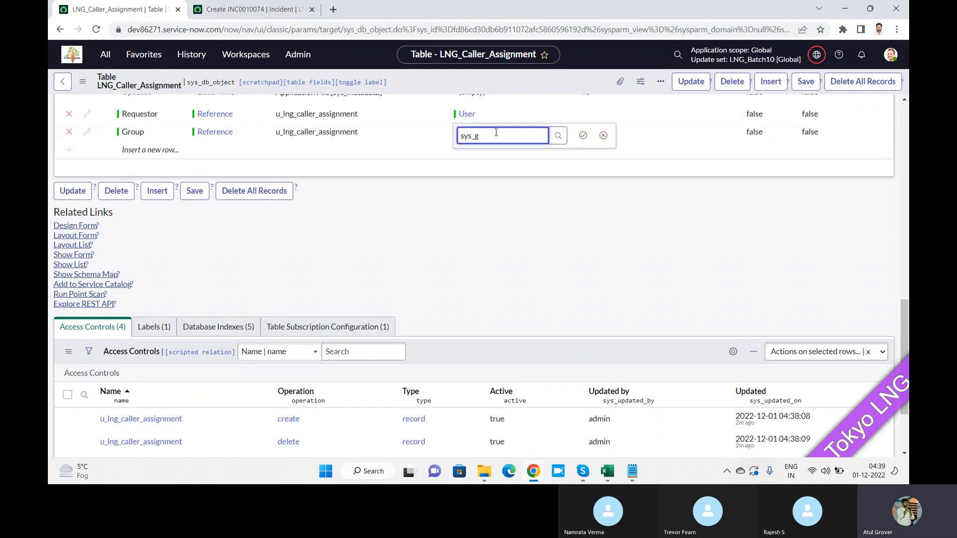
text(roup)
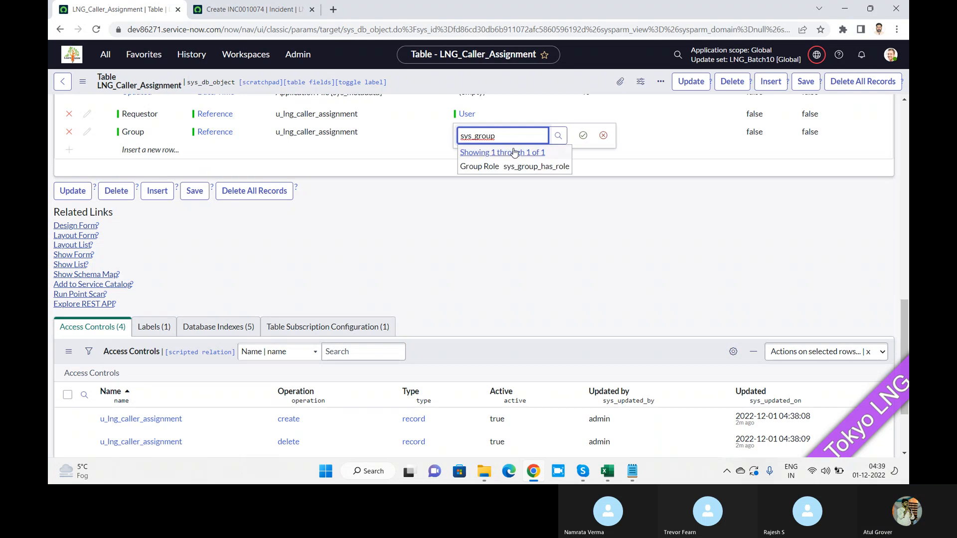
key(Left)
key(Left)
key(Left)
key(Left)
key(Left)
key(shift+Home)
key(BackSpace)
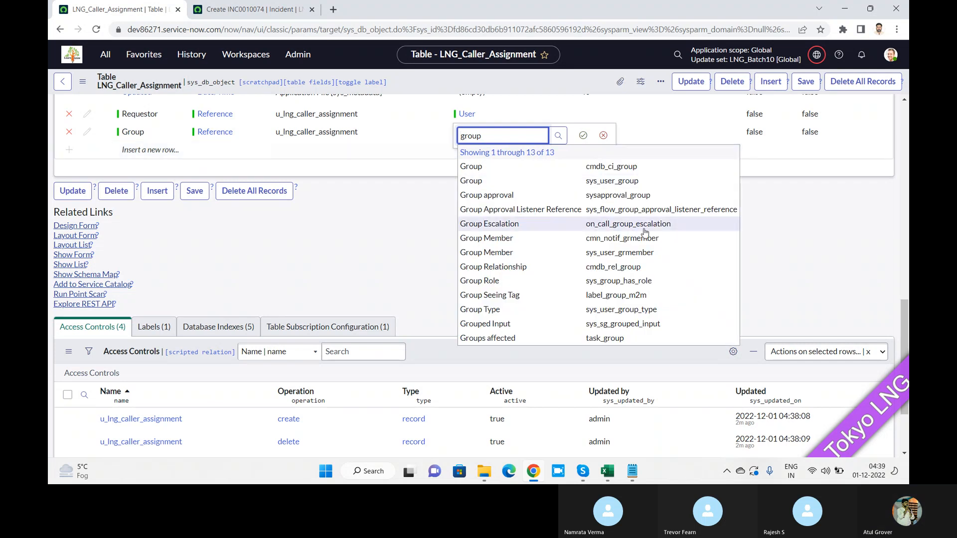
click(643, 182)
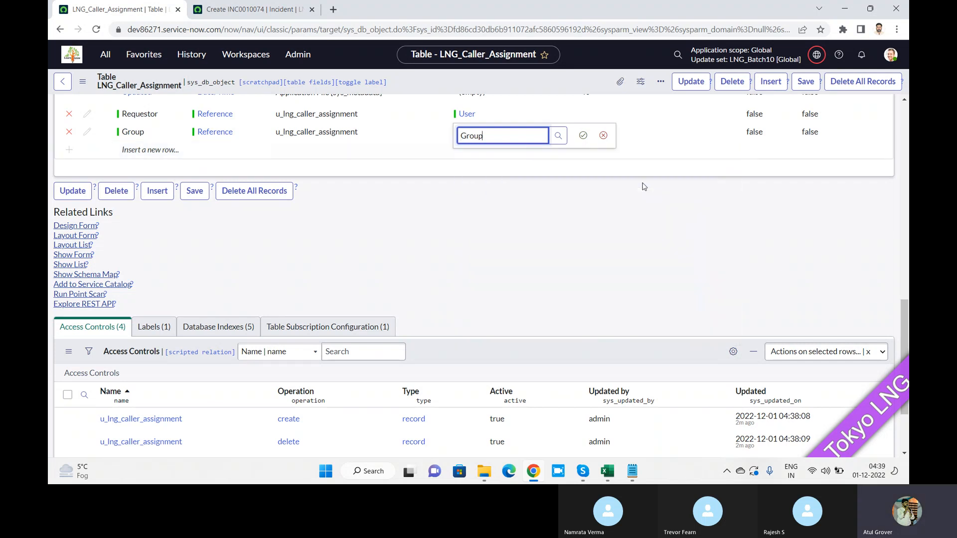
click(583, 135)
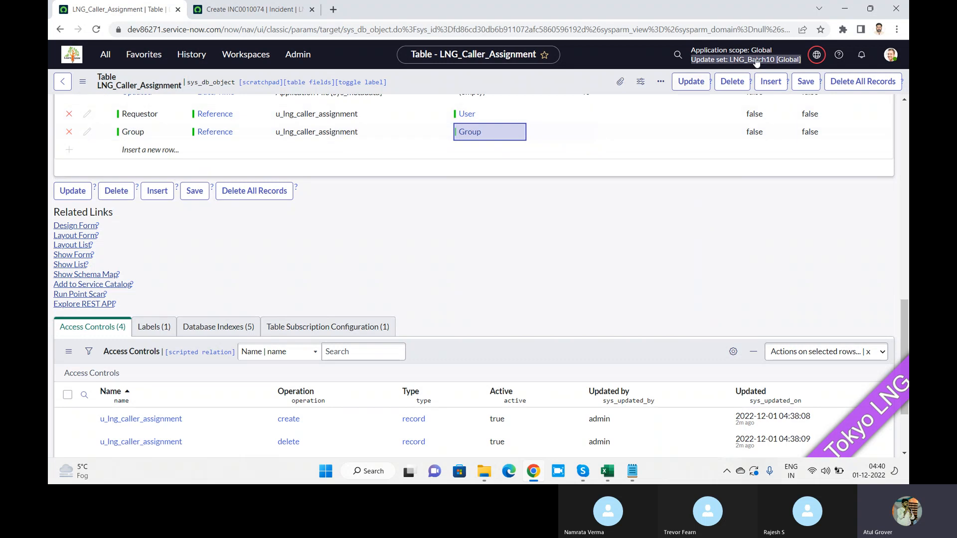
click(807, 84)
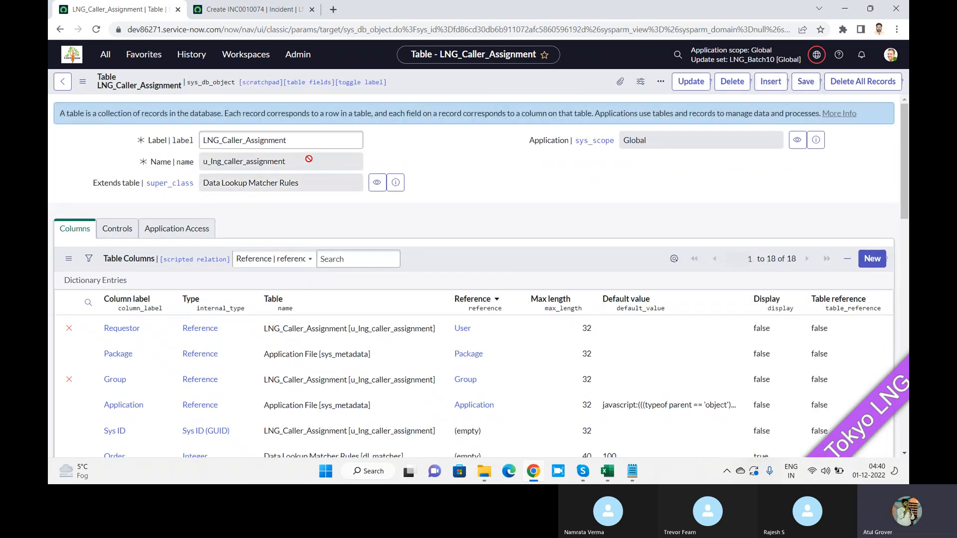
Copy the table's internal name, and add "- enter data" to the Lookup line of the Notepad notes.
drag(307, 157, 192, 162)
key(ctrl+c)
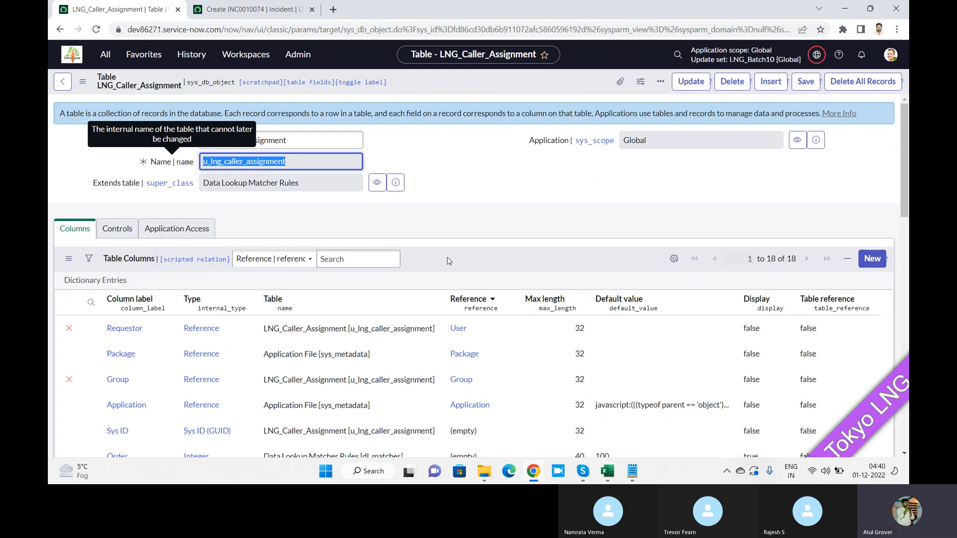
click(632, 471)
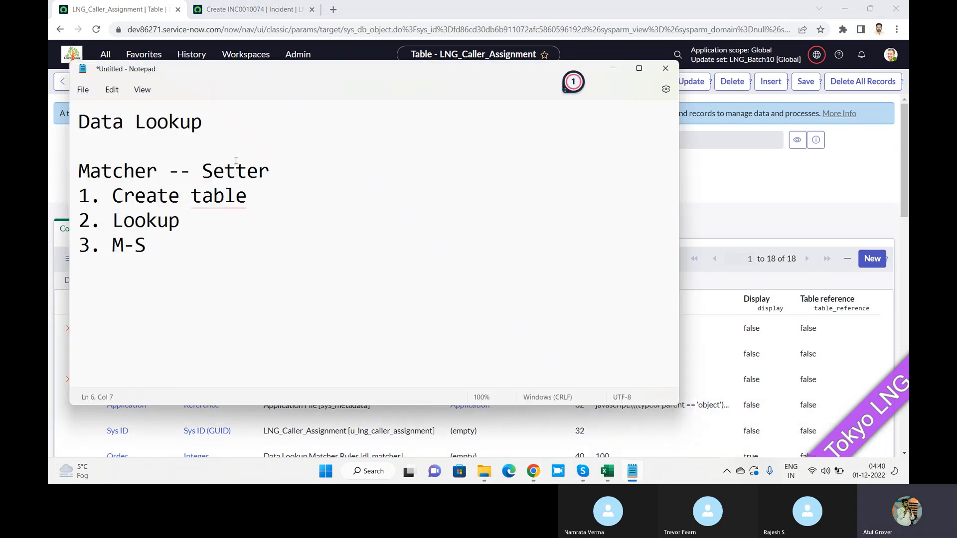
drag(248, 198, 115, 202)
click(189, 224)
text(- enter )
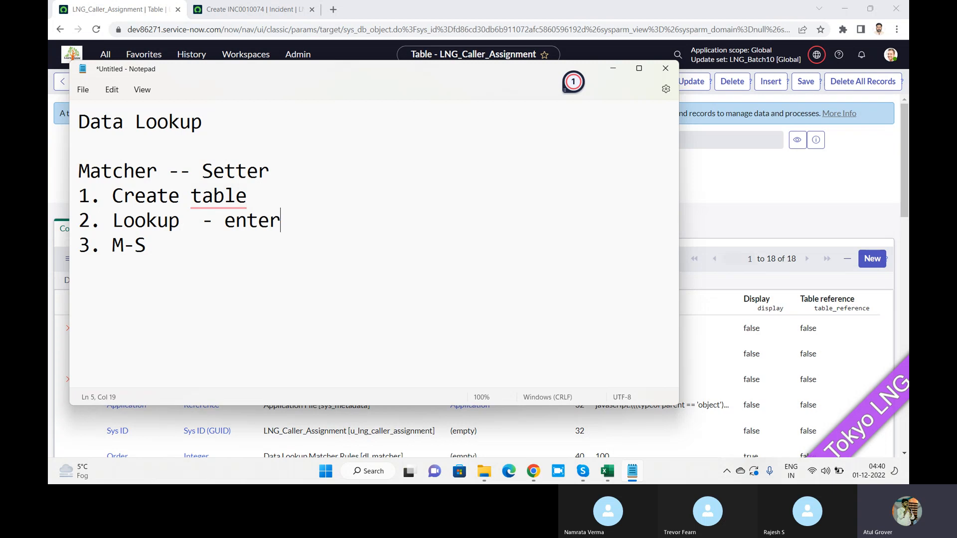
text(data)
key(alt+Tab)
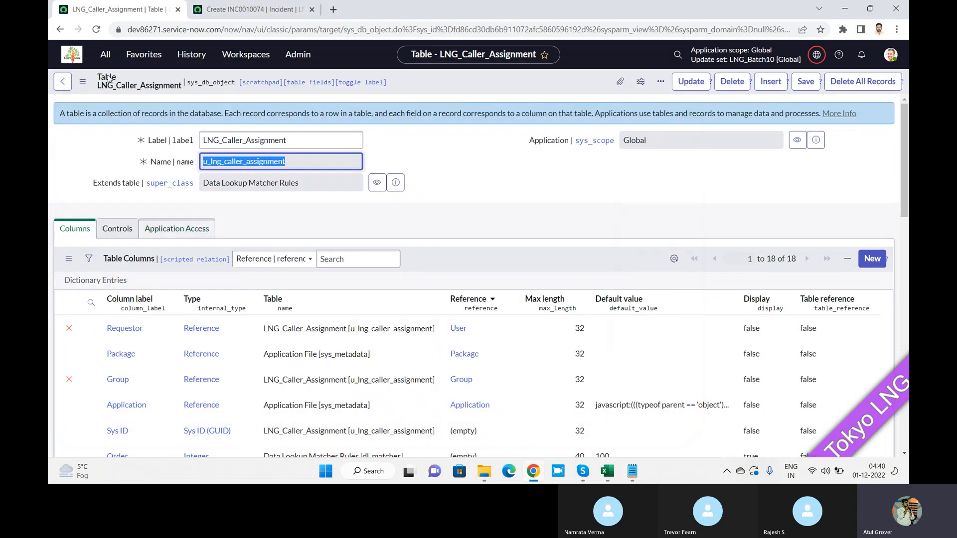
Open the record list of the new table with u_lng_caller_assignment.list.
click(103, 56)
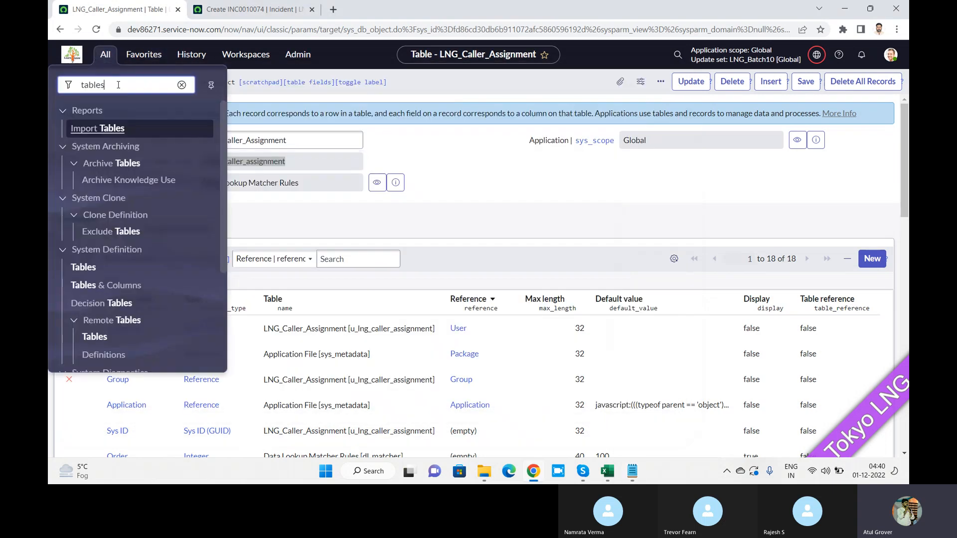
key(ctrl+v)
text(.list)
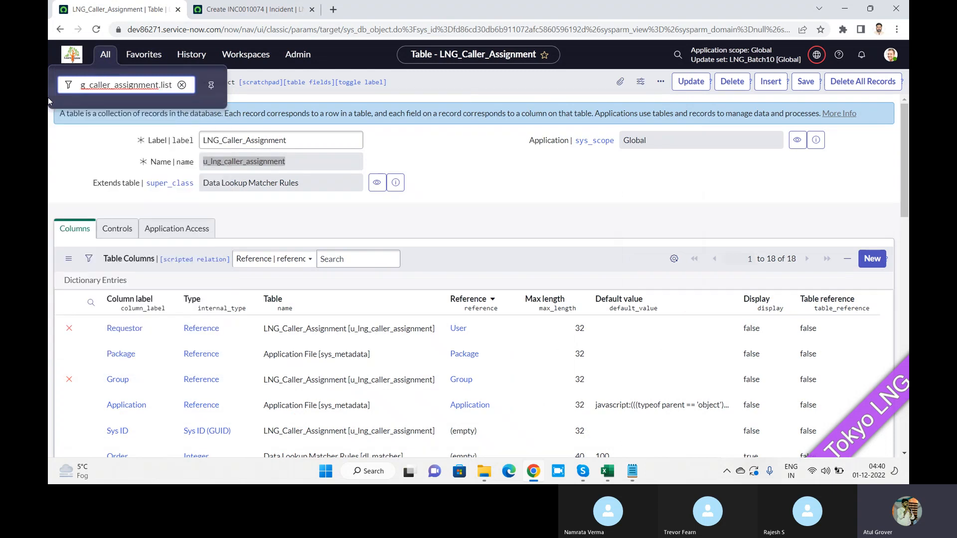
key(Return)
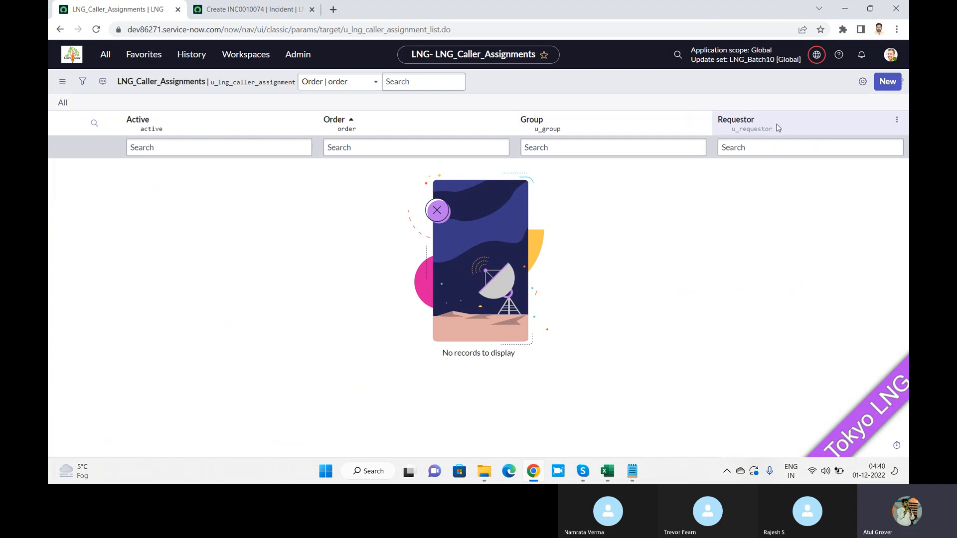
Create and submit an LNG_Caller_Assignment record with the chosen user as Requestor and Incident Management as Group.
click(890, 82)
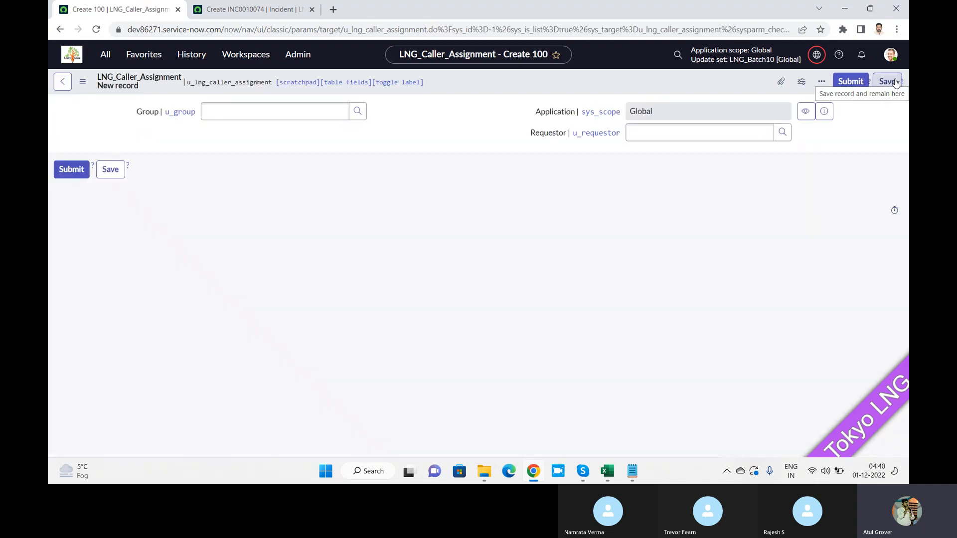
click(718, 130)
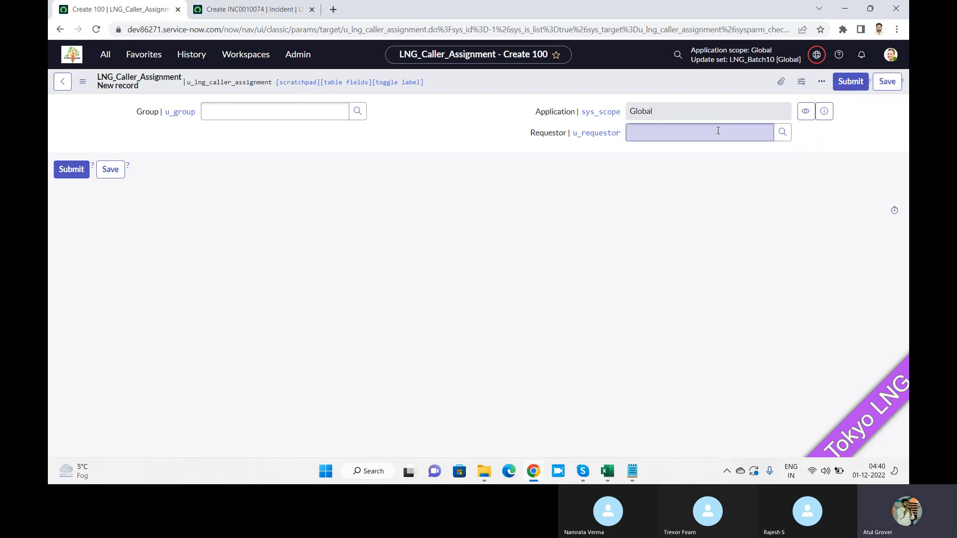
text(fred)
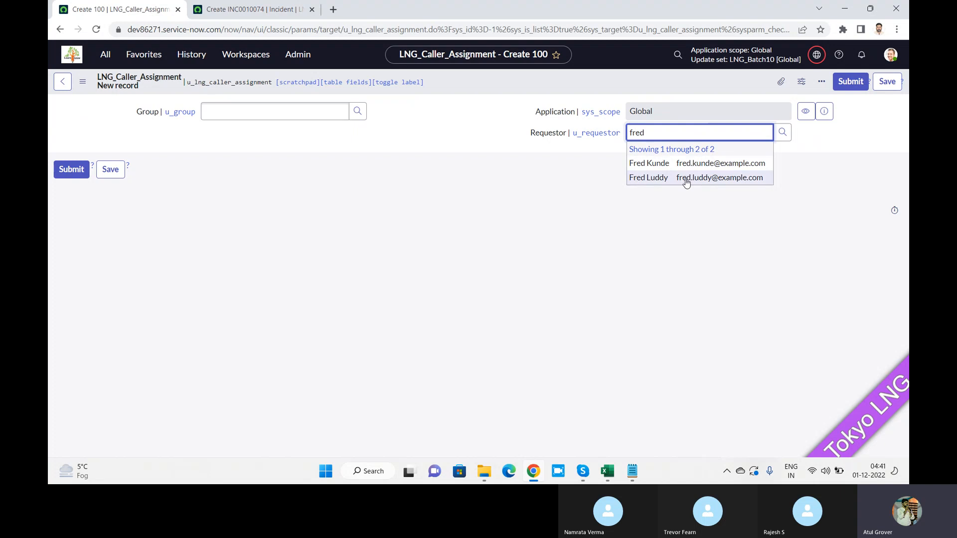
click(683, 178)
click(322, 109)
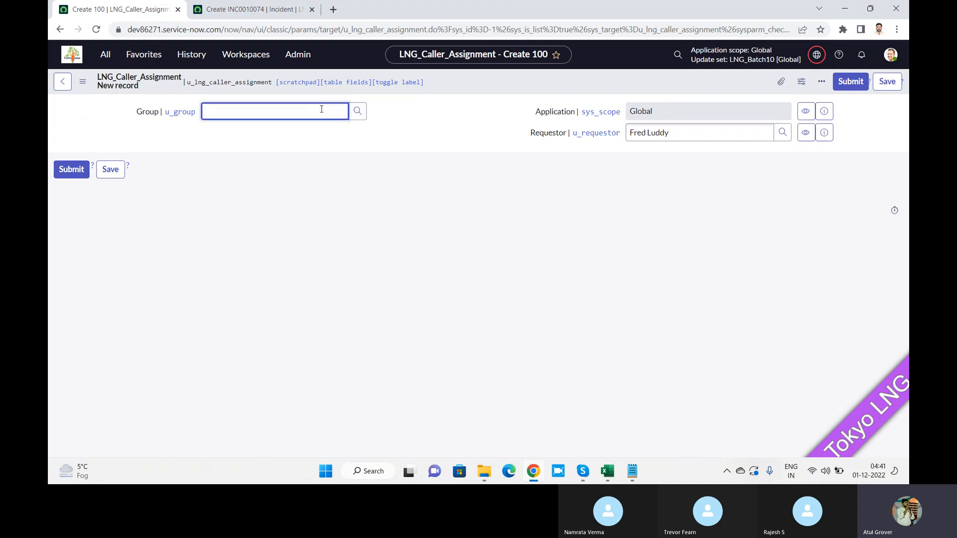
text(incid)
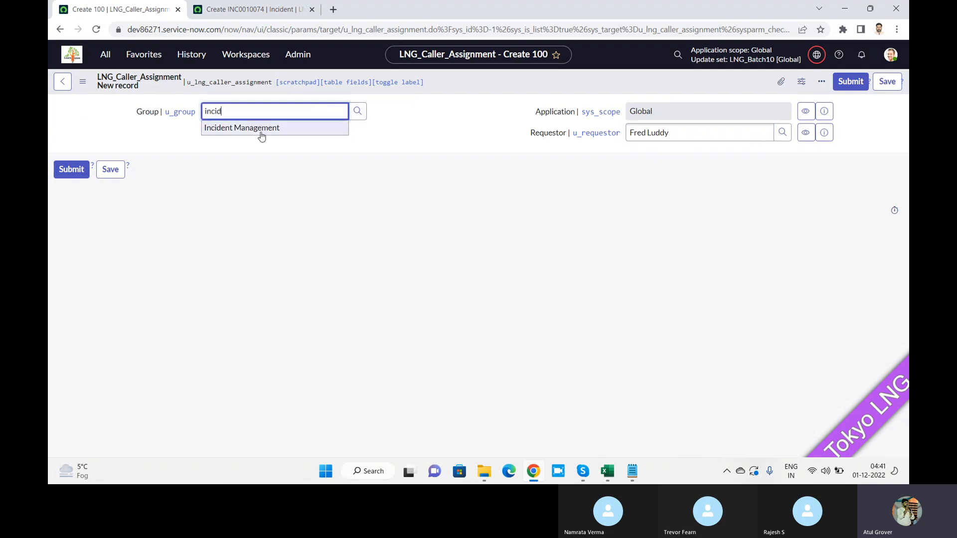
click(263, 129)
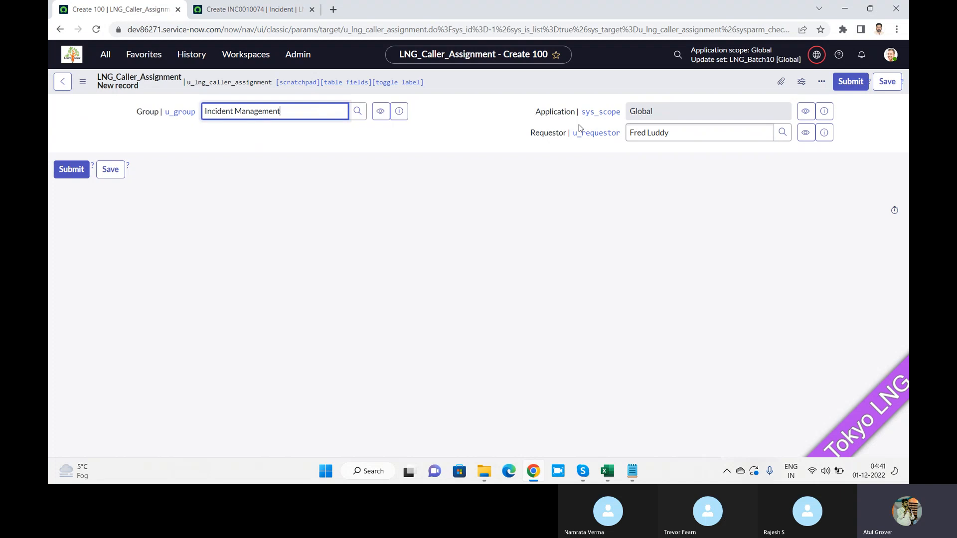
click(859, 83)
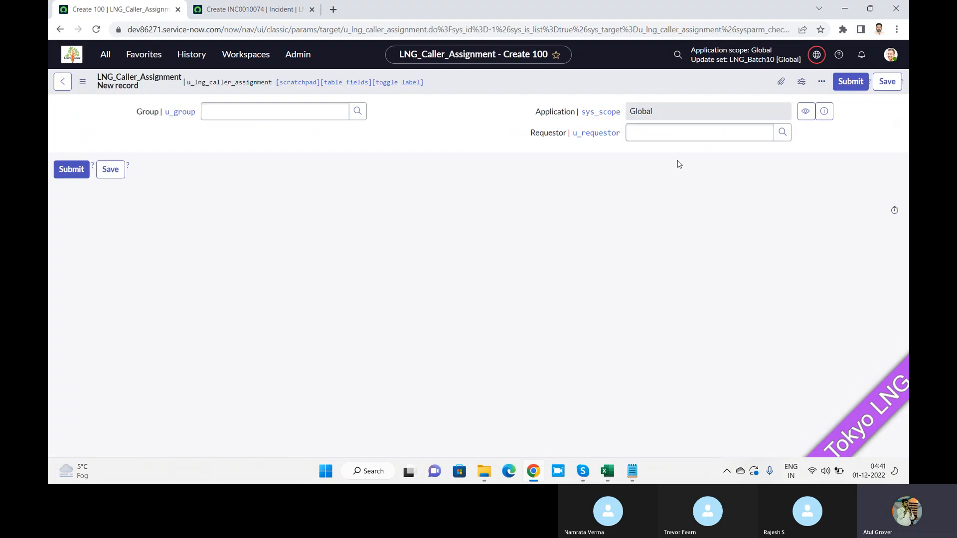
Fill in and submit a second LNG_Caller_Assignment record with another chosen user as Requestor and Change Management as Group.
click(681, 131)
text(raje)
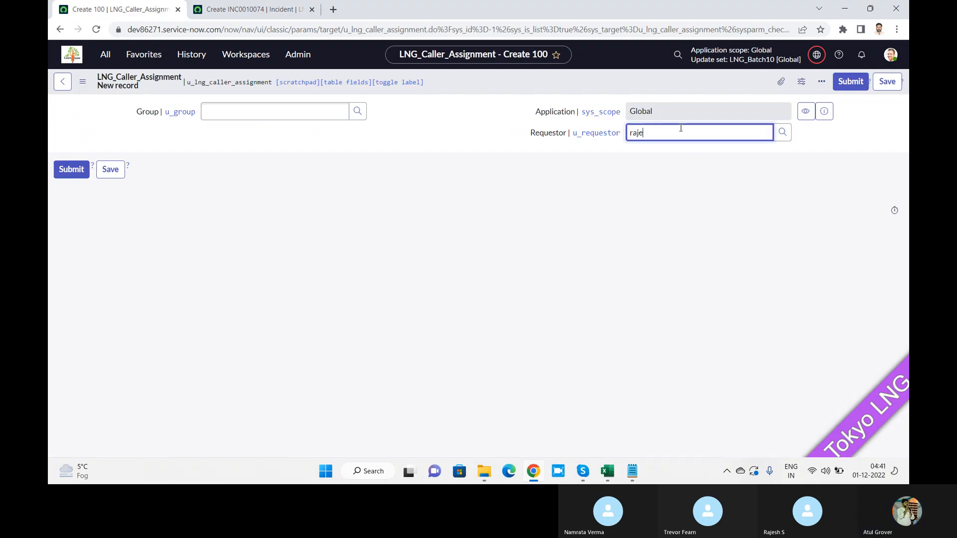
click(663, 164)
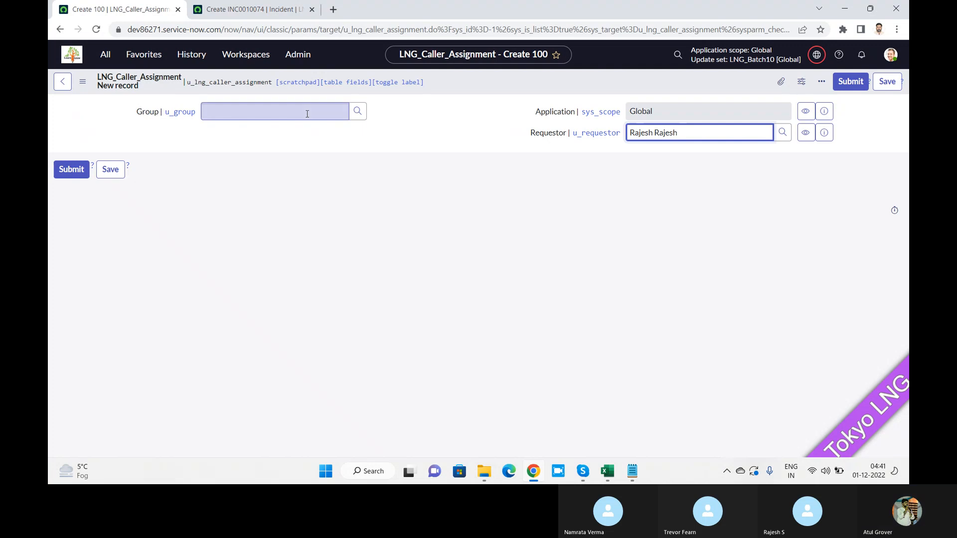
click(307, 113)
text(Change)
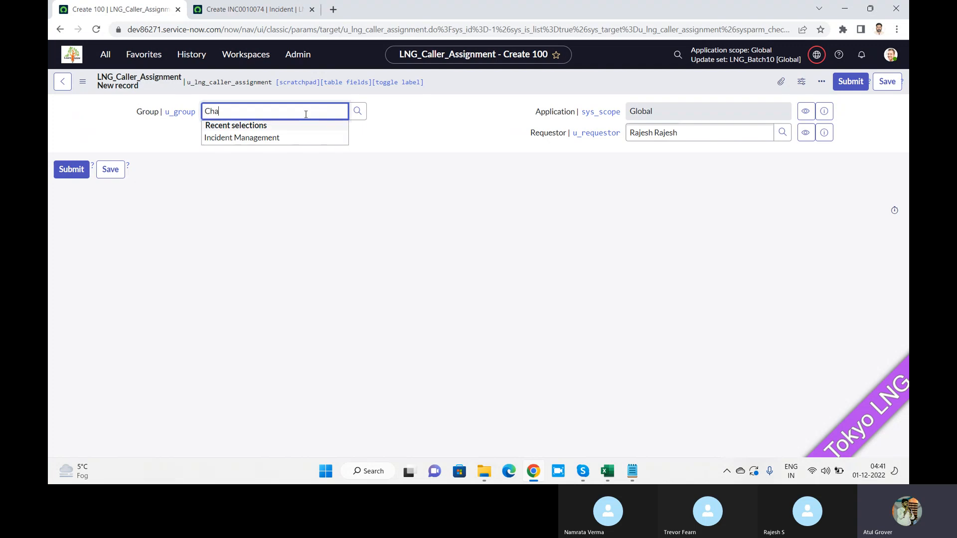
key(BackSpace)
key(BackSpace)
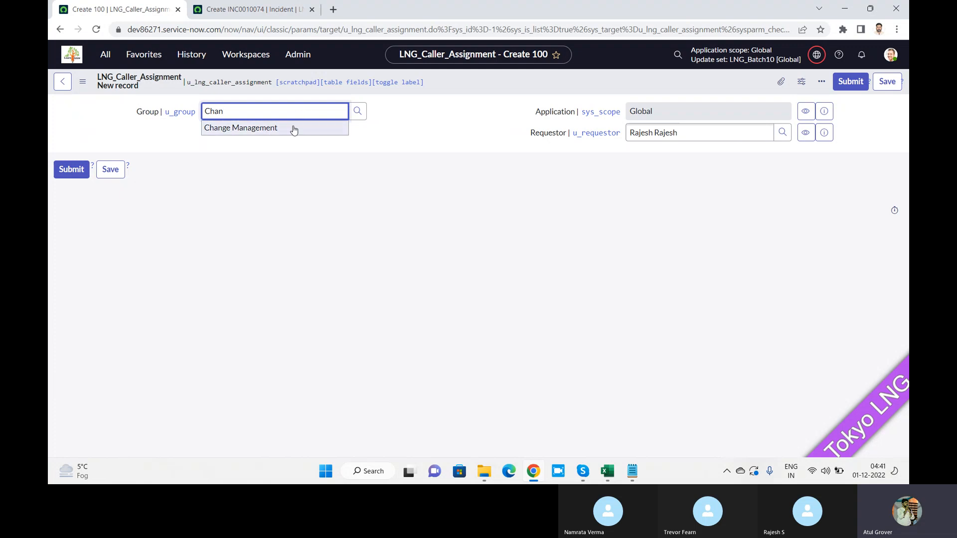
click(293, 128)
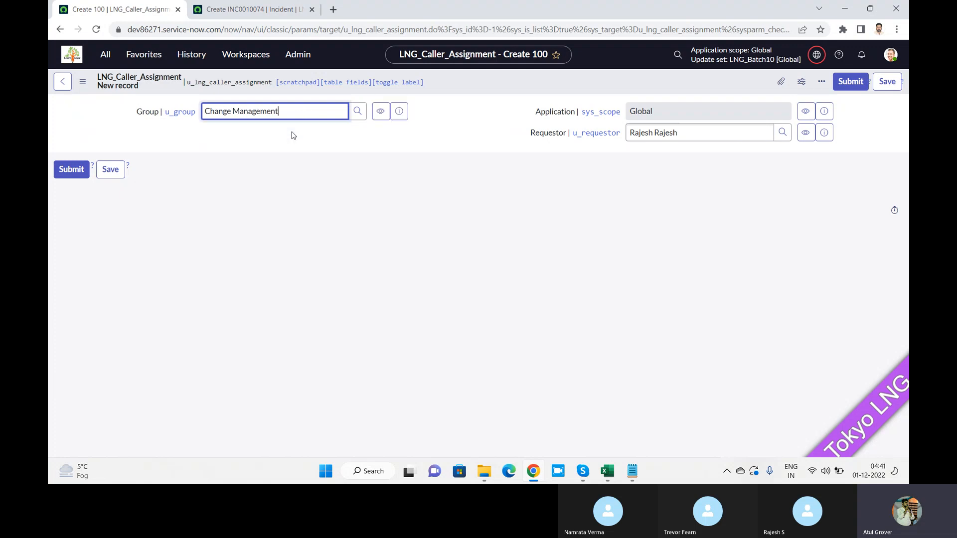
click(856, 85)
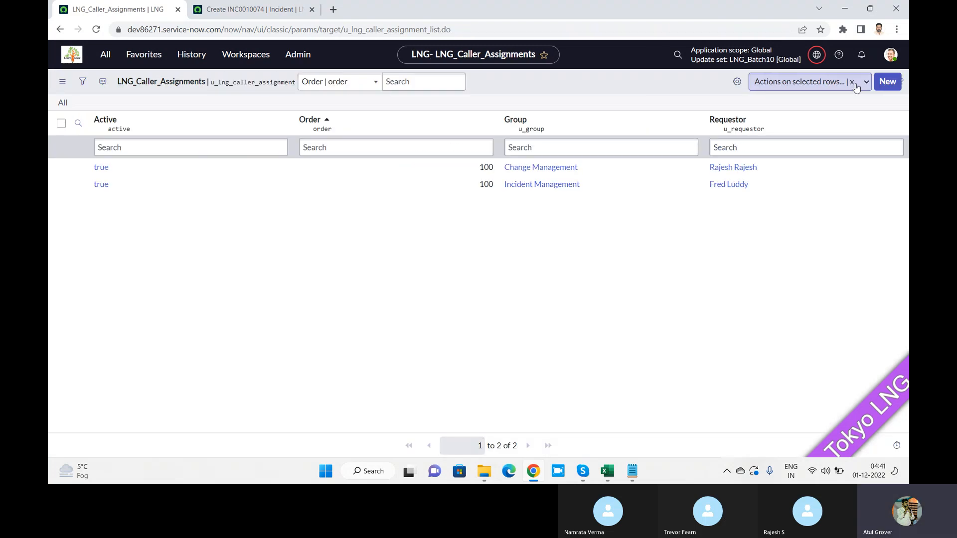
Correct the first numbered line of the Notepad notes to "Create a table", and return to the ServiceNow list in the browser.
key(alt+Tab)
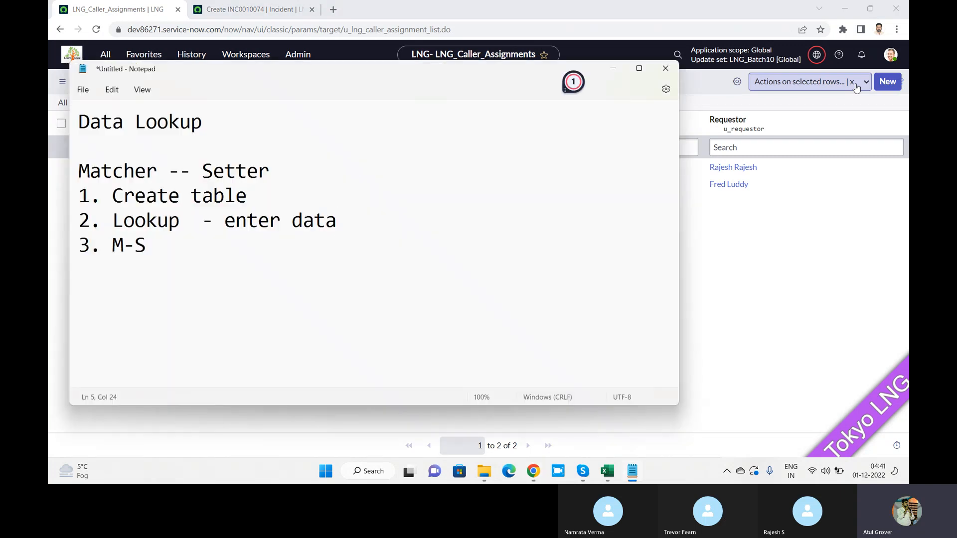
mouse_move(212, 196)
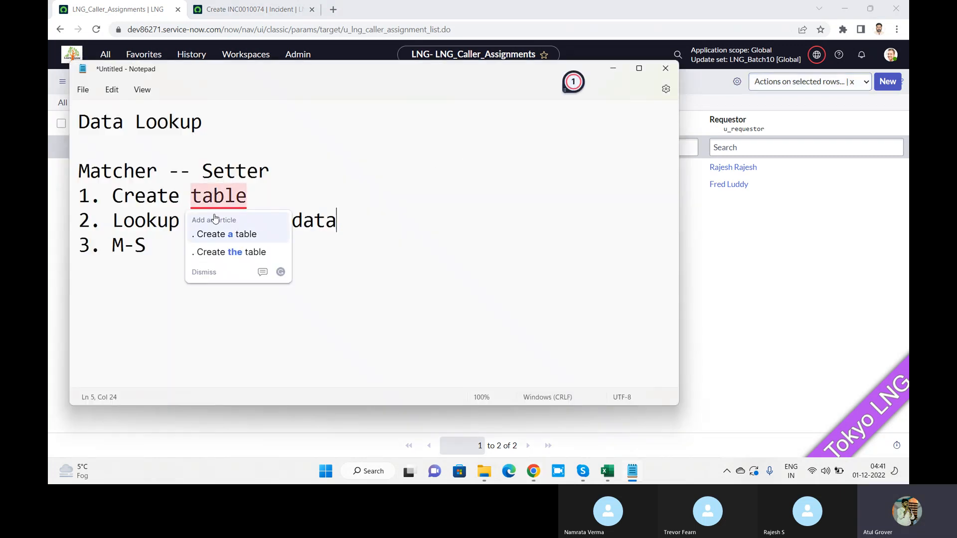
click(226, 234)
drag(146, 220, 341, 217)
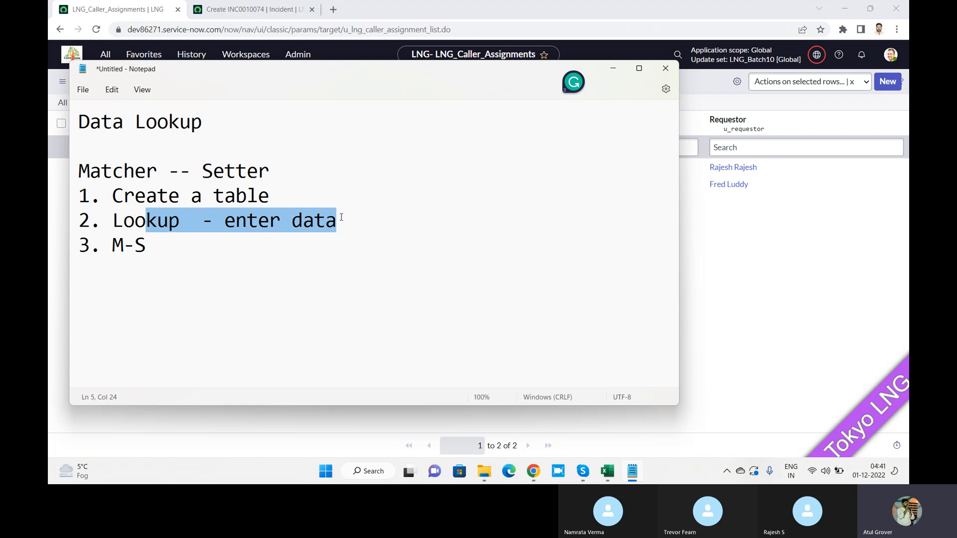
key(alt+Tab)
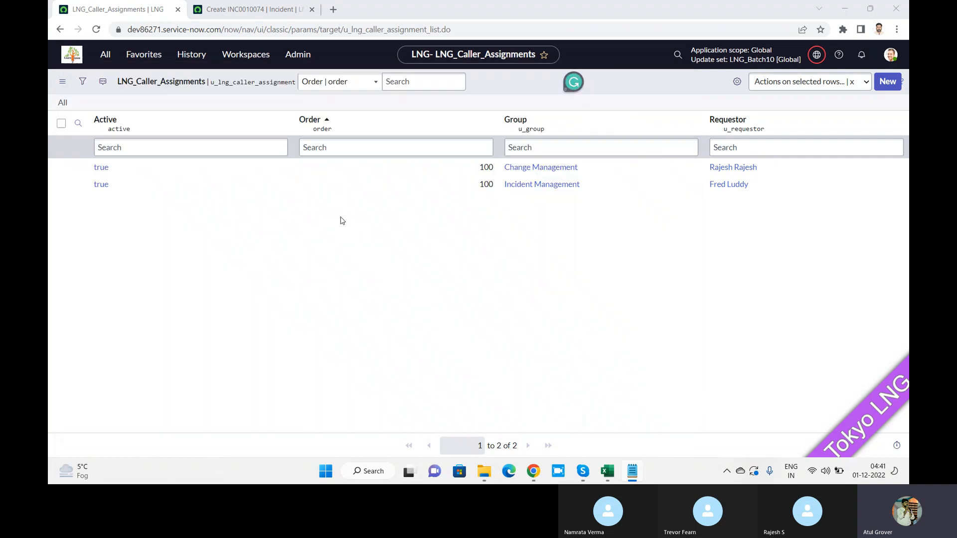
Open the Data Lookup Definitions list and start a new record of the Data Lookup Rule type.
click(110, 56)
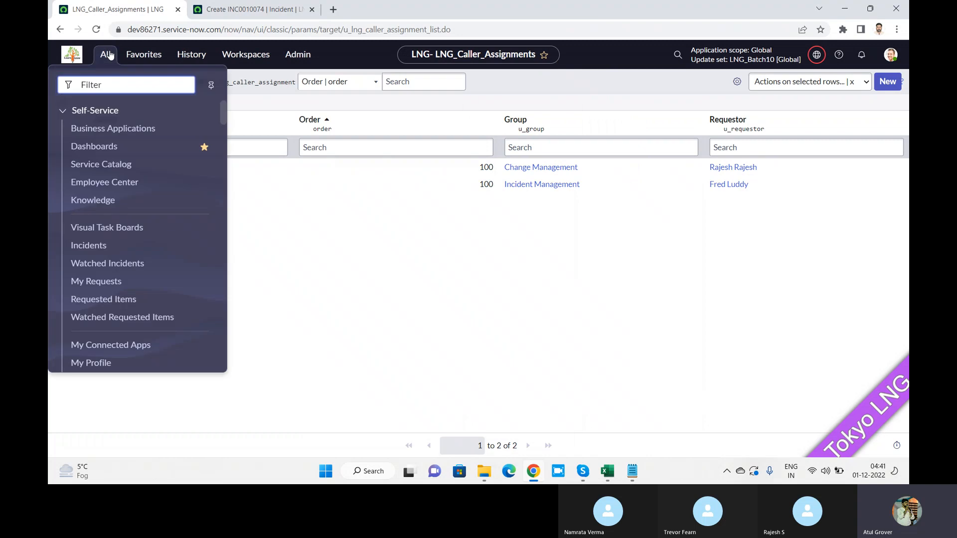
text(look)
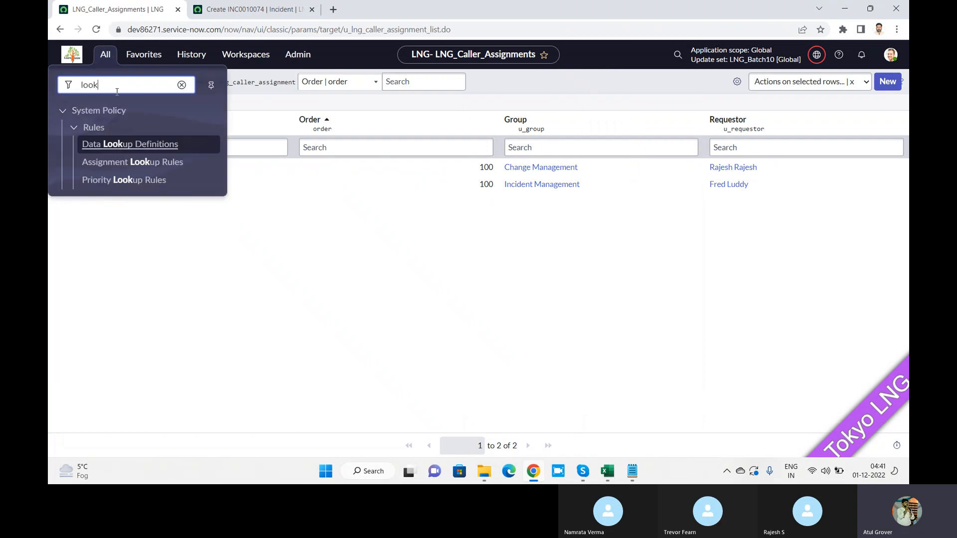
click(138, 147)
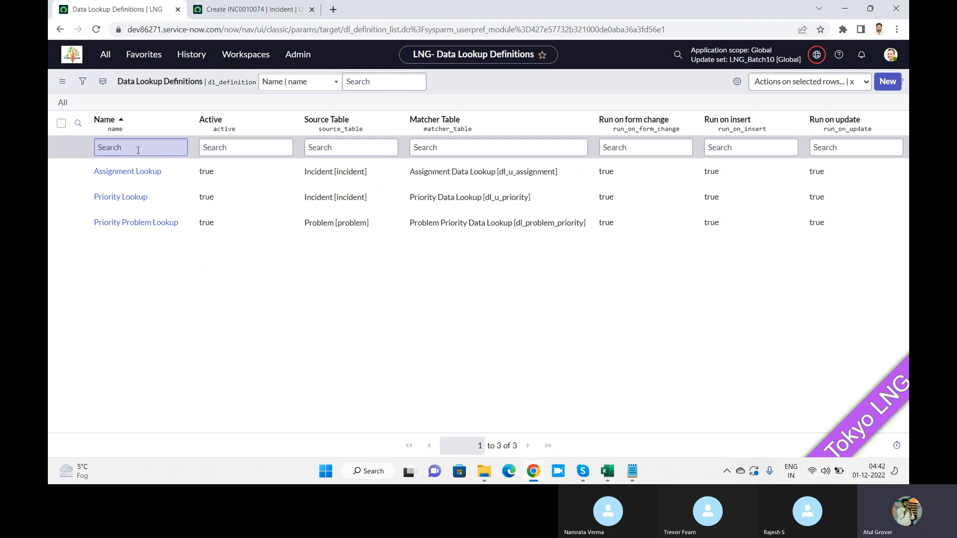
click(893, 82)
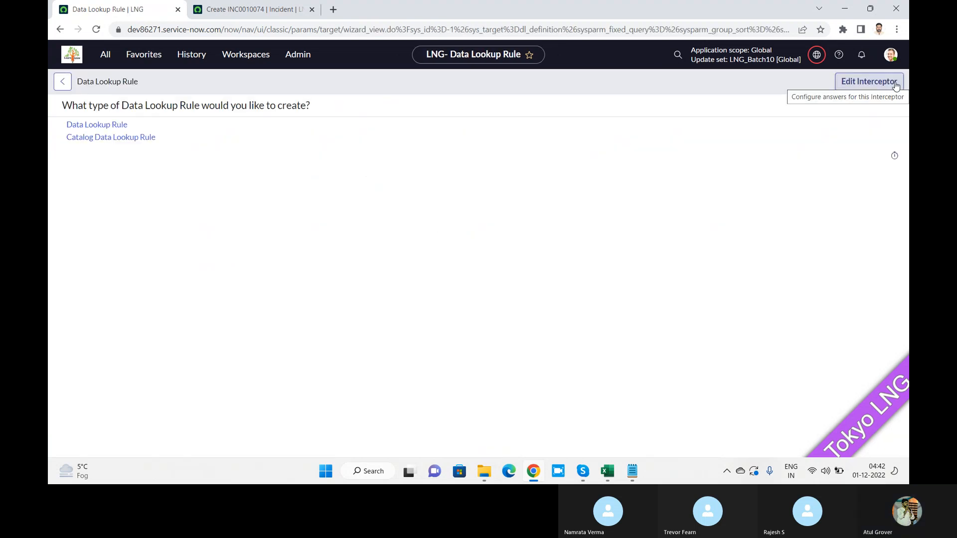
click(95, 125)
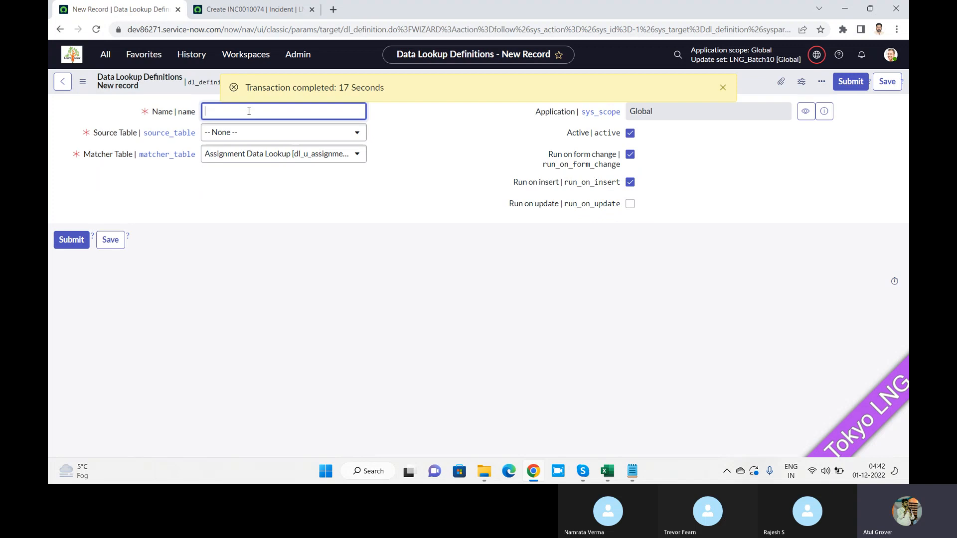
Name the definition LNG Lookup Defi, with Incident [incident] as the source table and LNG_Caller_Assignment as the matcher table.
text(LNG Look)
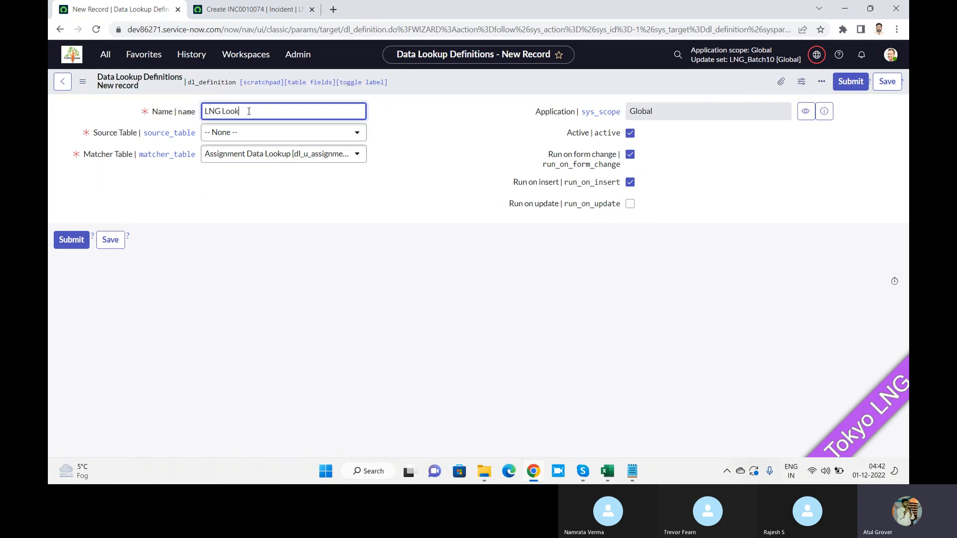
text(up Defi)
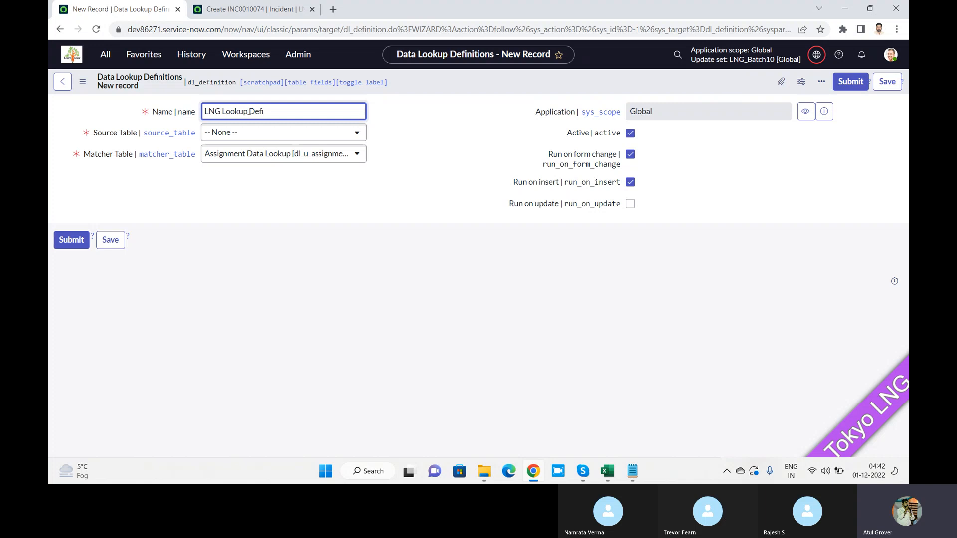
click(288, 136)
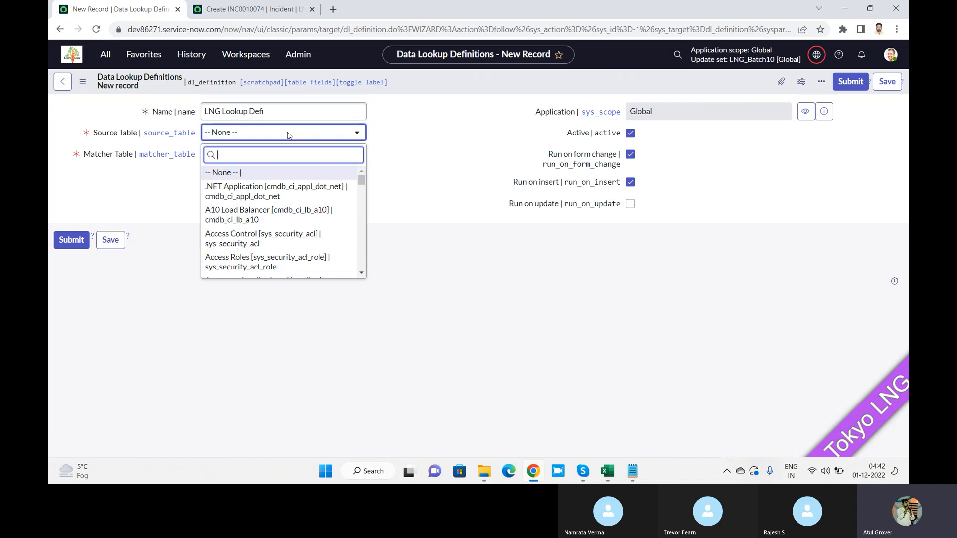
text(incide)
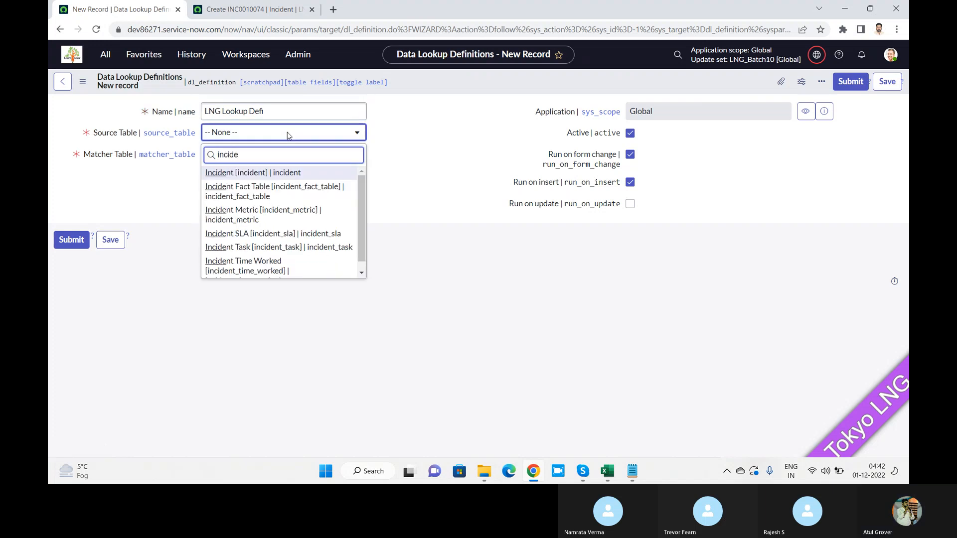
click(271, 175)
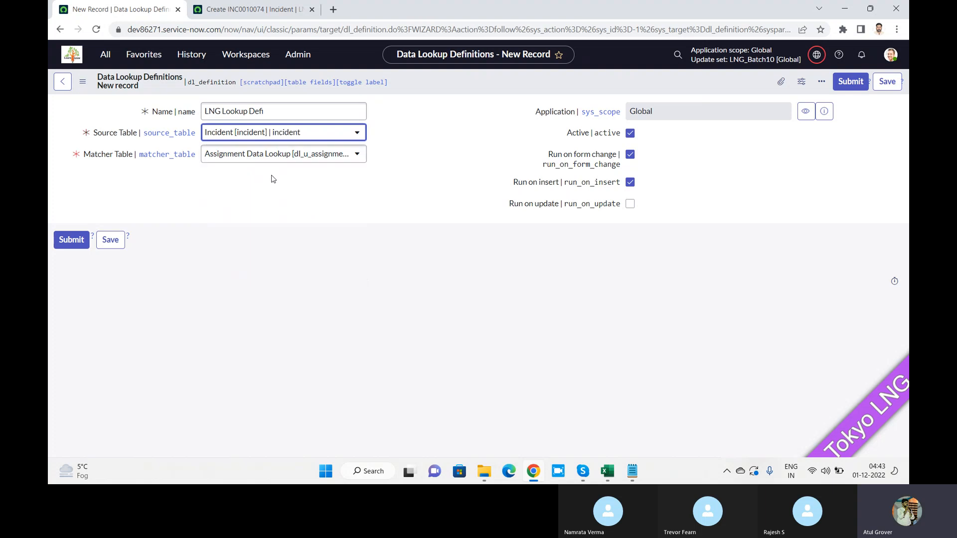
click(315, 153)
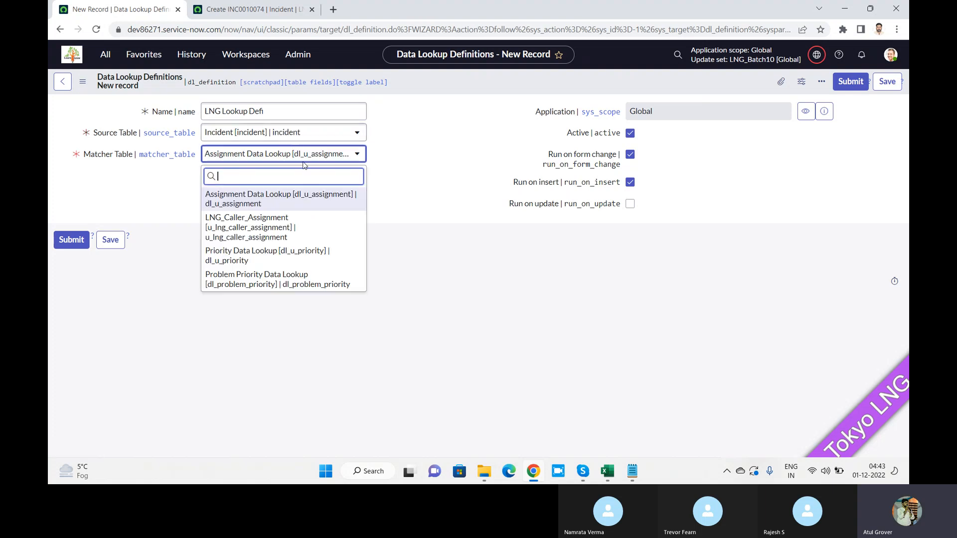
click(239, 223)
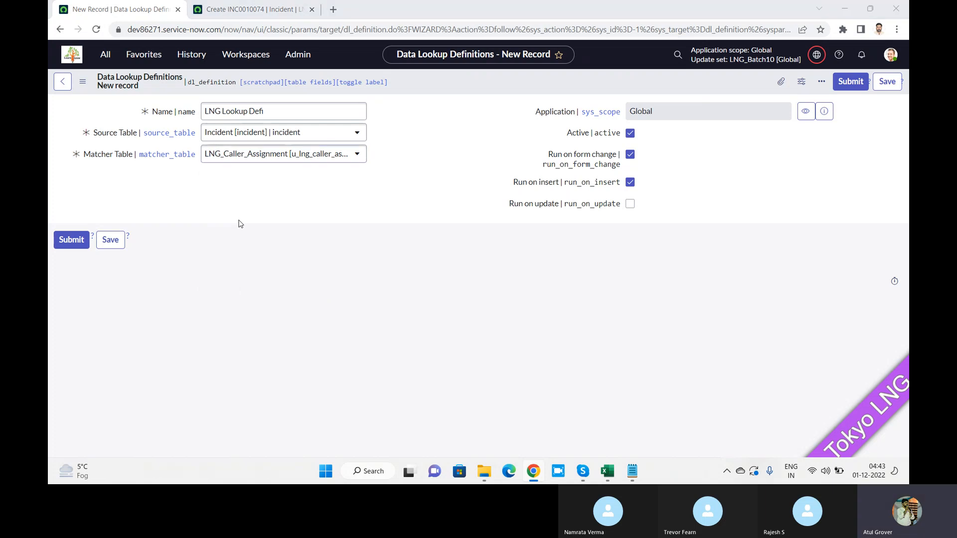
key(alt+Tab)
key(alt+Tab)
key(alt+Tab)
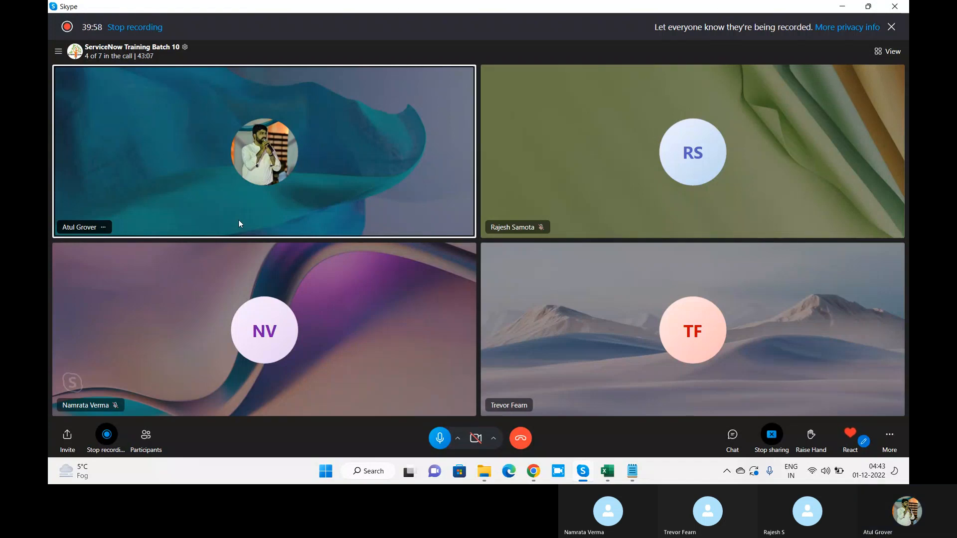
key(alt+Tab)
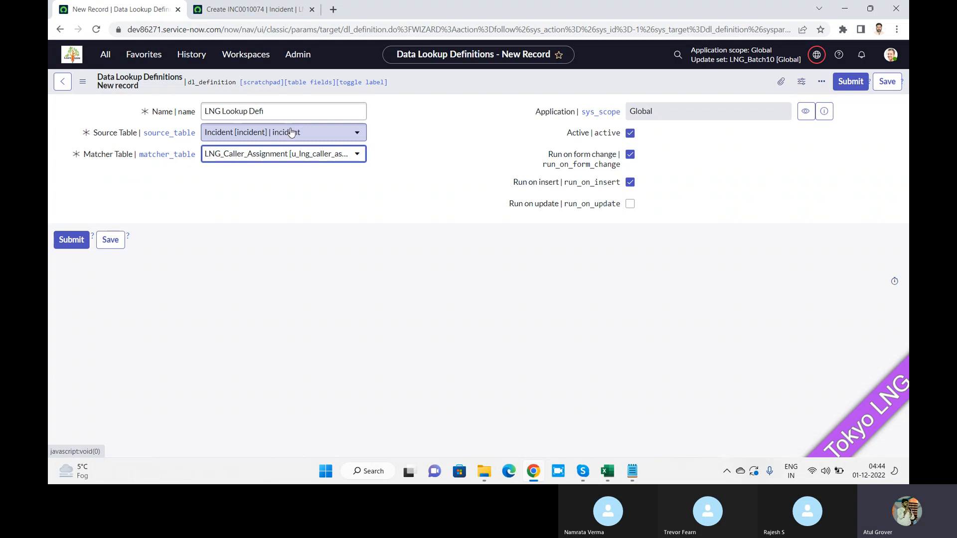
Save the lookup definition, and start a new record from its Matcher Field Definitions list opened in a separate browser tab.
click(111, 244)
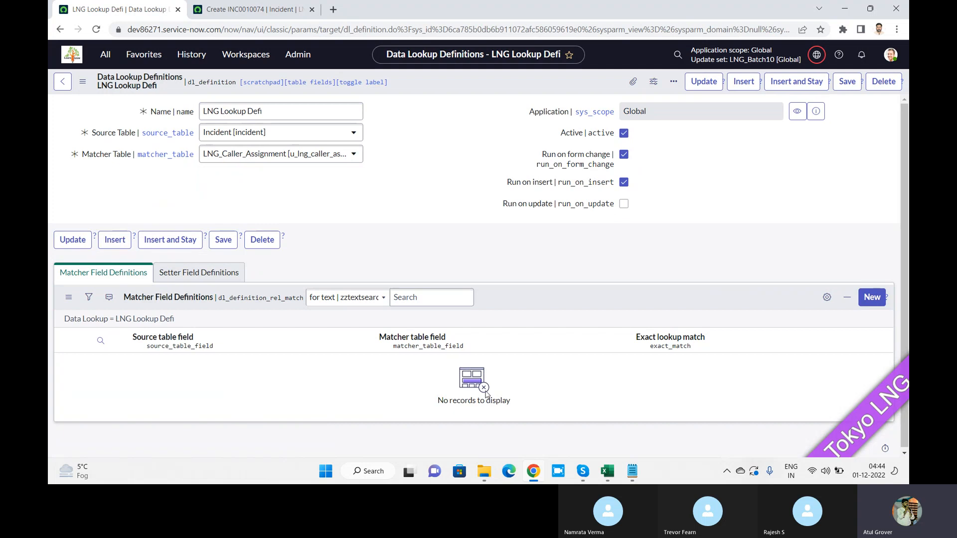
click(867, 300)
right_click(154, 321)
click(183, 324)
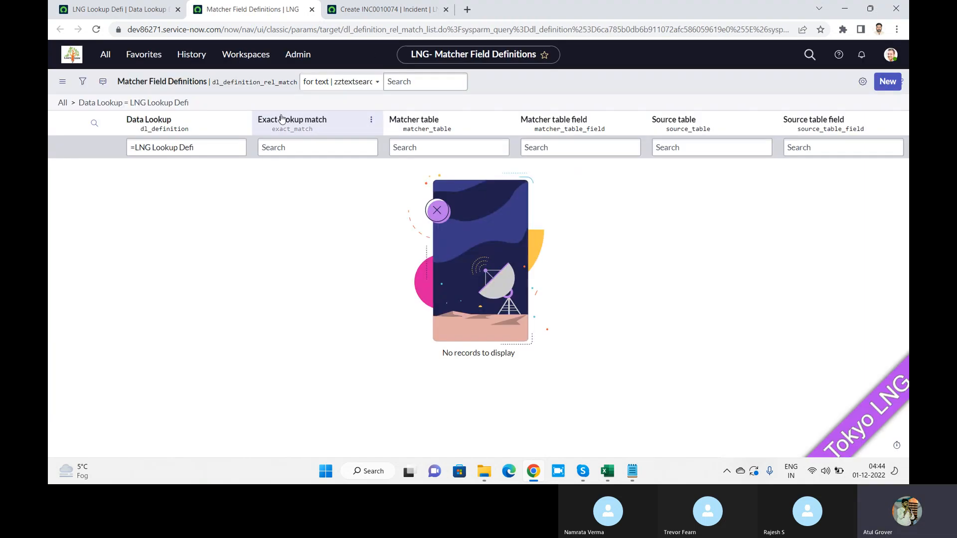
click(890, 83)
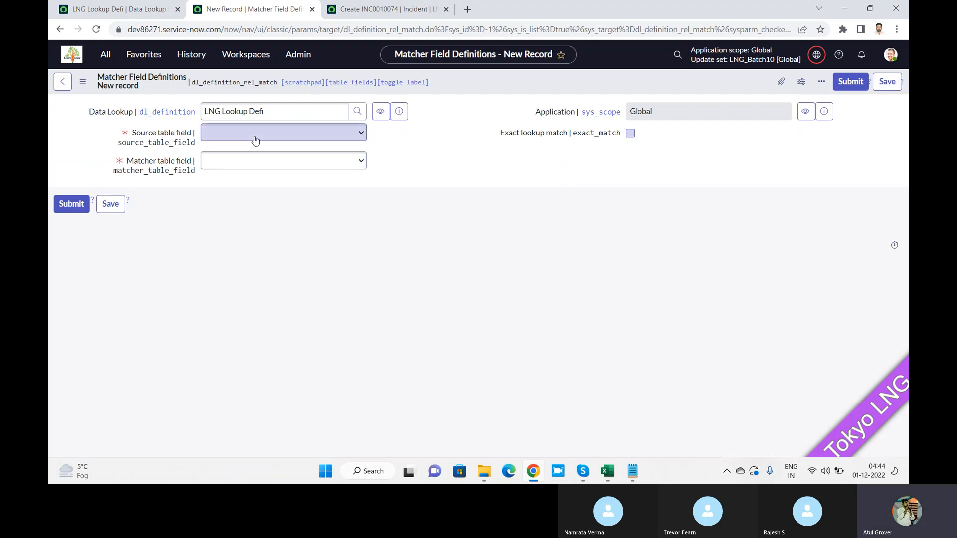
Try to choose the source table field and the matcher table field for the new matcher field definition.
click(255, 140)
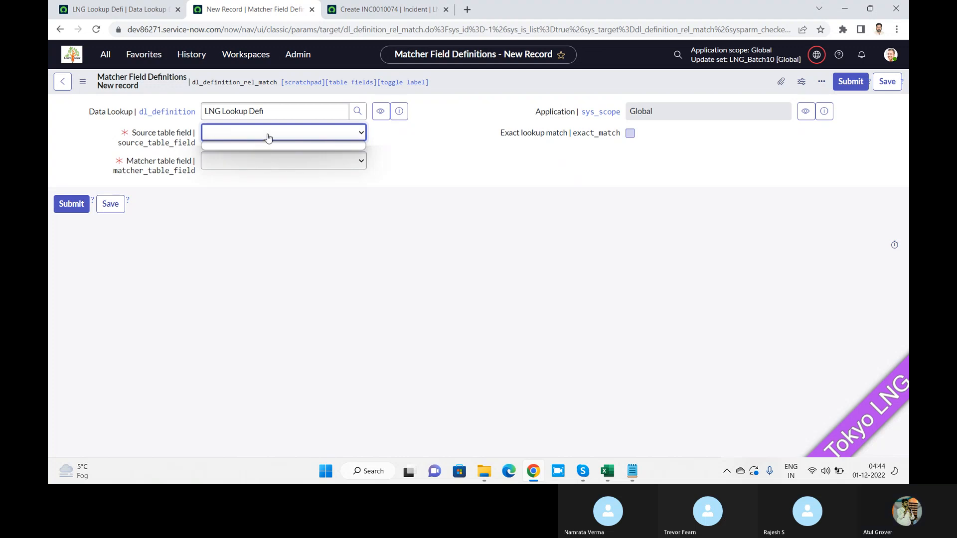
click(269, 138)
click(269, 138)
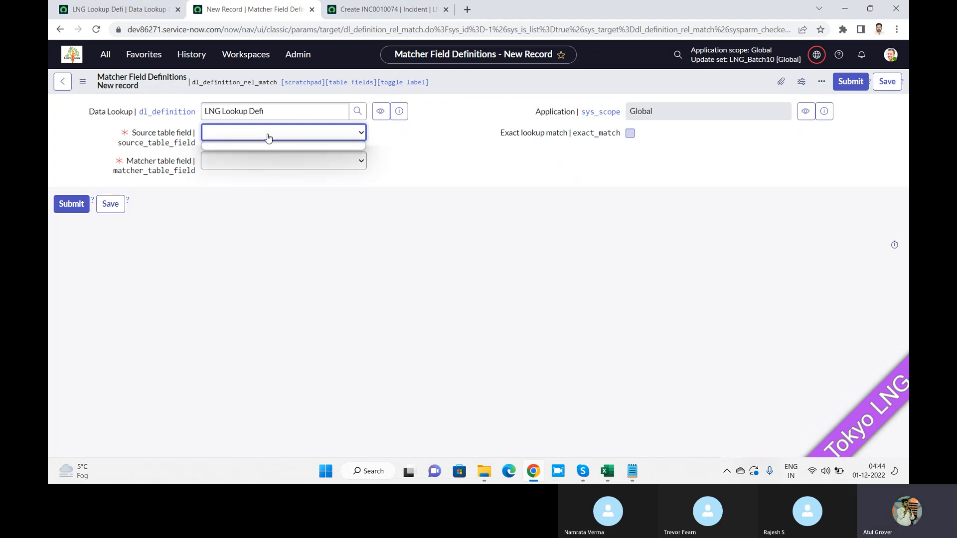
click(288, 138)
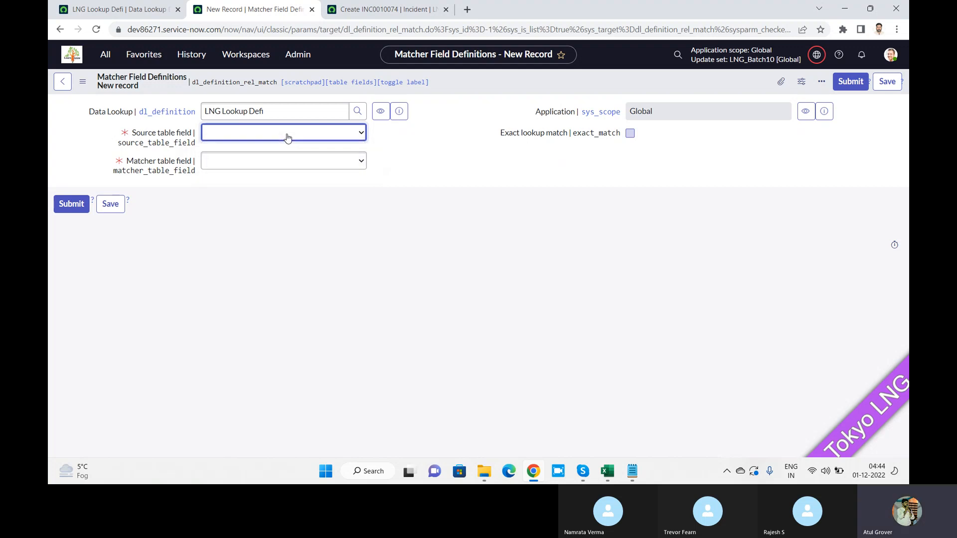
click(288, 138)
click(288, 138)
click(288, 138)
click(288, 138)
click(288, 138)
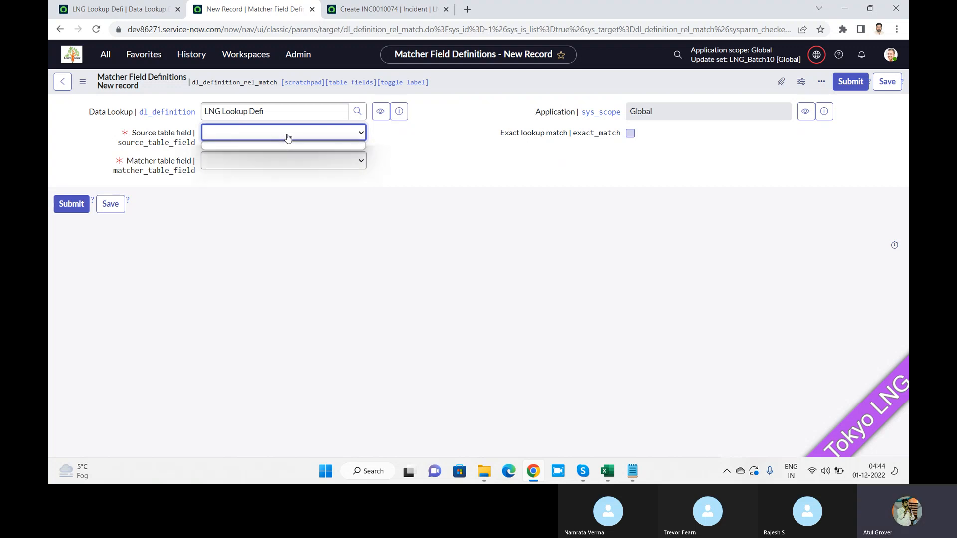
click(267, 164)
click(267, 166)
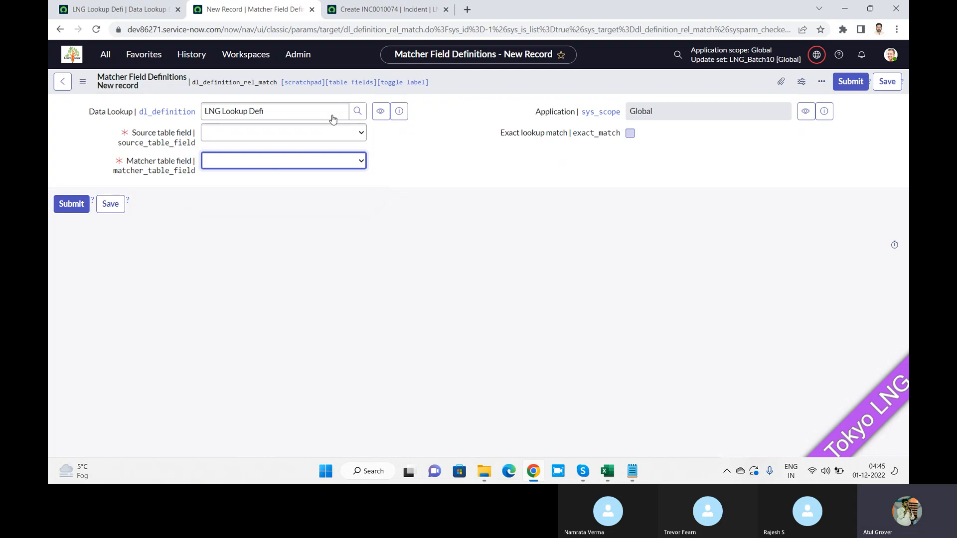
click(302, 132)
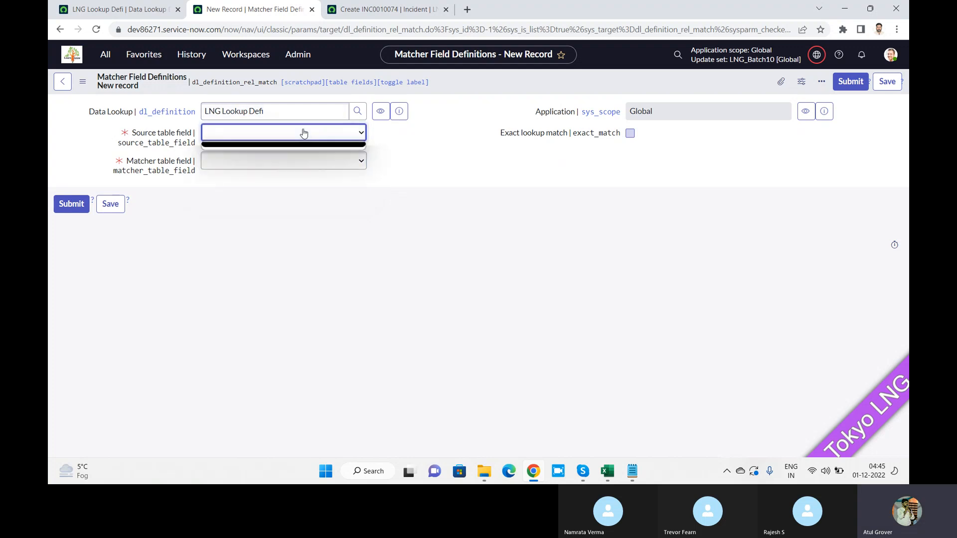
Try to start a matcher field definition from the LNG Lookup Defi record, and reload the already open matcher field form.
click(132, 10)
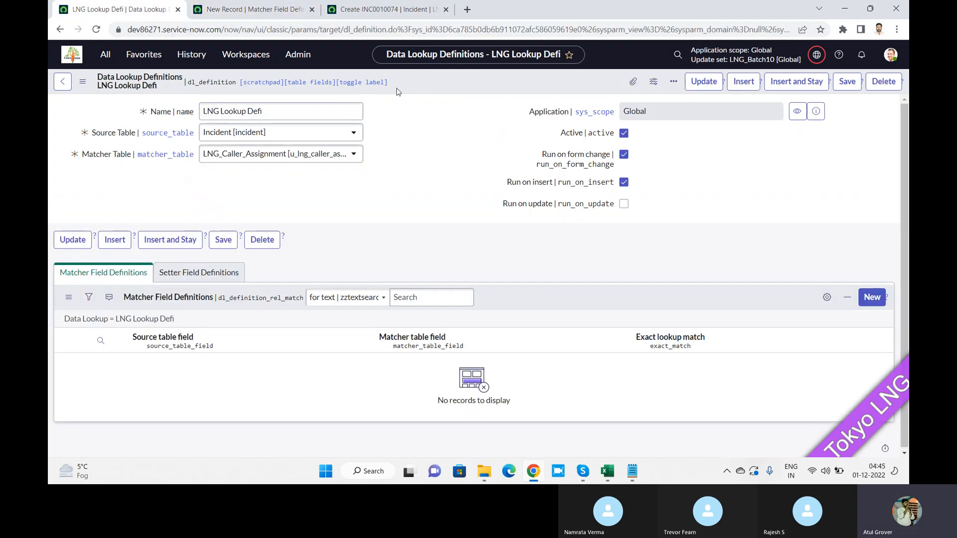
click(870, 299)
click(254, 9)
click(97, 34)
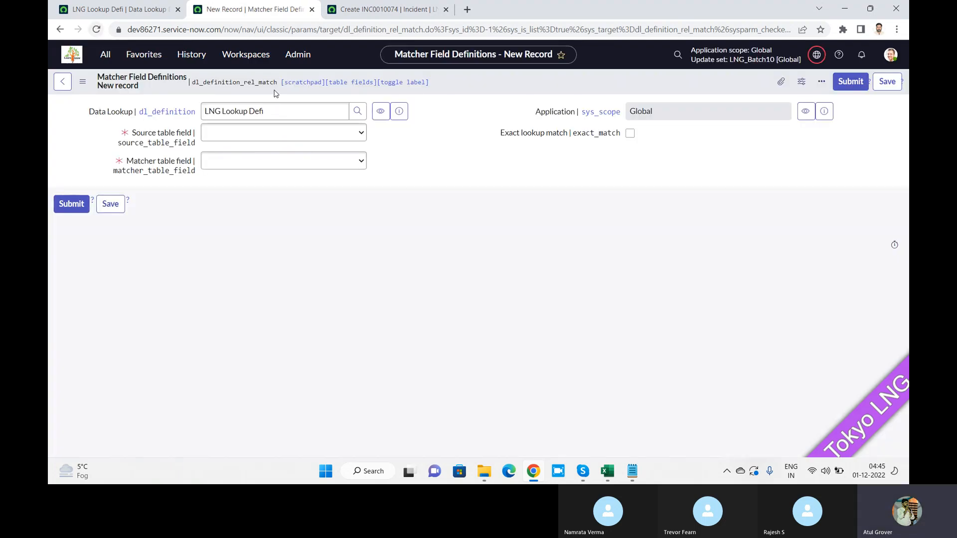
Try to choose the source table field again, retrying a new matcher field definition from the LNG Lookup Defi record in between.
click(295, 139)
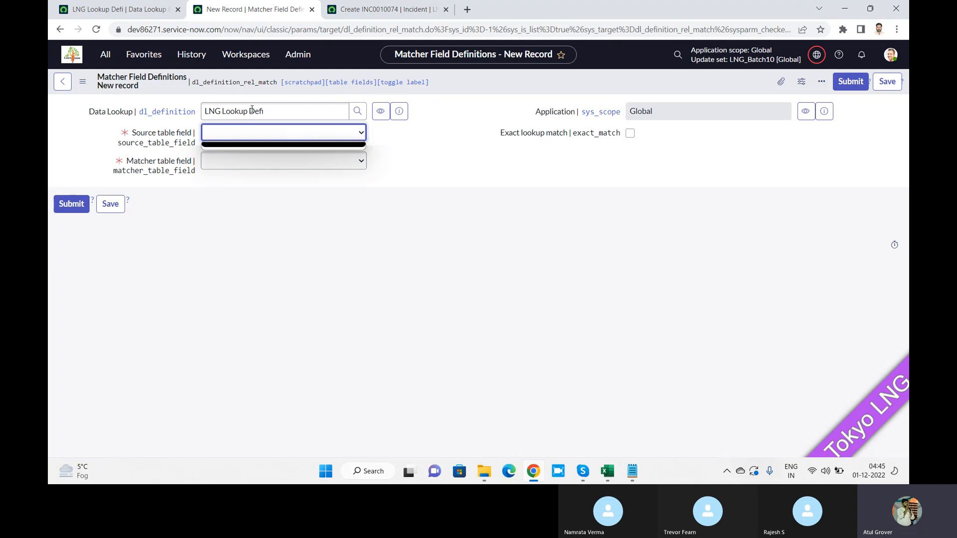
click(126, 11)
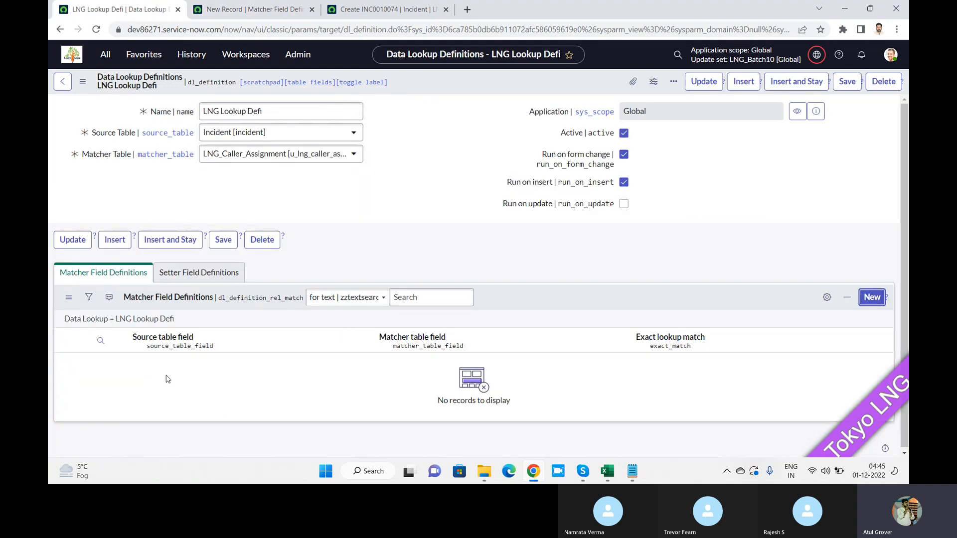
double_click(441, 400)
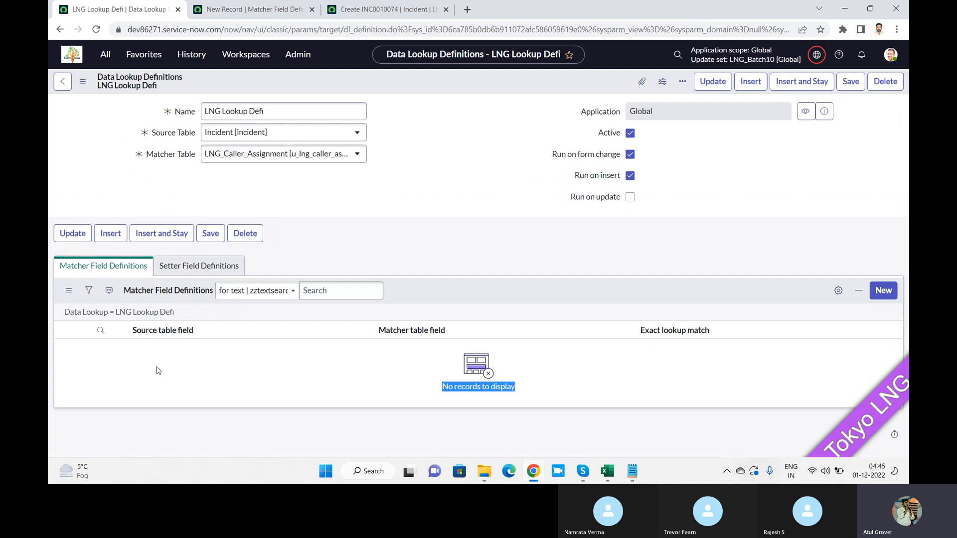
click(886, 291)
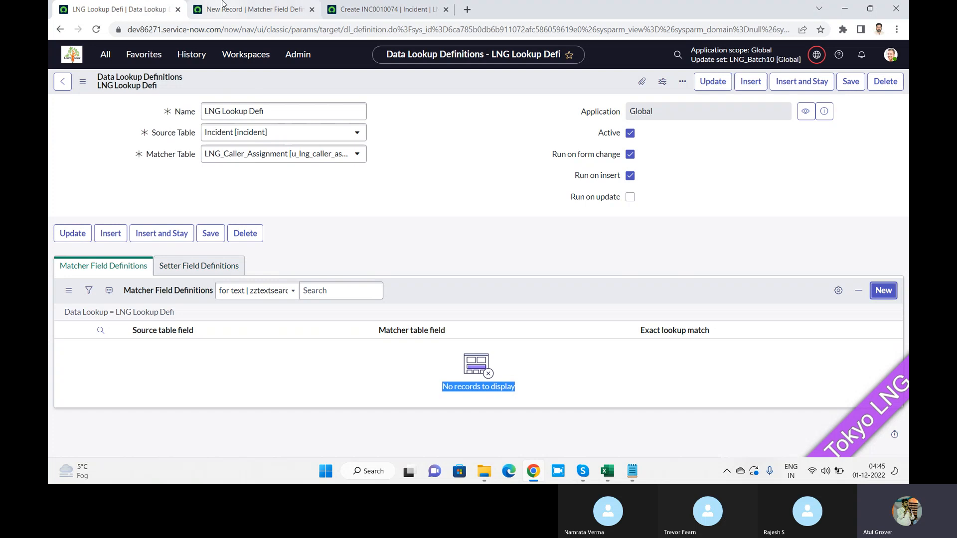
click(247, 8)
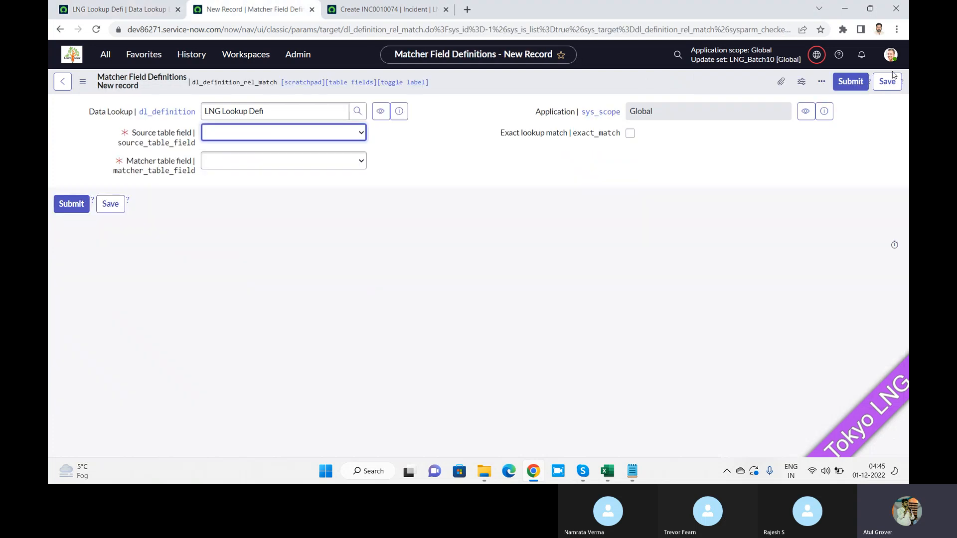
click(363, 138)
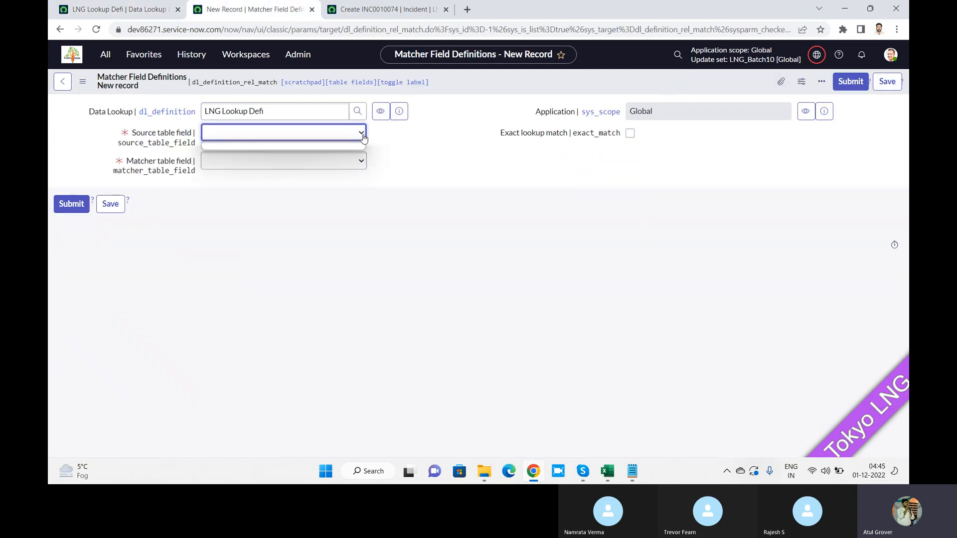
click(363, 138)
click(364, 138)
click(364, 139)
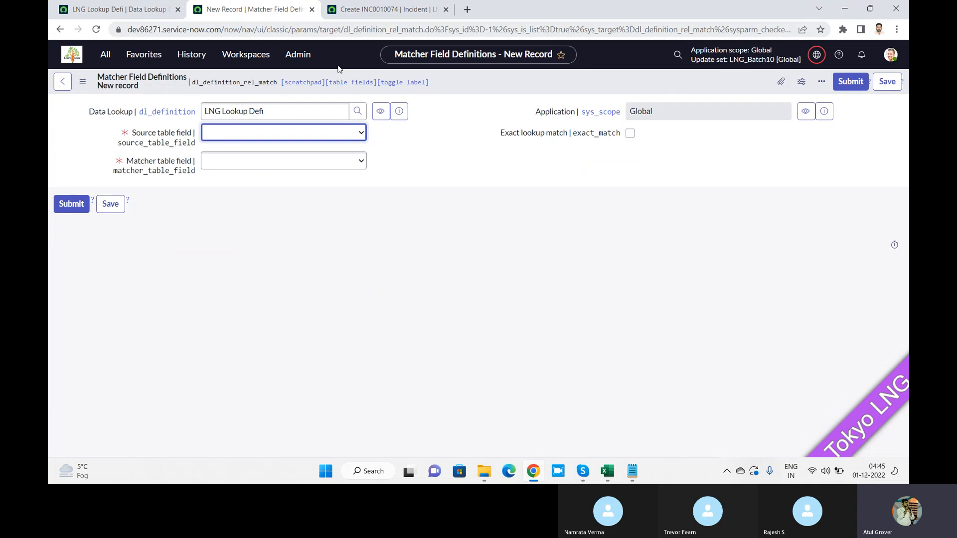
Reload the LNG Lookup Defi record and try to start a new matcher field definition from it.
click(130, 19)
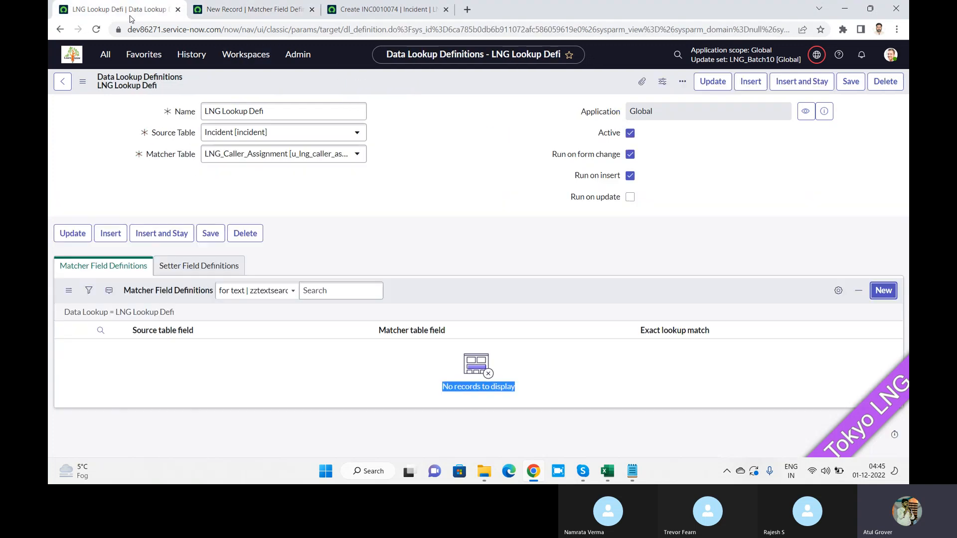
click(97, 31)
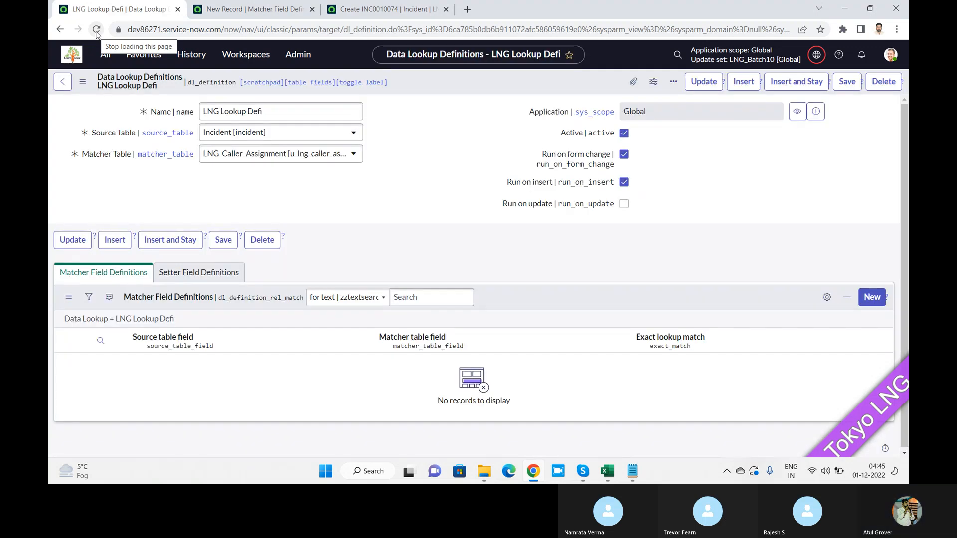
click(872, 302)
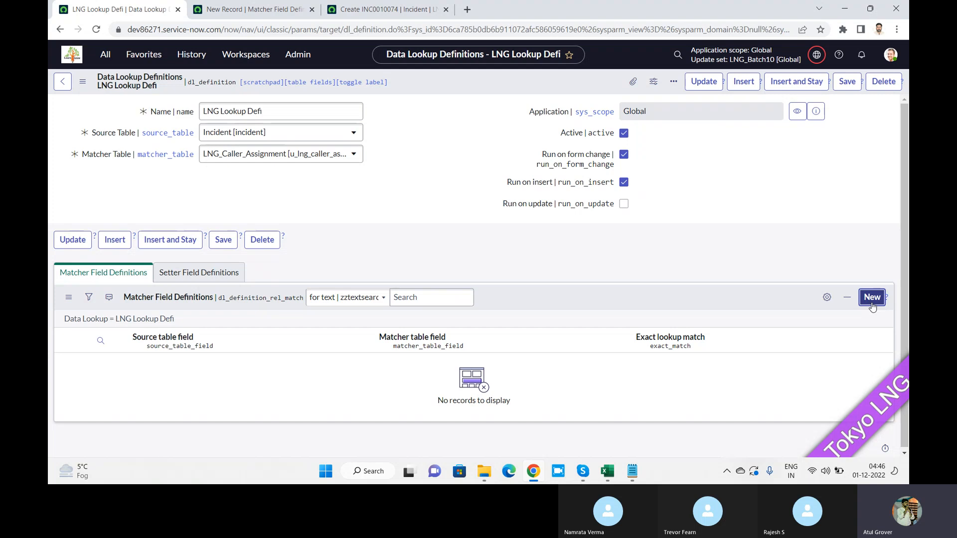
Open the filtered Matcher Field Definitions list in its own tab and try to choose a source table field on a new record there.
right_click(114, 322)
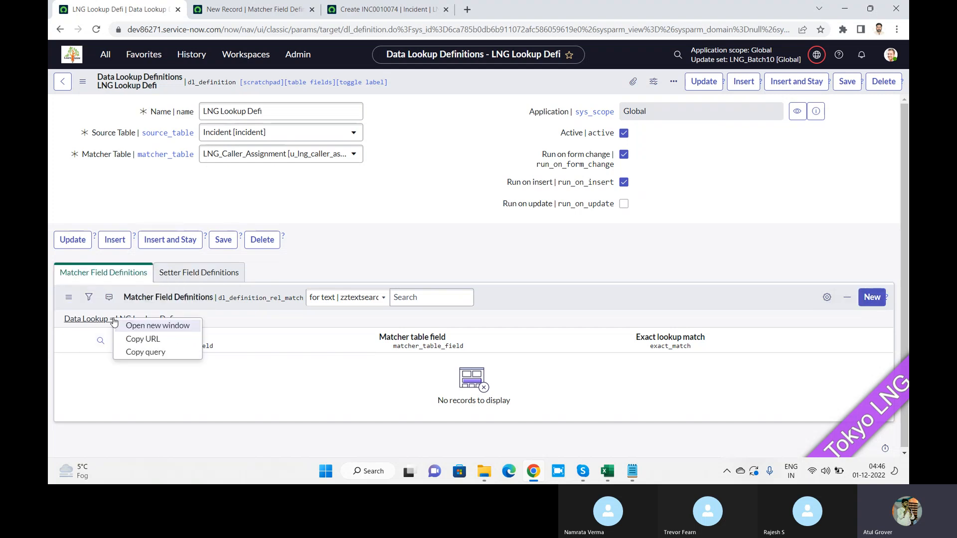
click(143, 330)
click(442, 10)
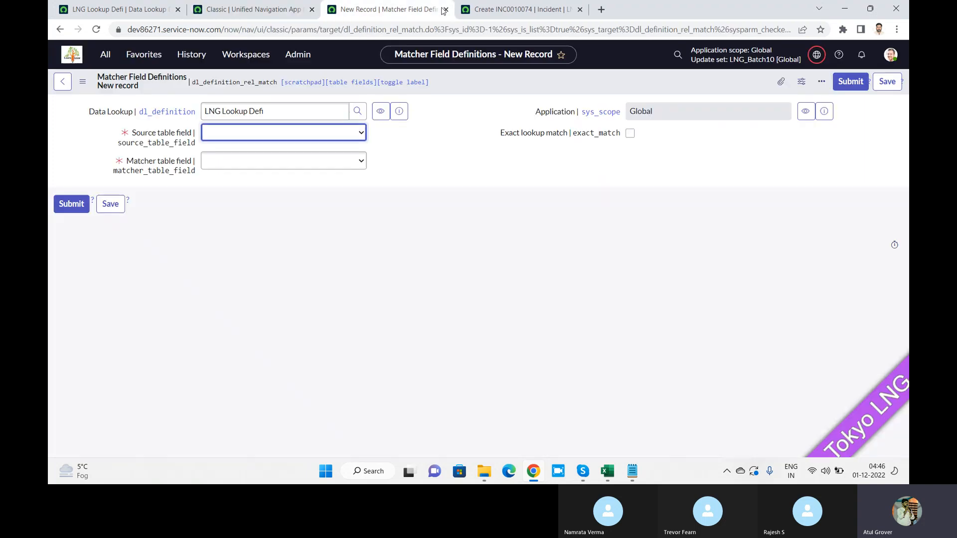
click(445, 9)
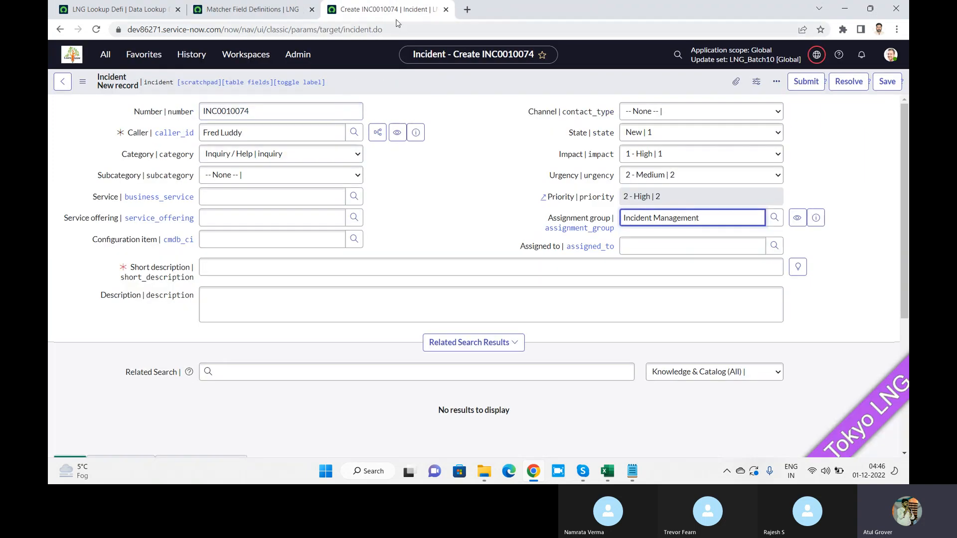
click(275, 11)
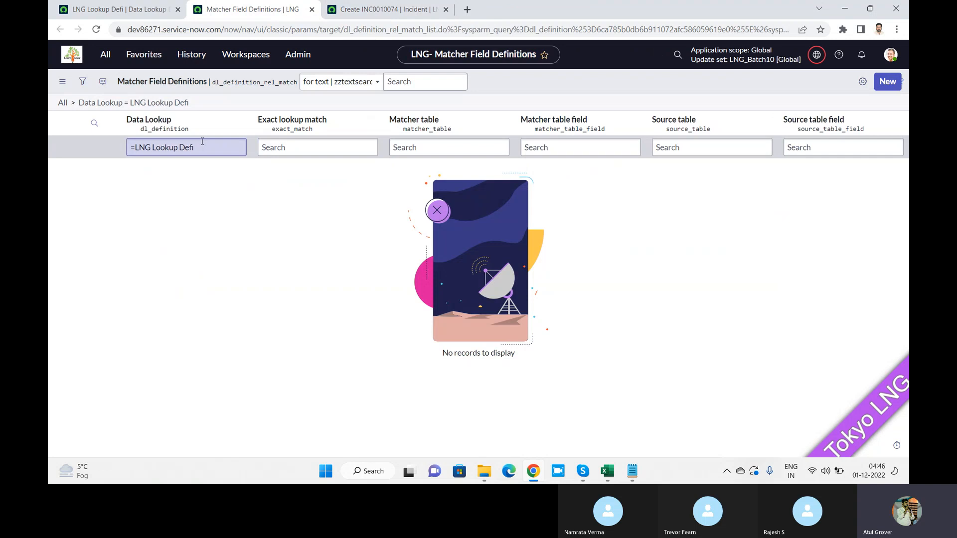
click(887, 82)
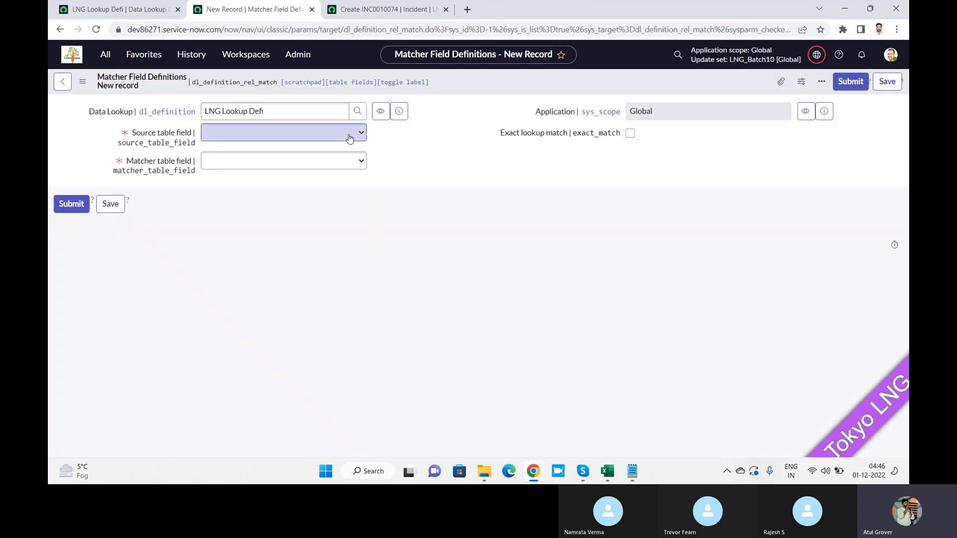
click(342, 133)
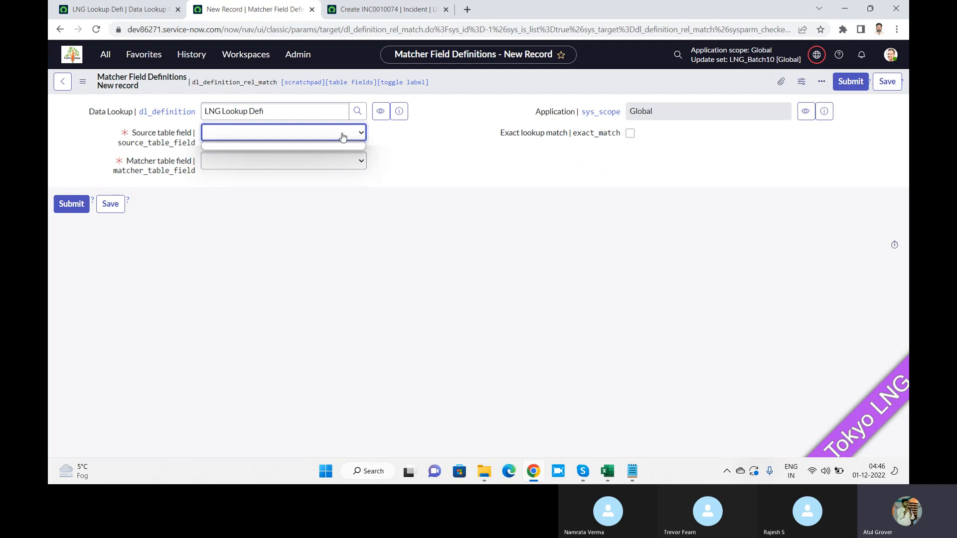
click(312, 10)
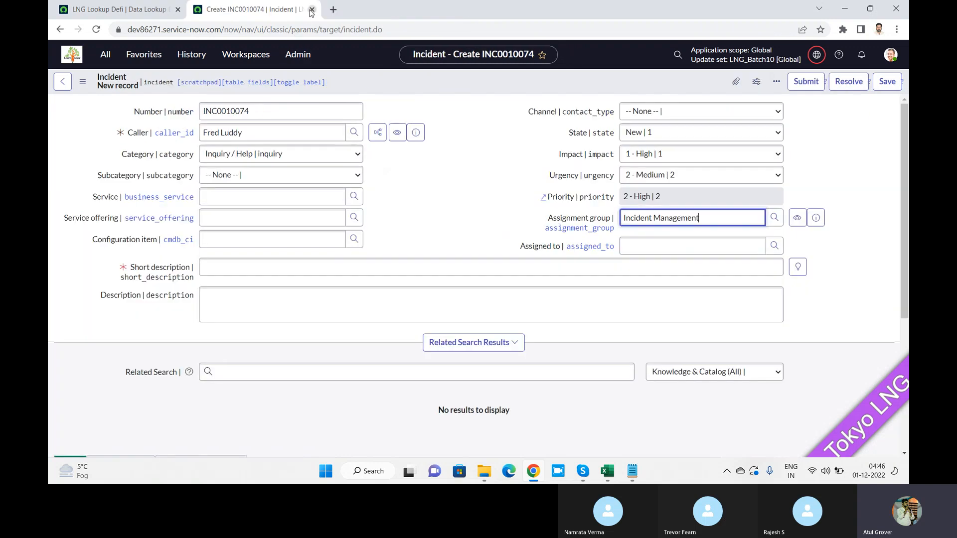
Log out of the instance from the LNG Lookup Defi record's tab, and log back in with the prefilled admin account.
click(145, 14)
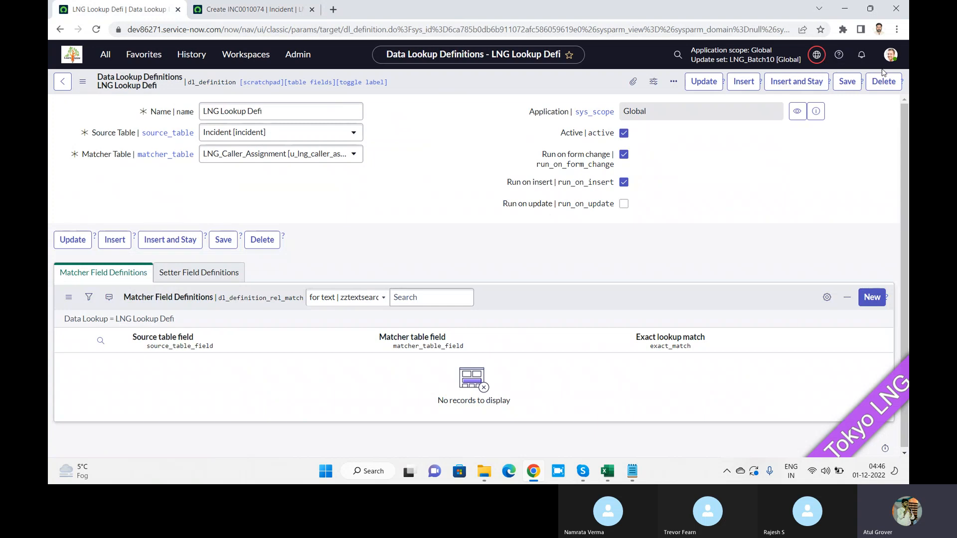
click(890, 54)
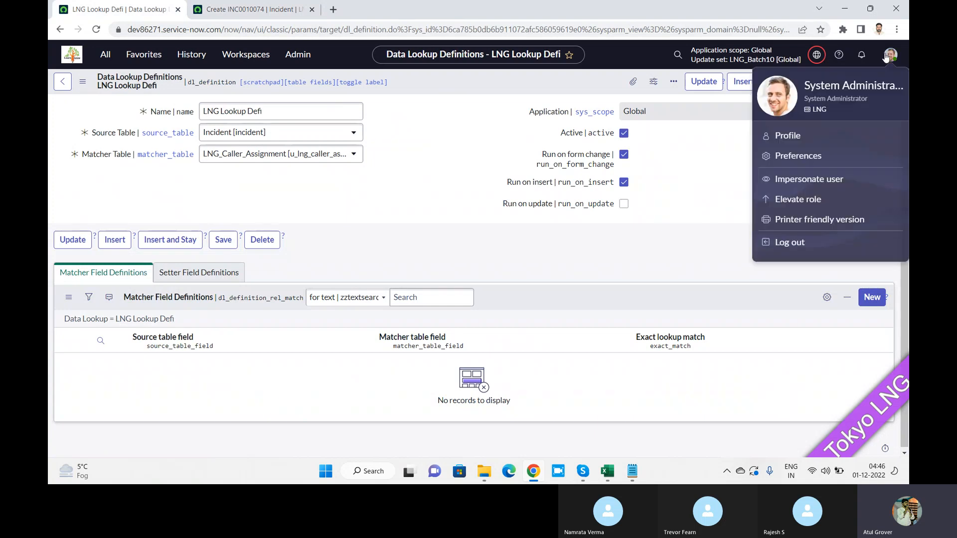
click(789, 242)
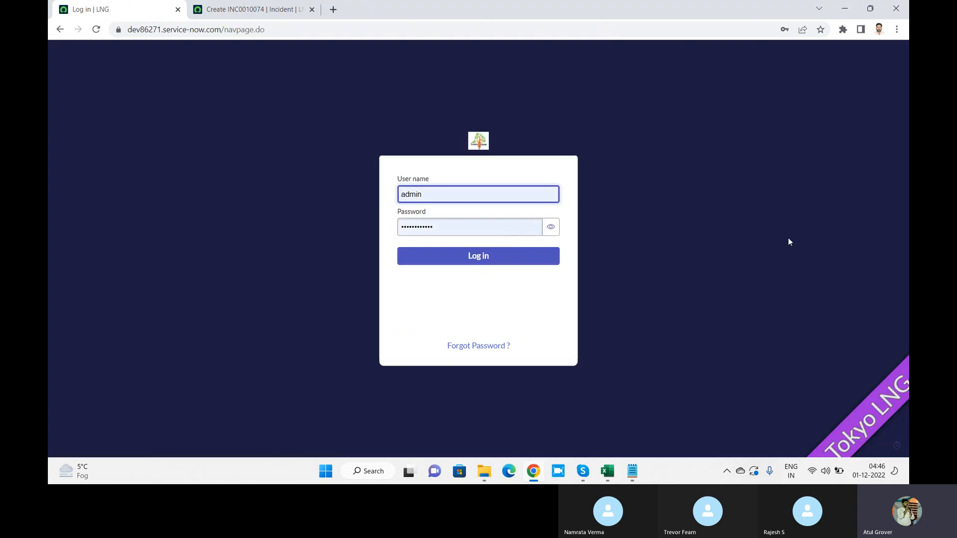
click(476, 255)
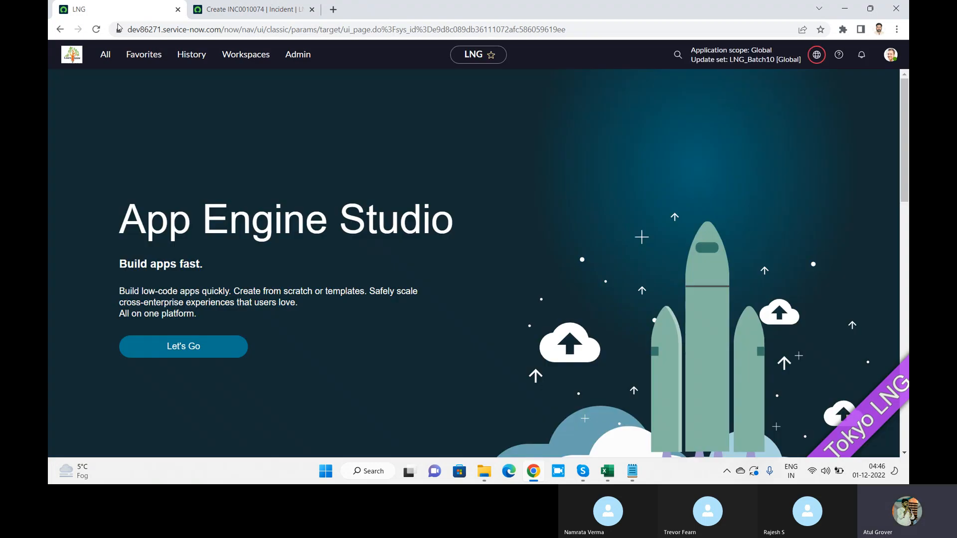
Find Data Lookup Definitions by filtering for "data lo", and open the LNG Lookup Defi record.
click(105, 55)
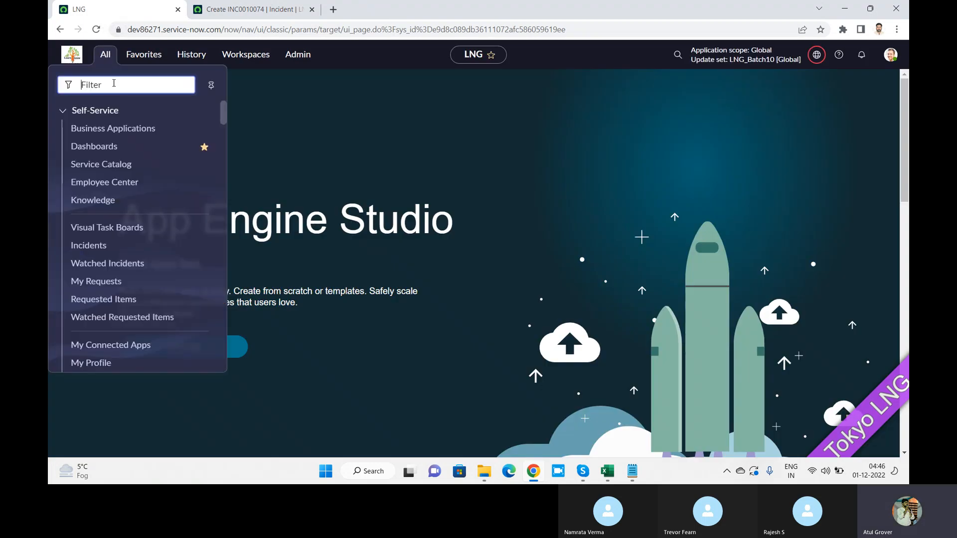
text(data lo)
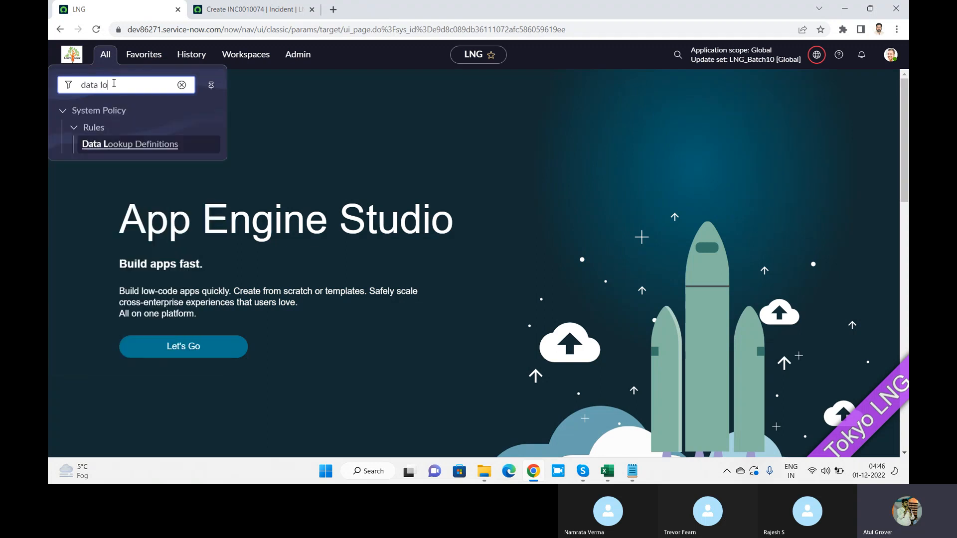
click(129, 146)
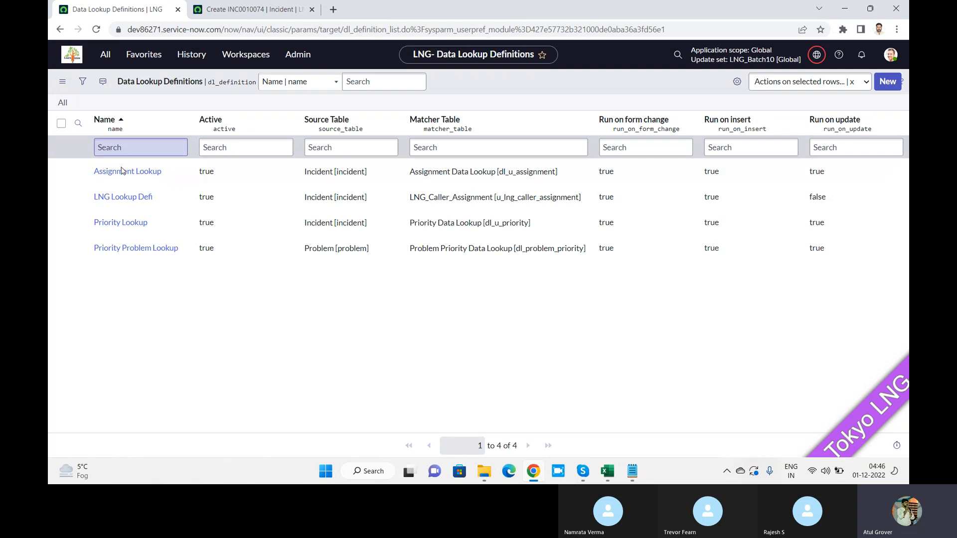
click(117, 198)
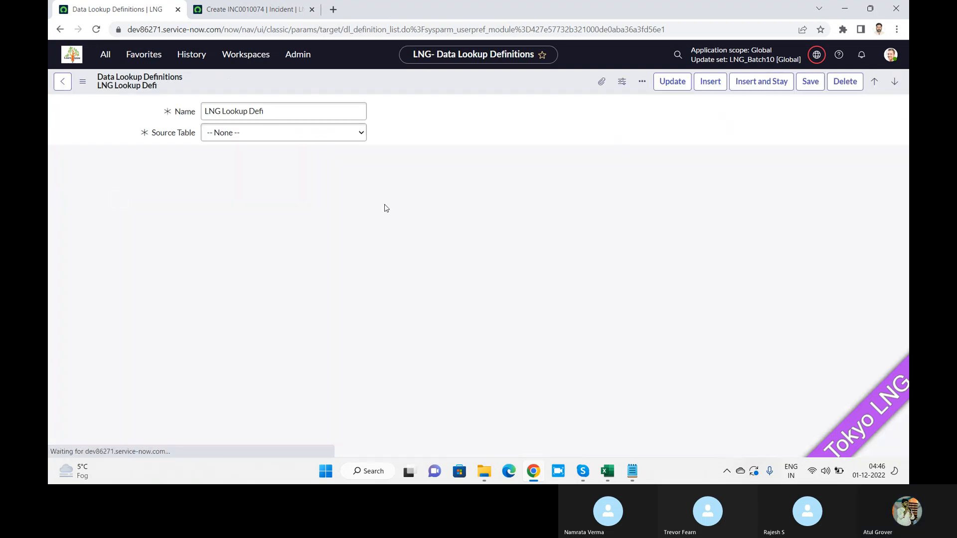
Share the LNG Lookup Defi record's URL in the Skype call chat, and return to the browser.
click(520, 31)
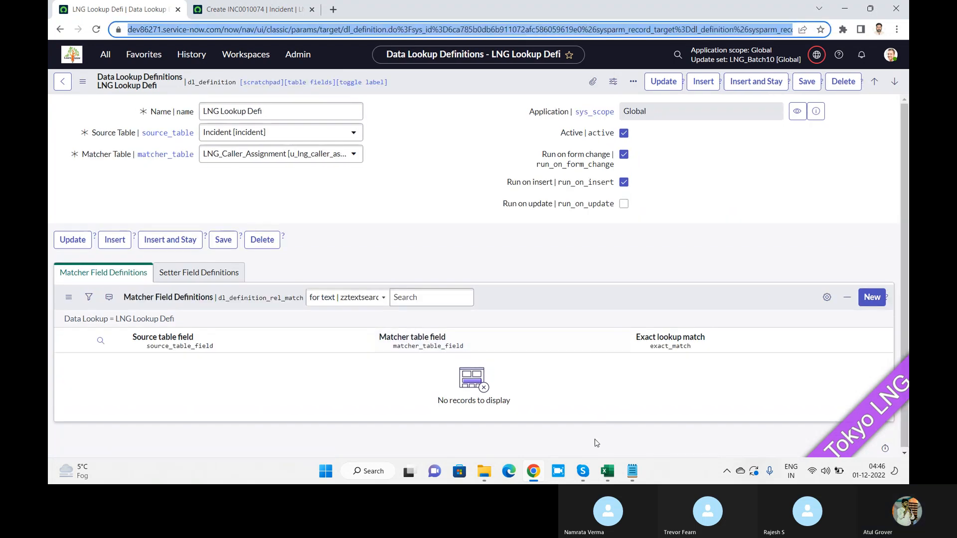
mouse_move(585, 472)
click(568, 438)
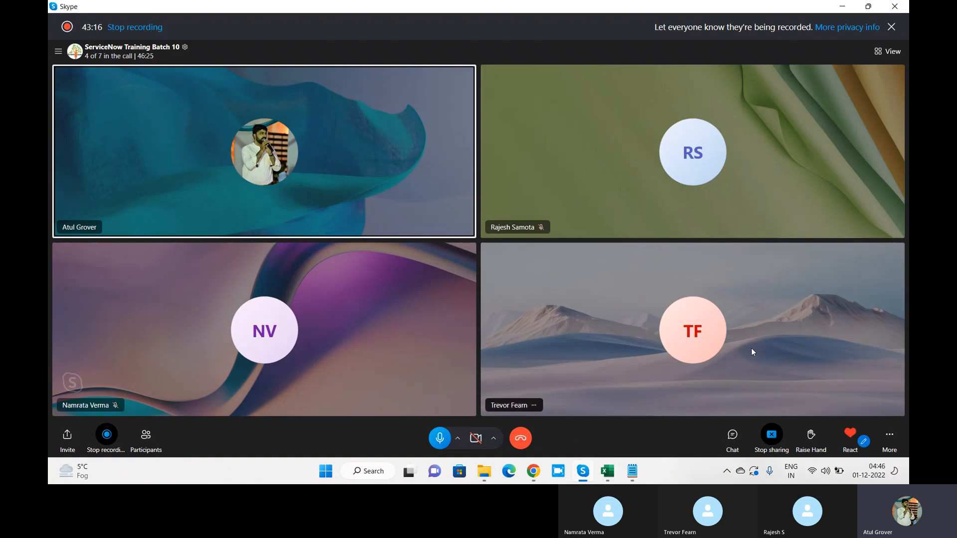
click(740, 438)
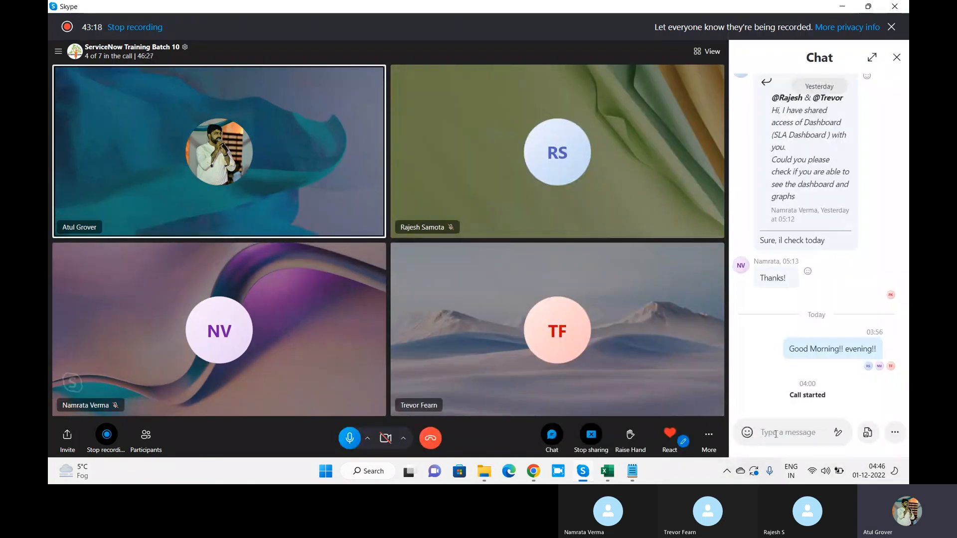
text(https://dev86271.service-now.com/now/nav/ui/classic/params/target/dl_definition.do%3Fsys_id%3D6ca785b0db6b911072afc586059619e0%26sysparm_record_target%3Ddl_definition%26sysparm_record_row%3D2%26sysparm_record_rows%3D4%26sysparm_record_list%3DORDERBYname)
key(Return)
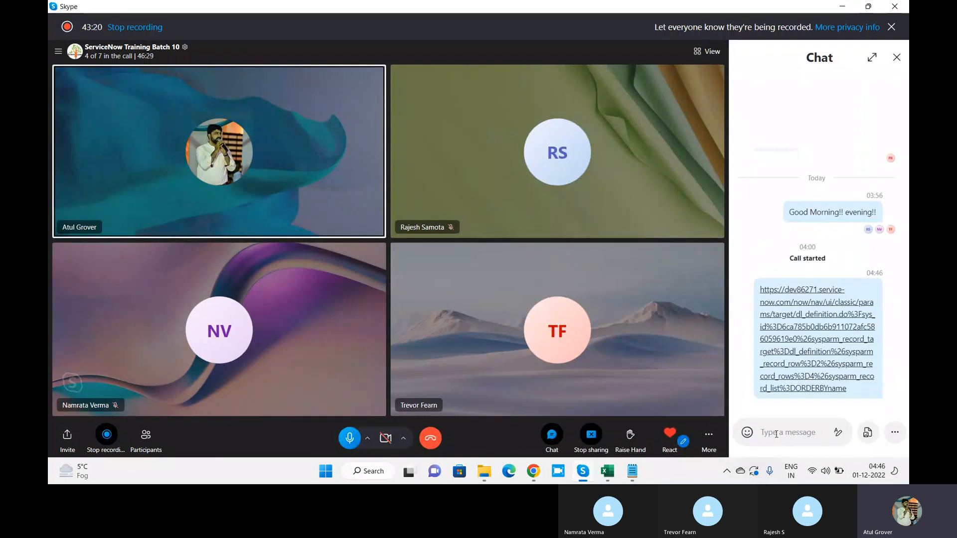
key(alt+Tab)
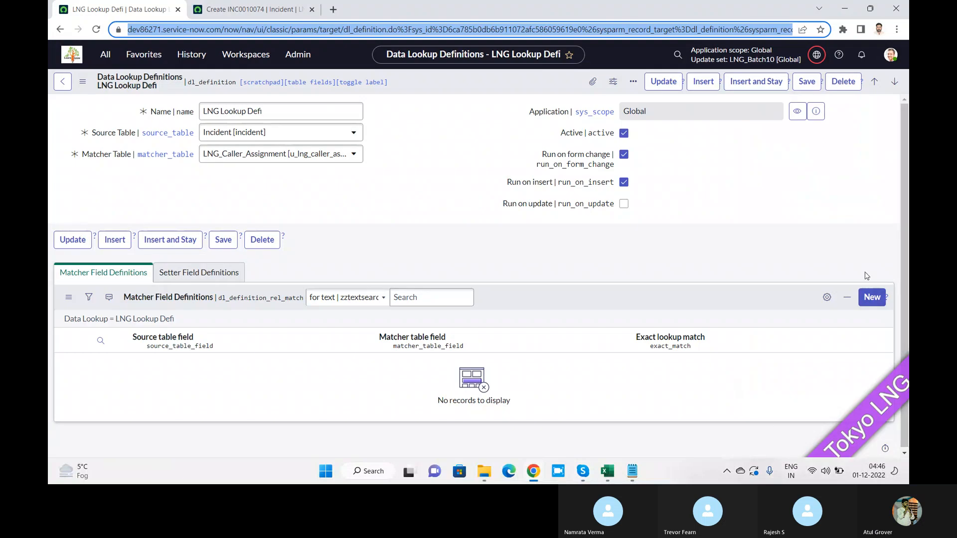
Start a new matcher field definition for LNG Lookup Defi, with Caller as the source table field and Requestor as the matcher table field.
click(870, 299)
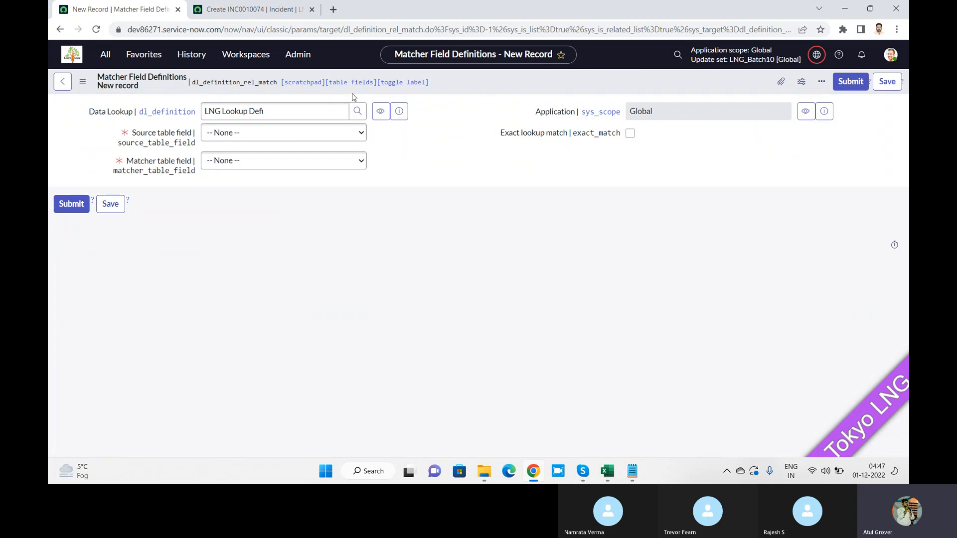
click(324, 133)
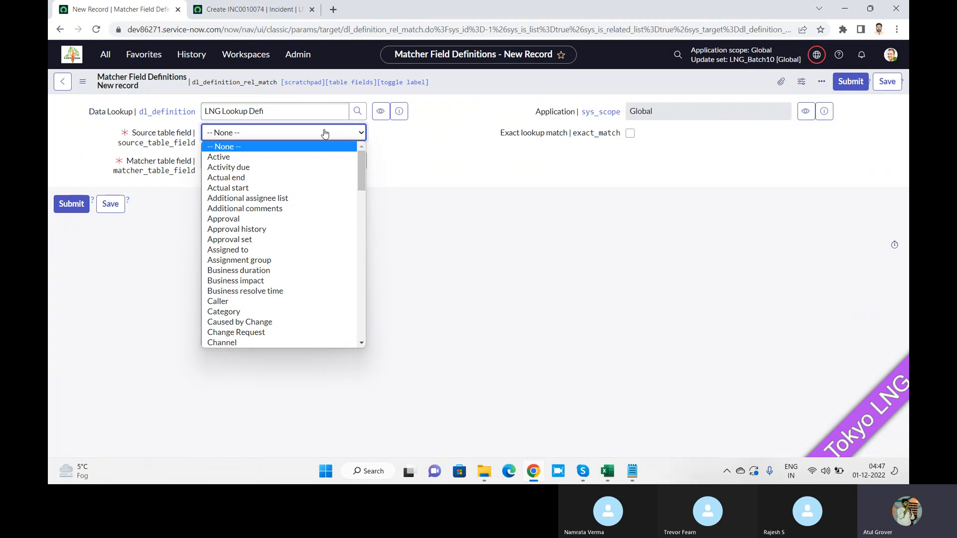
key(c)
key(Return)
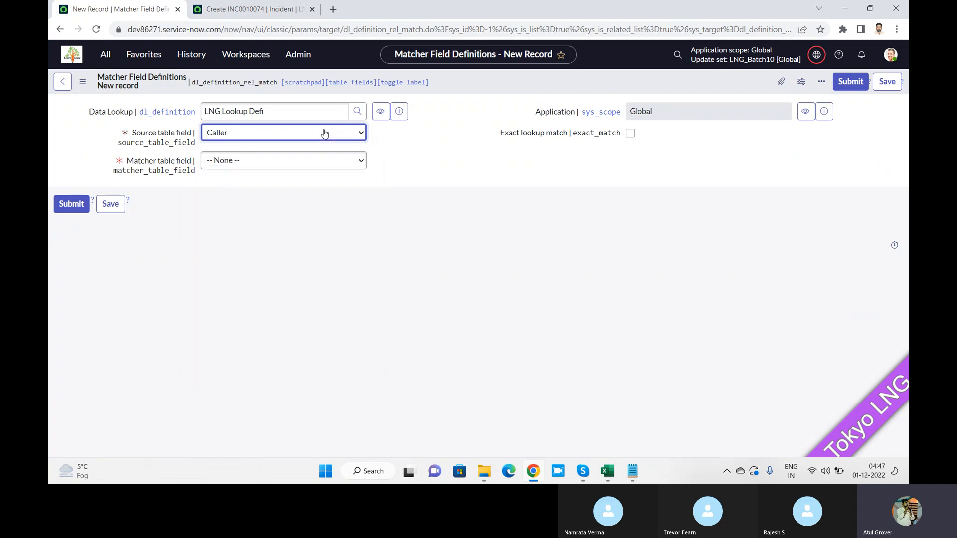
click(319, 163)
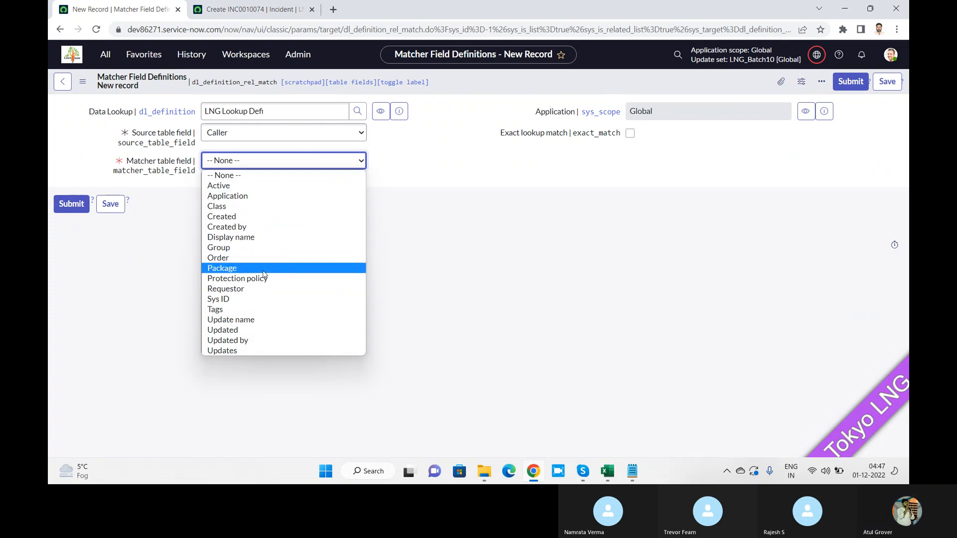
click(222, 289)
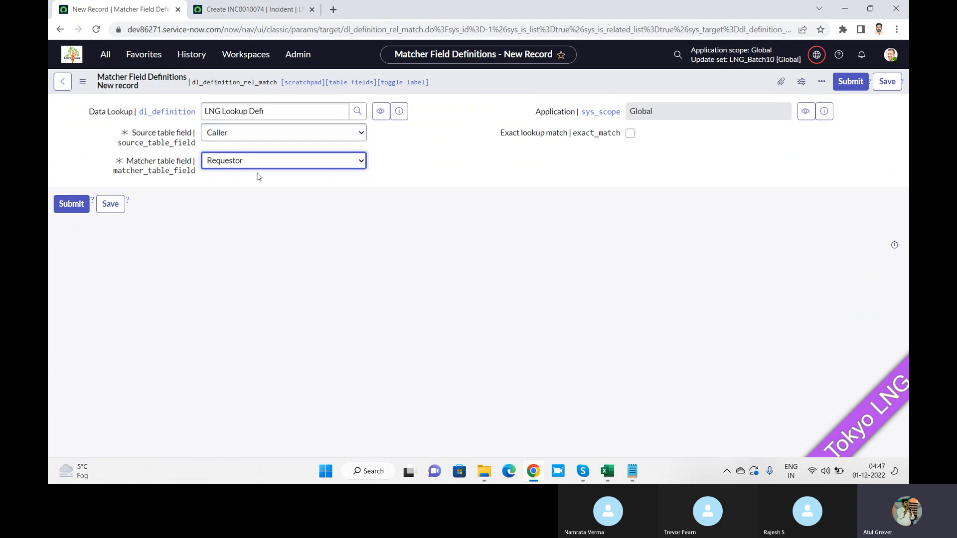
Submit the Caller-to-Requestor matcher field definition and start a new setter field definition for LNG Lookup Defi.
click(854, 83)
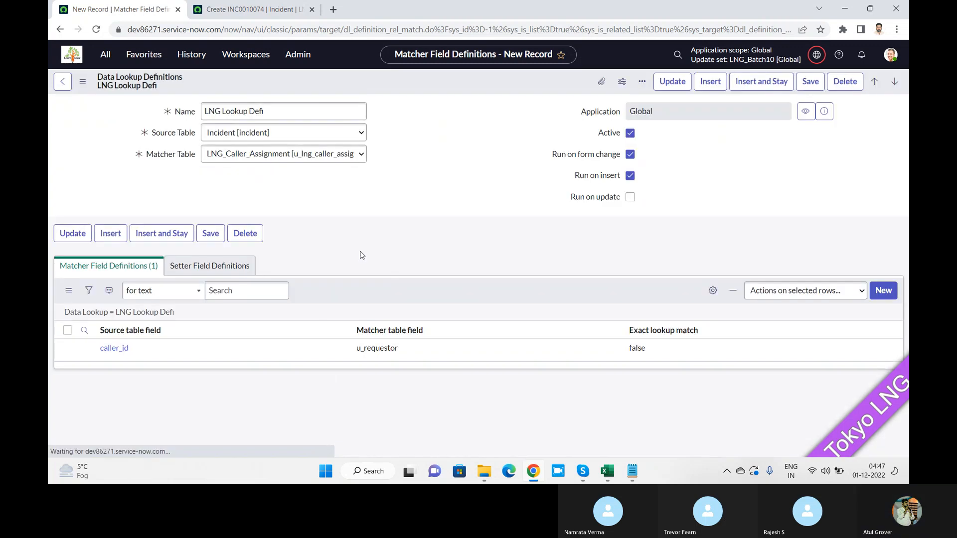
click(214, 273)
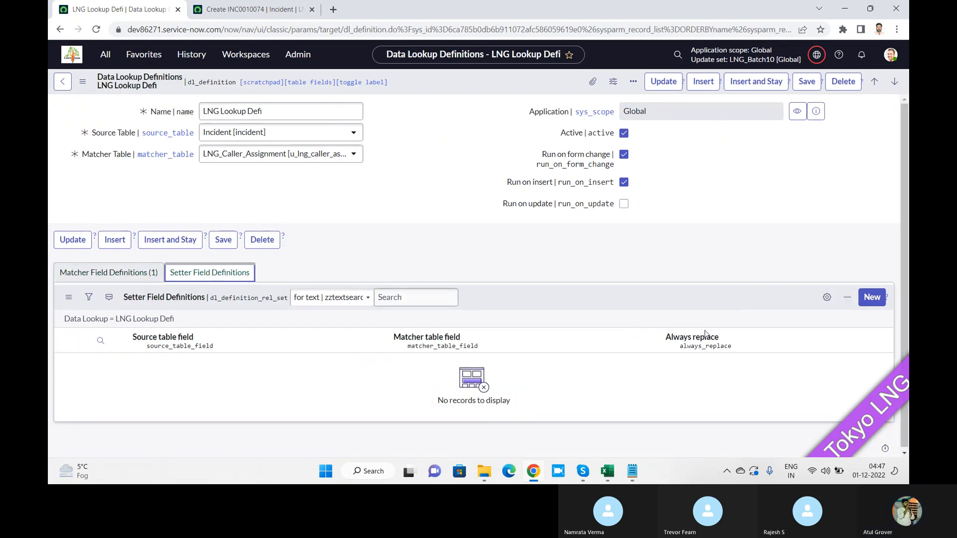
click(878, 303)
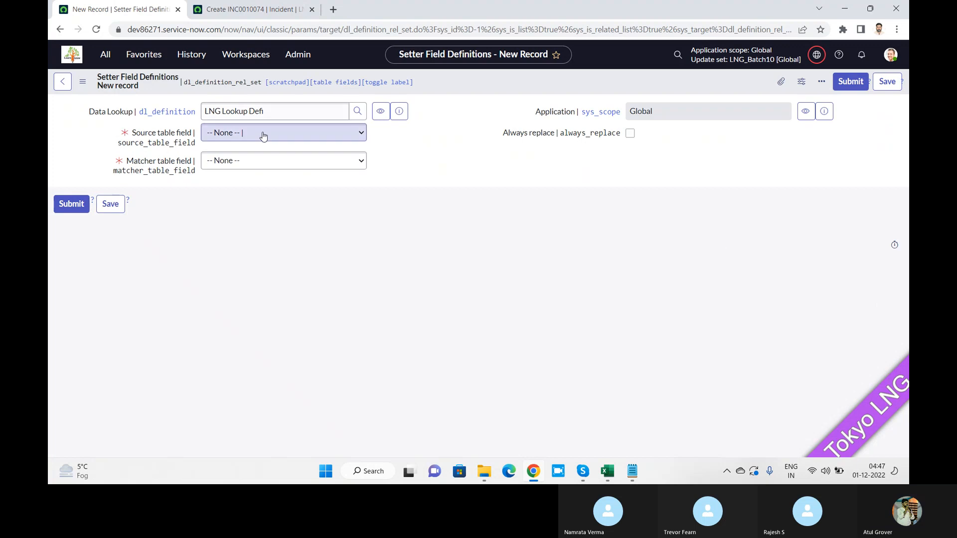
Submit the setter field definition with Assignment group as source table field and Group as matcher table field, and save the LNG Lookup Defi record.
click(263, 134)
text(assigned_to)
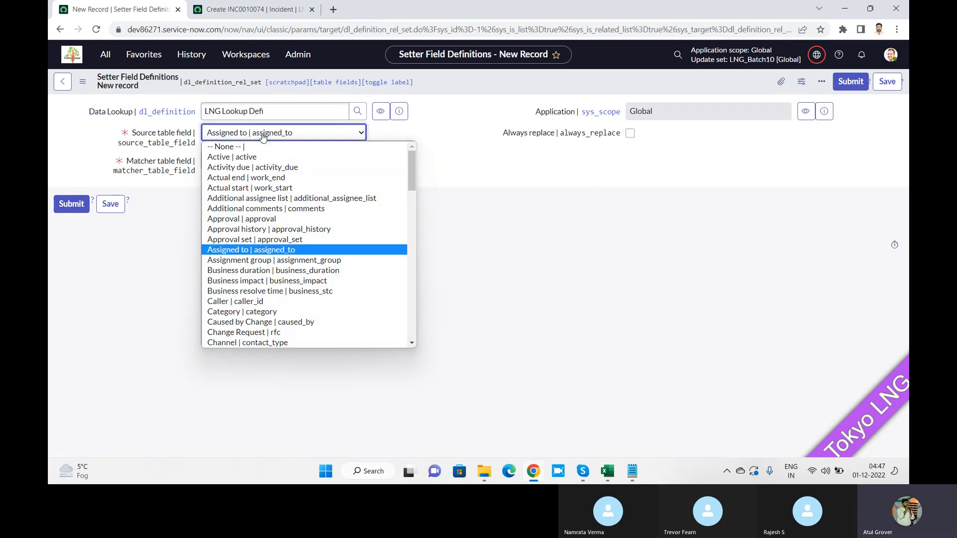
key(Down)
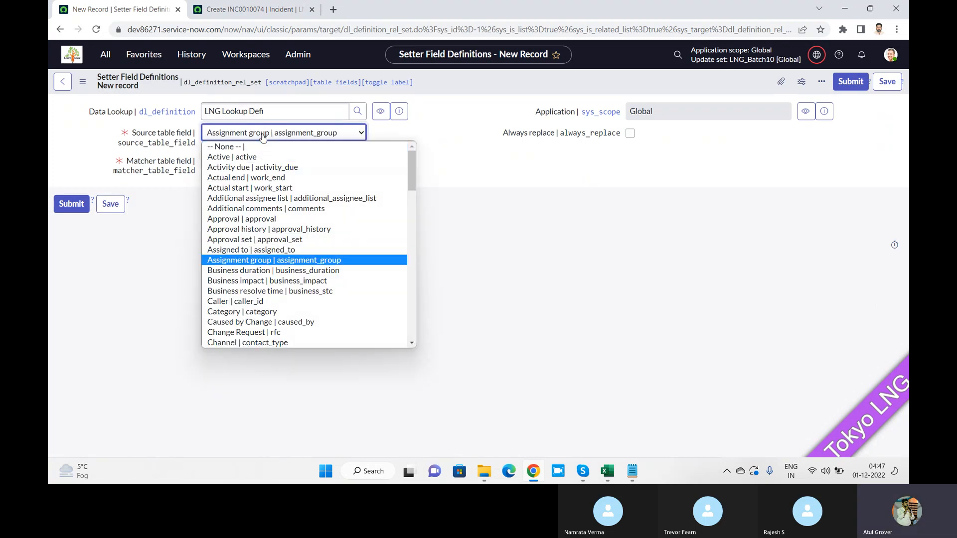
key(Return)
click(274, 160)
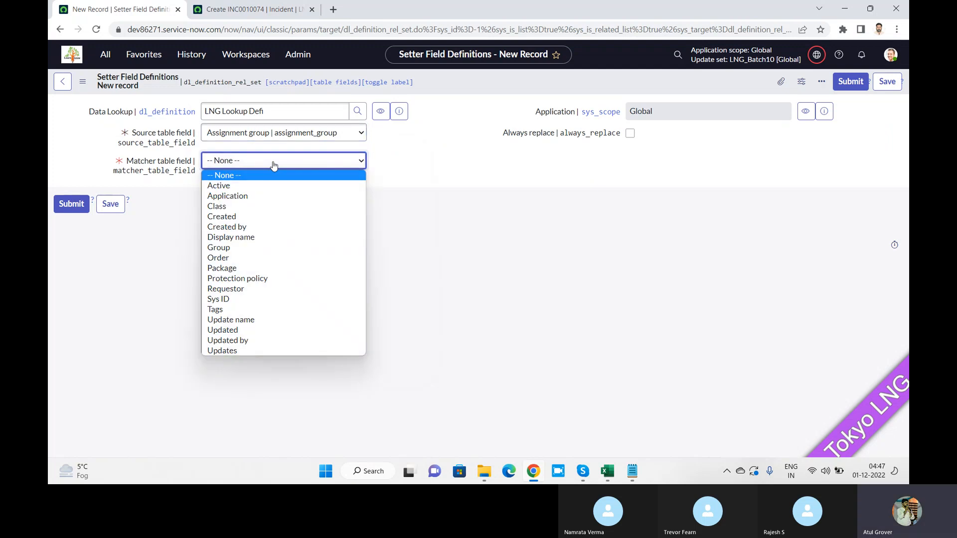
click(247, 248)
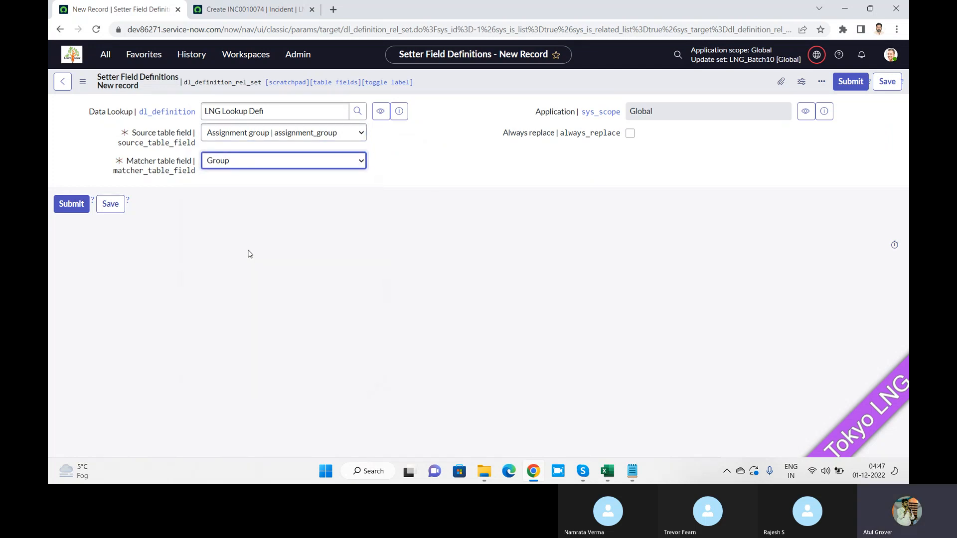
click(69, 204)
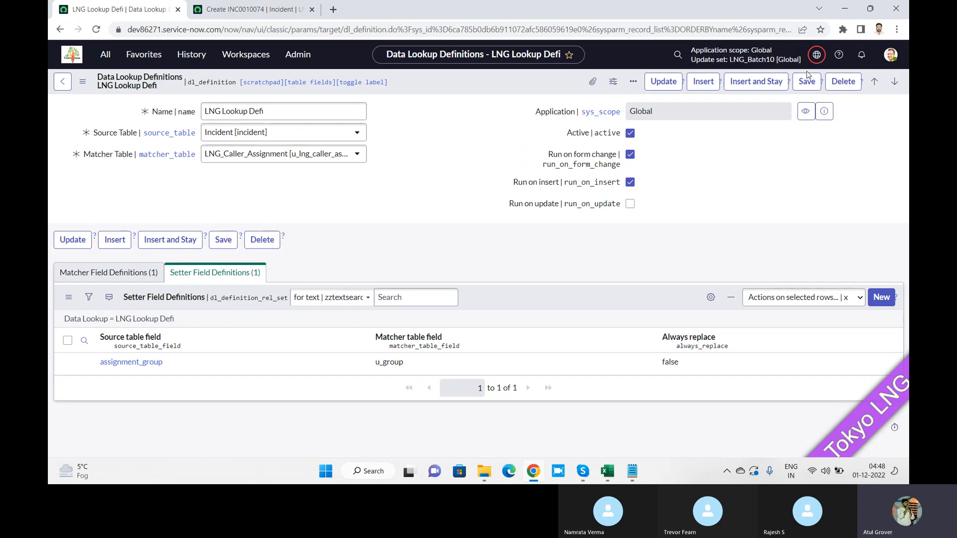
click(807, 86)
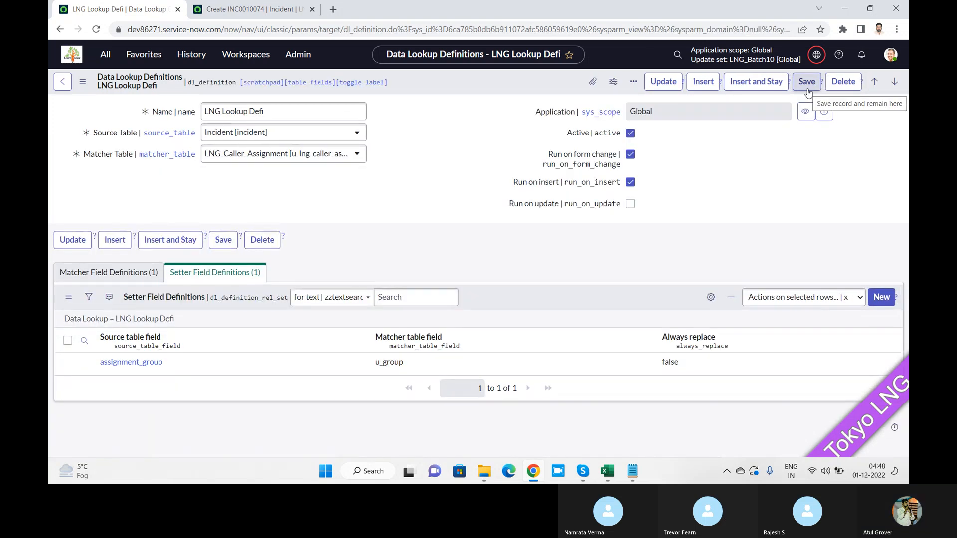
Return to the new incident's browser tab, and renew its expired session by reloading the form.
click(246, 5)
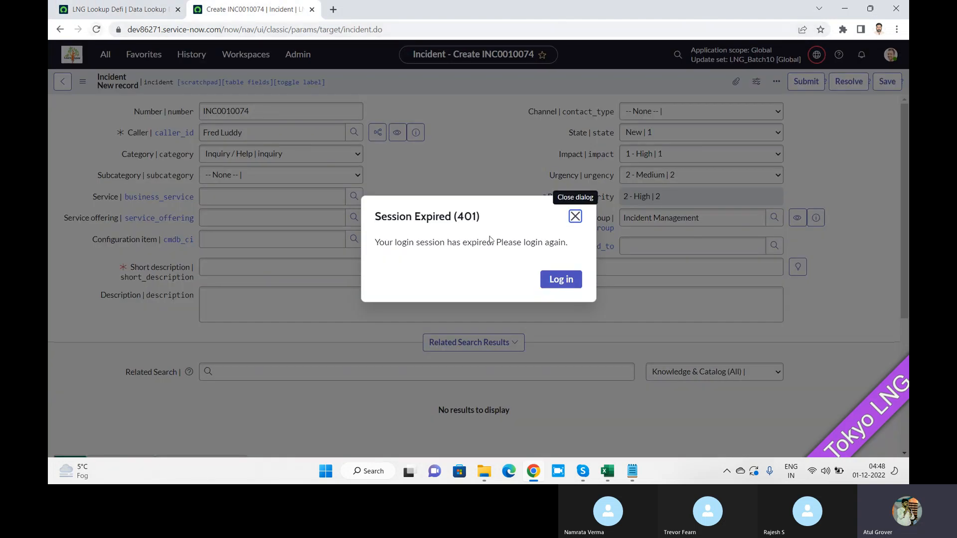
click(568, 288)
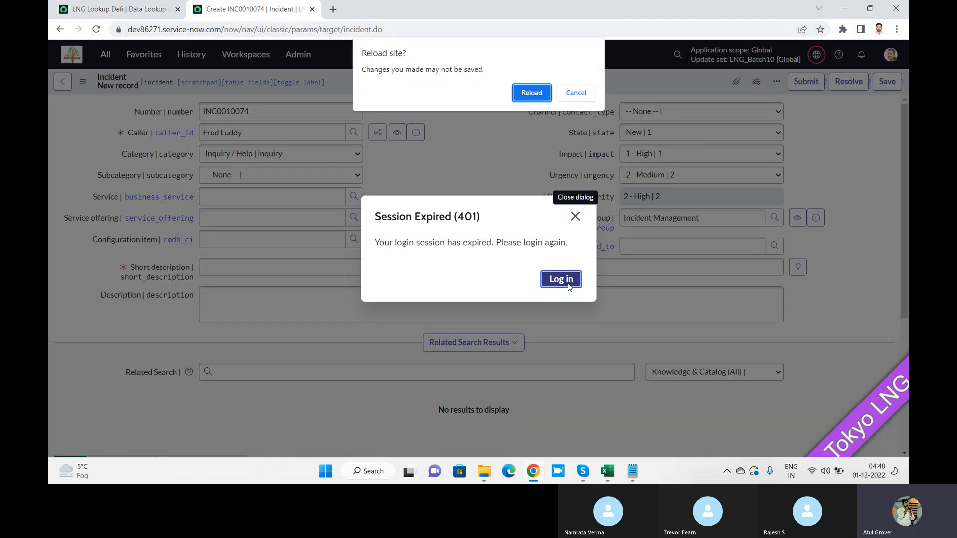
click(532, 93)
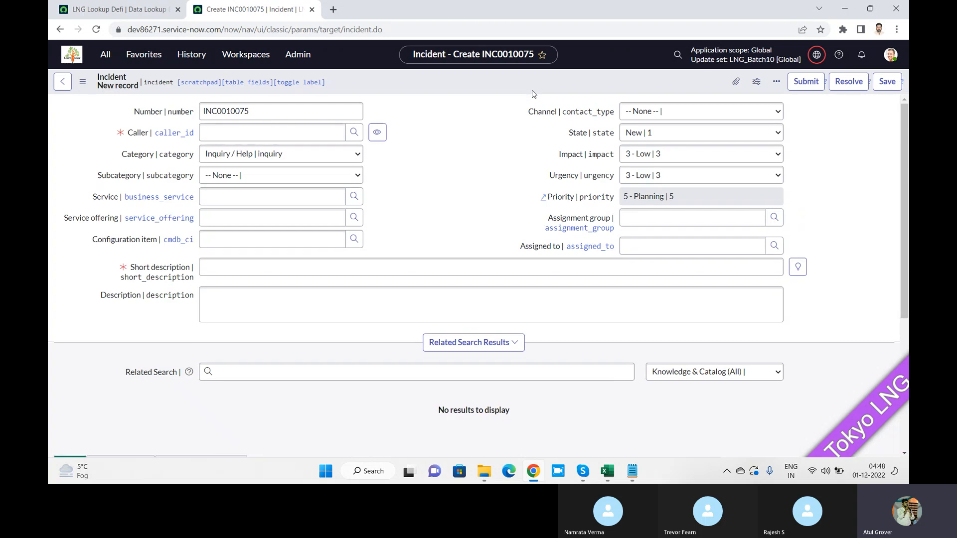
Find the caller by first name, select the second match for the new incident, and check the Assignment group field.
click(296, 132)
text(fred)
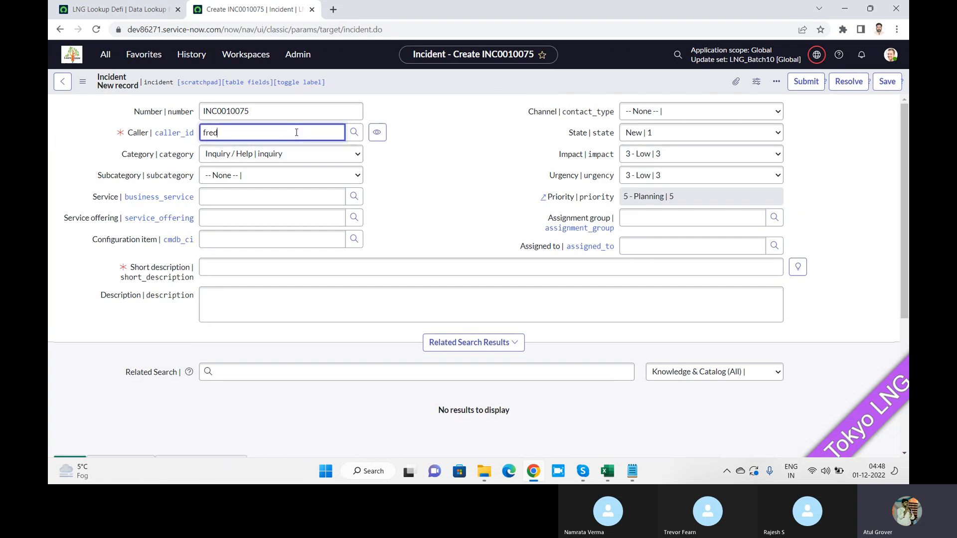
key(Tab)
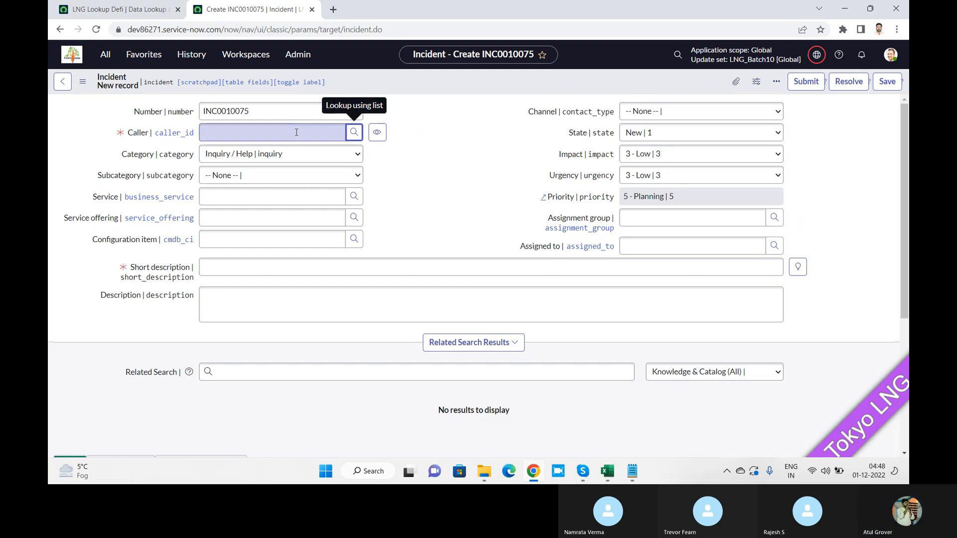
click(296, 132)
text(fred)
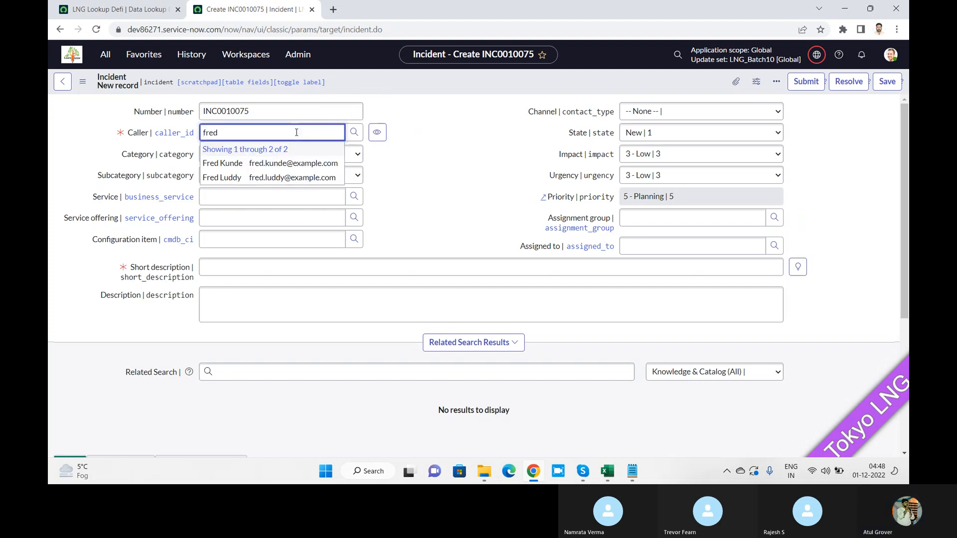
click(260, 178)
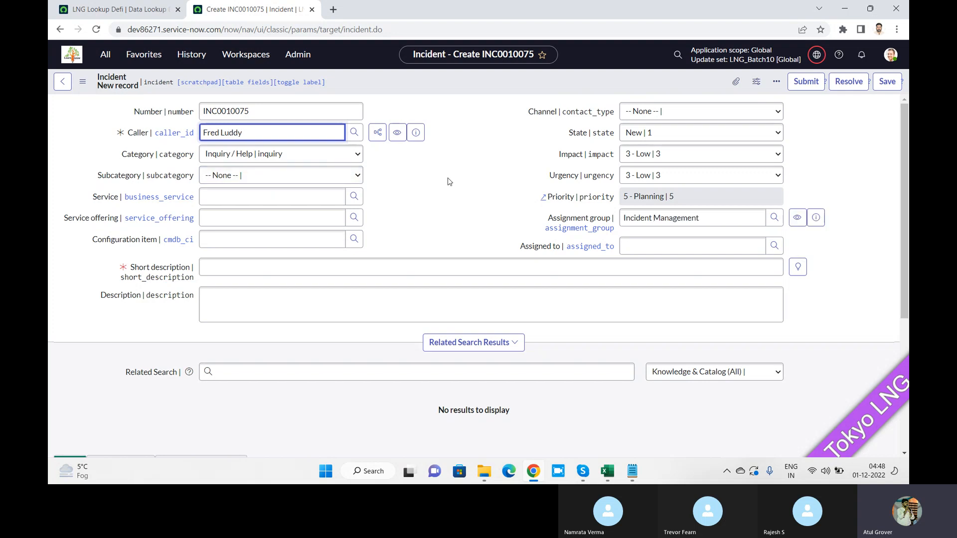
click(718, 218)
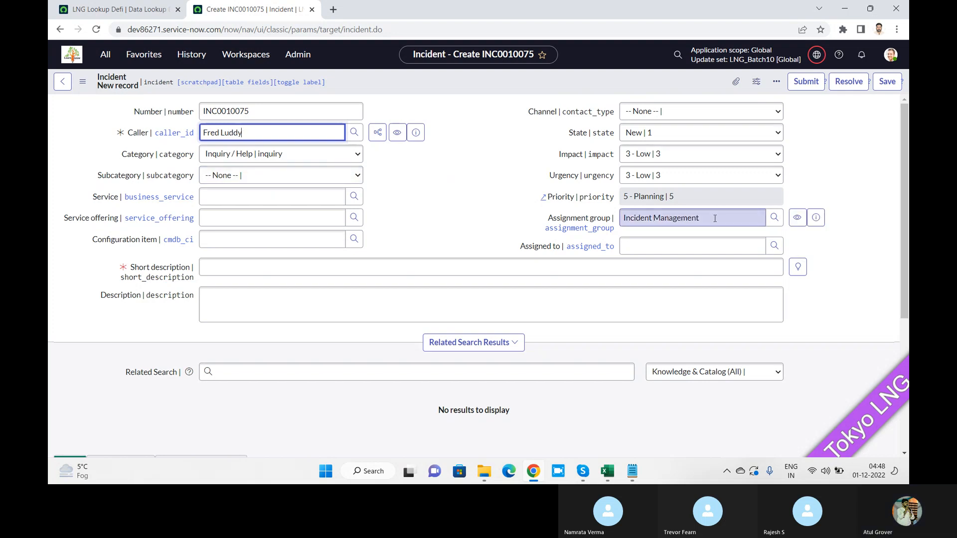
triple_click(679, 220)
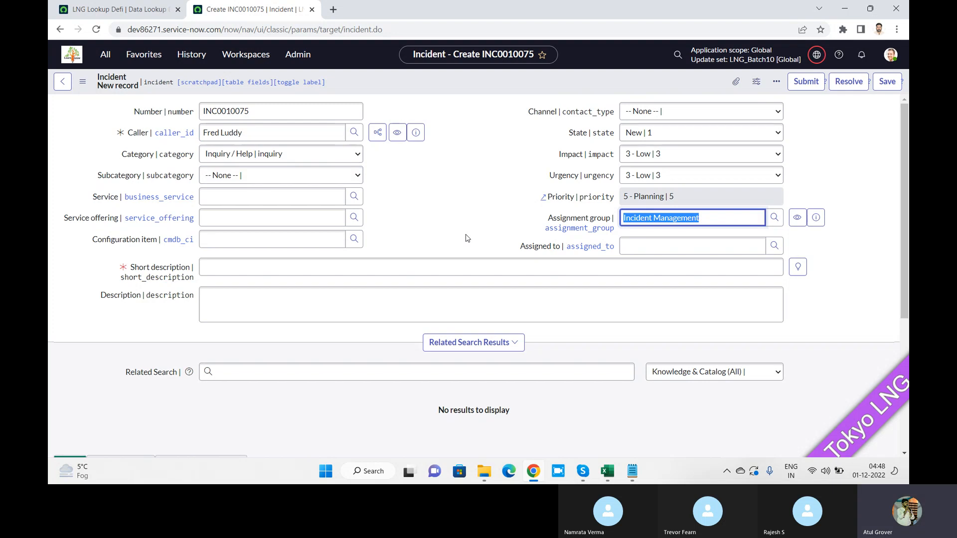
Replace the new incident's caller with another user to test whether the assignment group follows the caller.
triple_click(335, 133)
text(rajes)
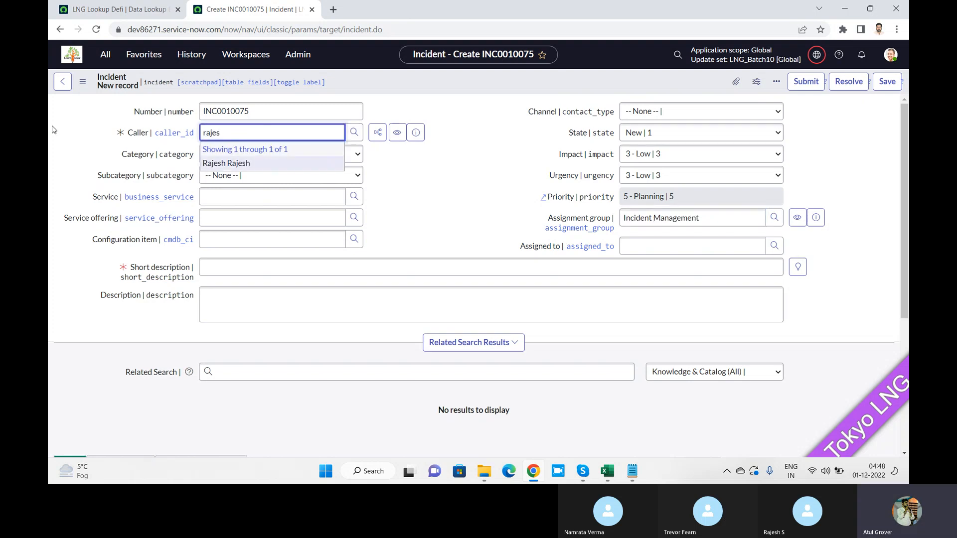
key(Down)
key(Return)
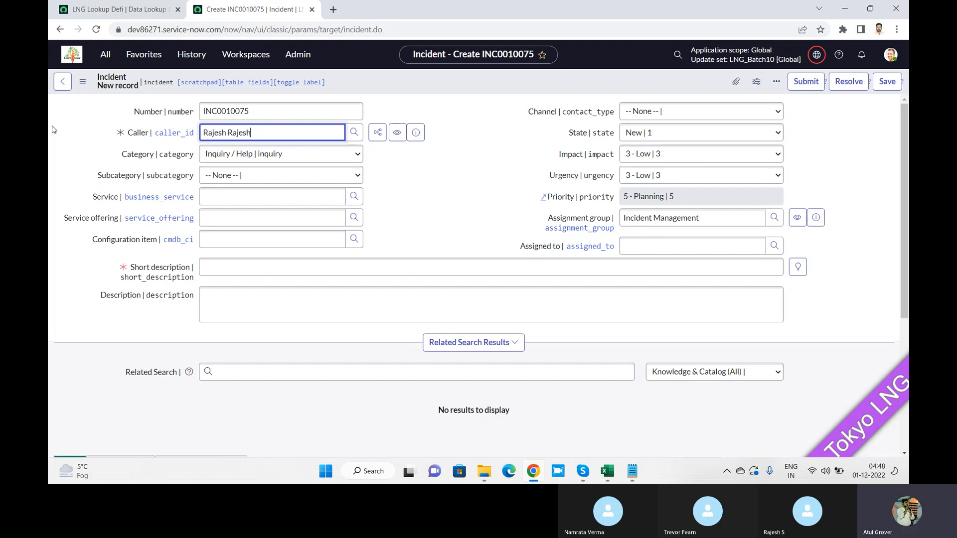
key(Tab)
key(Tab)
key(Tab)
key(Tab)
key(Tab)
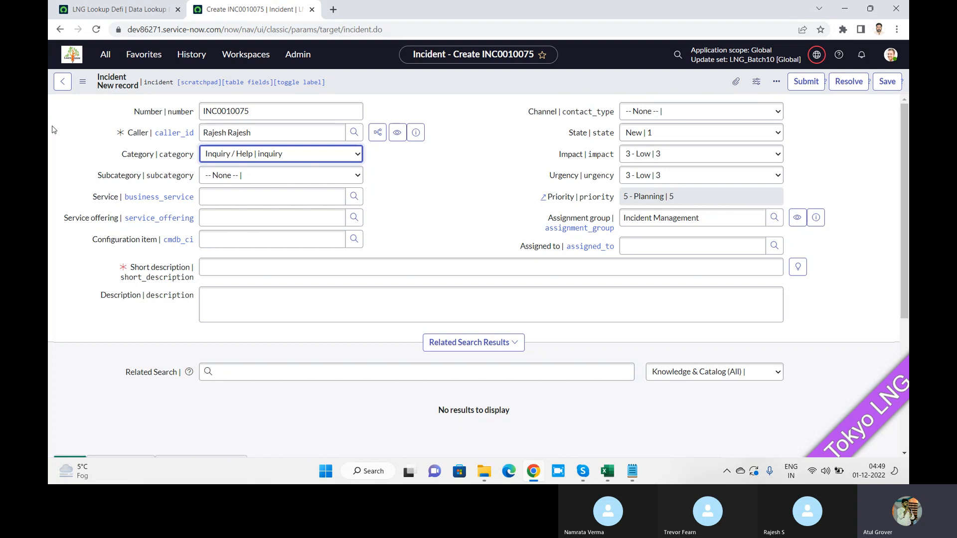
Go back to the LNG Lookup Defi record and check the Exact lookup match setting of its caller_id matcher field definition.
click(114, 13)
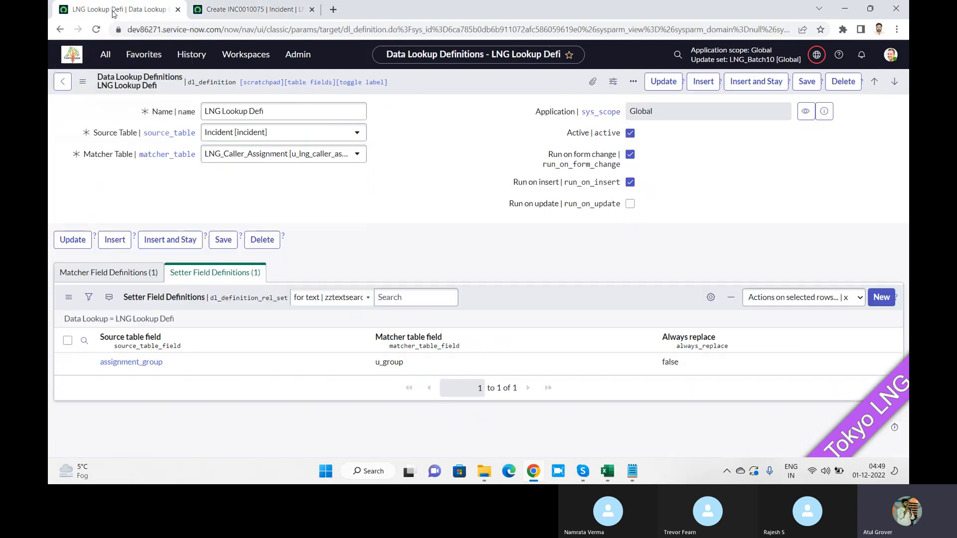
click(98, 272)
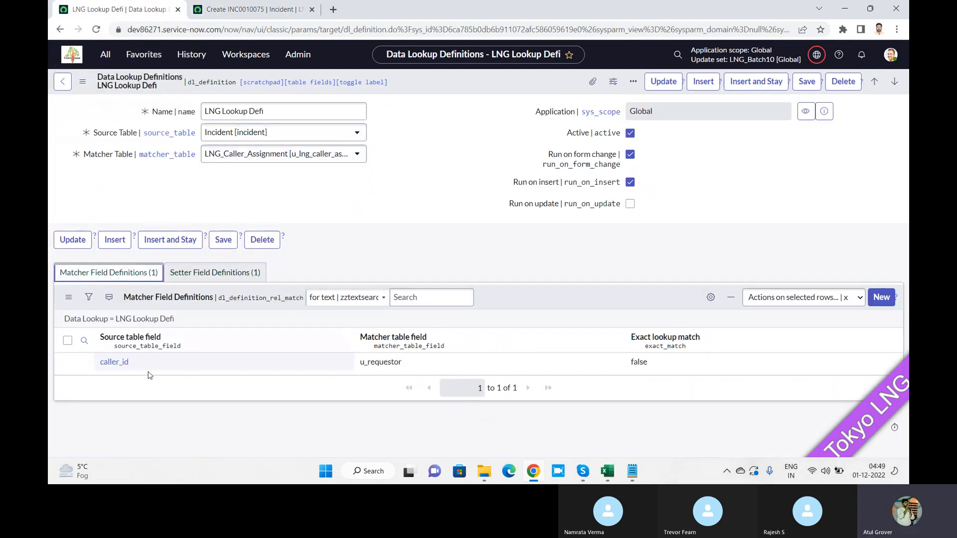
mouse_move(636, 340)
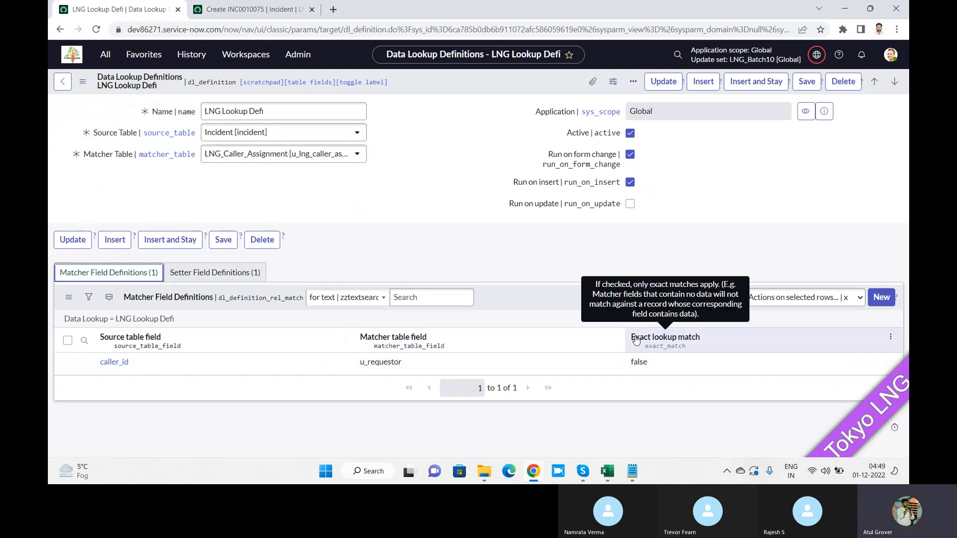
click(662, 368)
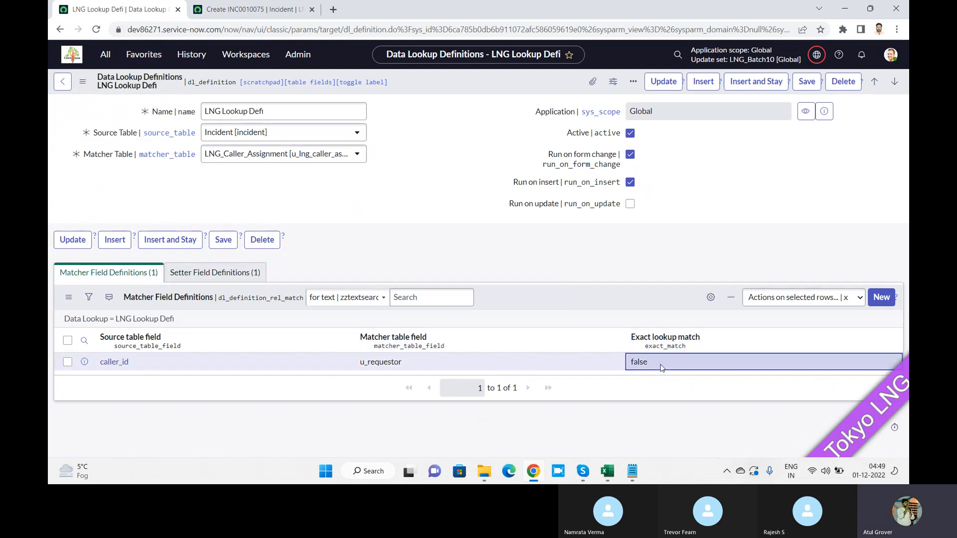
double_click(661, 368)
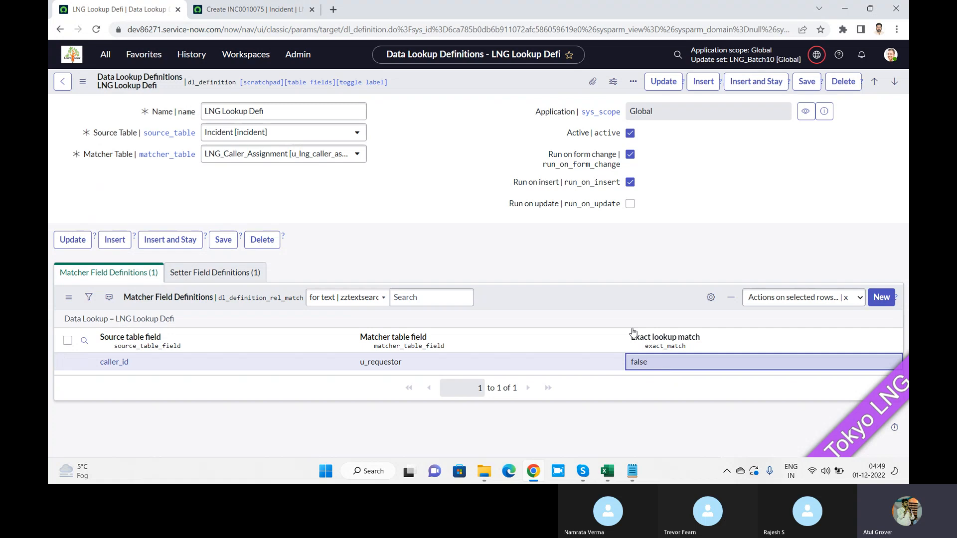
click(607, 250)
Set Always replace to true for the assignment_group setter field definition of LNG Lookup Defi.
click(216, 276)
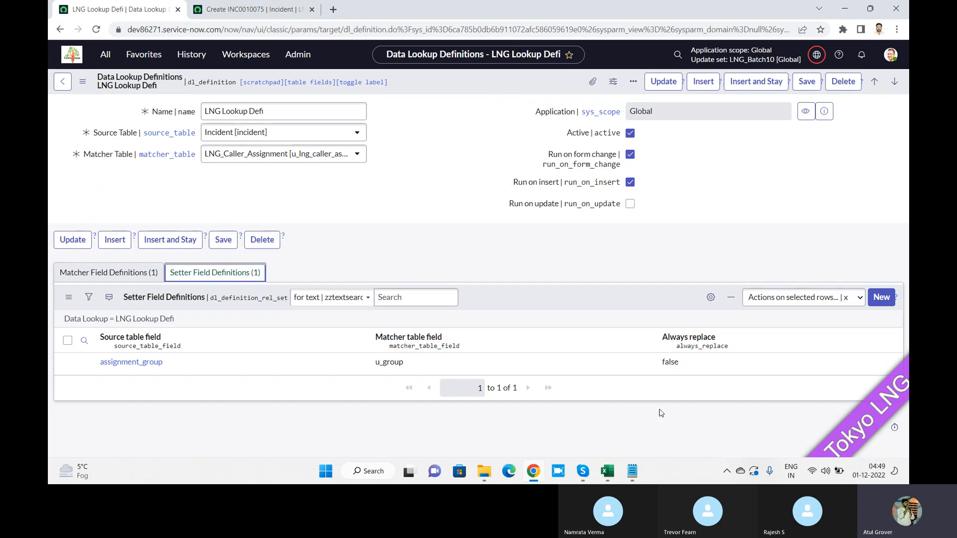
click(691, 367)
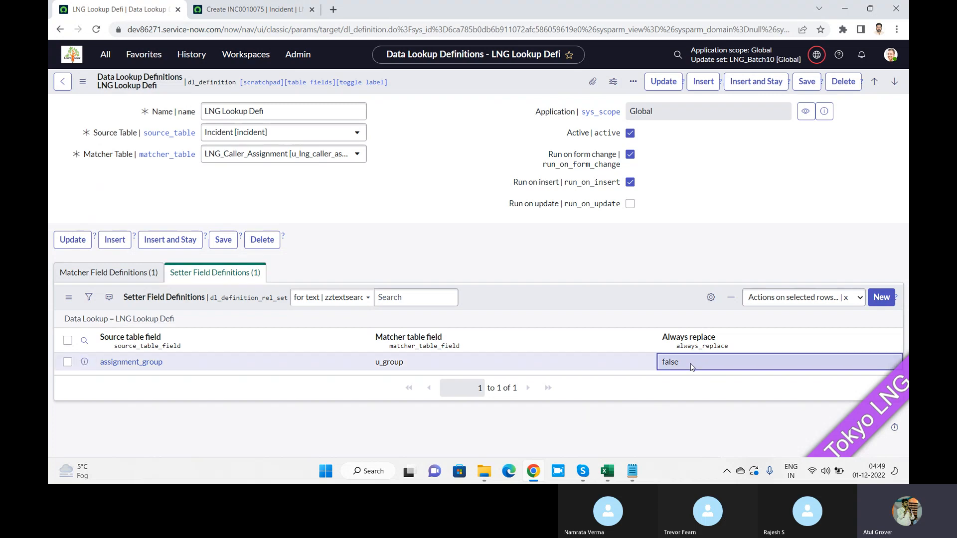
click(691, 366)
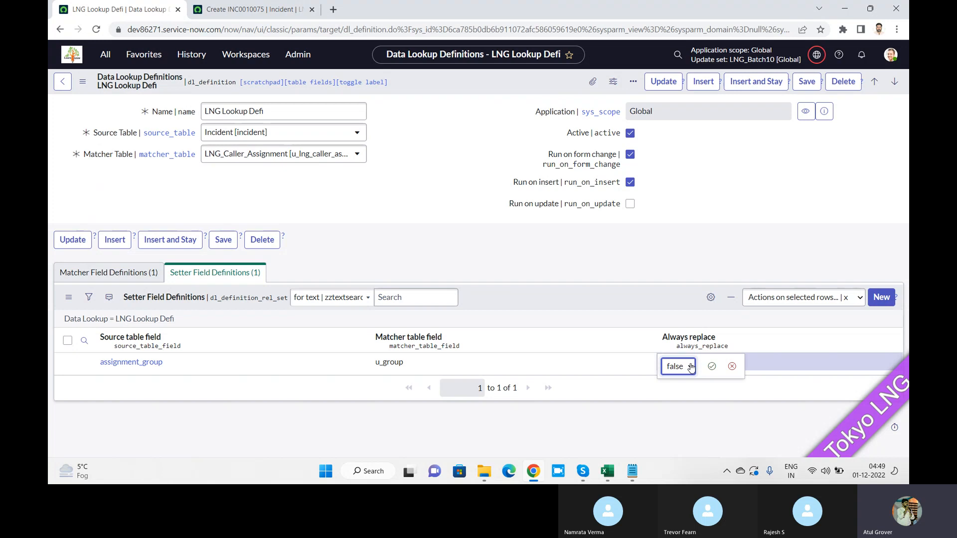
click(691, 367)
click(675, 389)
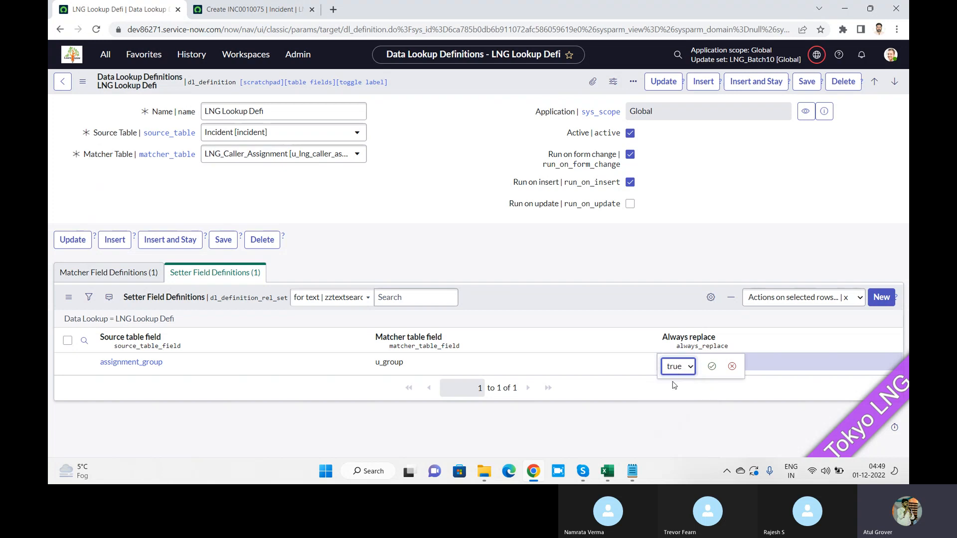
click(712, 367)
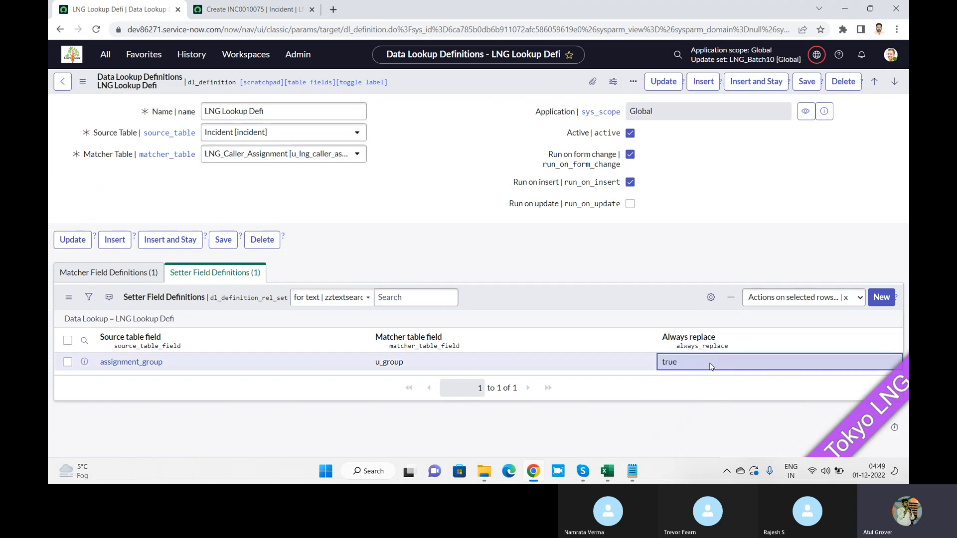
Return to the unsaved incident's browser tab and reload the form, discarding its entries.
click(247, 9)
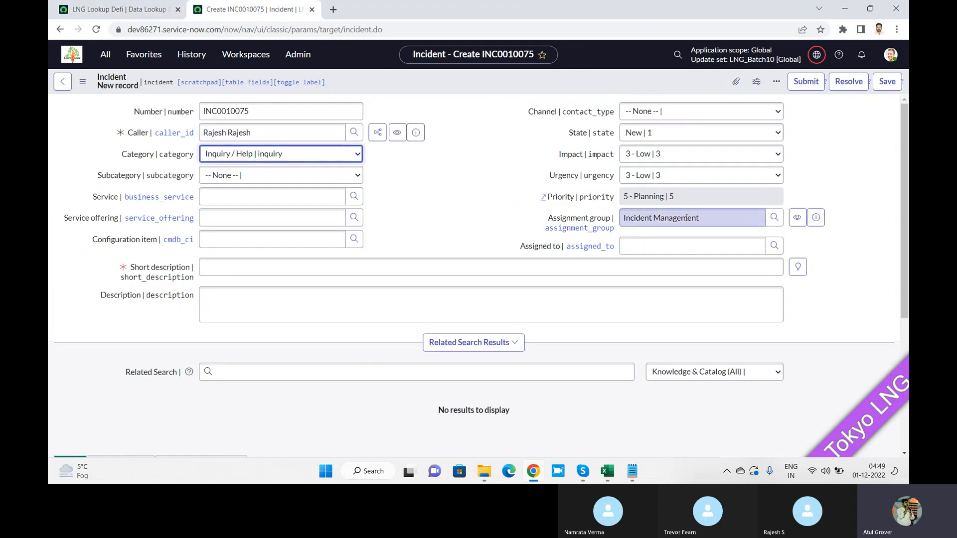
right_click(368, 85)
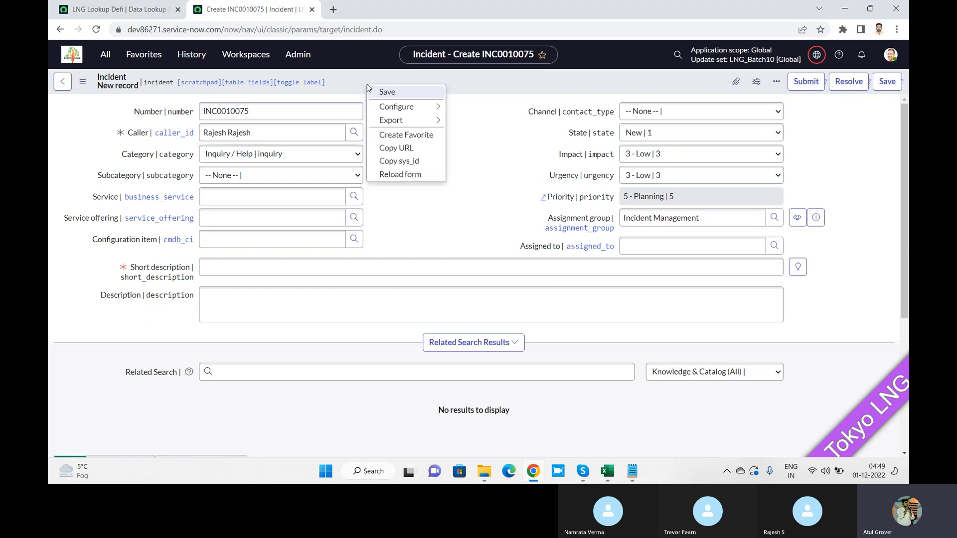
click(424, 171)
key(Return)
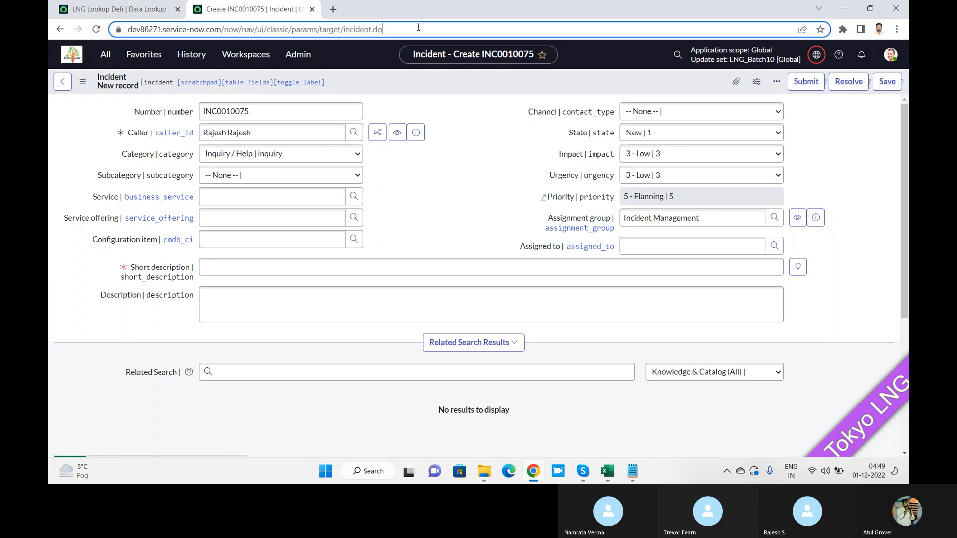
key(F5)
click(532, 97)
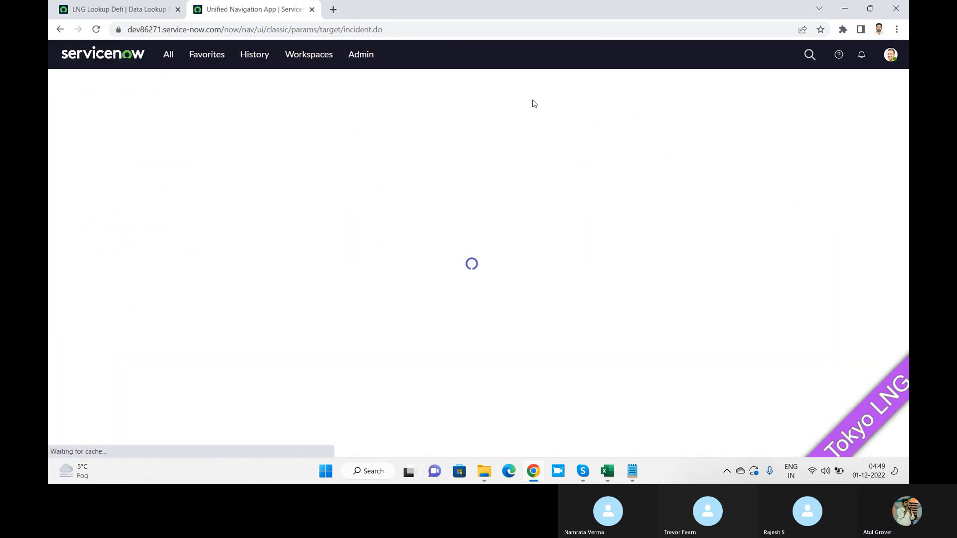
Choose a caller on the new incident and replace it with another user to test whether the assignment group follows.
click(294, 133)
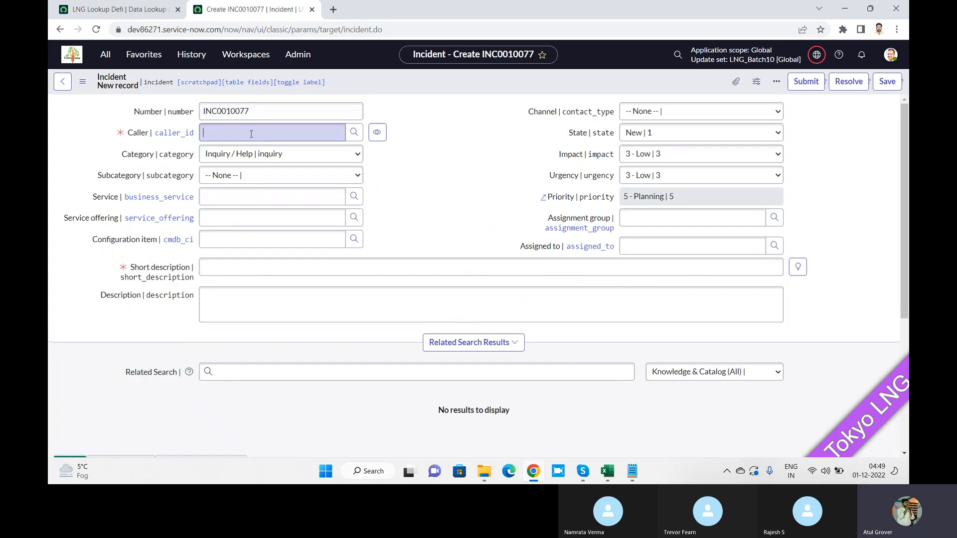
text(raj)
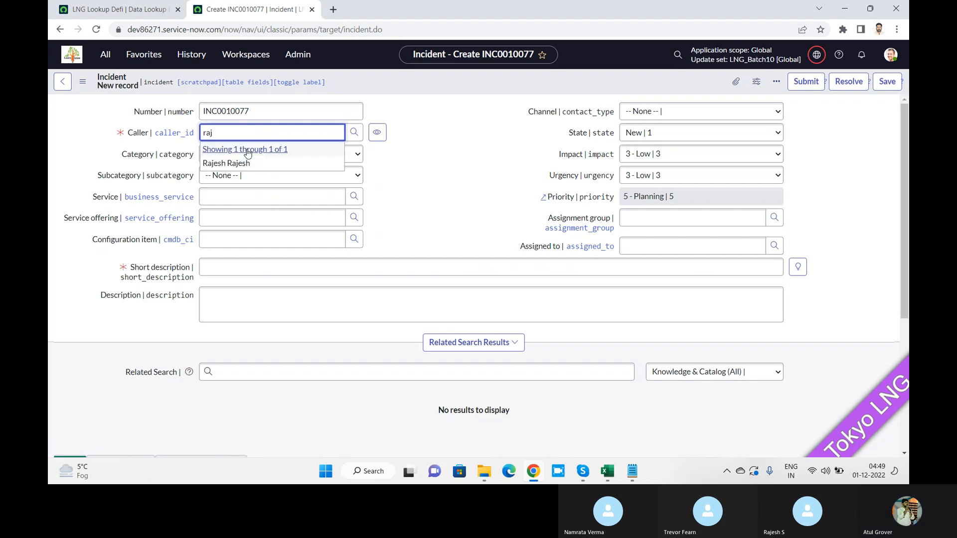
click(245, 164)
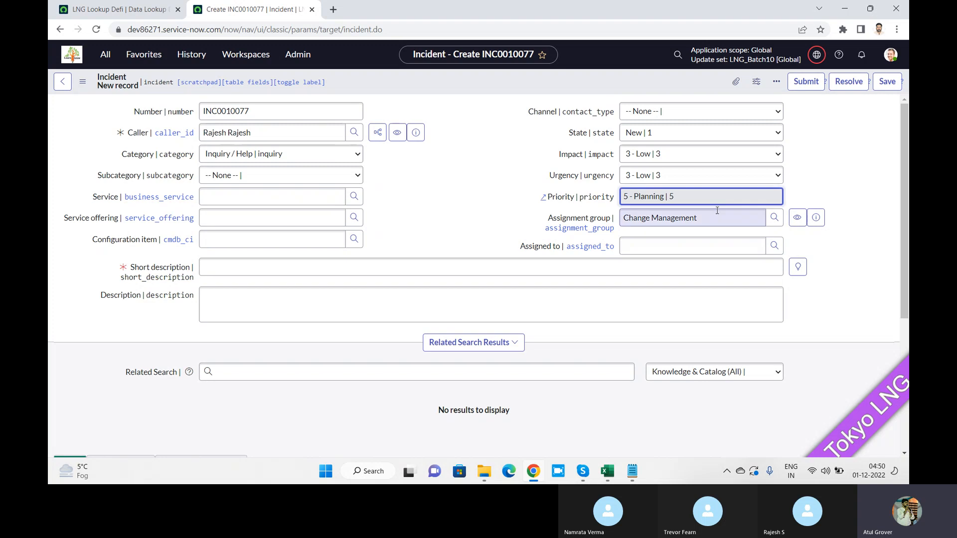
click(552, 232)
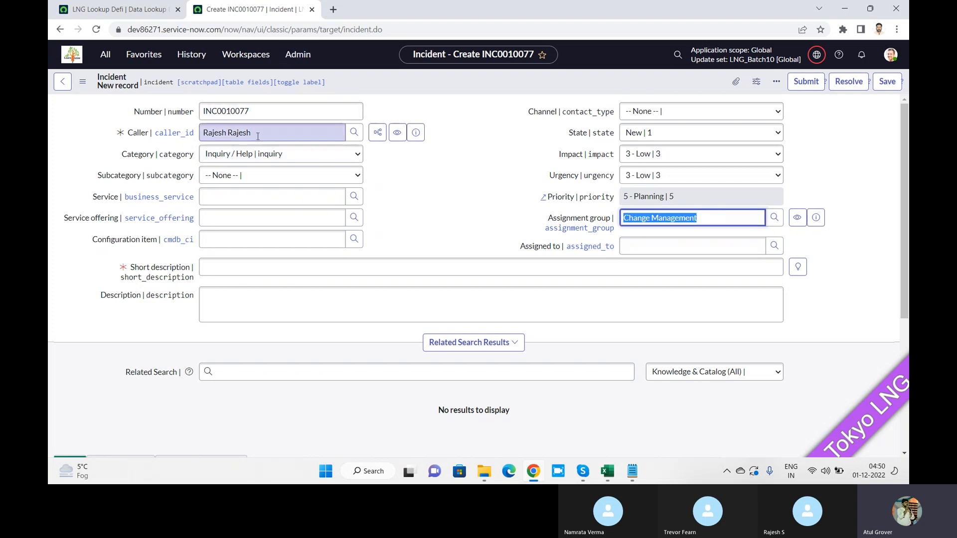
drag(257, 134, 110, 113)
text(fred)
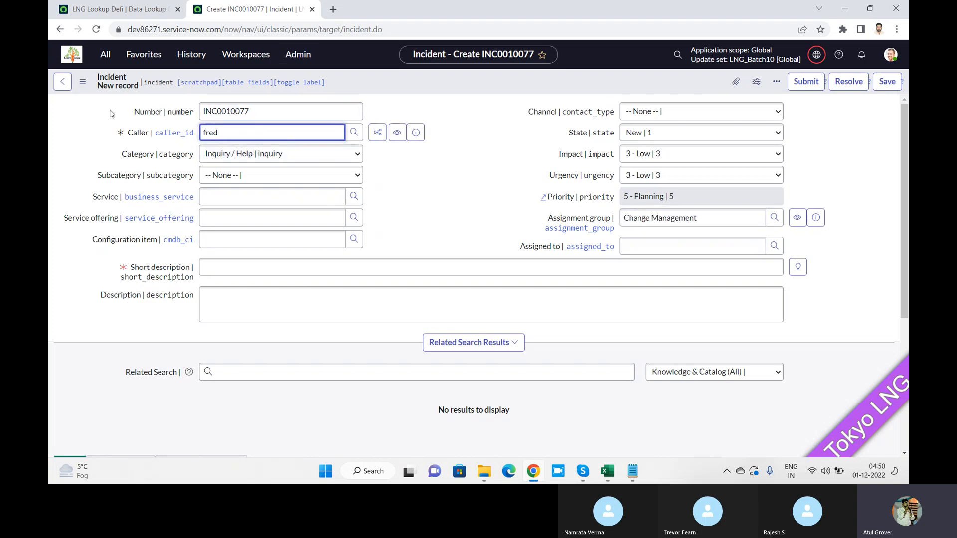
click(239, 178)
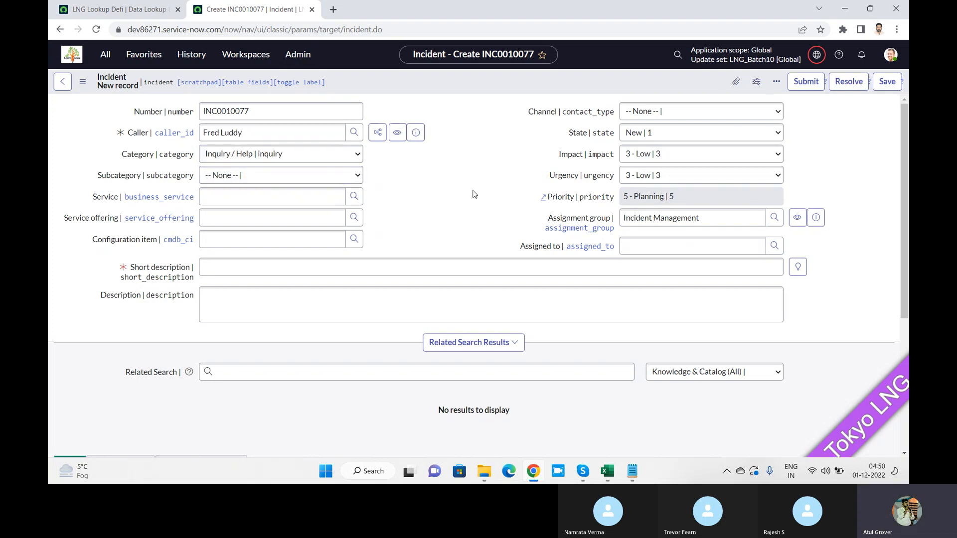
Compare the LNG Lookup Defi setter field definition with the incident's assignment group, and enable Run on update for LNG Lookup Defi.
click(122, 10)
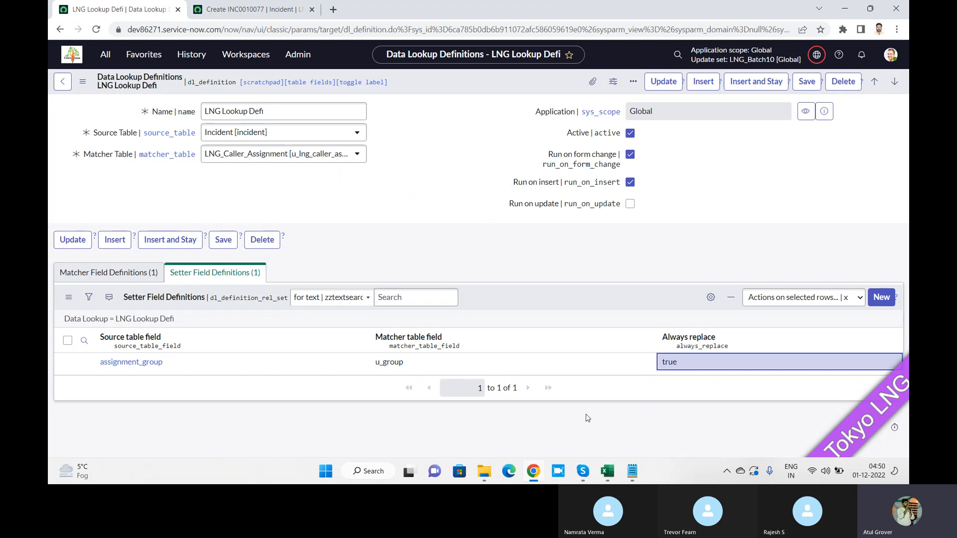
click(235, 11)
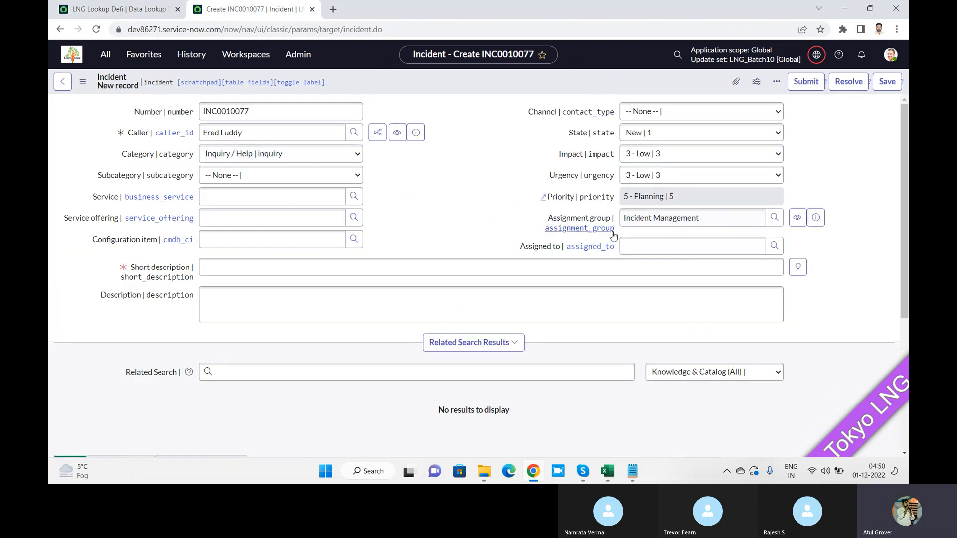
click(646, 226)
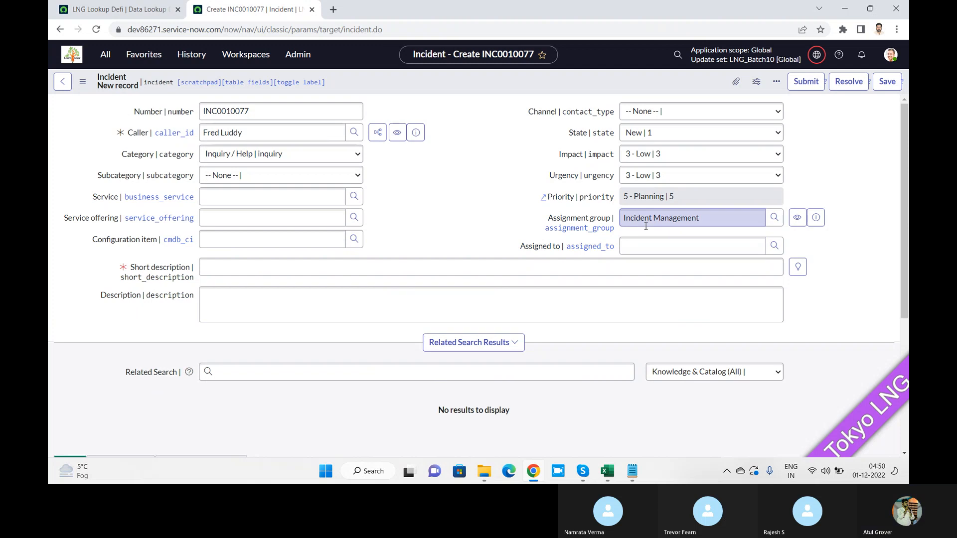
click(125, 9)
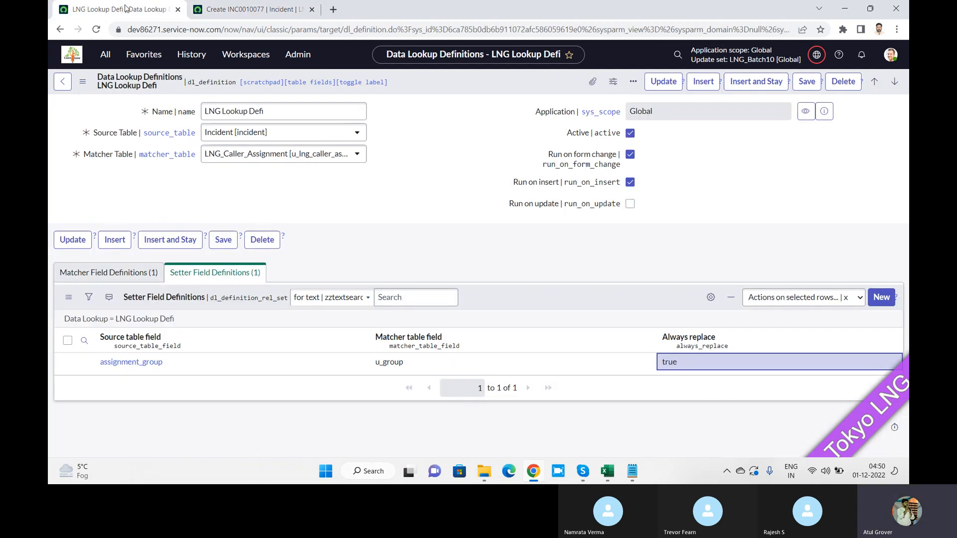
click(631, 204)
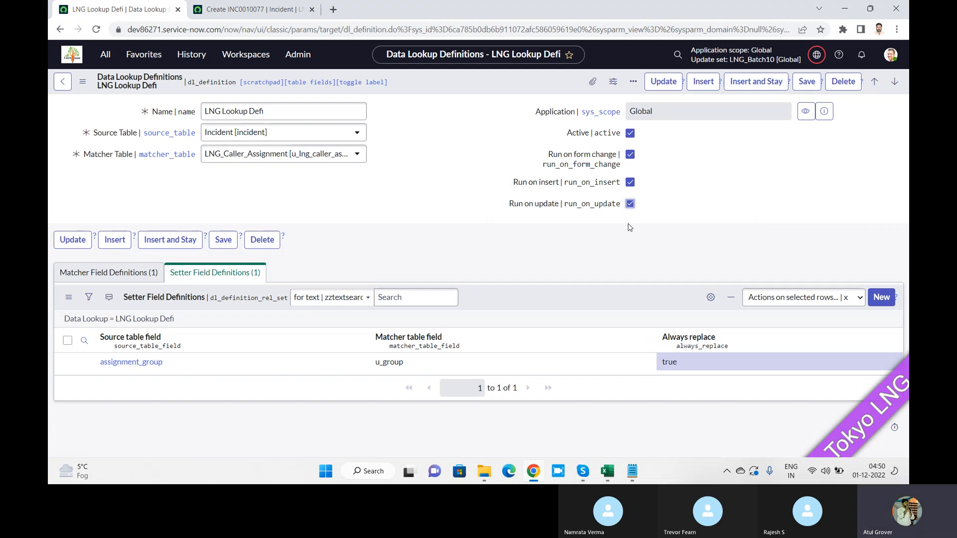
Switch to the Skype call, close its chat, and return to Chrome.
key(alt+Tab)
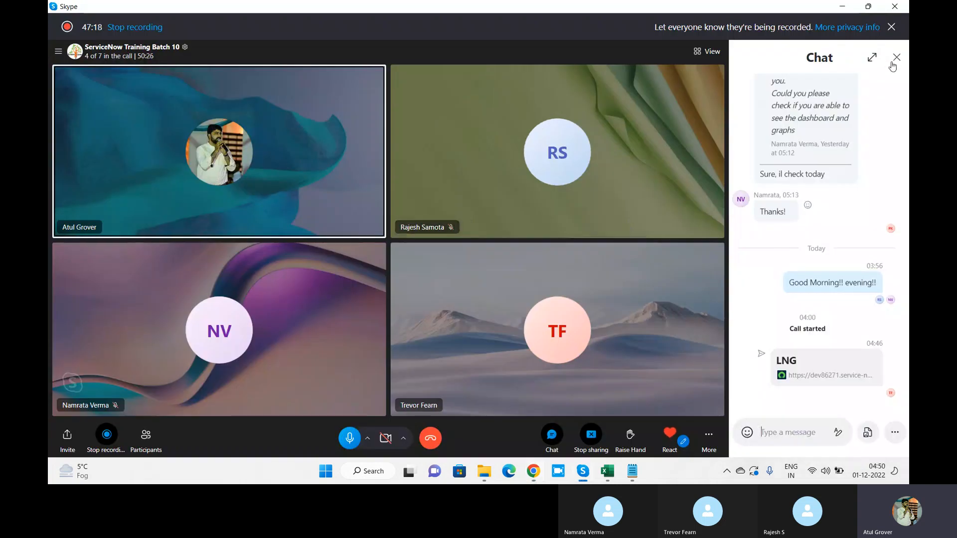
click(895, 56)
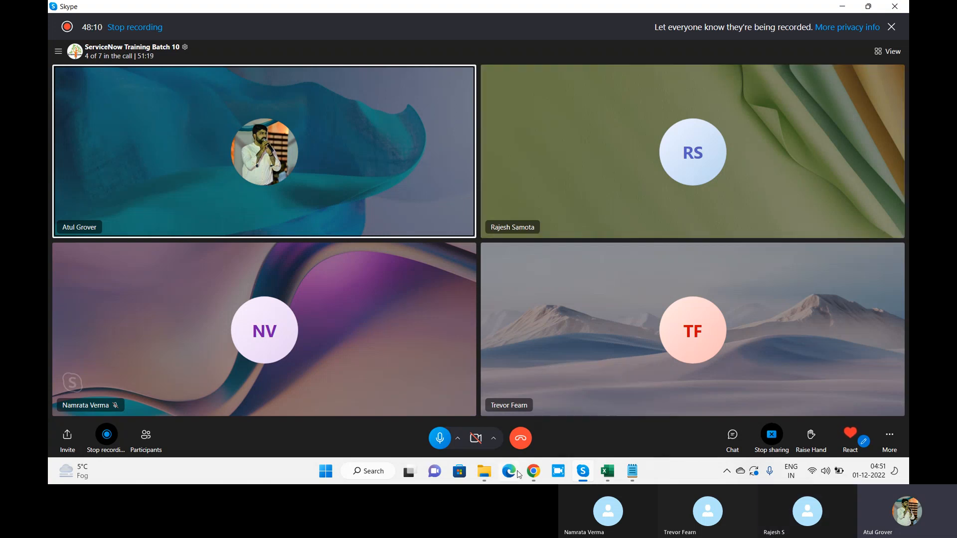
click(531, 476)
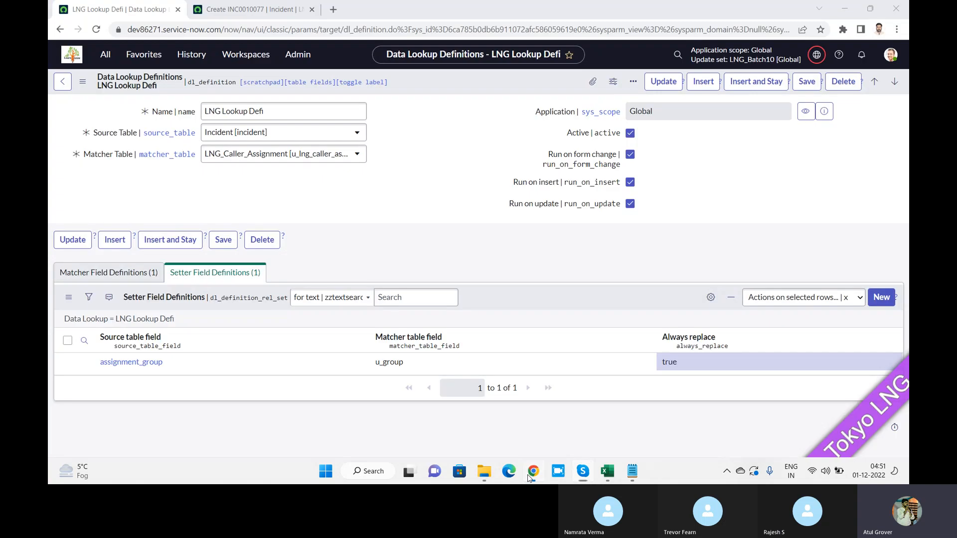
Find and open Assignment Lookup Rules under System Policy, leaving the LNG Lookup Defi record without saving.
click(105, 54)
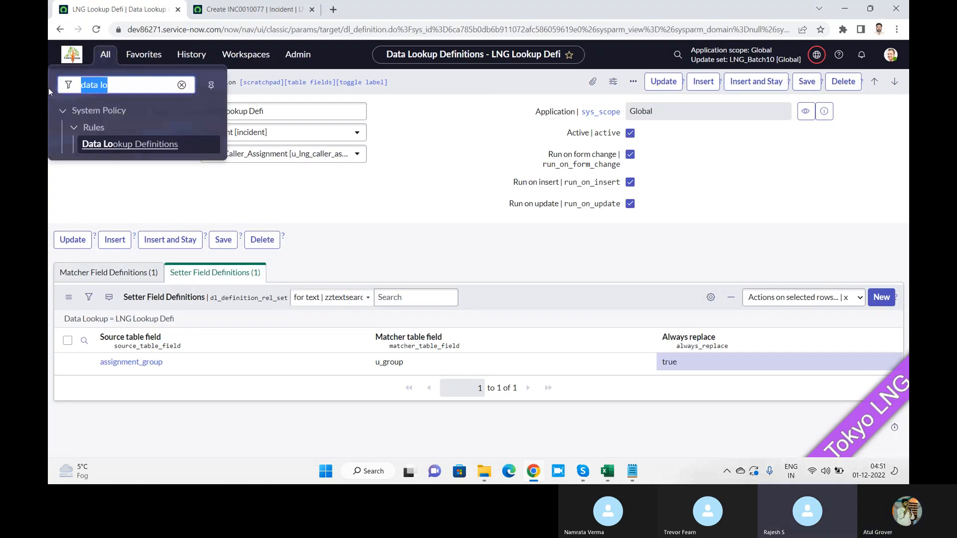
text(ass)
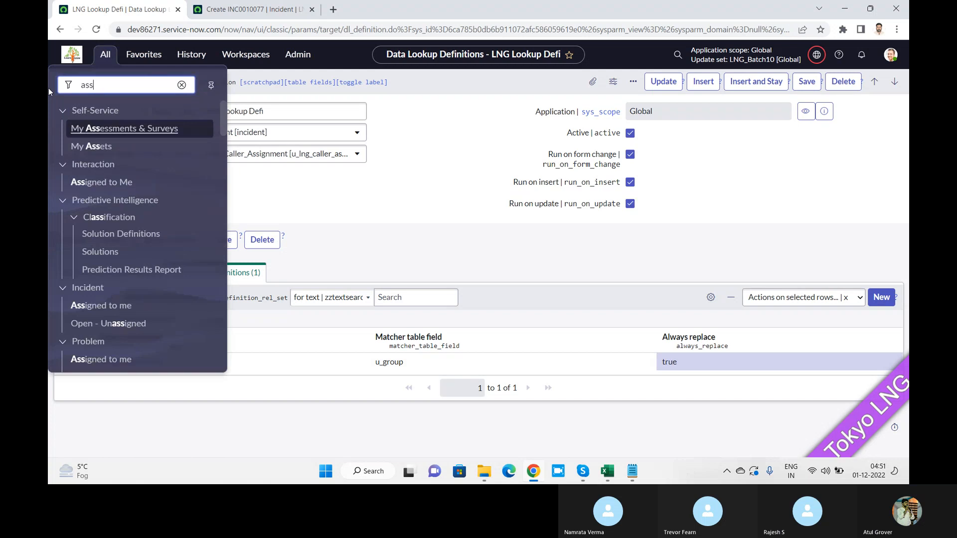
text(ign)
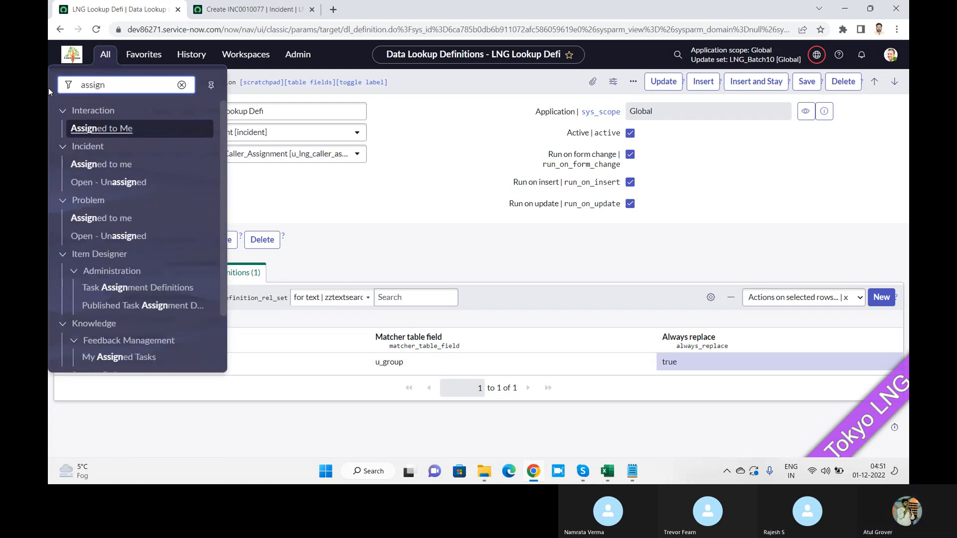
click(225, 192)
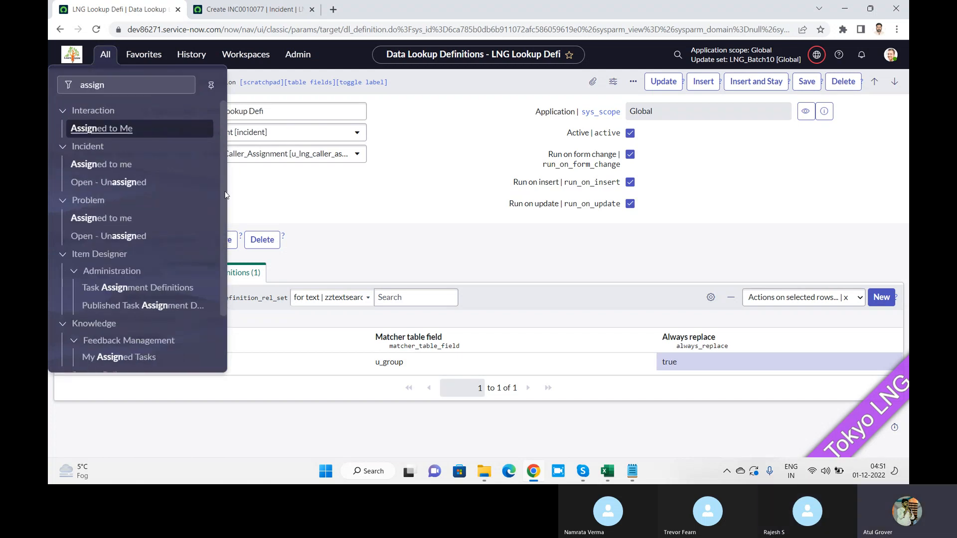
scroll(212, 286, down, 2)
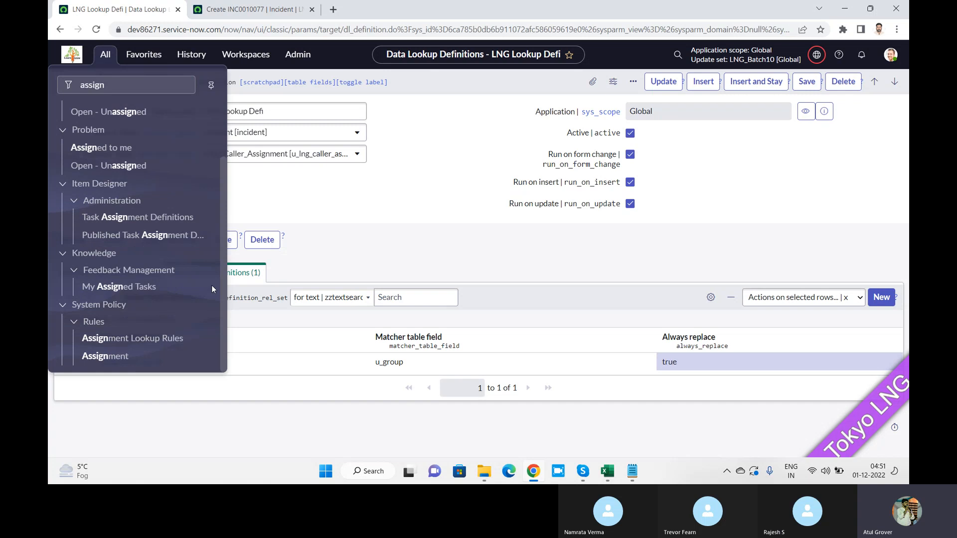
click(129, 339)
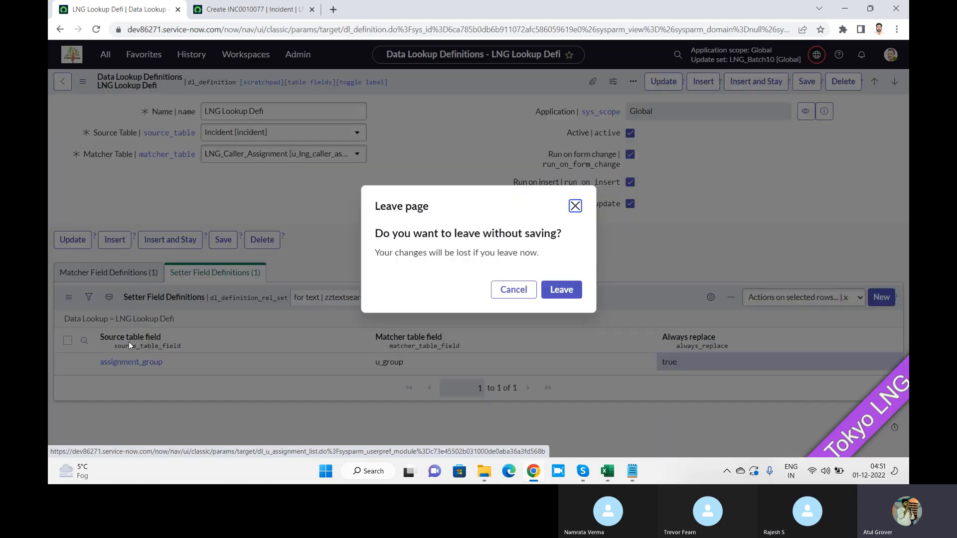
click(576, 295)
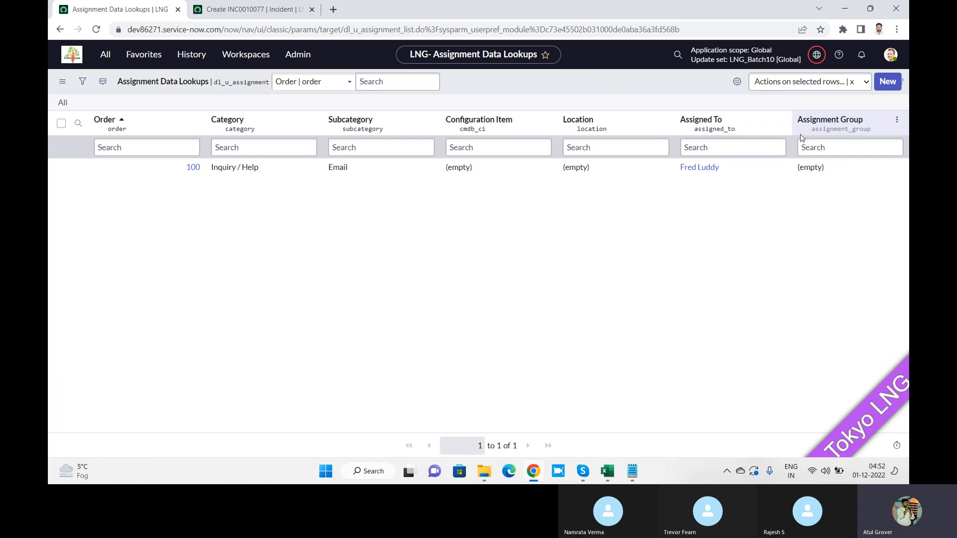
key(alt+Tab)
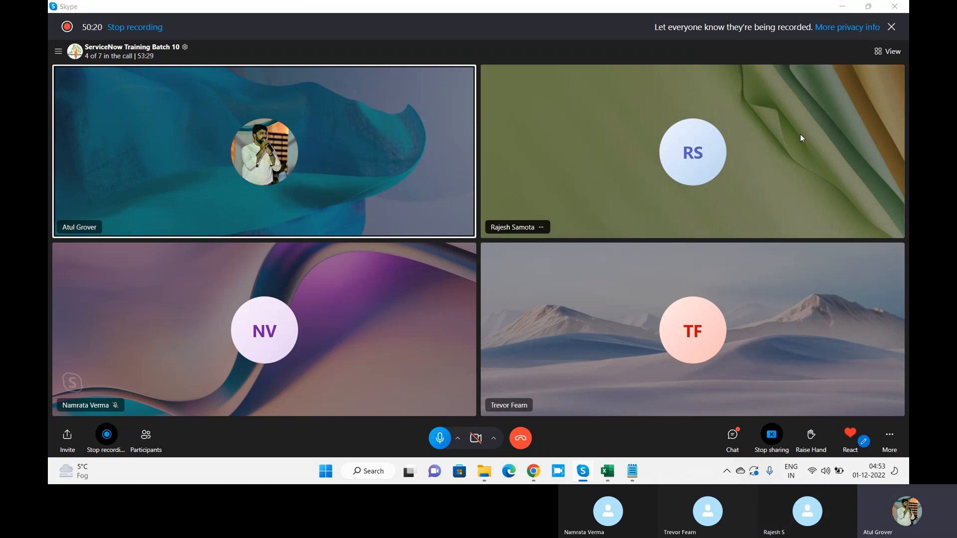
key(alt+Tab)
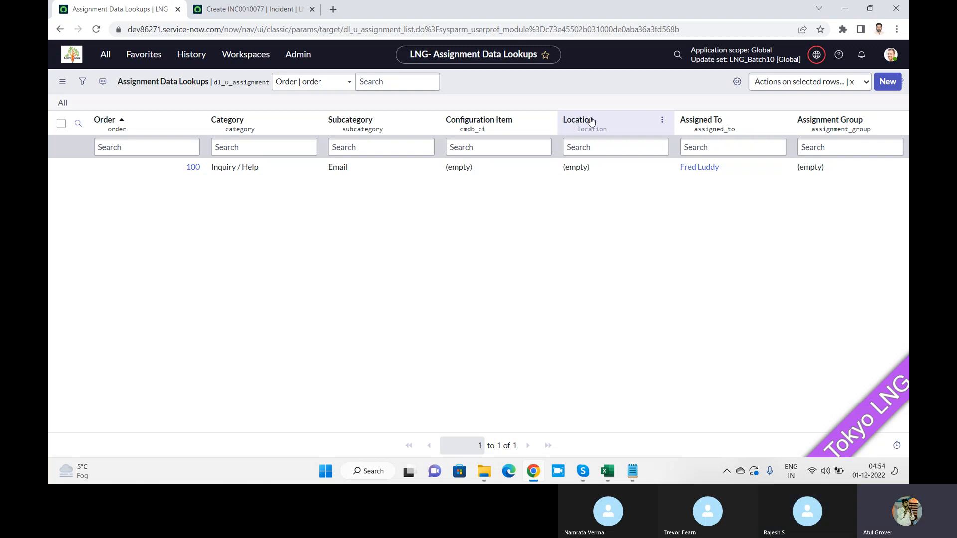
Start a new assignment data lookup record with category Database and subcategory DB2.
click(893, 87)
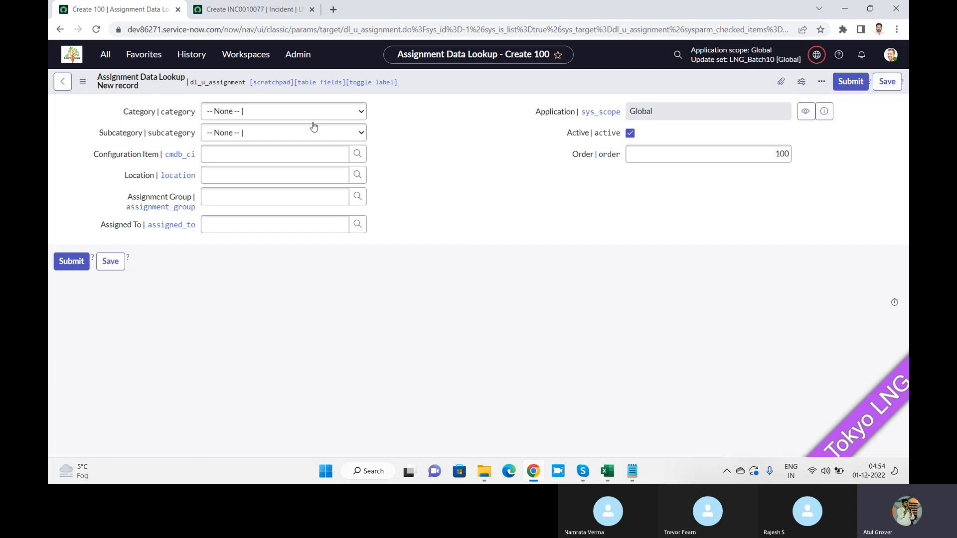
click(256, 113)
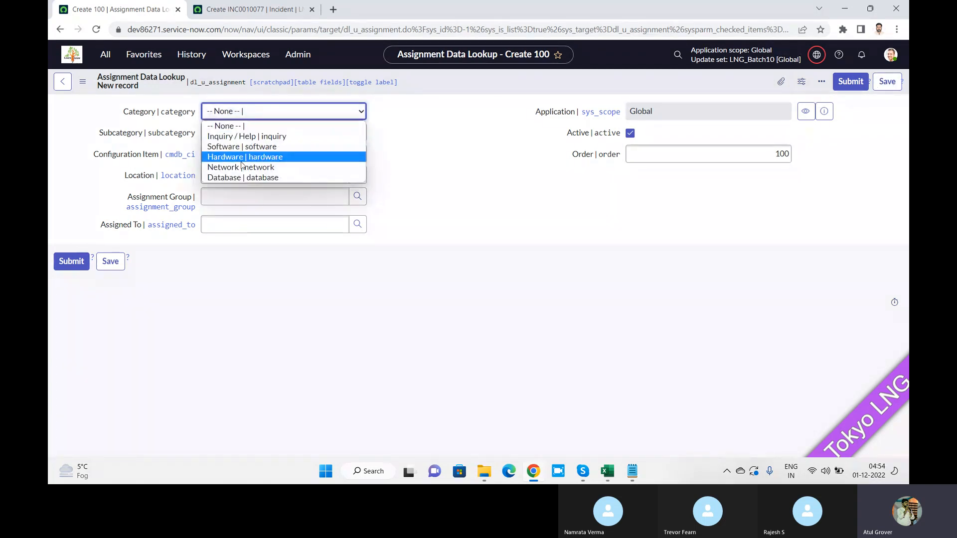
click(244, 178)
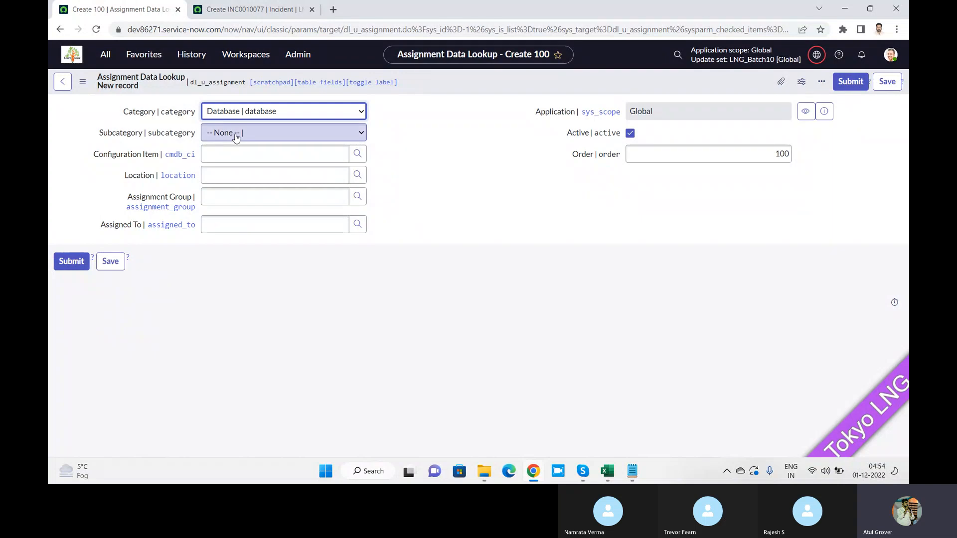
click(235, 132)
click(230, 180)
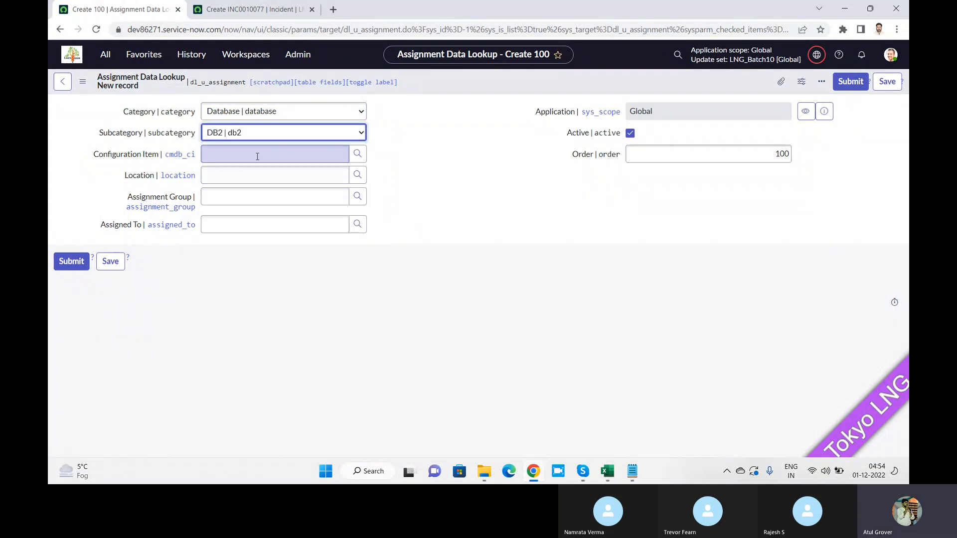
Set the new lookup record's assignment group to Problem Analyzers and save the record.
click(245, 205)
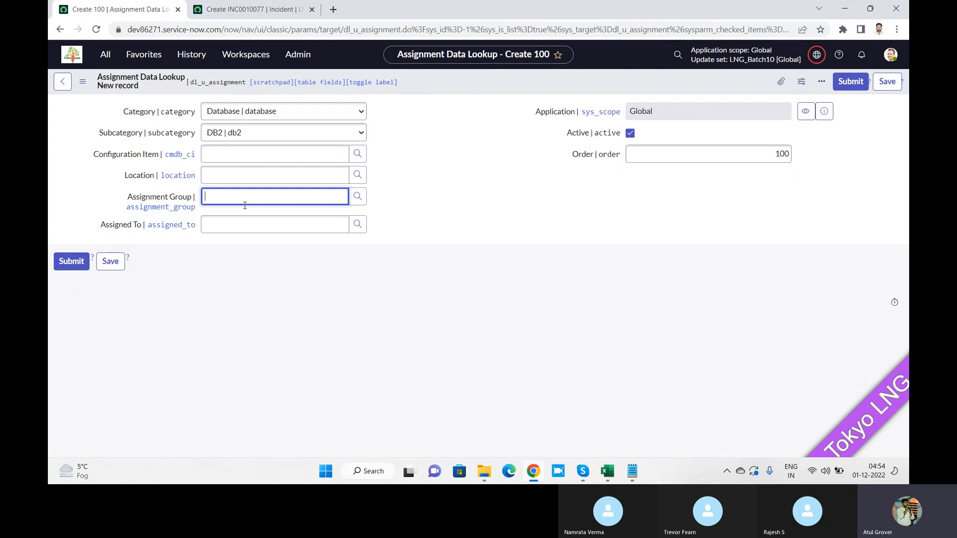
text(Pro)
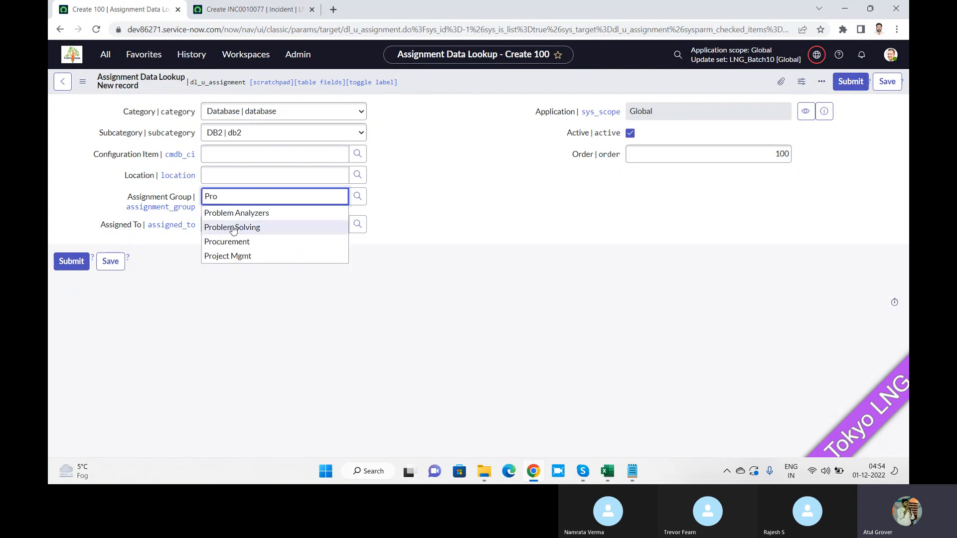
click(237, 213)
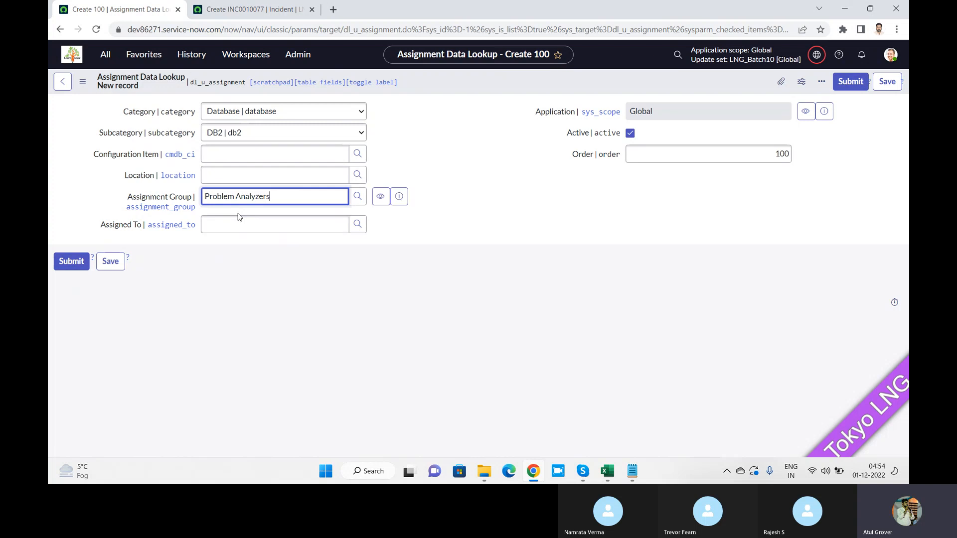
click(110, 263)
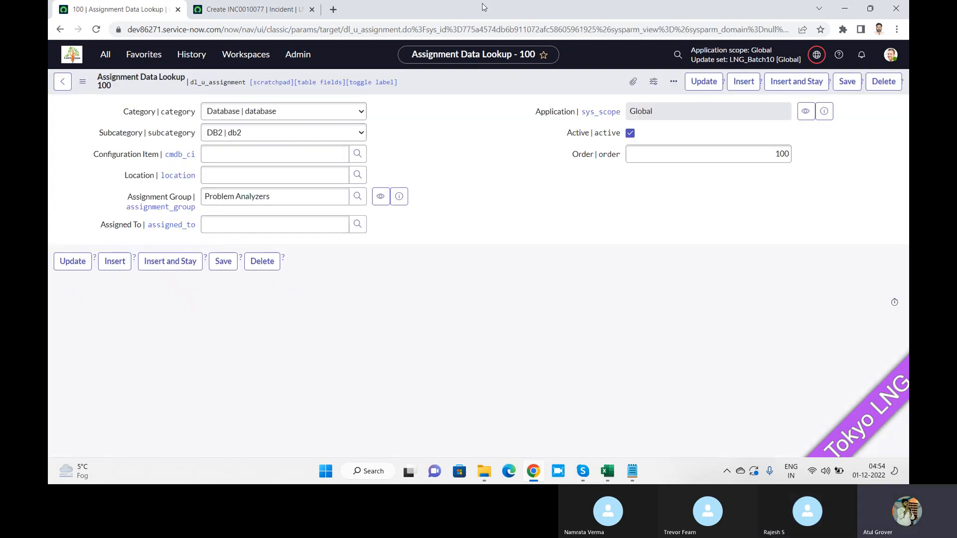
Return to the unsaved incident's browser tab and reload it as a blank form, discarding the caller and assignment group.
click(297, 13)
click(96, 29)
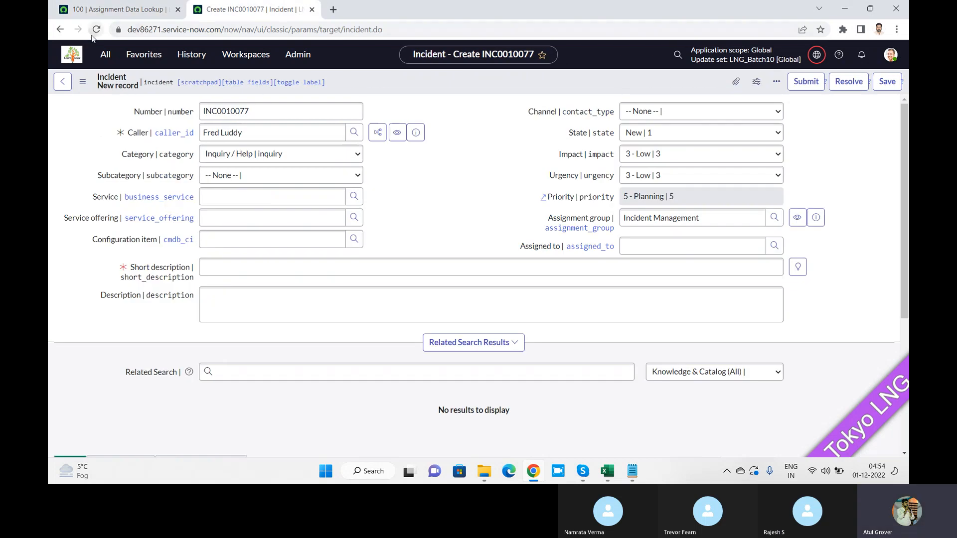
key(Return)
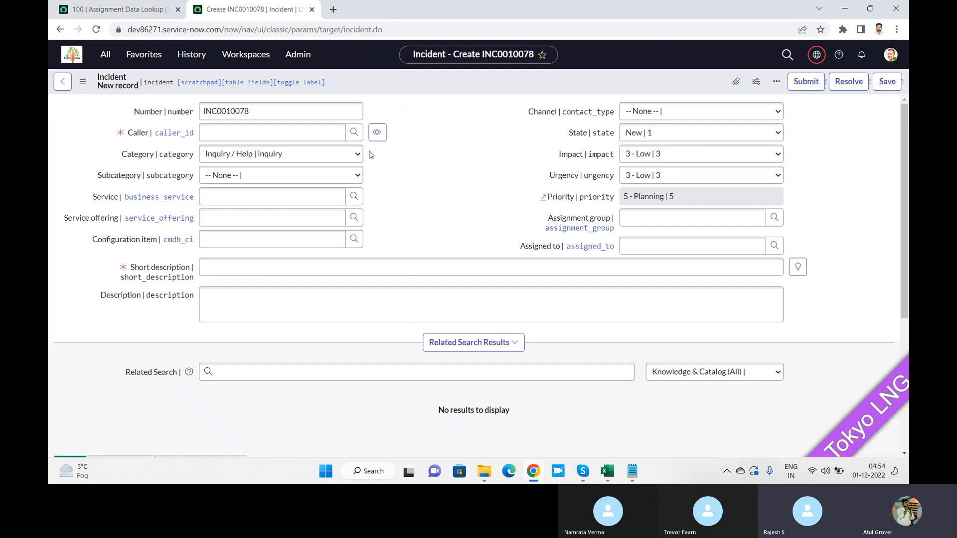
Set the new incident's category to Database and its subcategory to DB2 to test the assignment lookup rule.
click(277, 155)
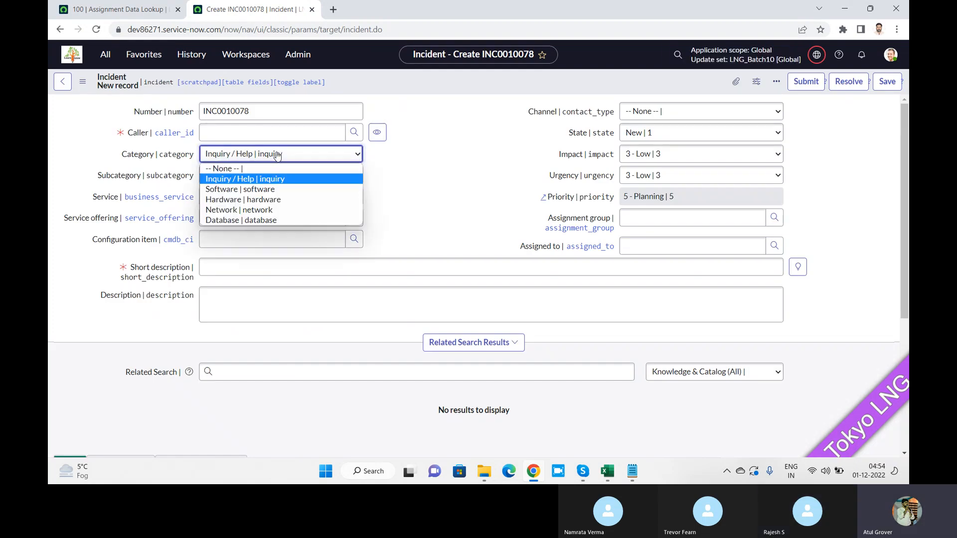
click(255, 220)
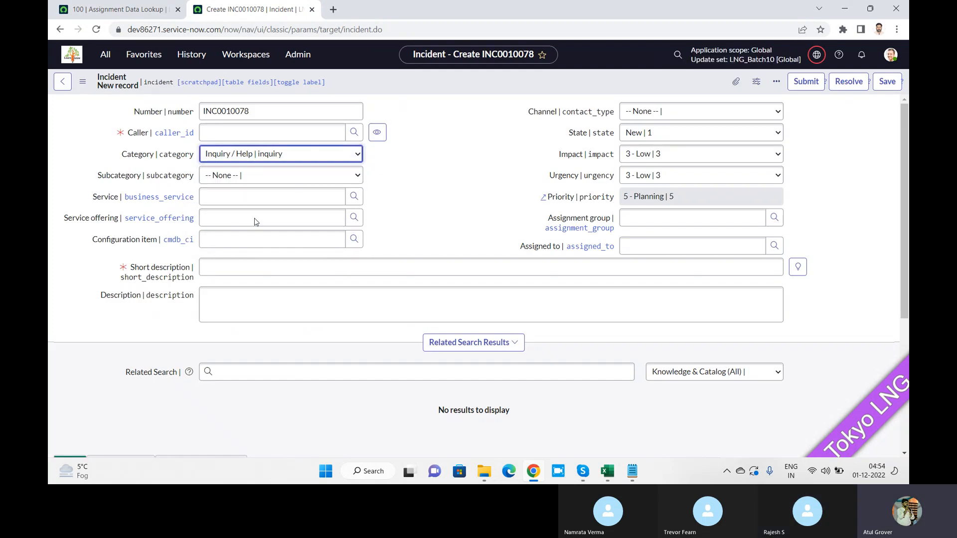
click(257, 179)
click(230, 199)
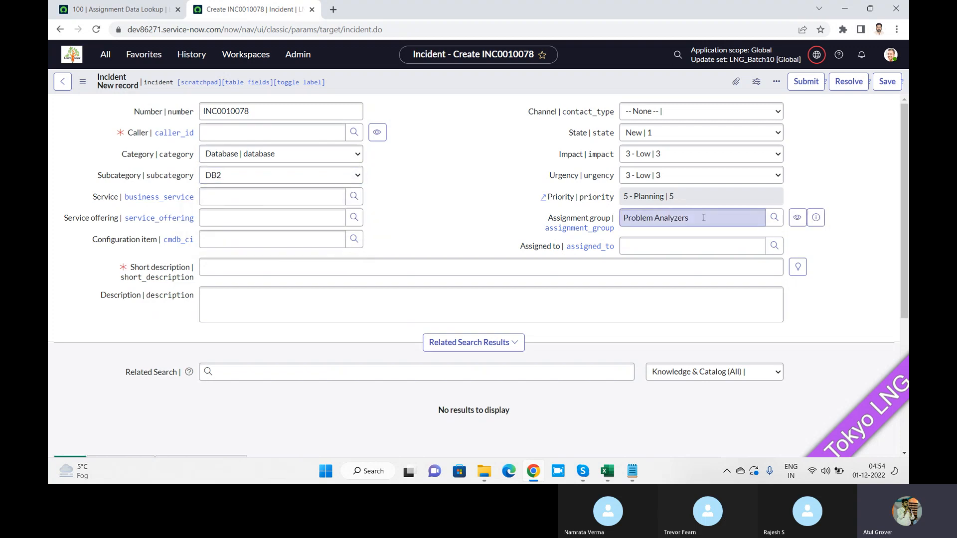
Fill in the incident's caller with the user covered by the caller-based lookup to test which assignment rule applies.
click(231, 134)
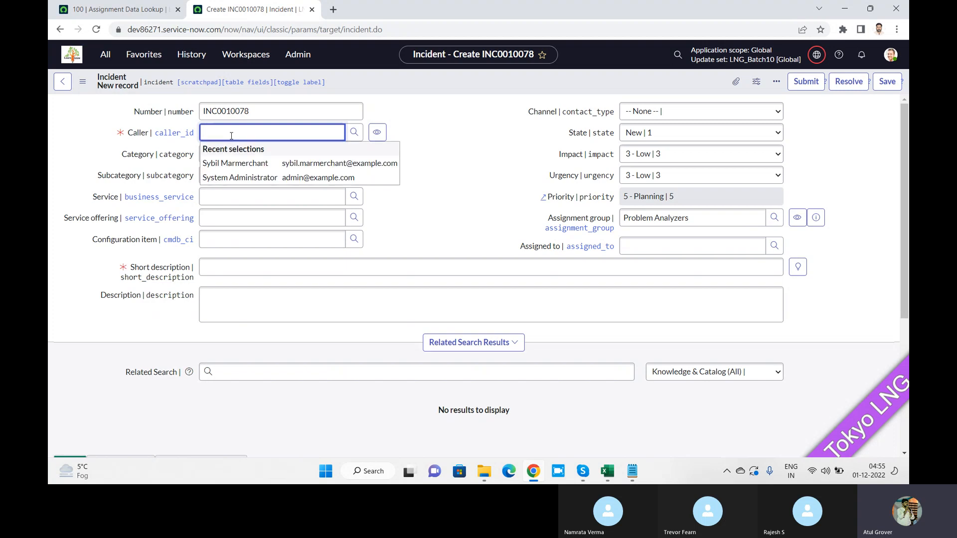
text(fred)
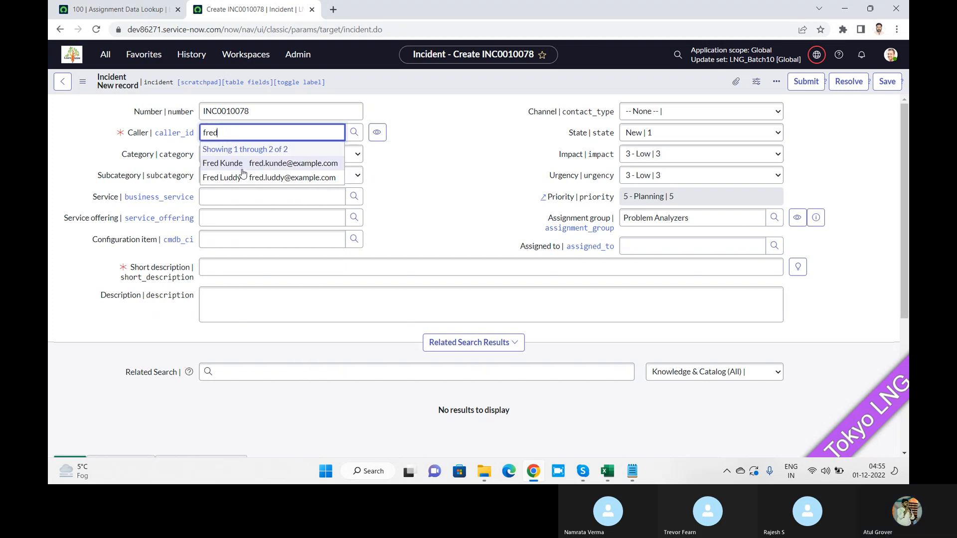
click(242, 180)
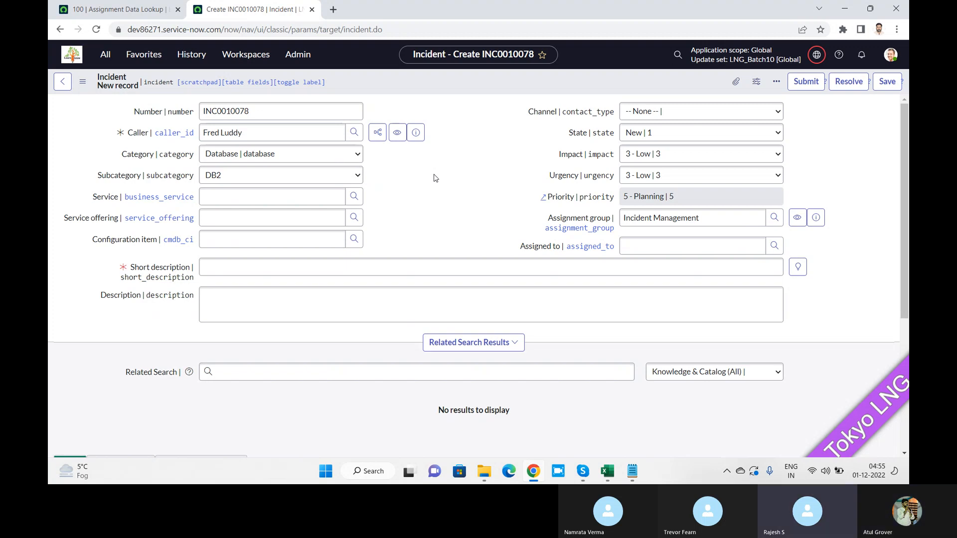
Switch to the Training_Master workbook in Excel and fill the Data Lookup & Assignment Rule cell B31 with yellow.
key(alt+Tab)
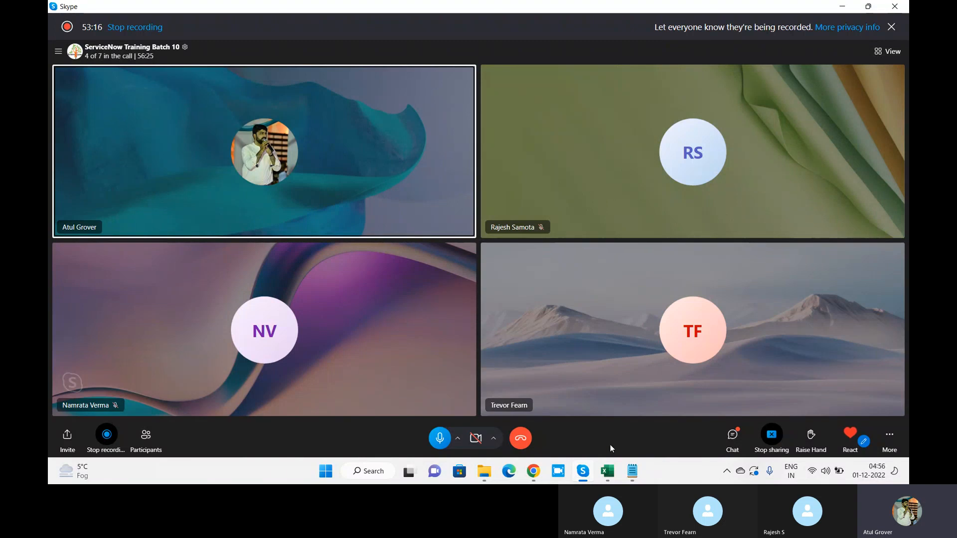
click(606, 472)
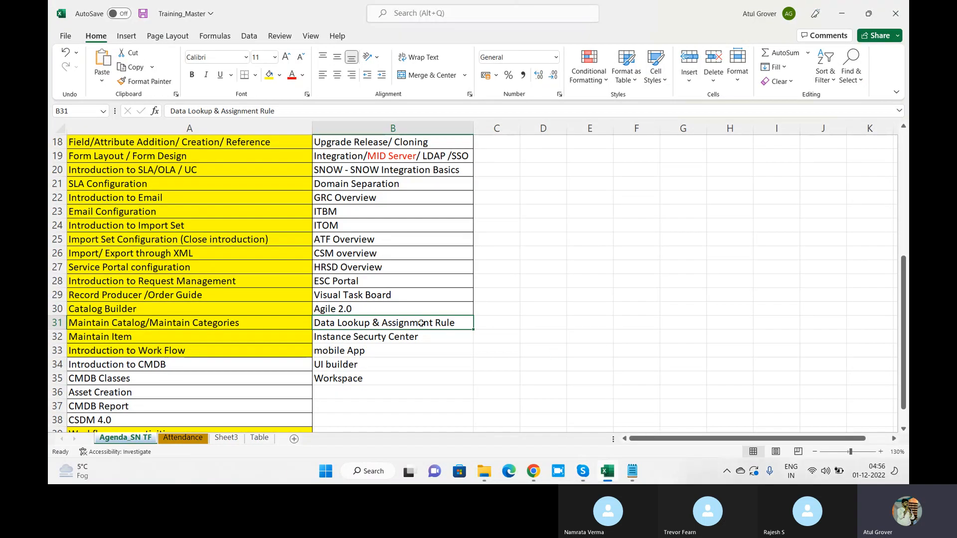
click(269, 76)
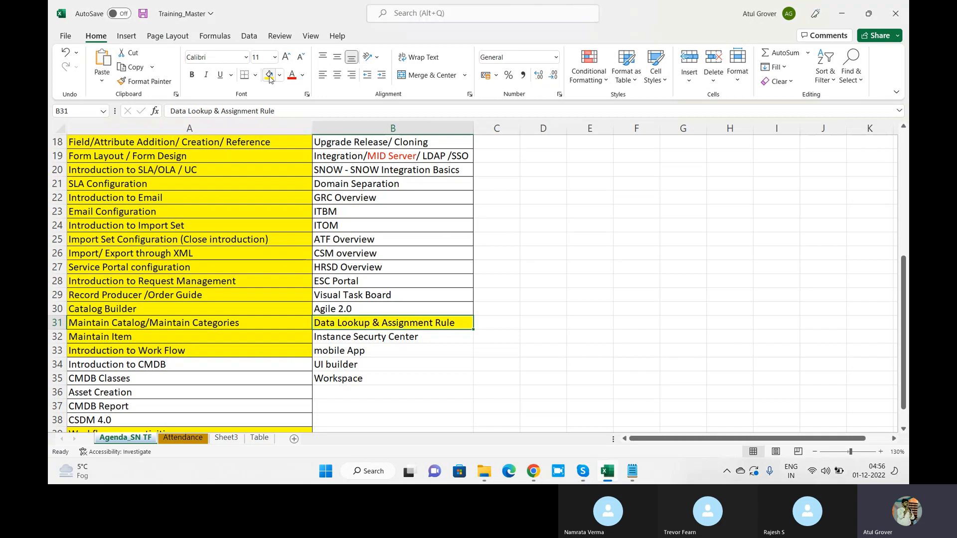
Return to the Assignment Data Lookup record in the browser and open System Policy's Data Lookup Definitions list in its place.
key(alt+Tab)
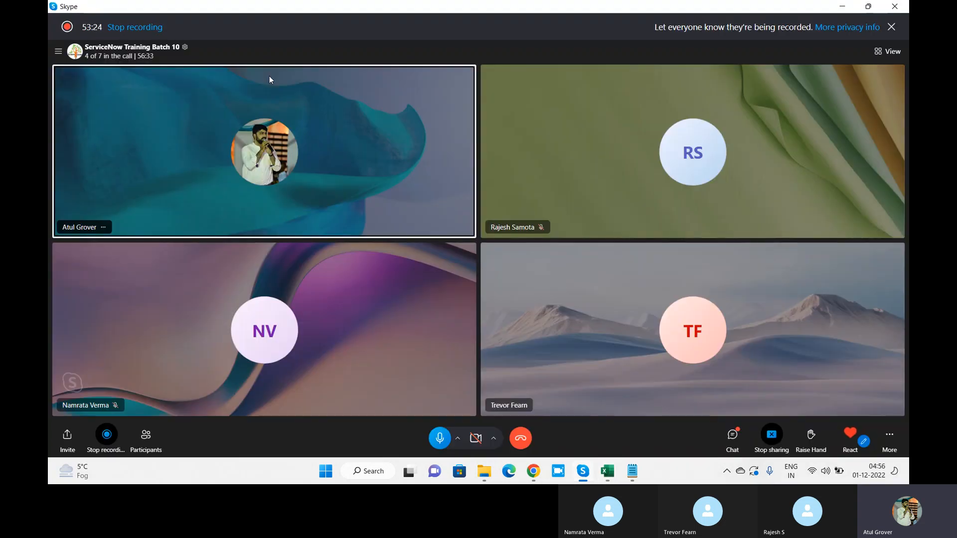
key(alt+Tab)
key(alt+Tab)
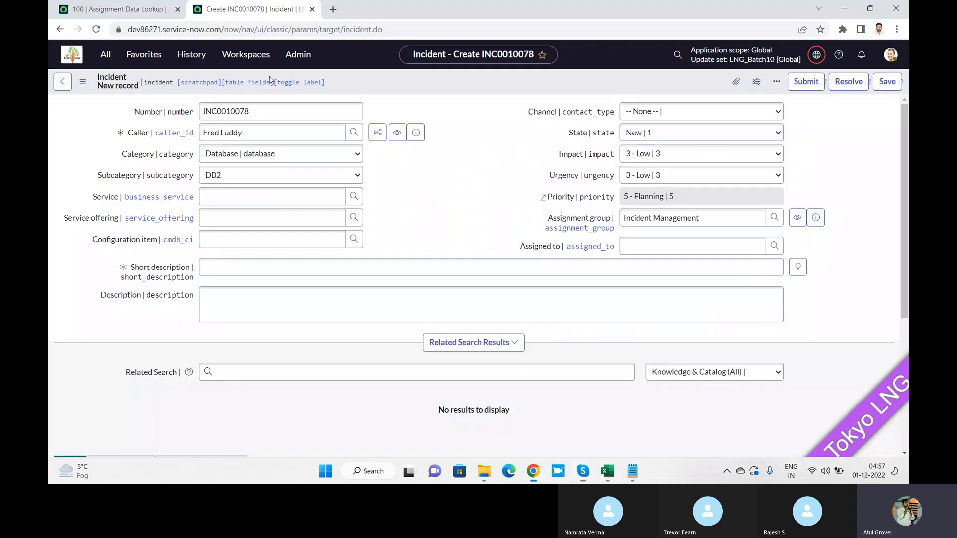
click(152, 15)
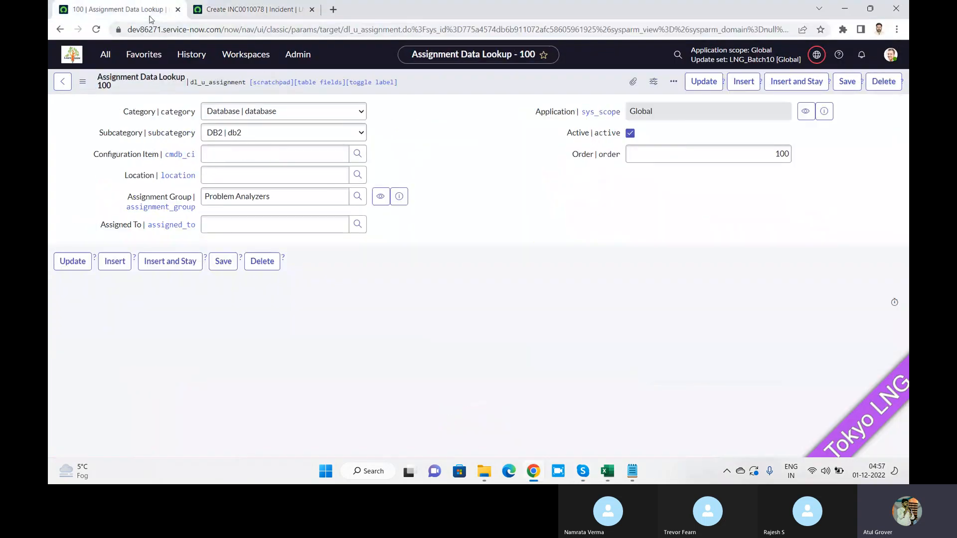
click(105, 57)
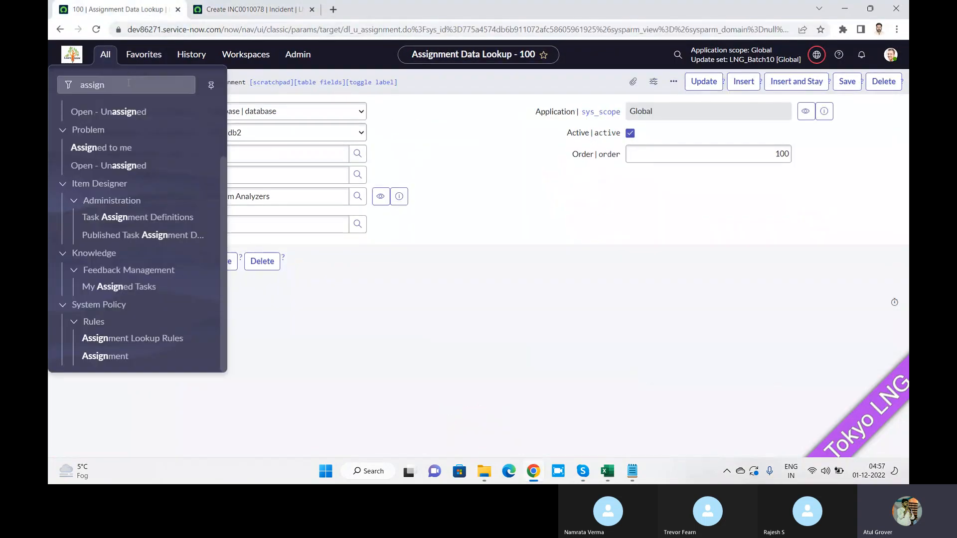
key(ctrl+a)
text(data l)
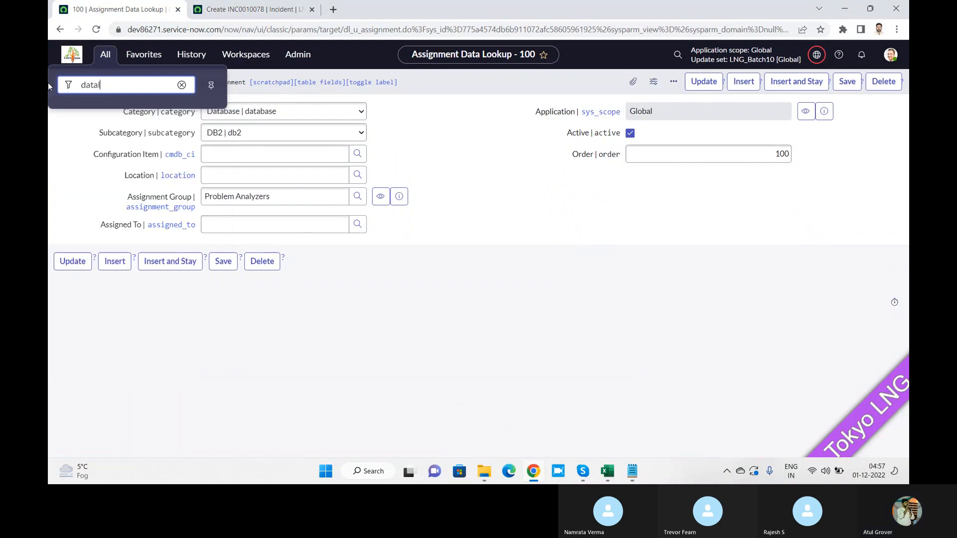
text(oo)
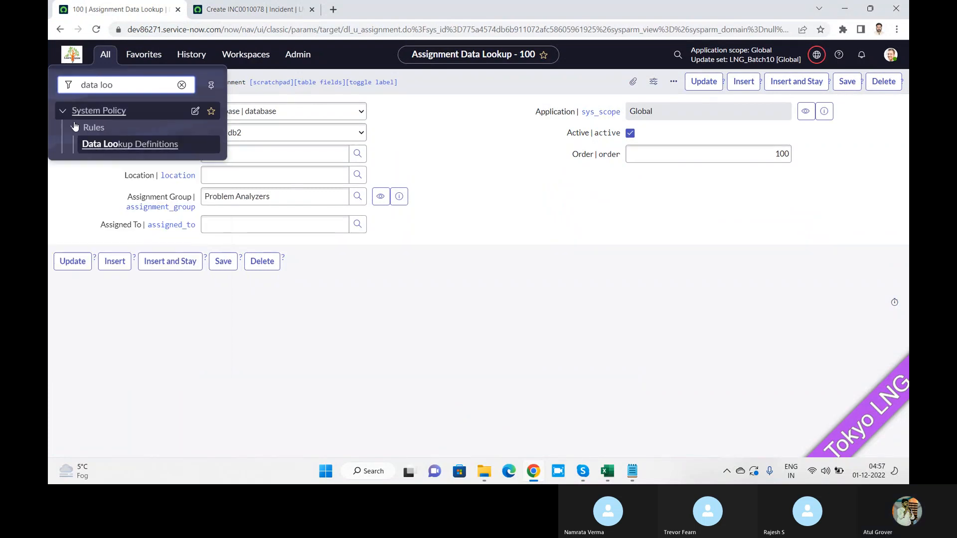
click(107, 149)
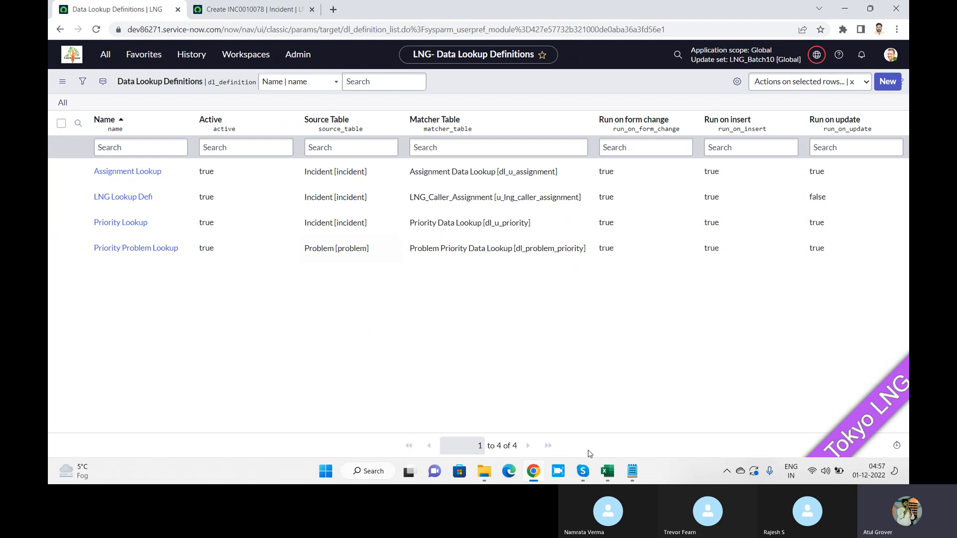
Switch to the Notepad notes and append "- dl matcher" to the "1. Create a table" line.
click(633, 471)
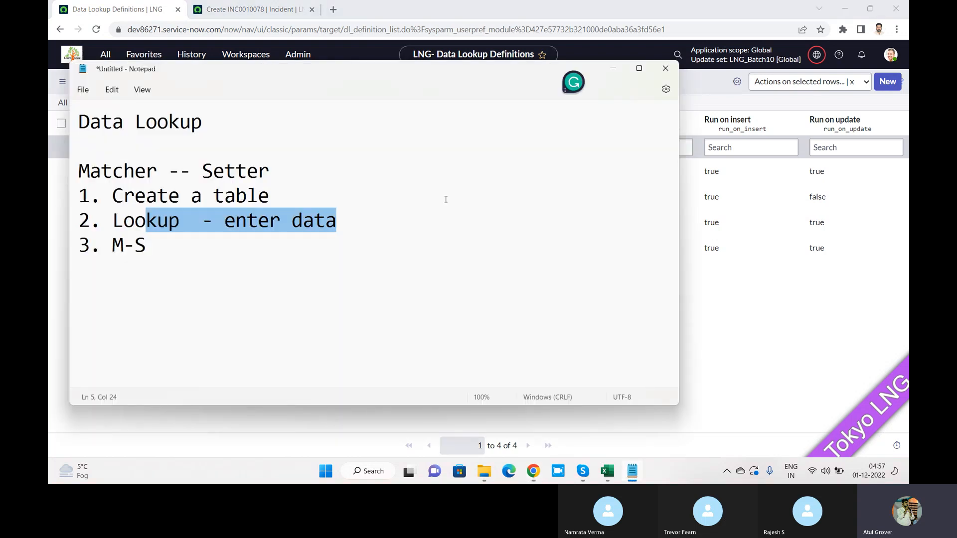
click(274, 197)
text(- )
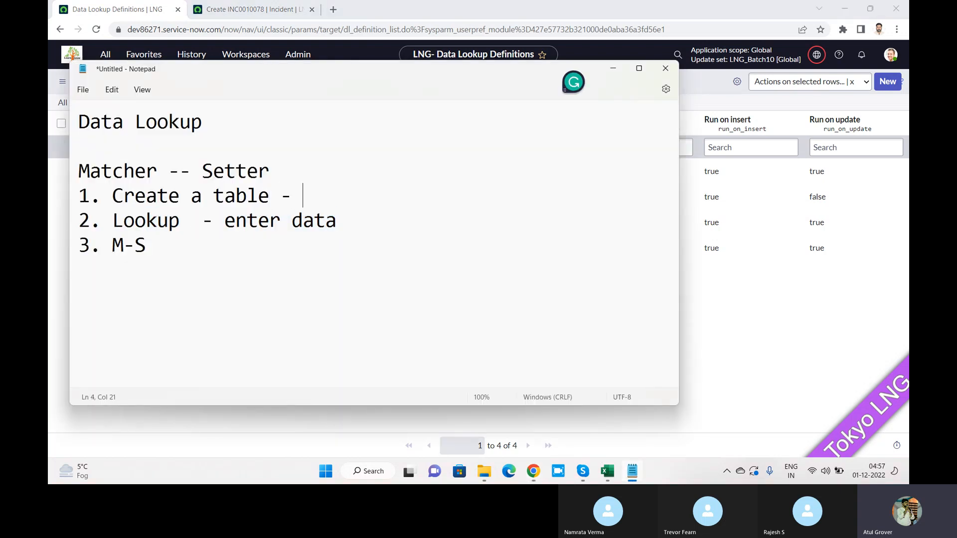
text(dl matc)
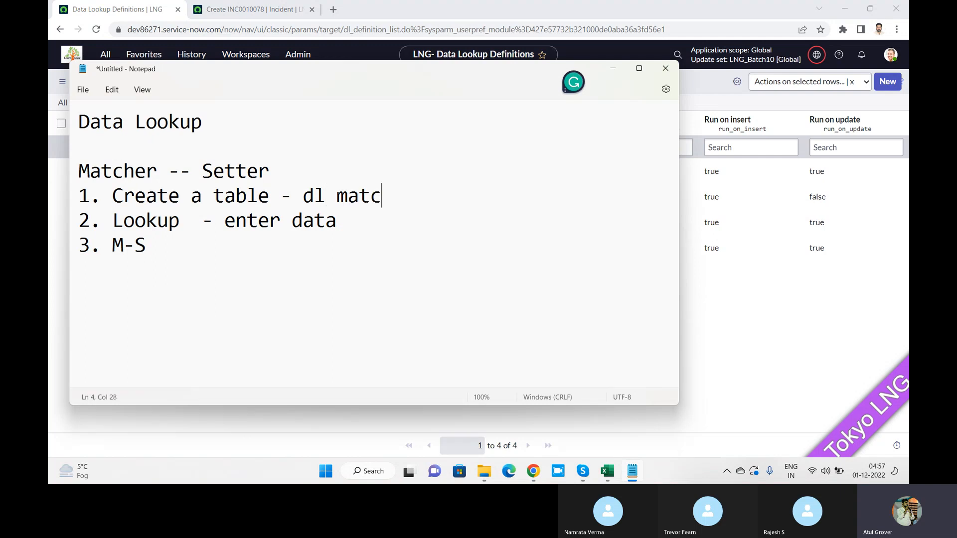
text(hers)
key(BackSpace)
key(BackSpace)
click(356, 220)
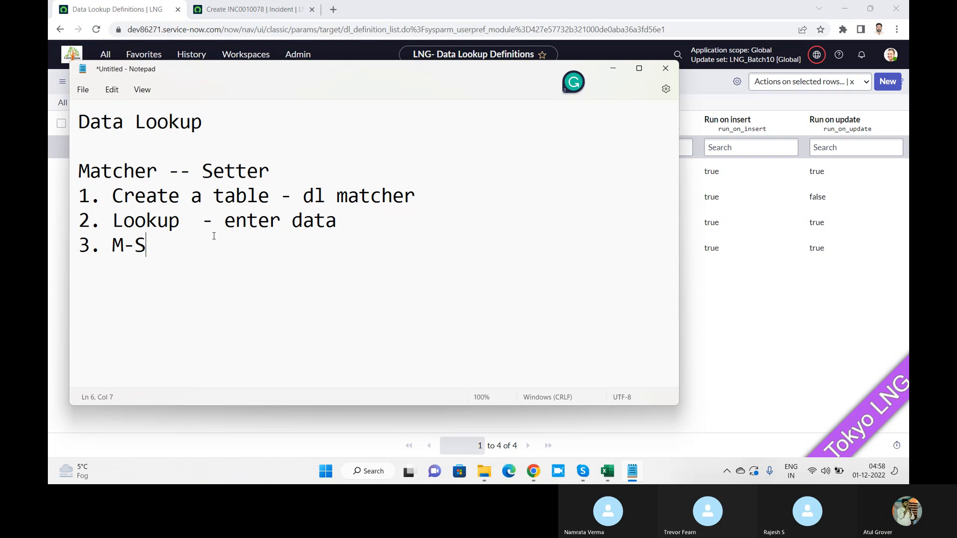
Leave the notes and bring the Skype call window to the front.
key(alt+Tab)
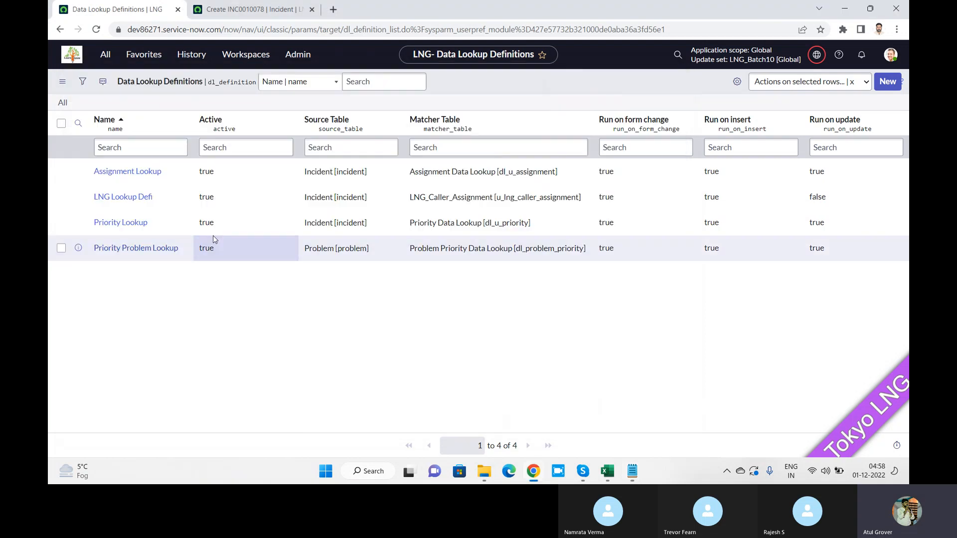
key(alt+Tab)
key(alt+Tab)
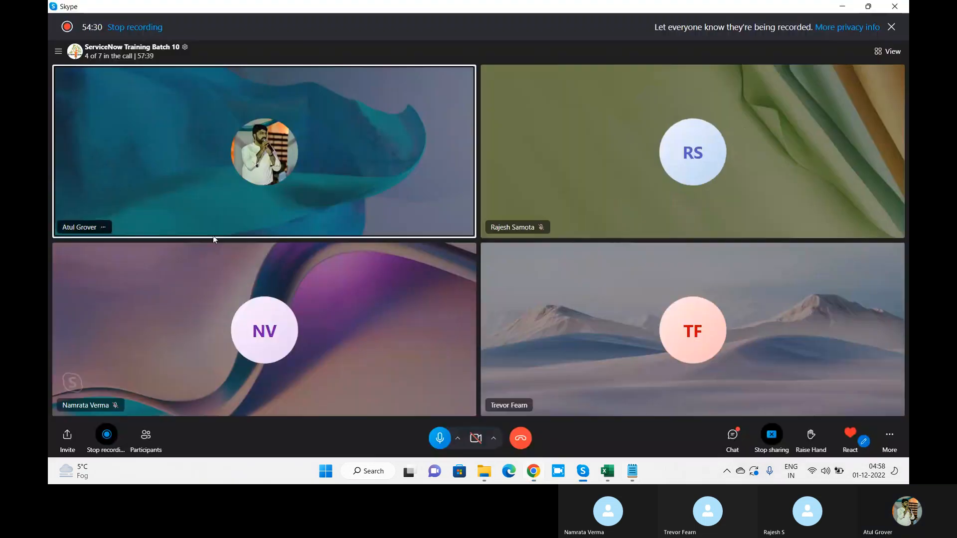